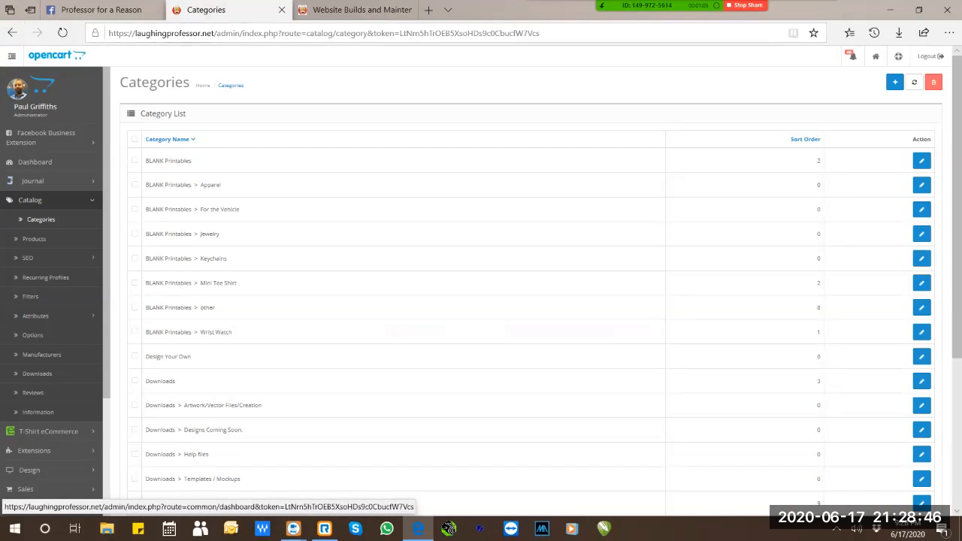
drag(216, 33, 237, 41)
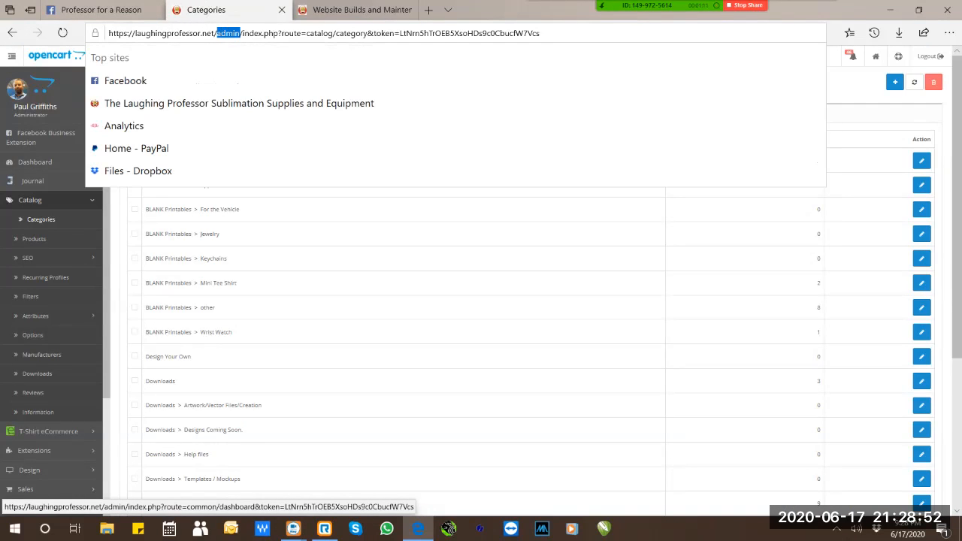
click(323, 226)
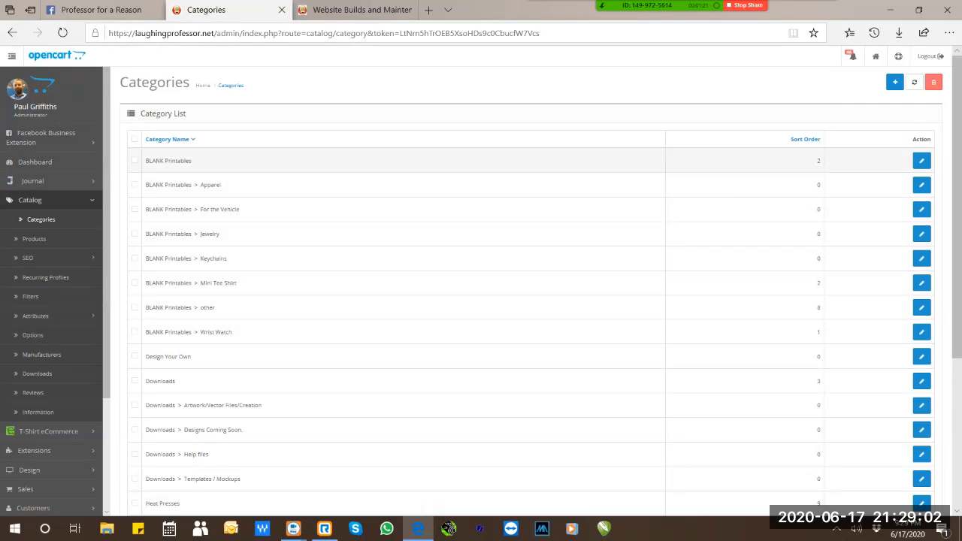
Open the Blank Printables category on the storefront and examine its subcategories and products.
click(350, 10)
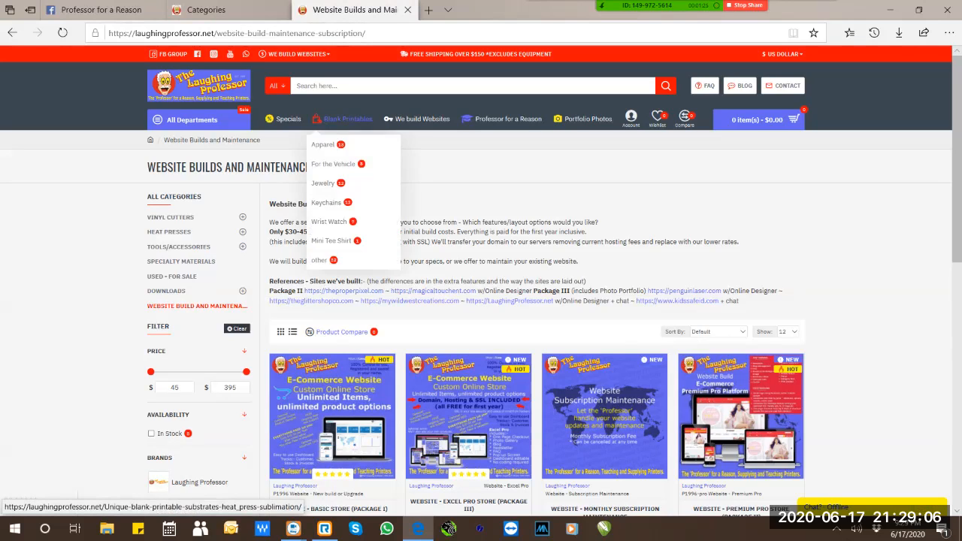
mouse_move(420, 120)
mouse_move(347, 119)
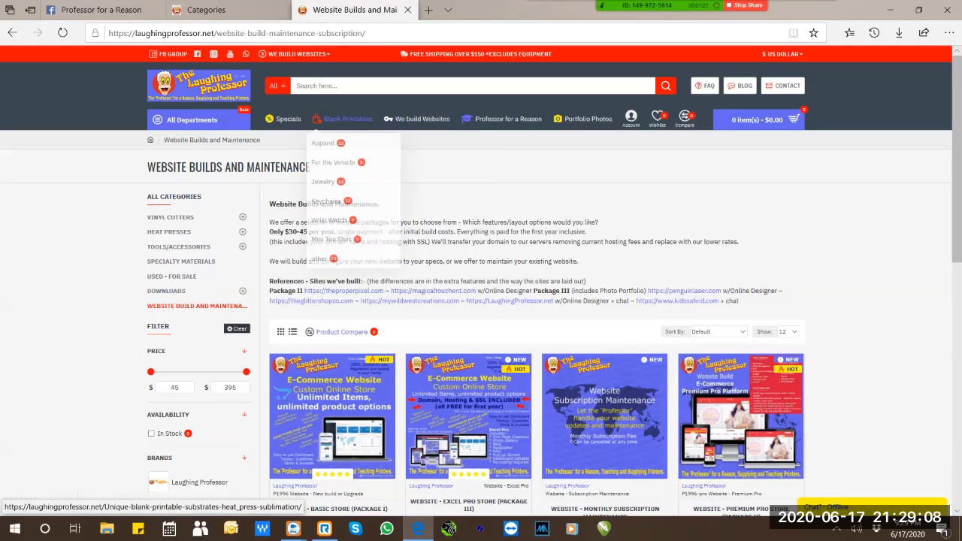
click(347, 119)
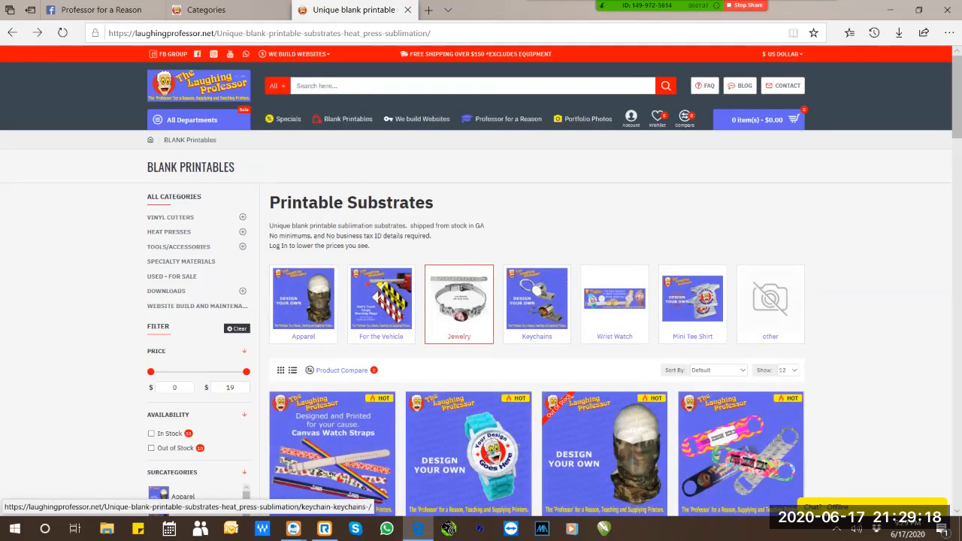
scroll(571, 436, down, 3)
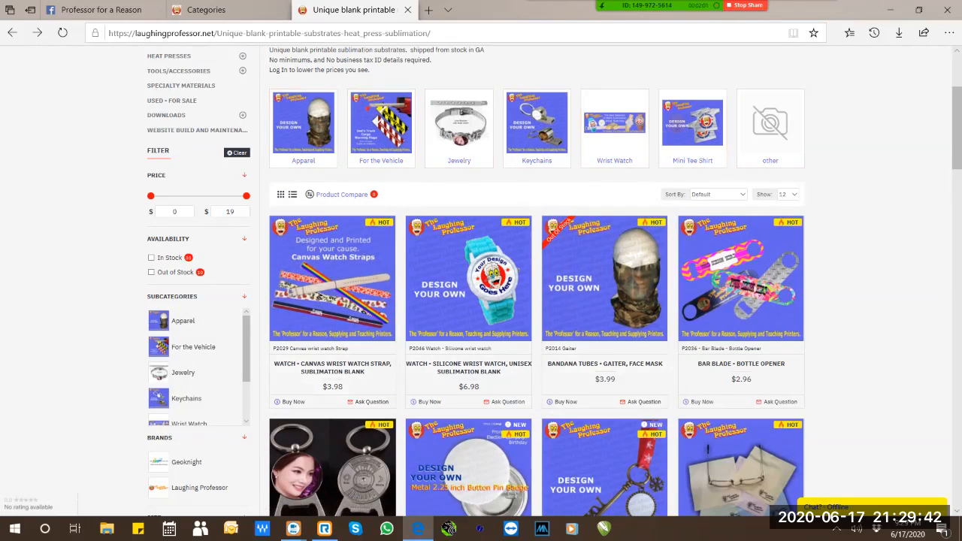
scroll(537, 301, up, 3)
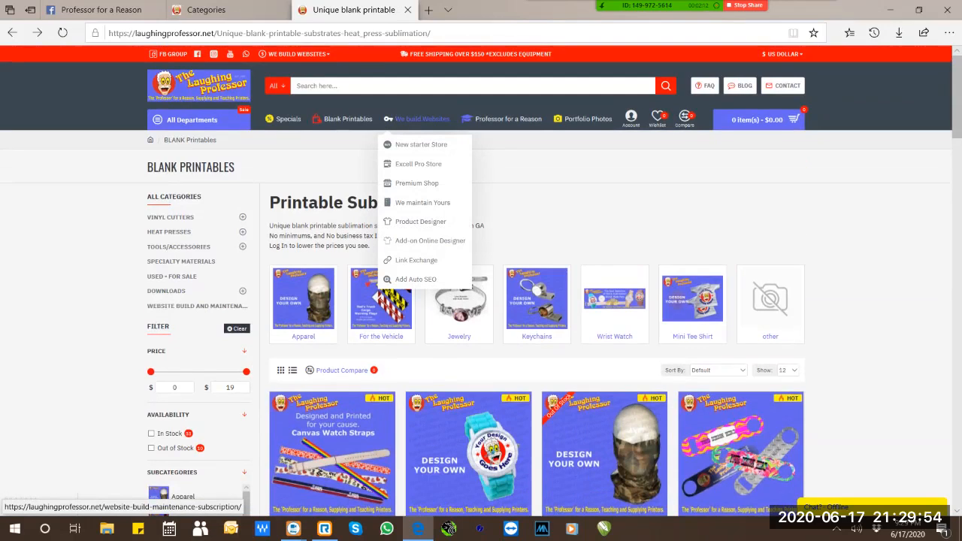
Open the We build Websites category on the storefront and review the website packages offered.
click(421, 119)
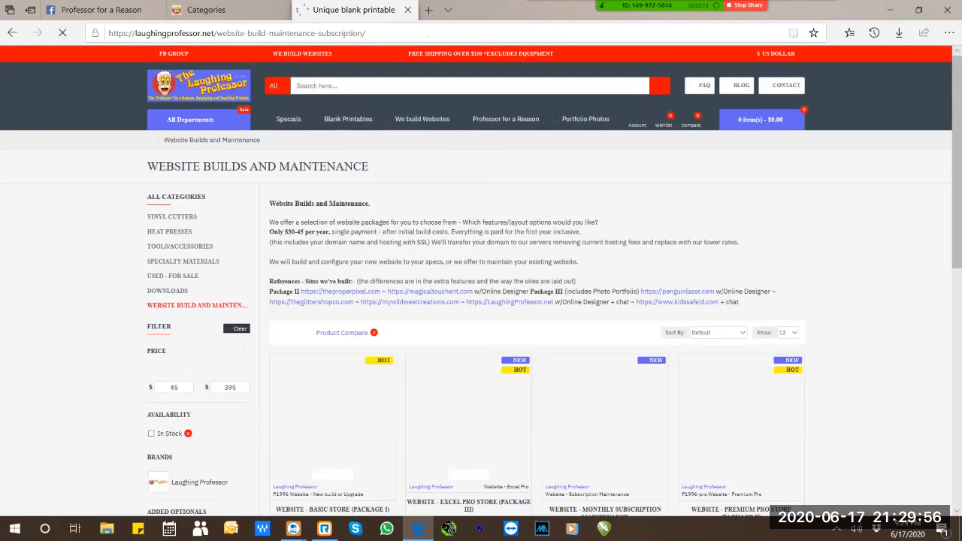
scroll(481, 281, down, 1)
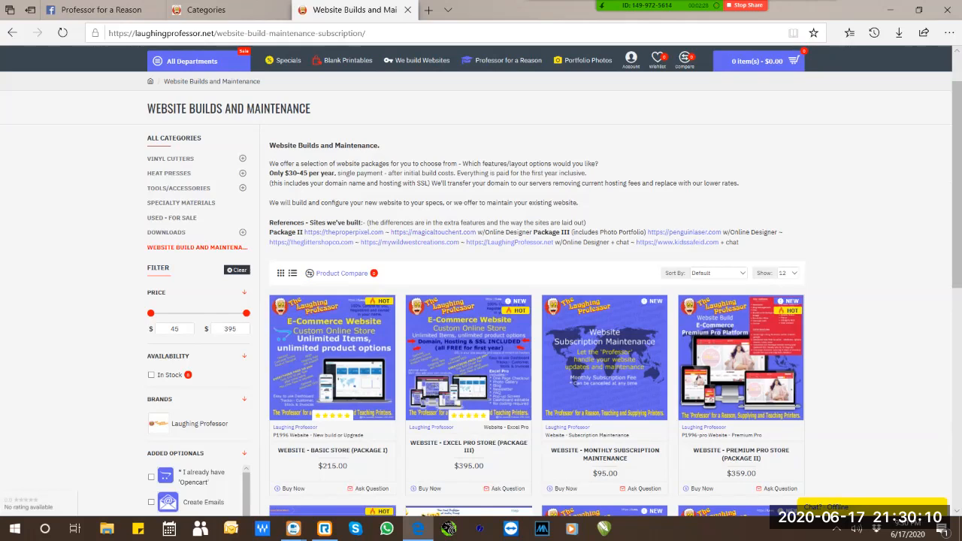
scroll(481, 281, down, 1)
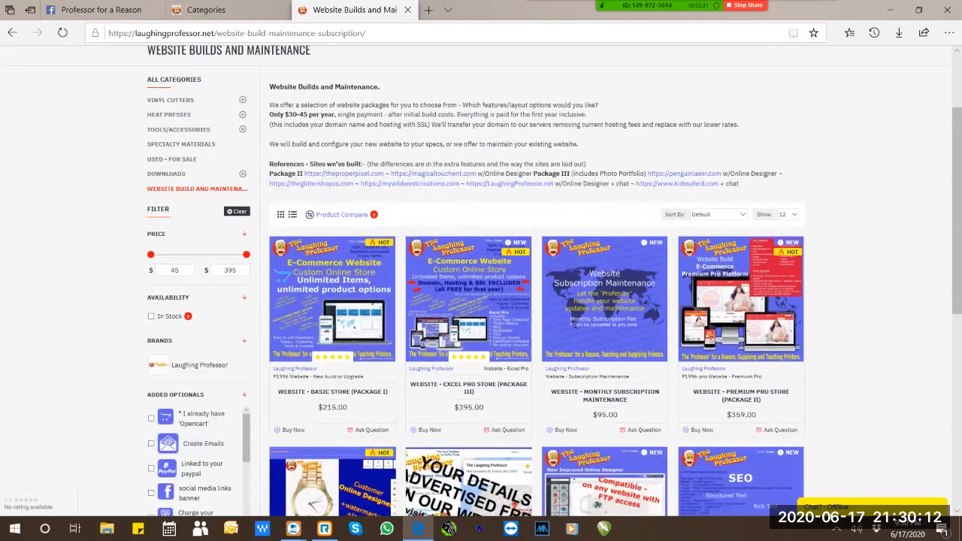
scroll(332, 300, down, 1)
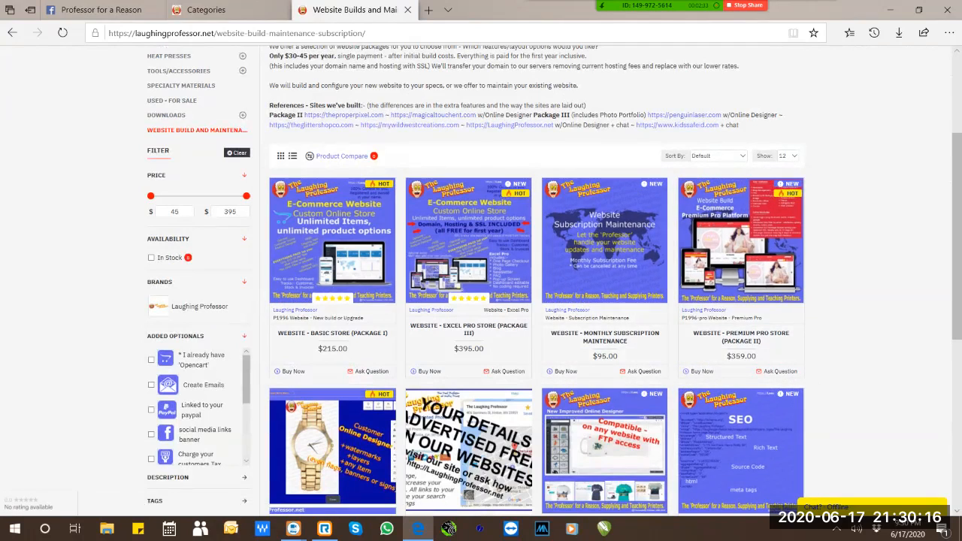
scroll(740, 240, up, 1)
scroll(481, 281, up, 2)
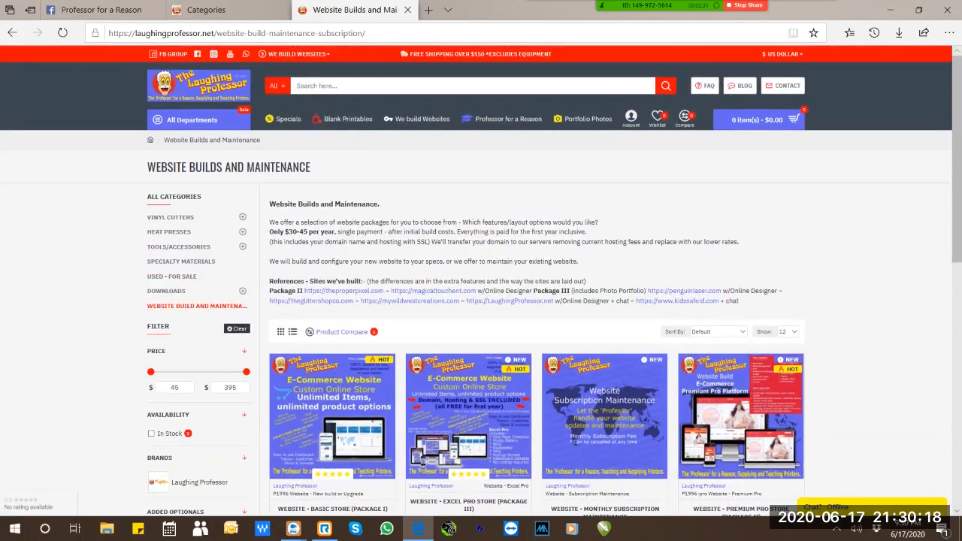
Start a new category in the store admin and review its General fields, from category name to meta tag keywords.
click(206, 9)
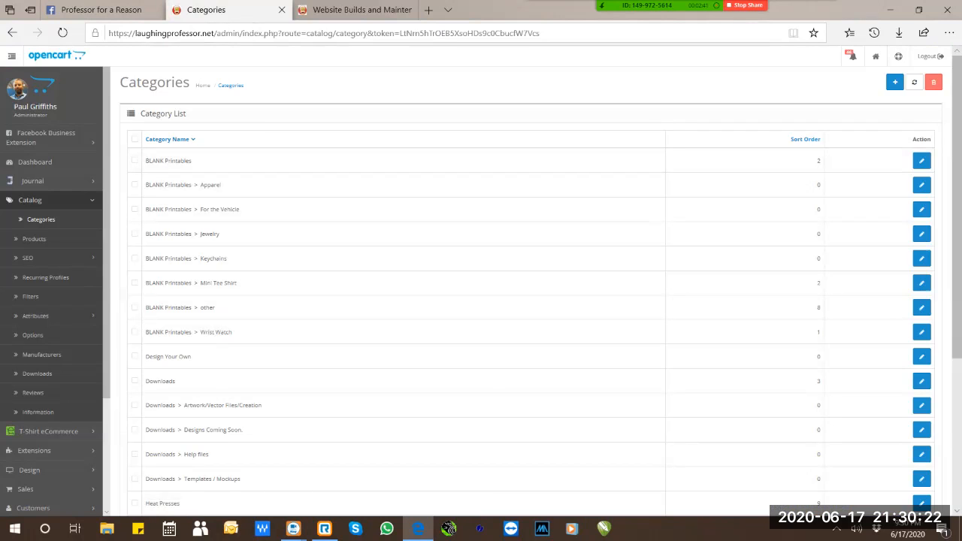
click(894, 81)
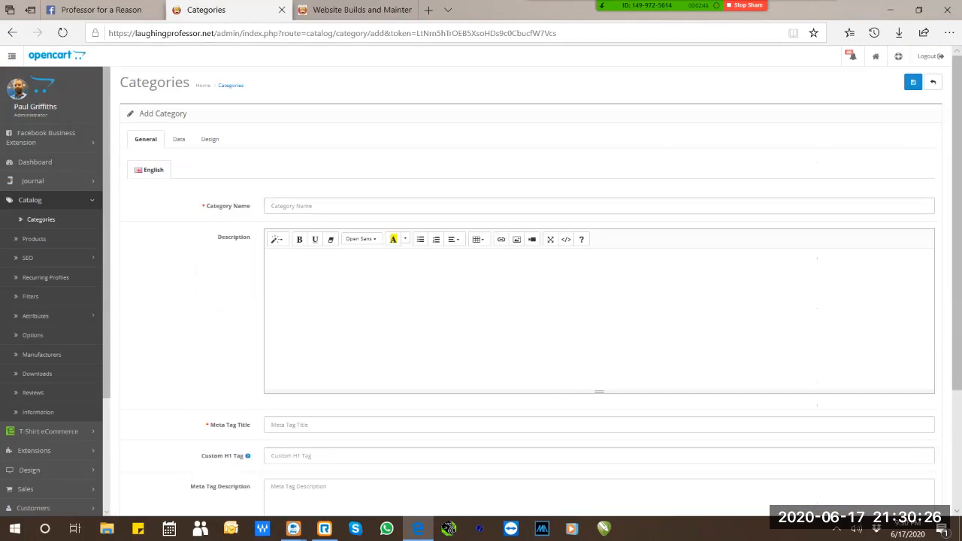
click(269, 257)
scroll(481, 275, down, 3)
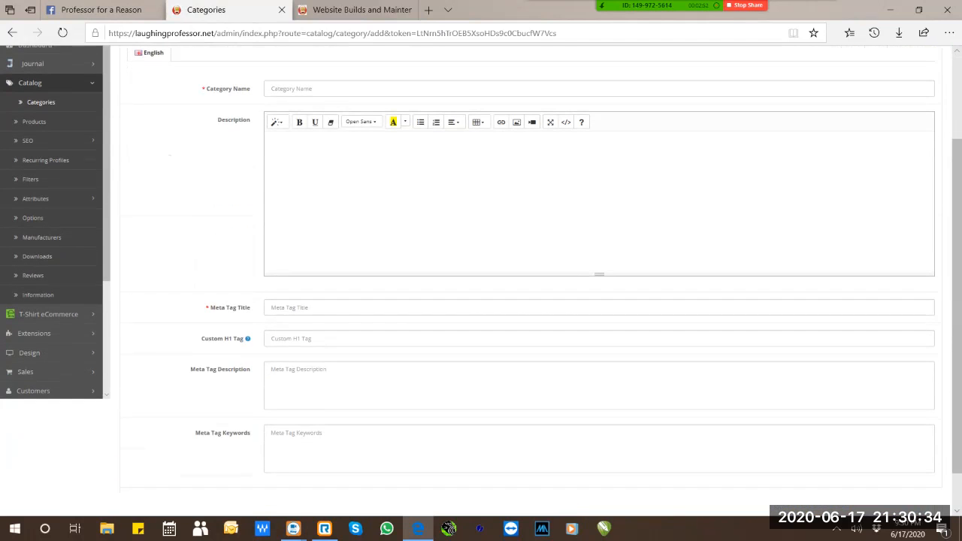
scroll(481, 275, down, 1)
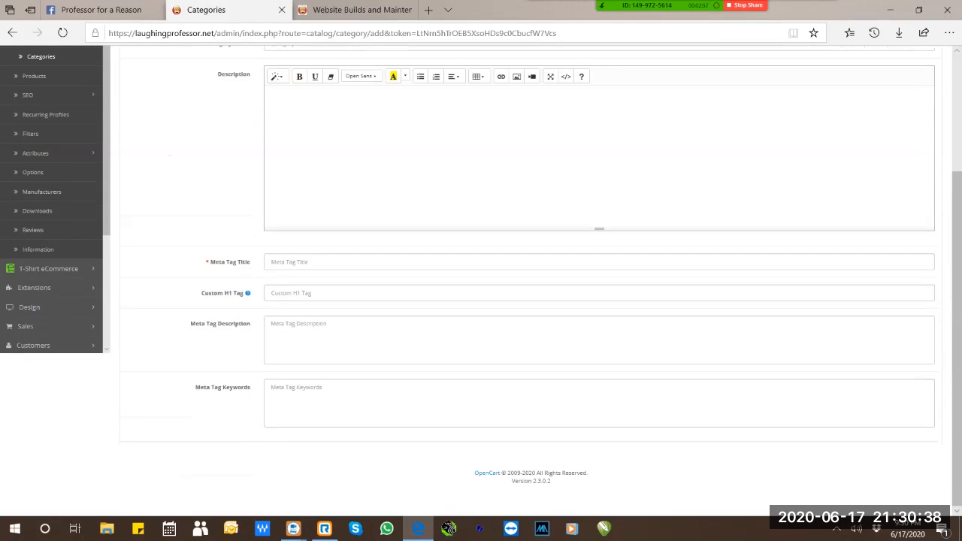
scroll(480, 275, up, 5)
Examine the new category's Data settings, including the parent choices, stores, SEO URL, image and sort order.
click(177, 139)
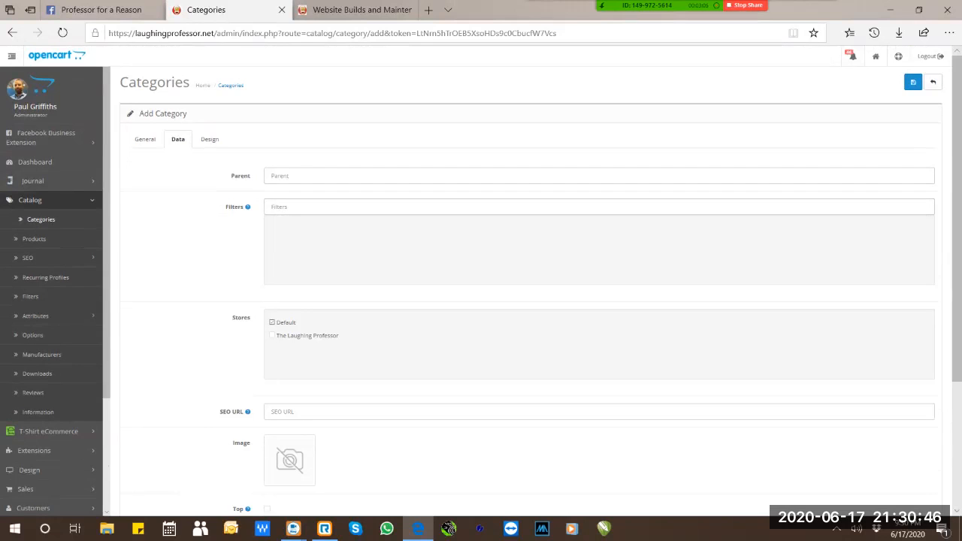
click(323, 176)
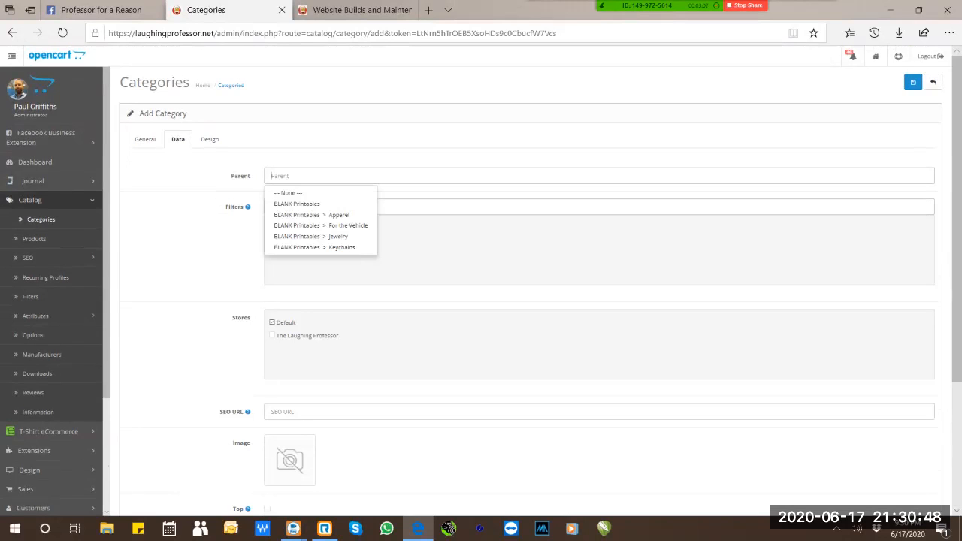
click(191, 146)
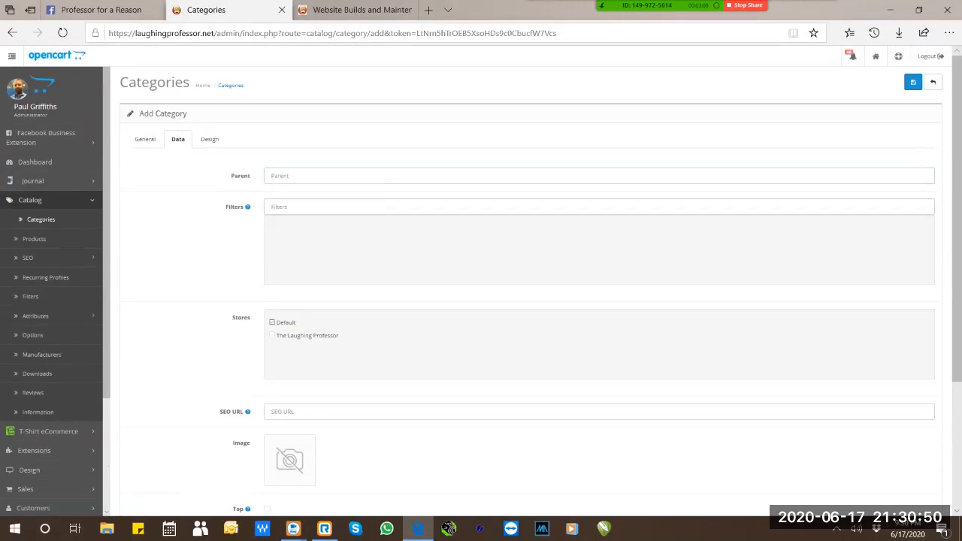
scroll(192, 146, down, 2)
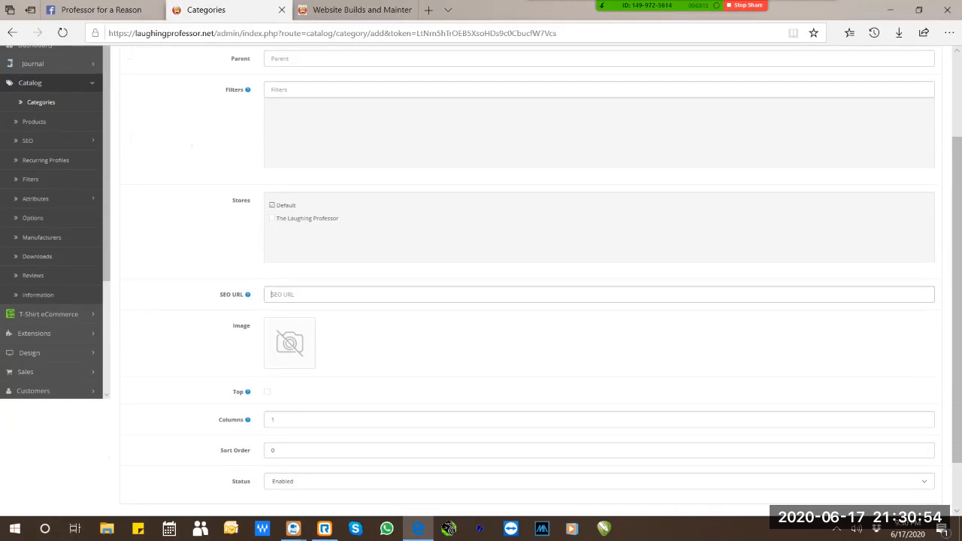
click(316, 294)
click(315, 294)
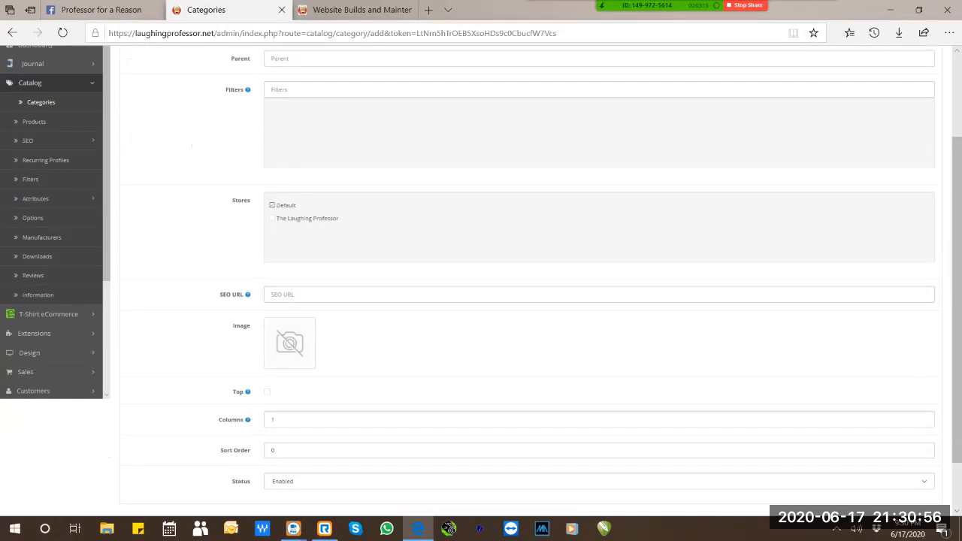
scroll(525, 278, down, 1)
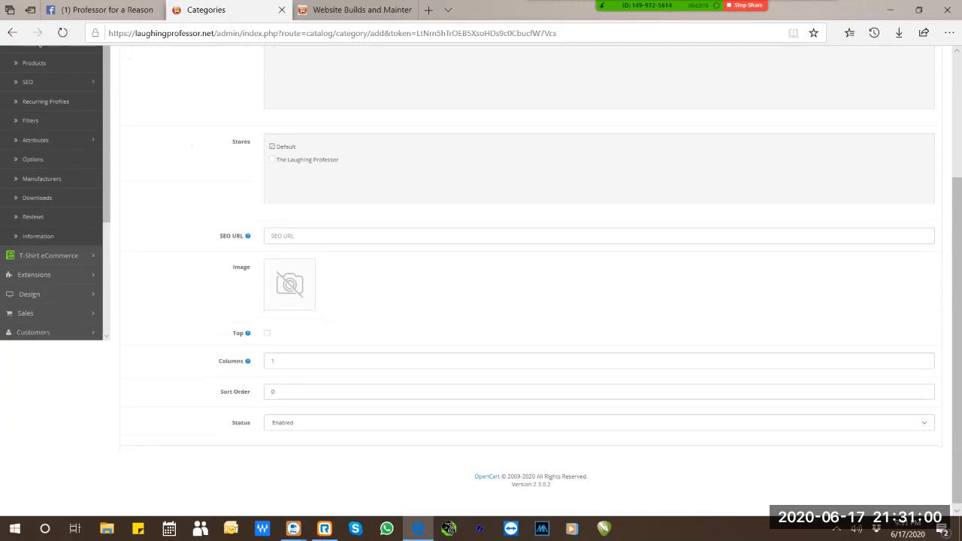
Enable Top for the new category, then return to the category list without saving.
click(266, 333)
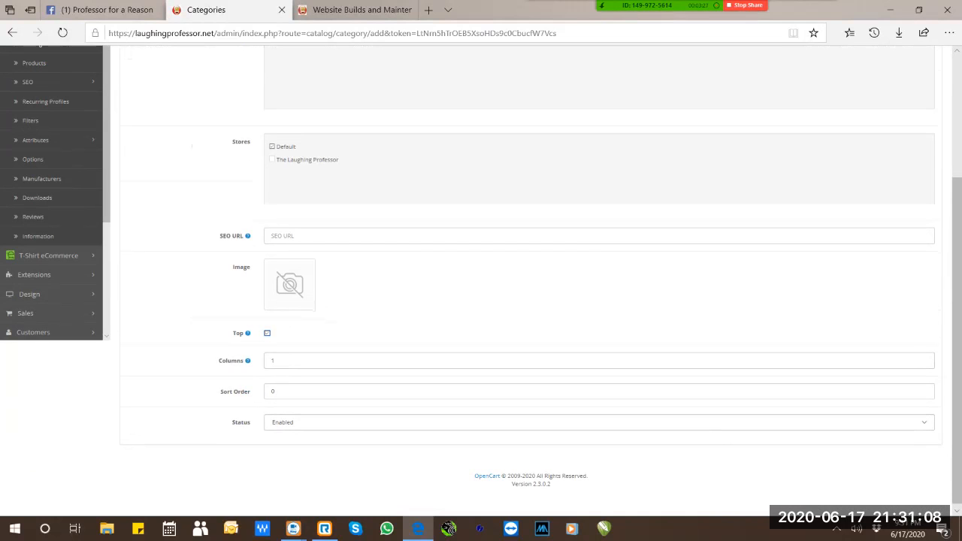
scroll(526, 278, up, 3)
scroll(526, 278, up, 2)
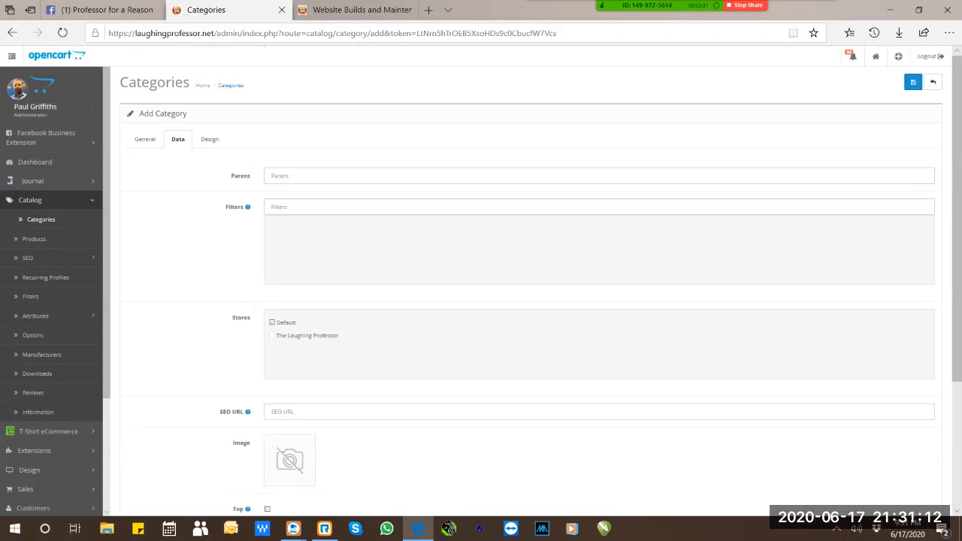
click(41, 220)
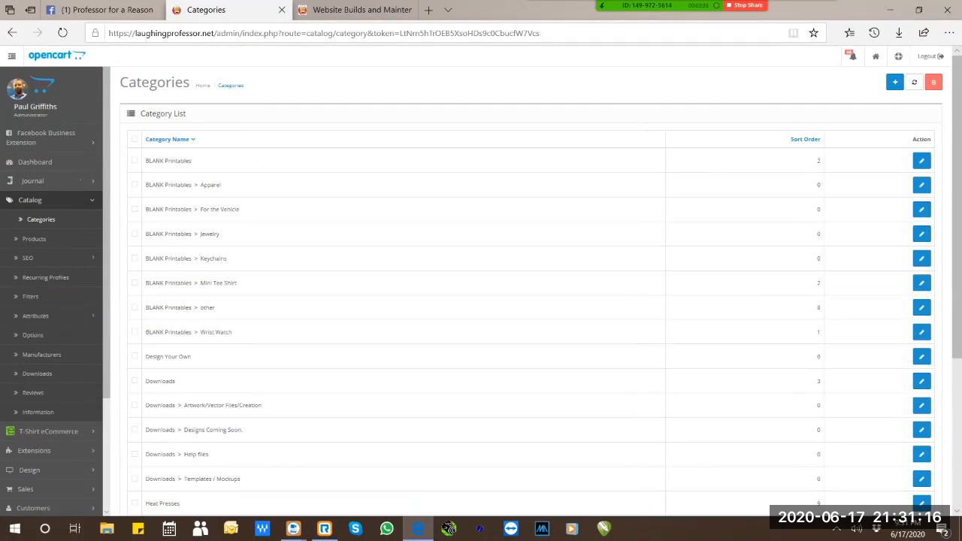
Open the File option for editing from page 2 of the catalog's option list.
click(37, 335)
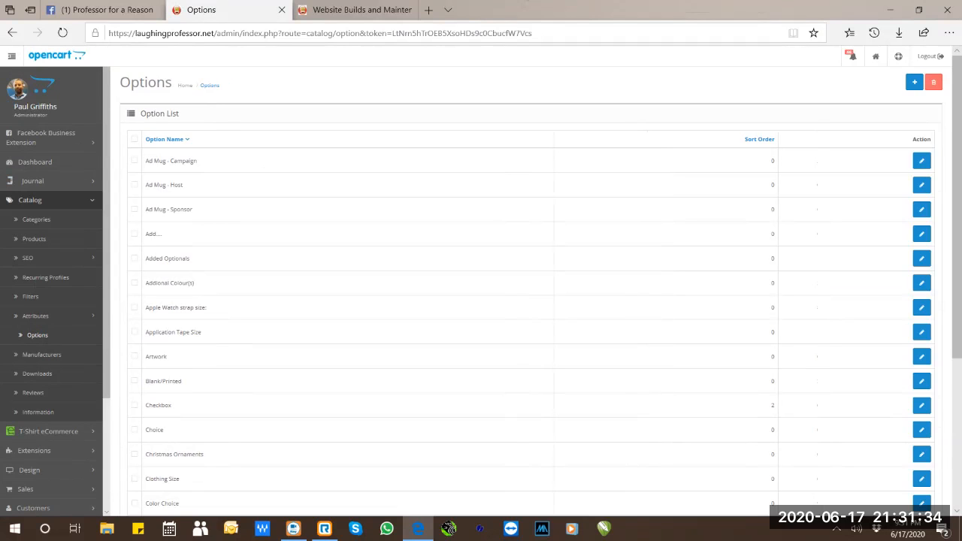
scroll(526, 285, down, 1)
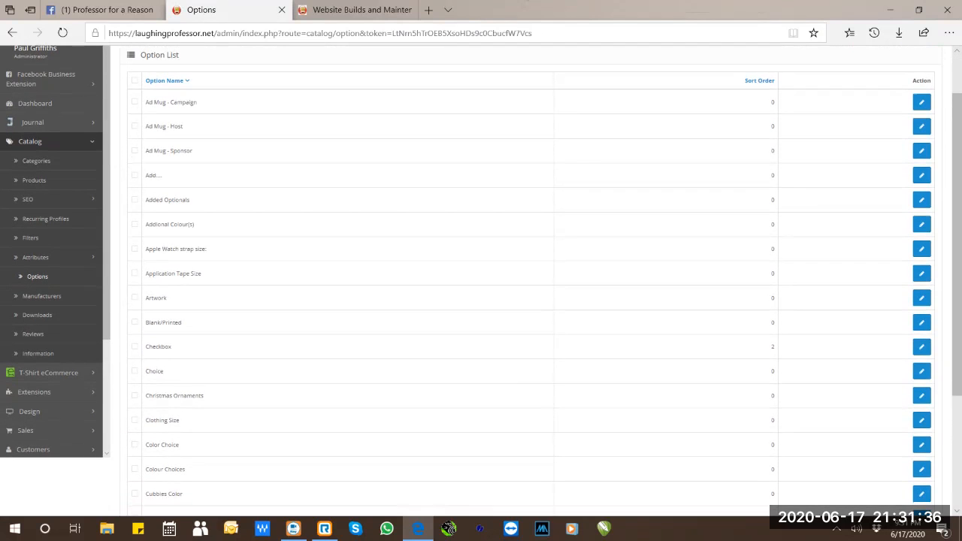
scroll(526, 285, down, 3)
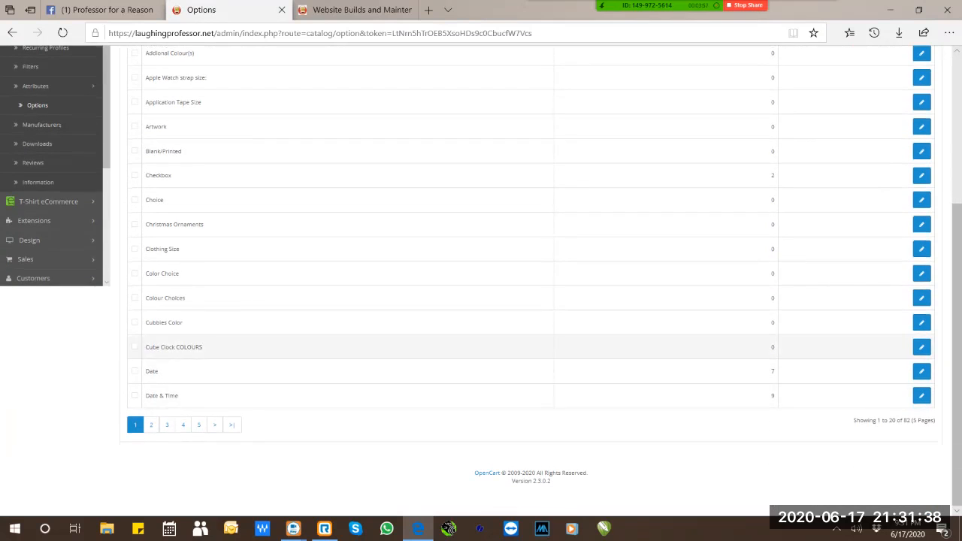
click(151, 424)
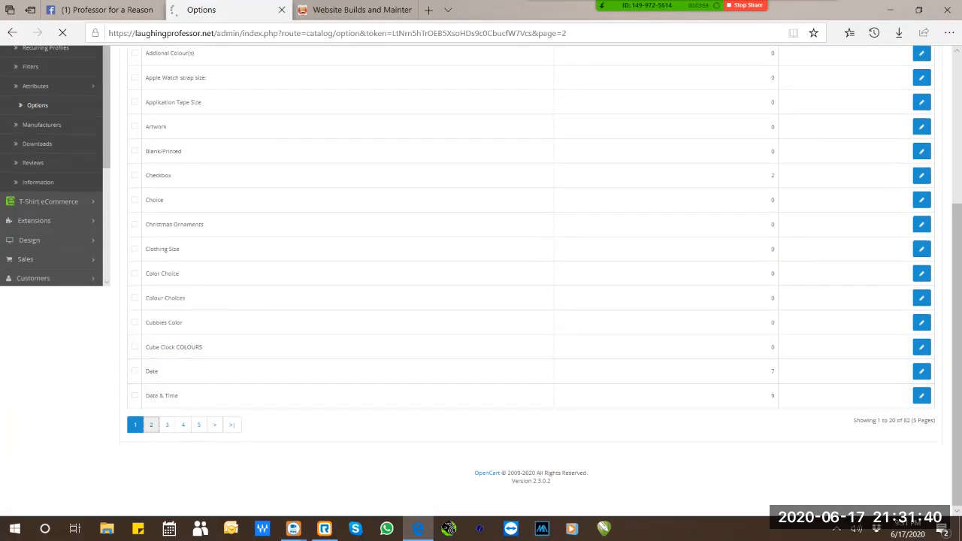
scroll(301, 323, down, 1)
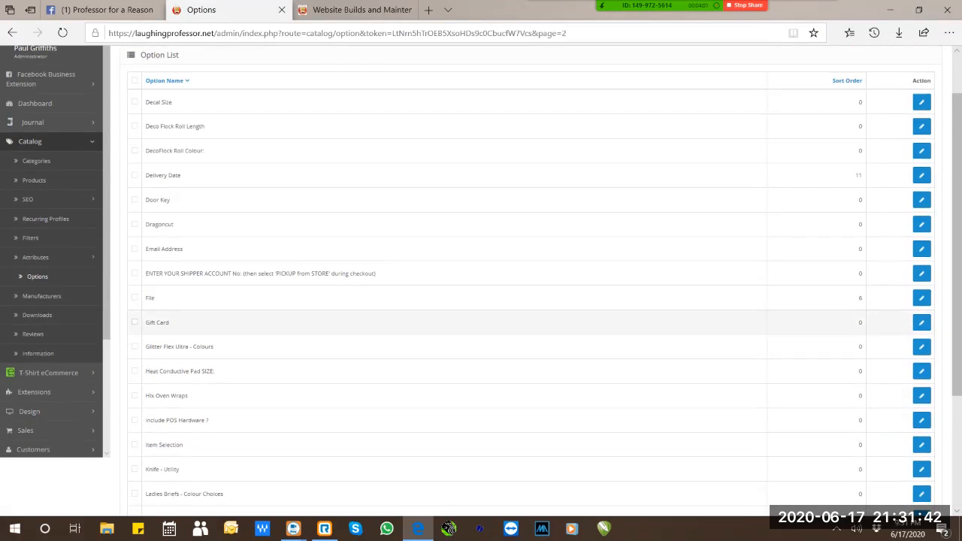
drag(156, 298, 145, 298)
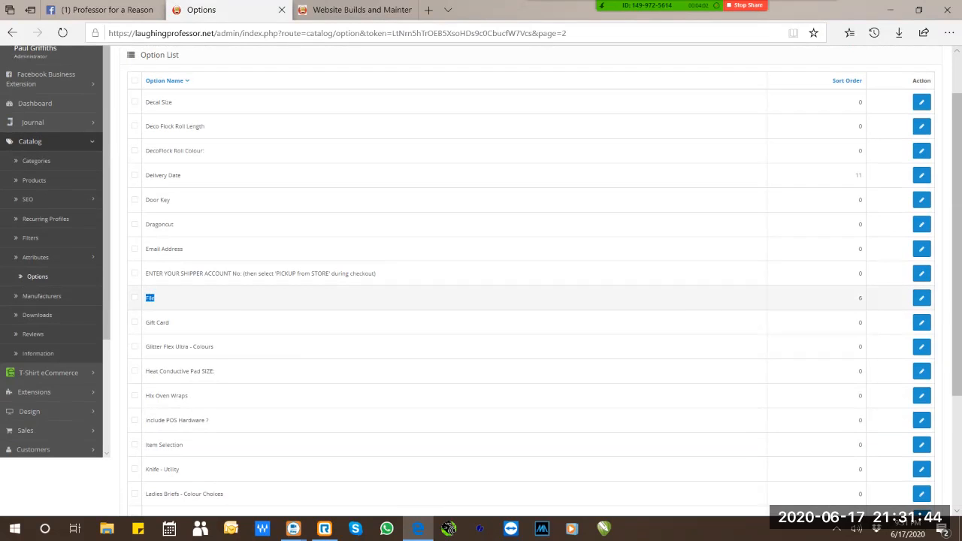
key(ctrl)
click(921, 297)
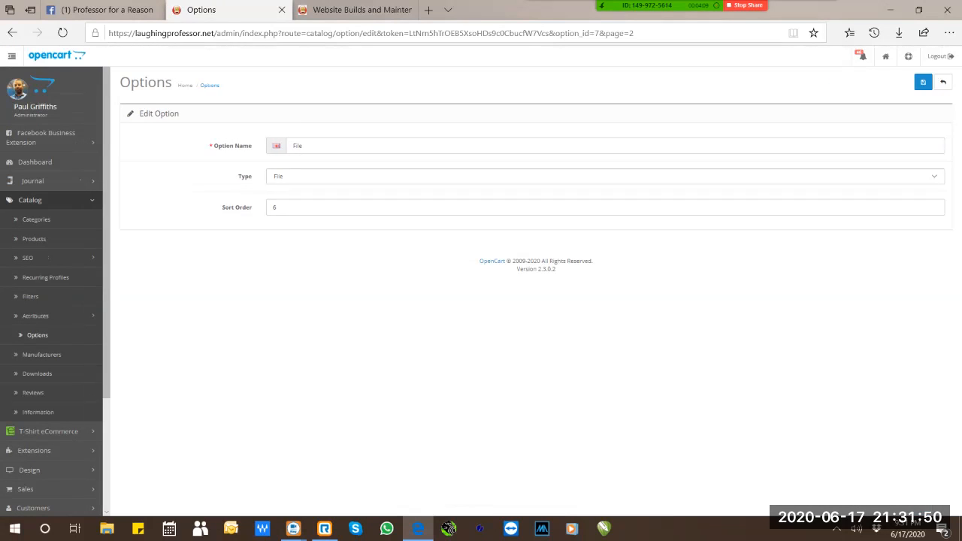
Examine the available types for the File option without changing its type.
click(605, 176)
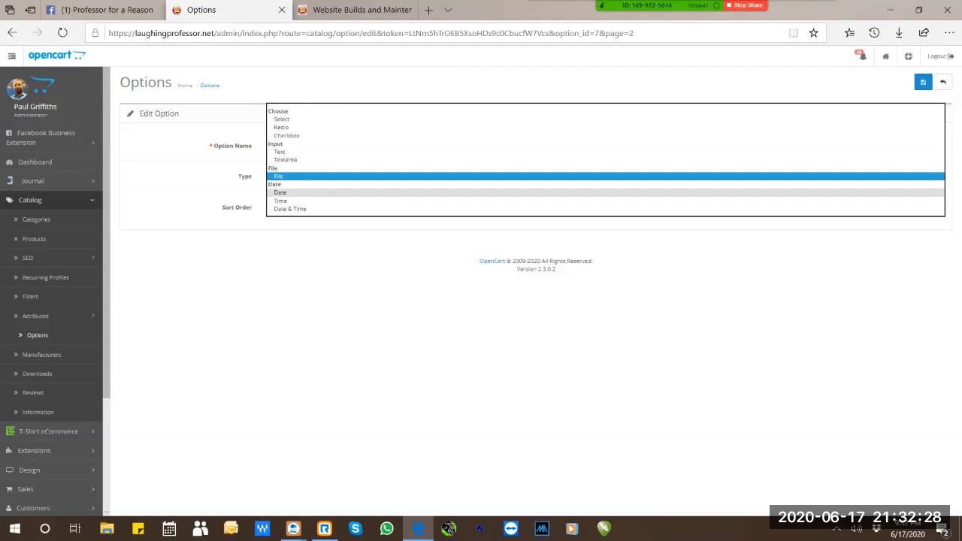
key(Escape)
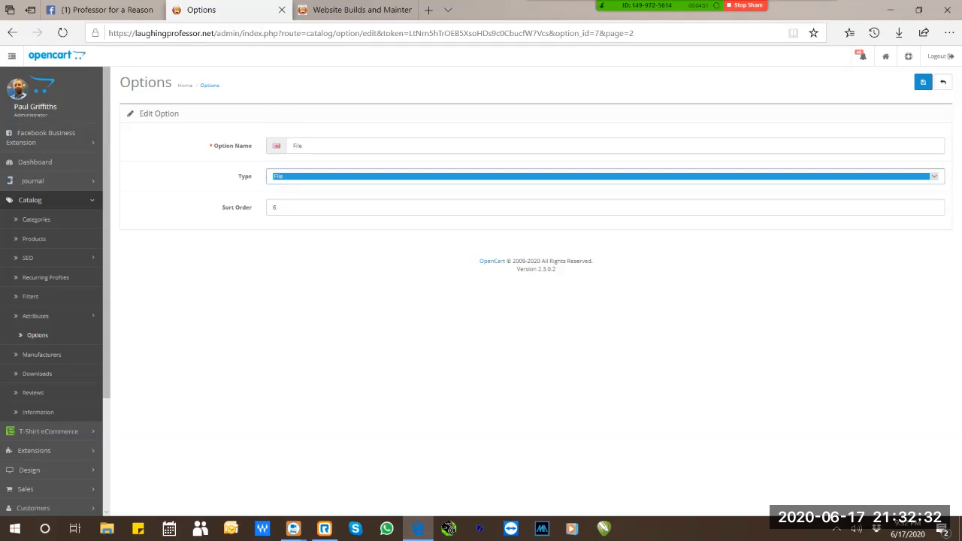
click(604, 177)
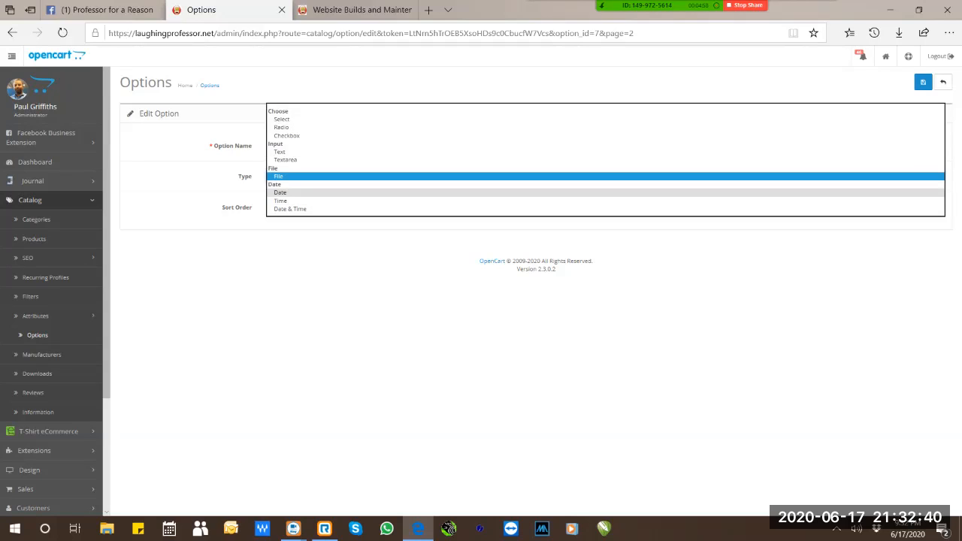
Set the File option's type to Date, then return to the option list without saving.
click(281, 192)
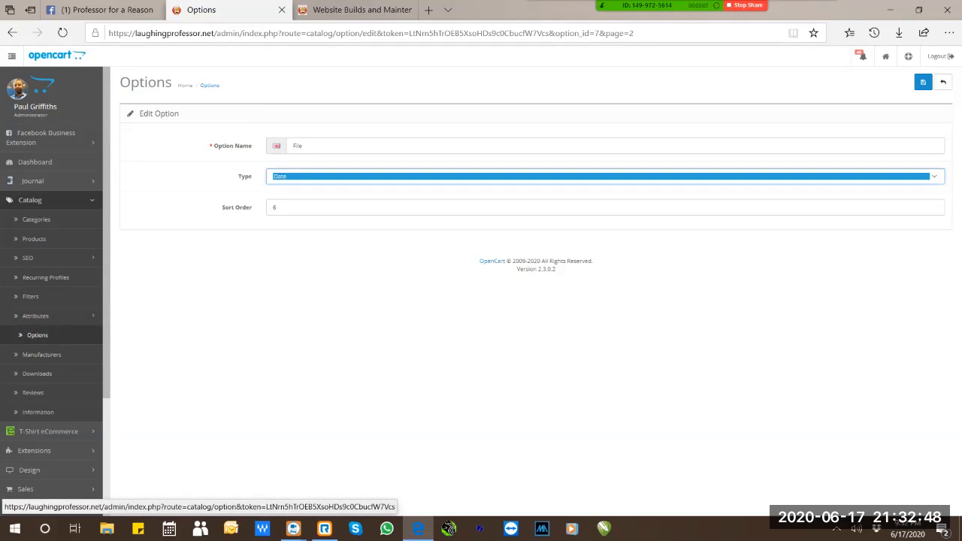
click(38, 335)
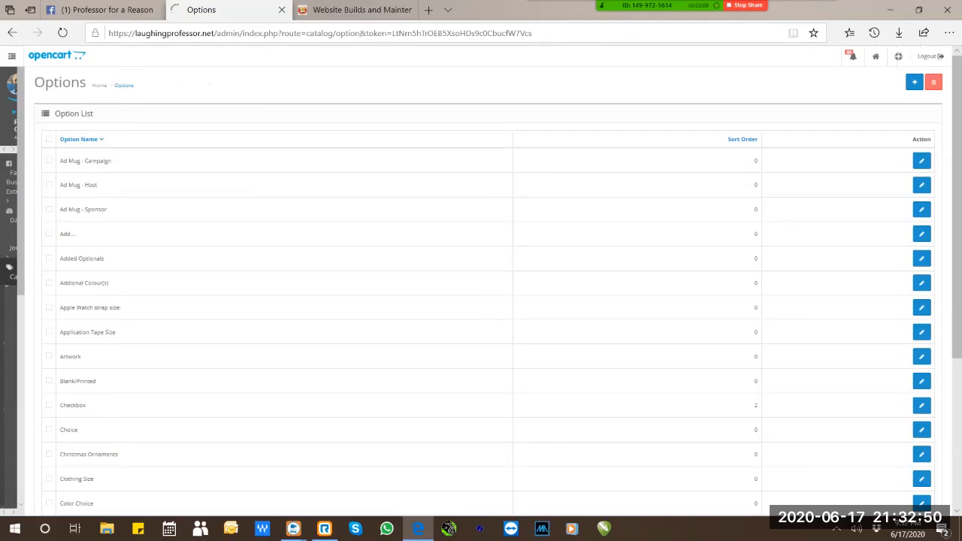
Go through the option list to page 4 and open the Size option for editing.
drag(142, 233, 775, 283)
click(481, 259)
scroll(526, 395, down, 3)
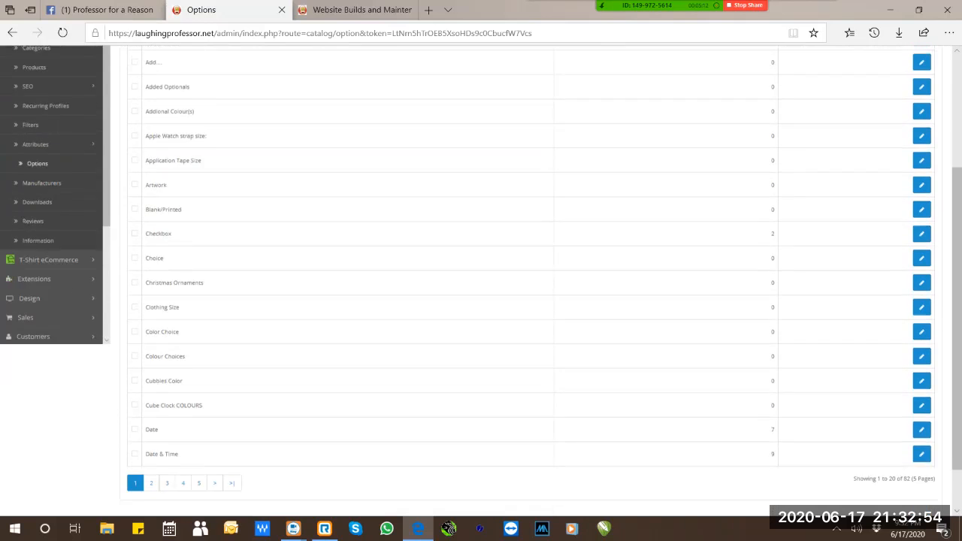
click(167, 424)
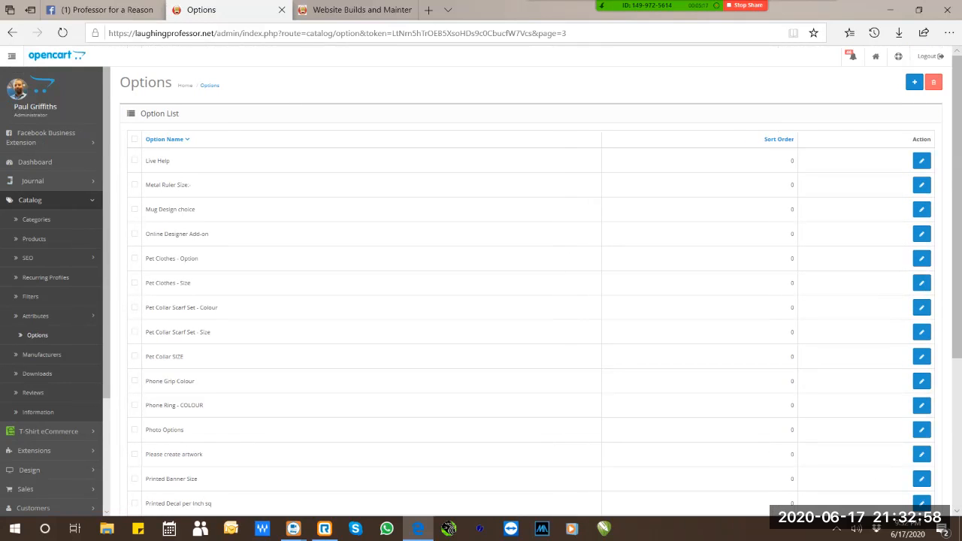
scroll(481, 300, down, 3)
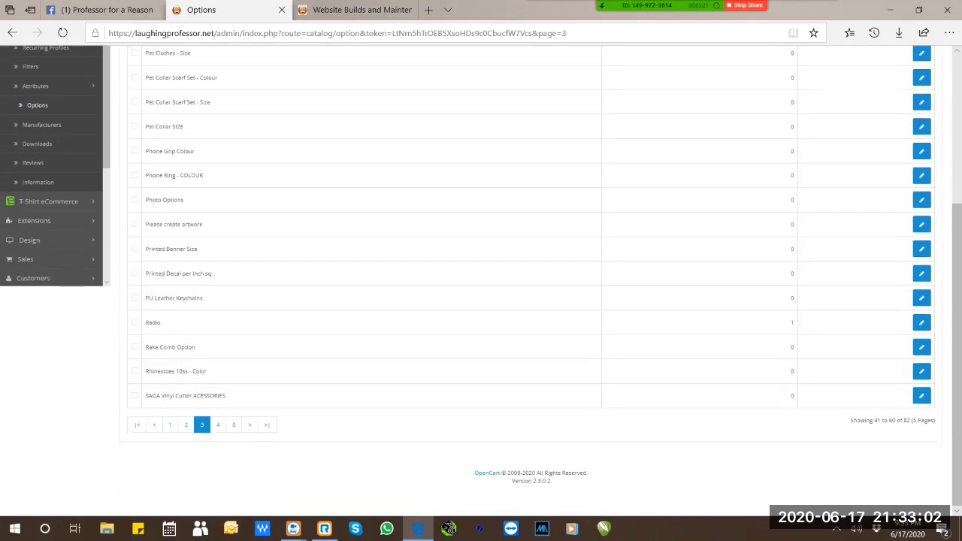
click(218, 425)
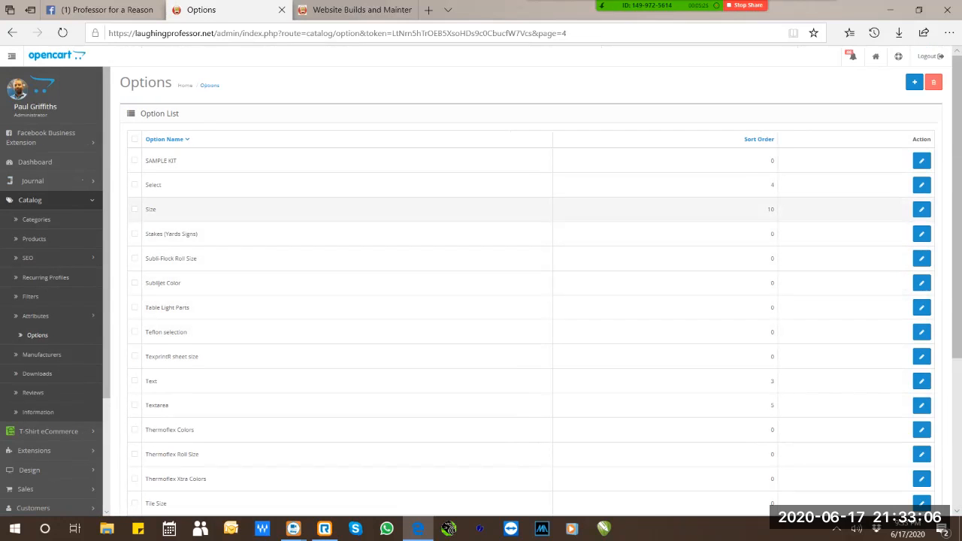
click(921, 209)
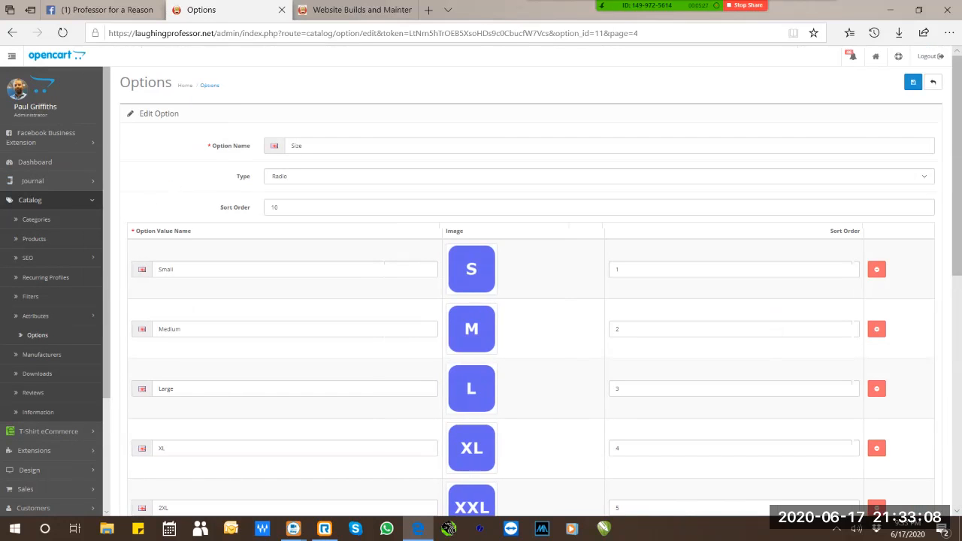
Examine the Size option's values with their images and sort orders.
scroll(481, 281, down, 1)
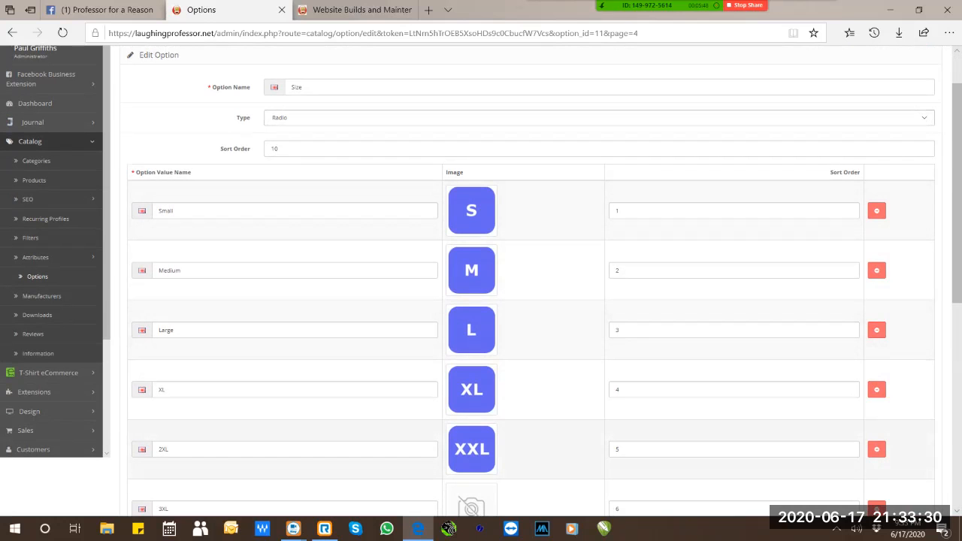
scroll(526, 301, down, 5)
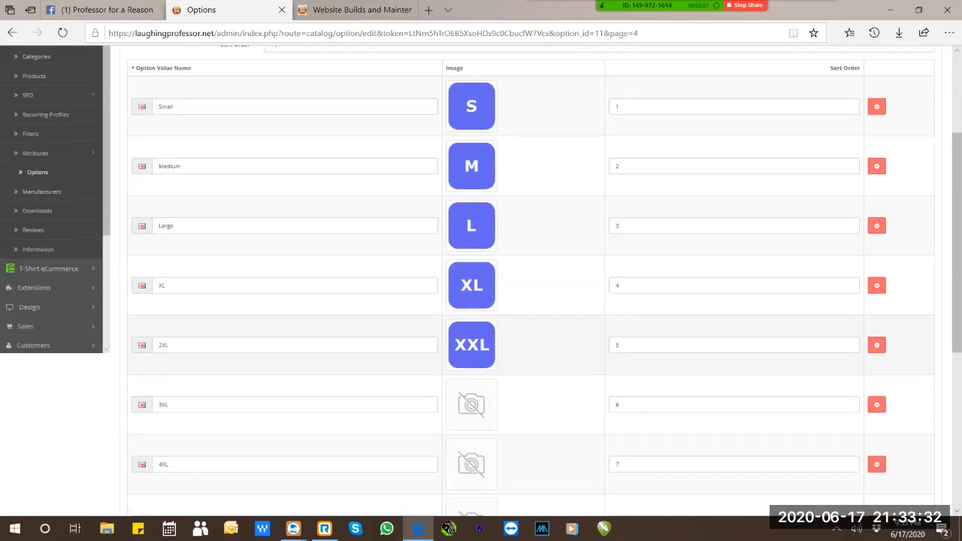
scroll(526, 300, down, 1)
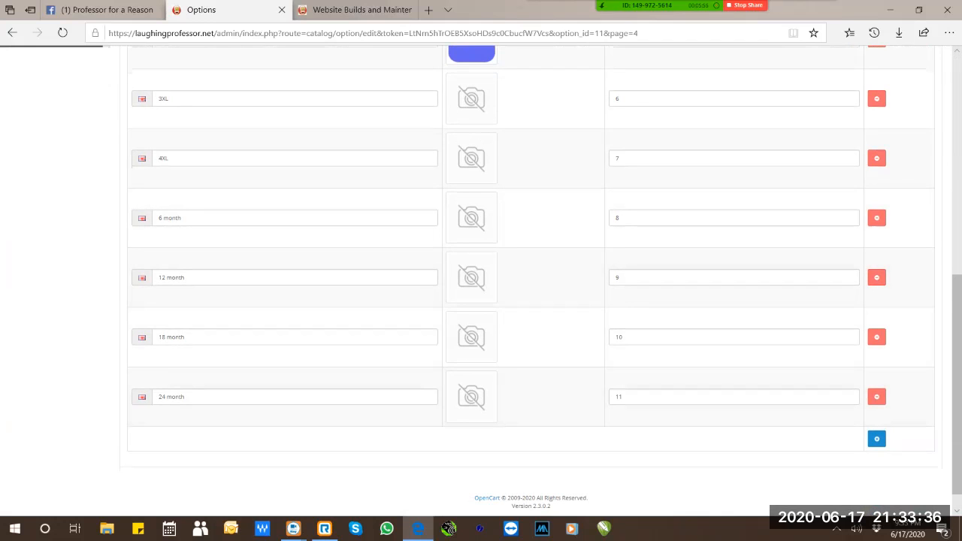
scroll(526, 300, up, 7)
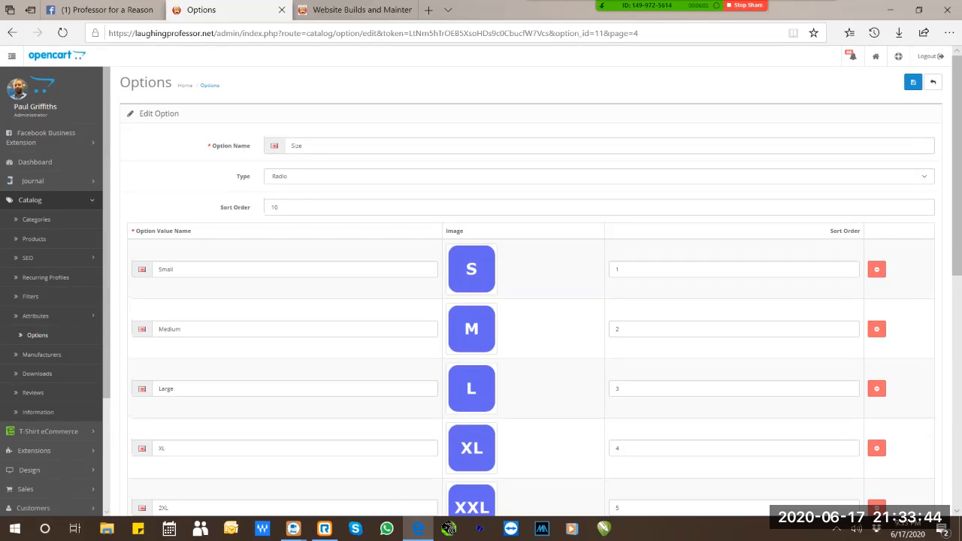
Return to the first page of the option list and open the Color Choice option for editing.
click(37, 335)
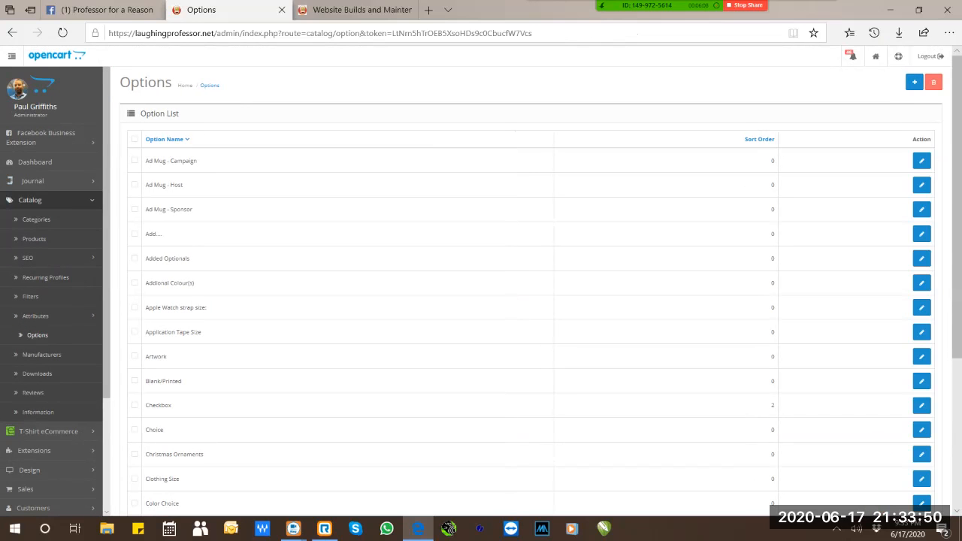
scroll(481, 300, down, 1)
drag(140, 322, 140, 413)
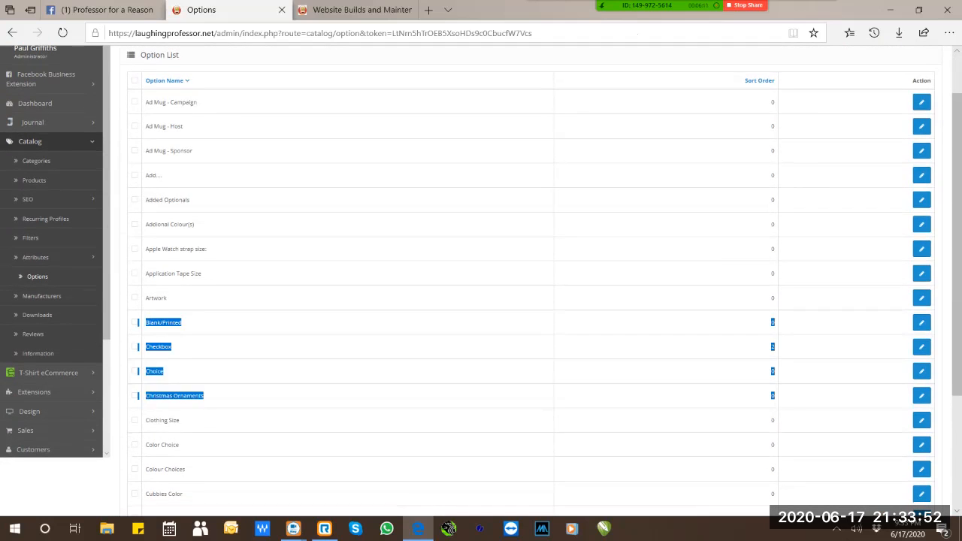
click(124, 436)
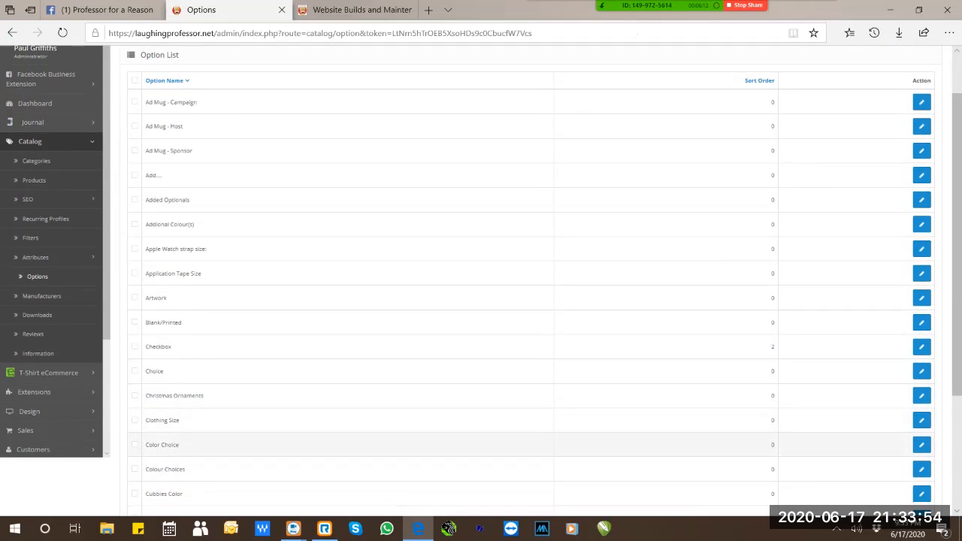
scroll(526, 300, down, 1)
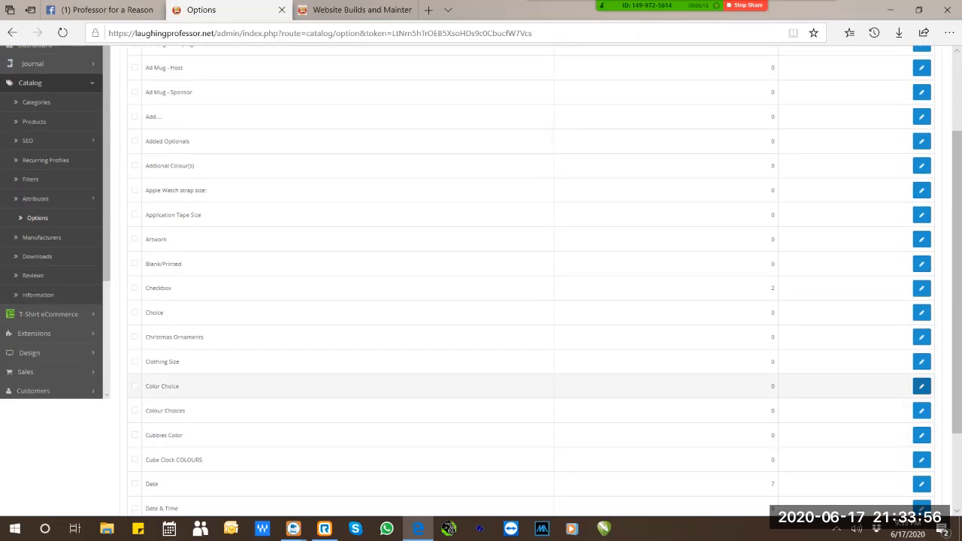
click(921, 385)
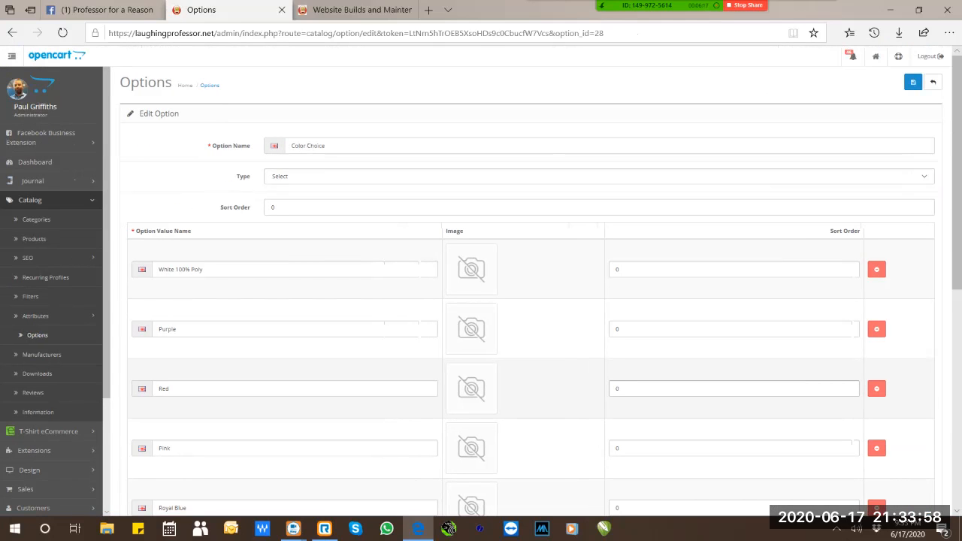
Examine the color values and sort orders of the Color Choice option.
scroll(481, 300, down, 1)
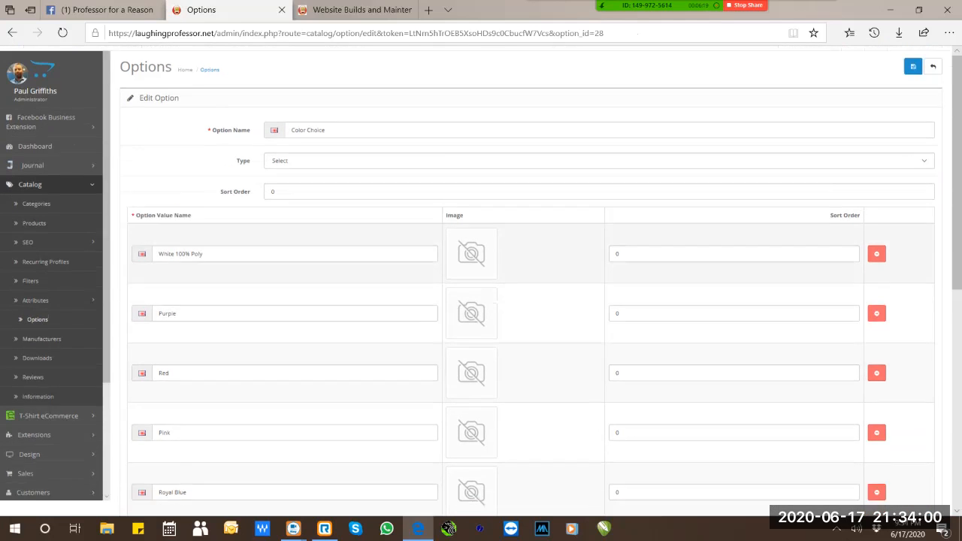
scroll(526, 301, down, 1)
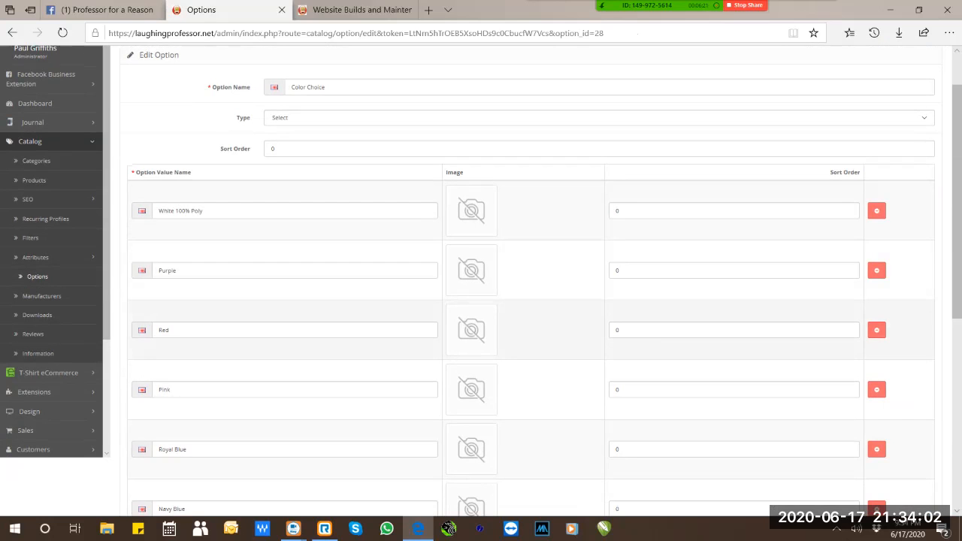
scroll(481, 301, down, 3)
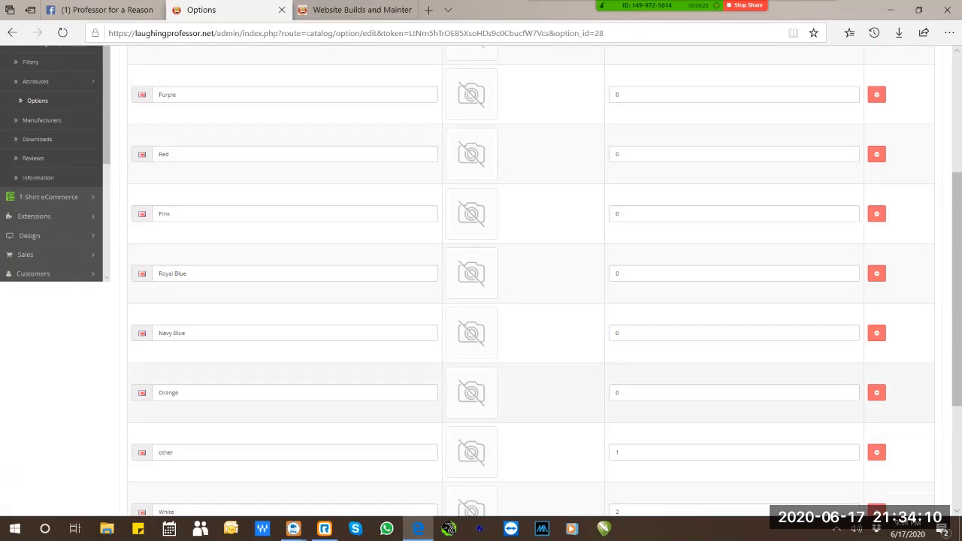
scroll(481, 278, up, 5)
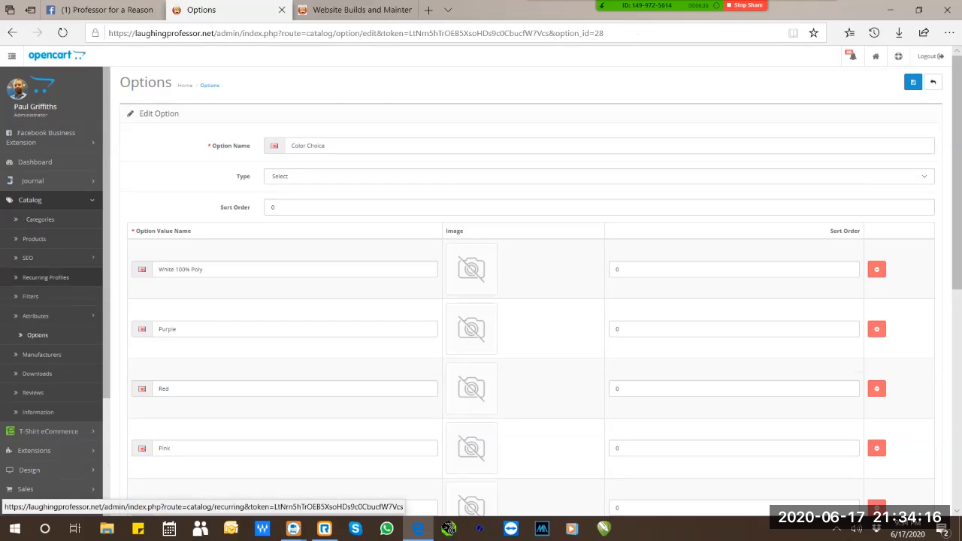
Leave the Color Choice option for the catalog's product list and start adding a new product.
click(39, 336)
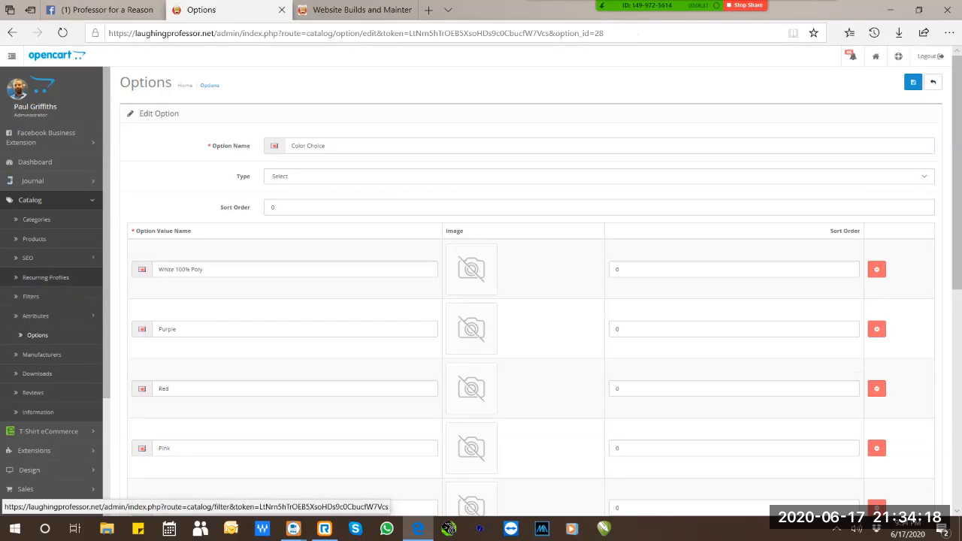
click(36, 238)
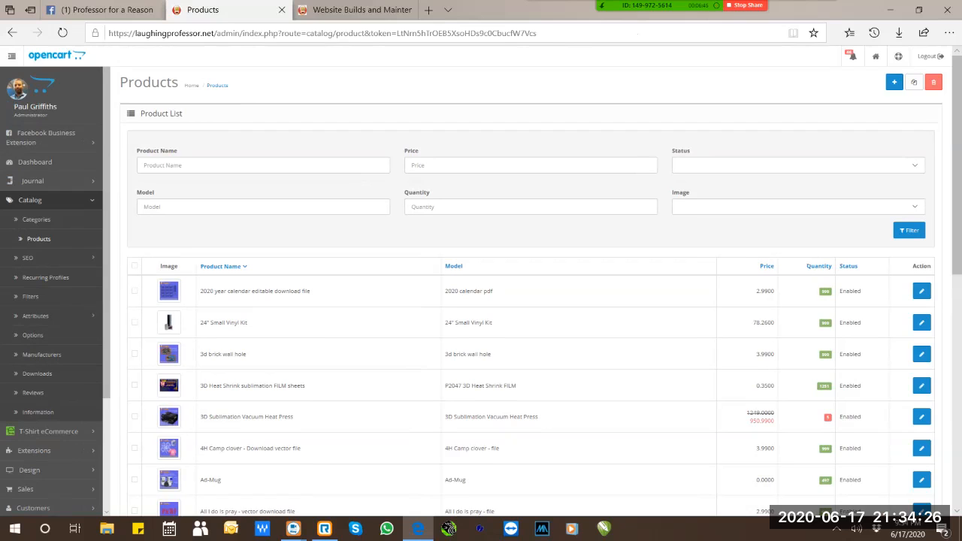
key(ctrl)
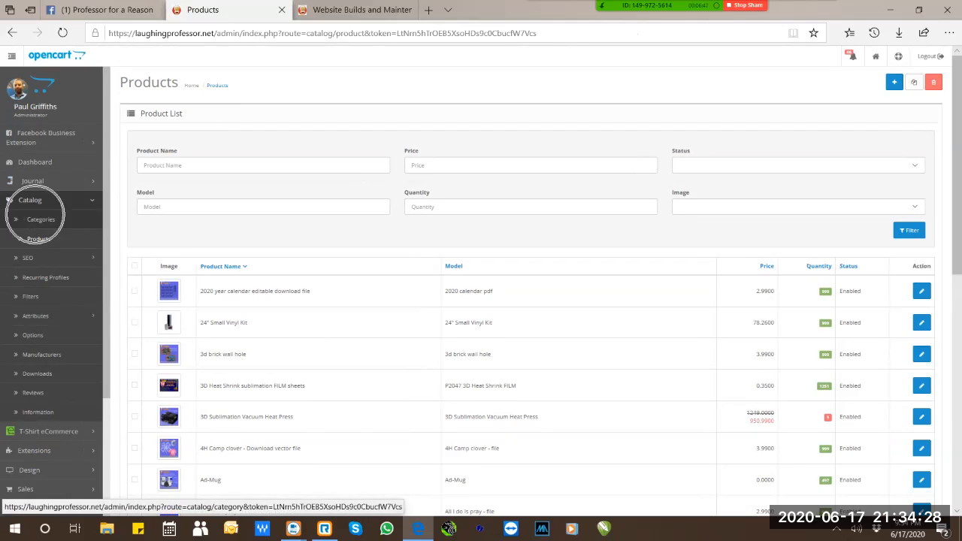
key(ctrl)
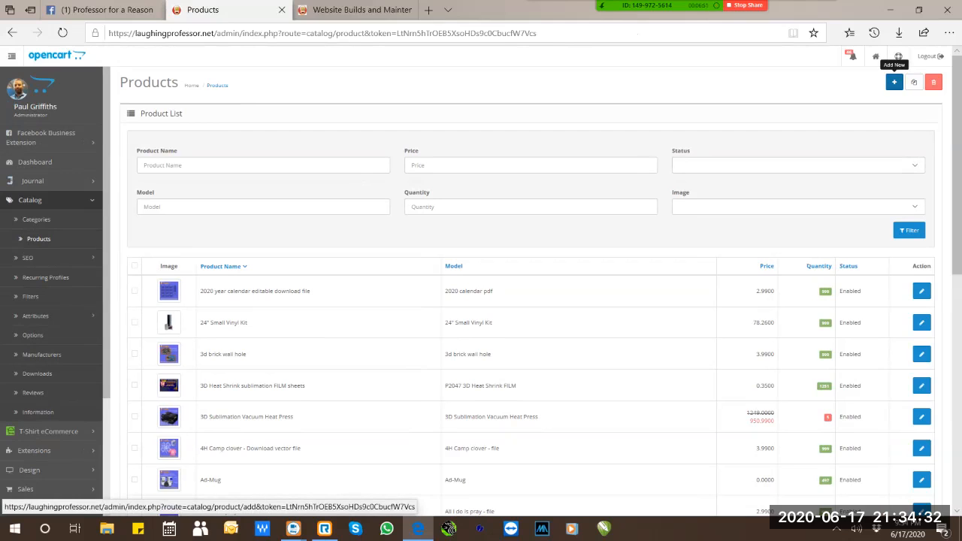
key(ctrl)
key(ctrl)
click(894, 81)
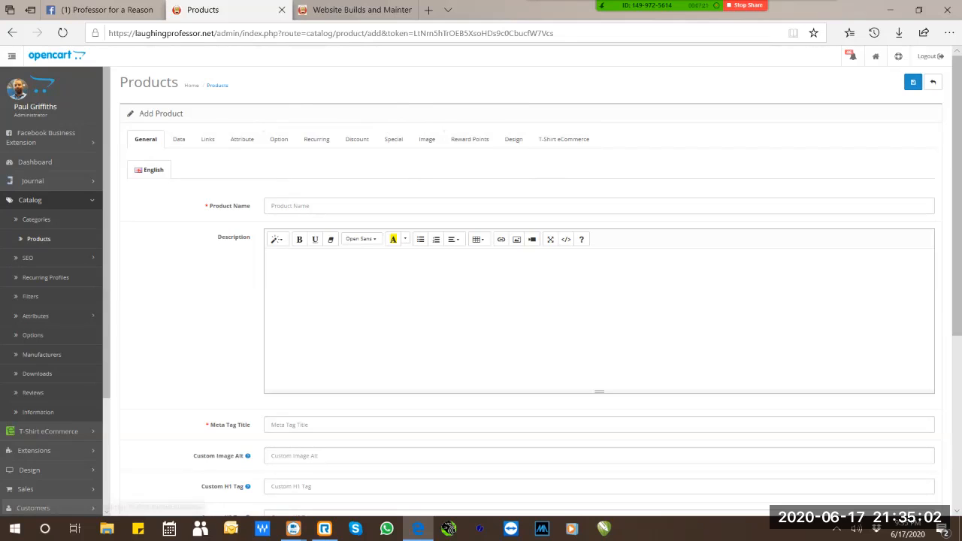
Examine the General and Data fields of the new product form without filling them in.
scroll(526, 300, down, 1)
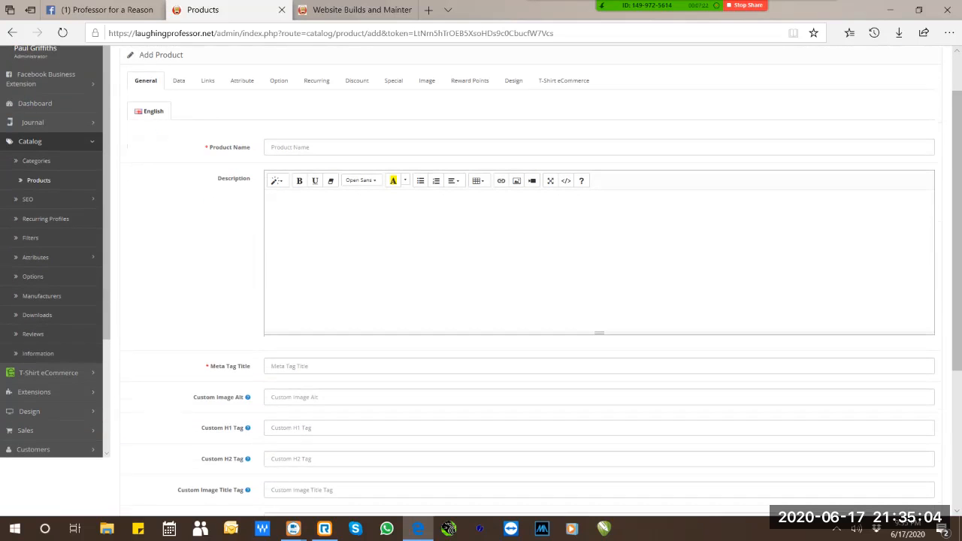
scroll(525, 300, up, 1)
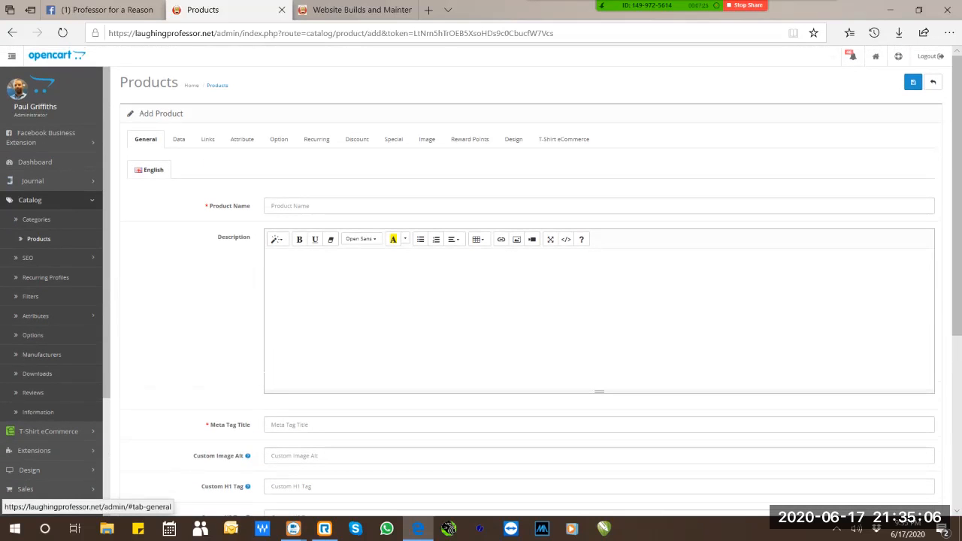
click(144, 140)
click(323, 205)
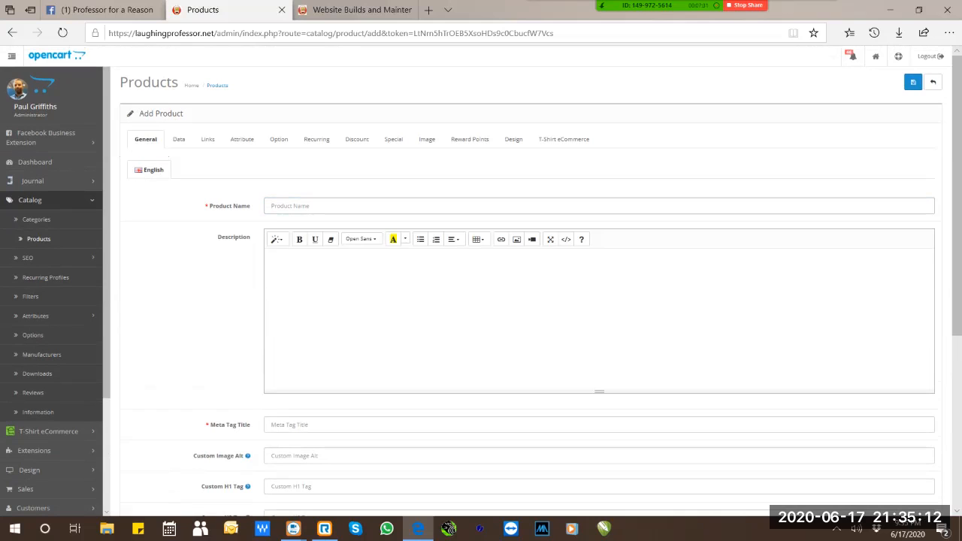
click(323, 206)
click(178, 139)
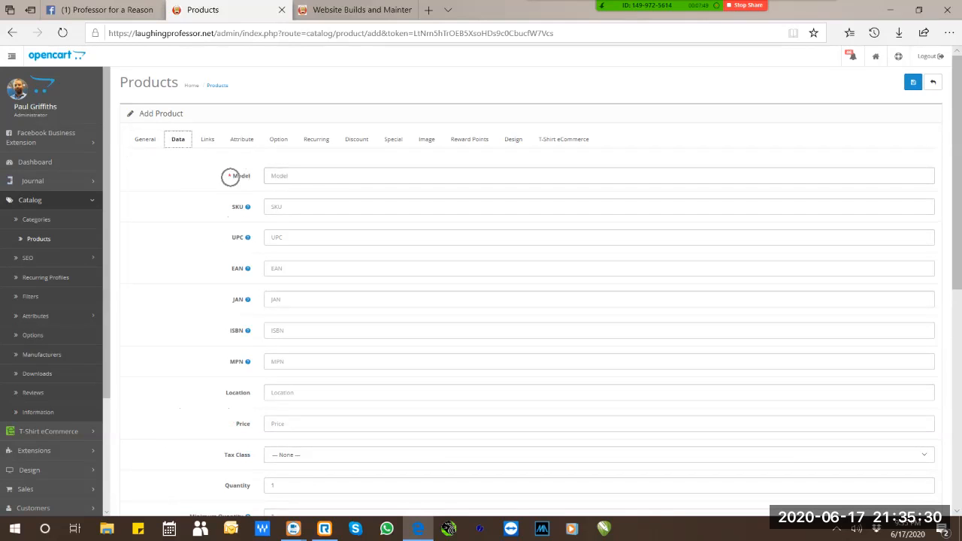
Enter "Testing ADD NEW Personalized PRODUCT GIFT" as the new product's name in the General settings and select the whole name.
click(145, 139)
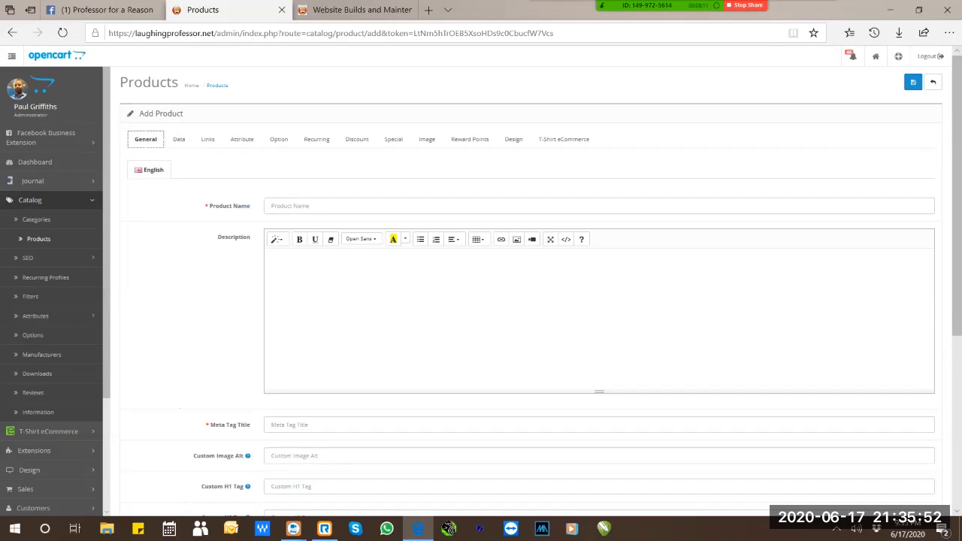
click(316, 205)
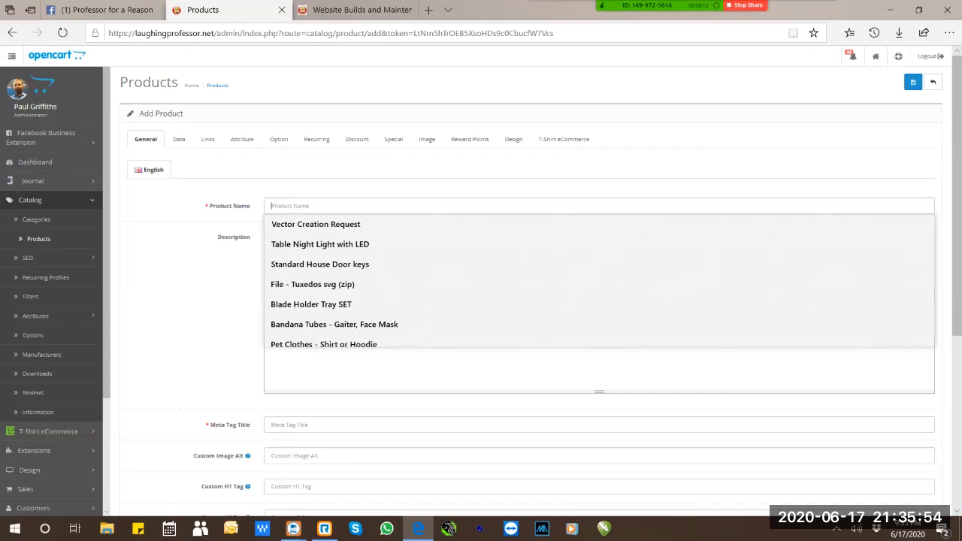
text(T)
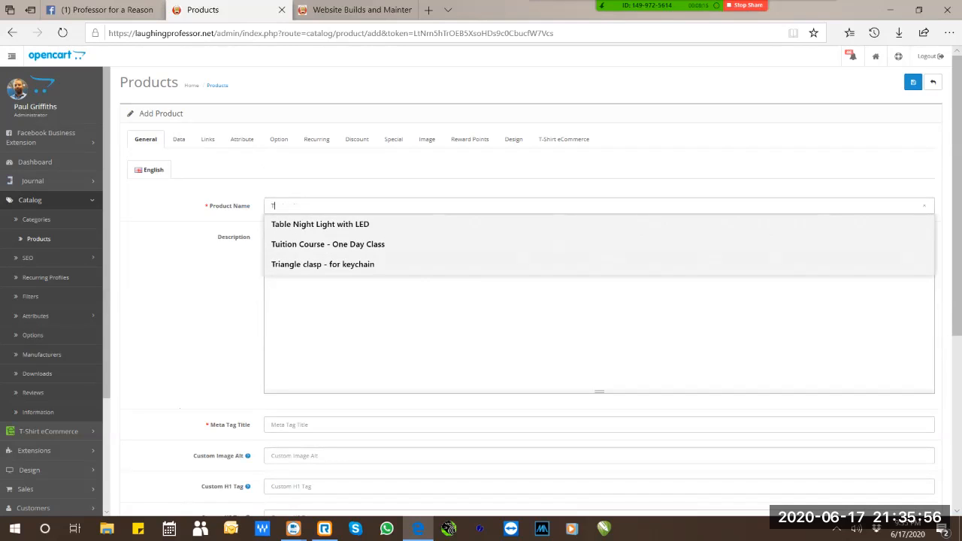
text(esting A)
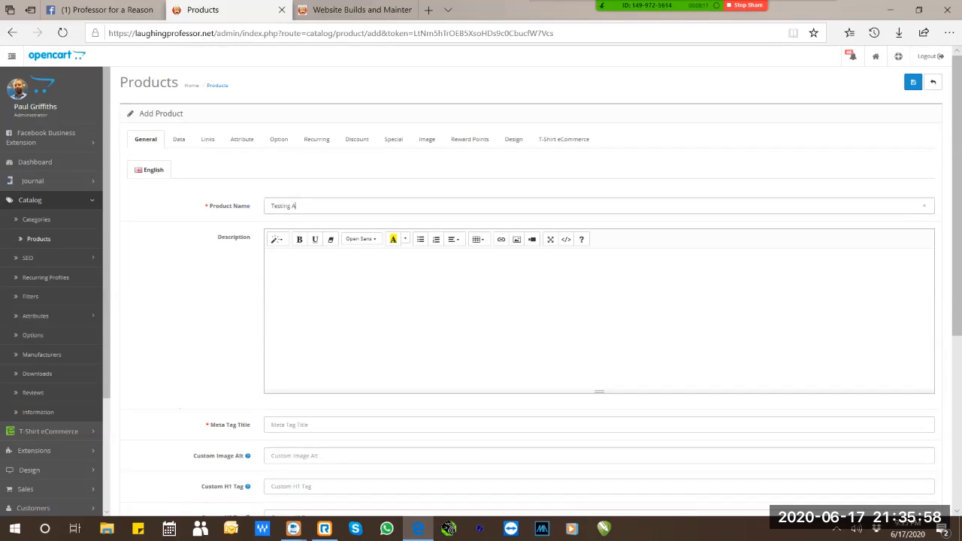
text(DD NEW Personalized PR)
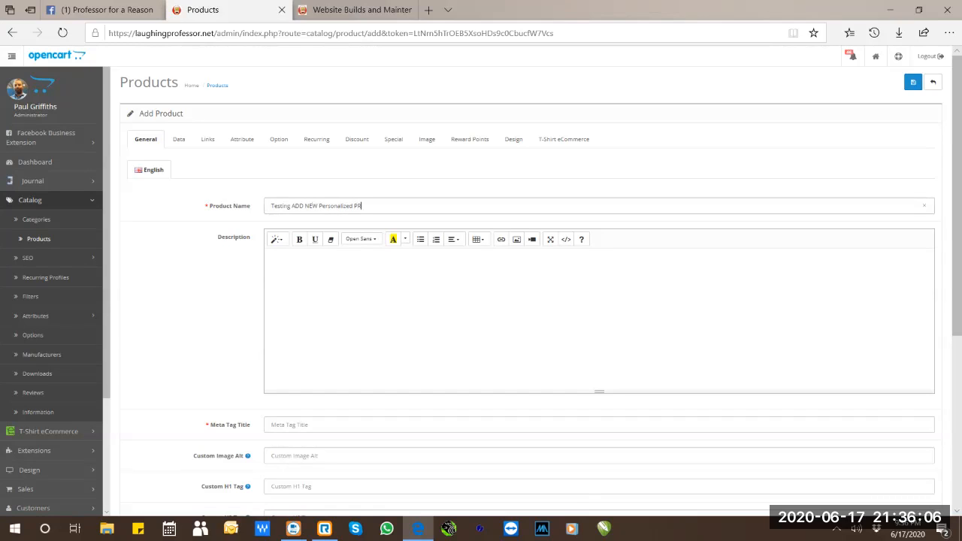
text(ODUCT GIFT)
key(ctrl+a)
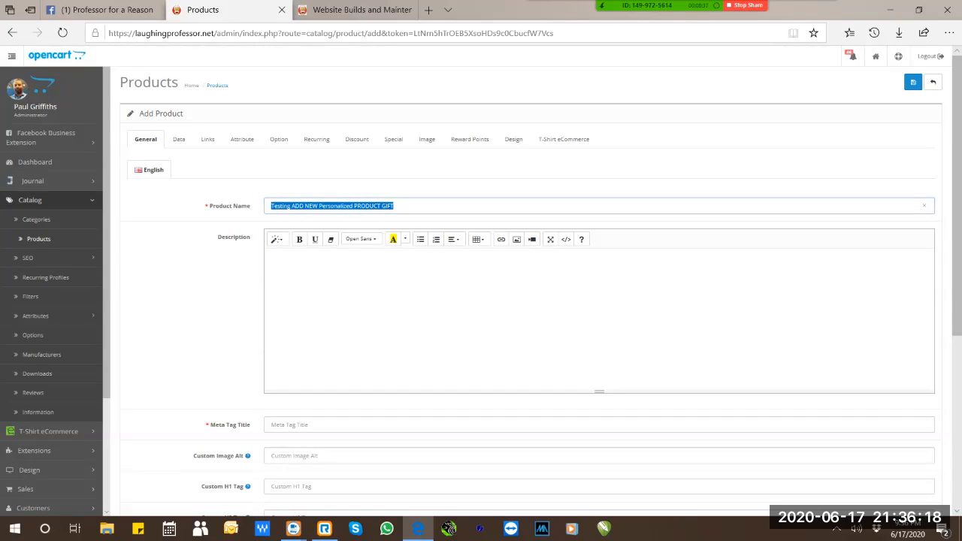
Copy the full product name and shorten the Product Name to "Testing ADD PRODUCT".
click(354, 206)
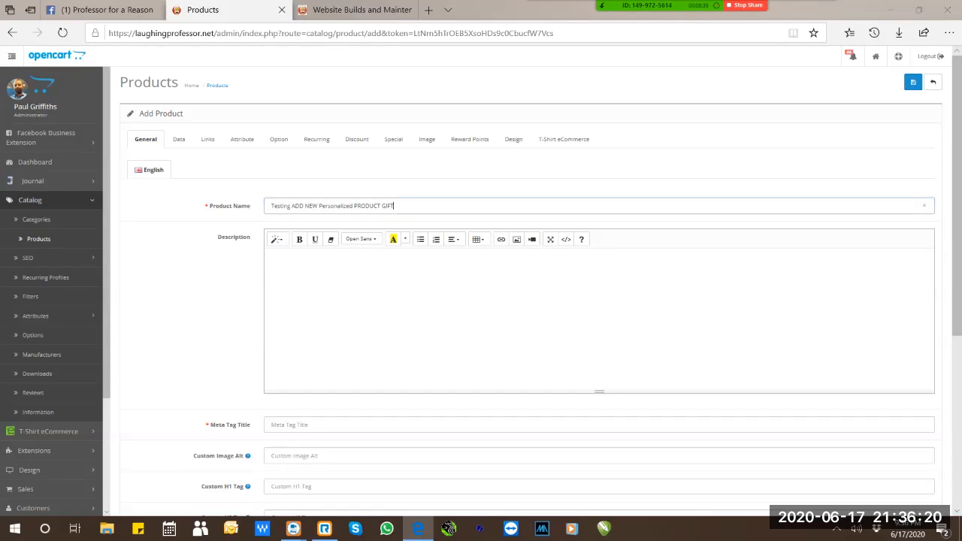
key(ctrl+a)
key(ctrl+c)
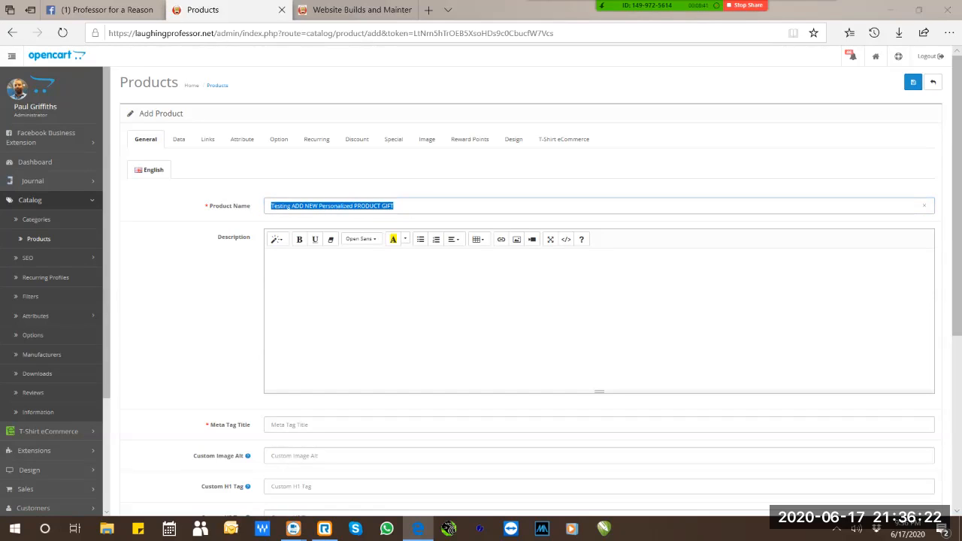
click(304, 206)
drag(304, 206, 351, 206)
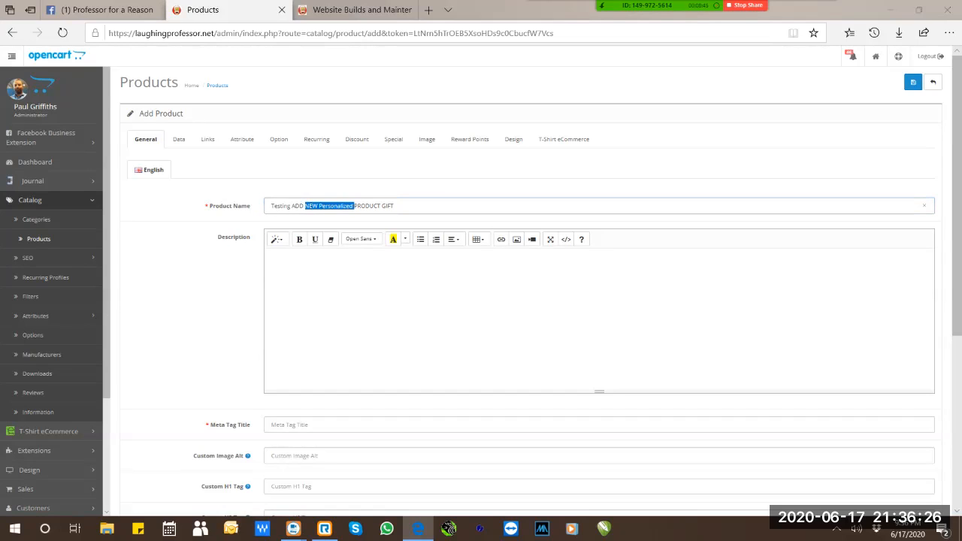
key(BackSpace)
drag(346, 206, 331, 206)
key(BackSpace)
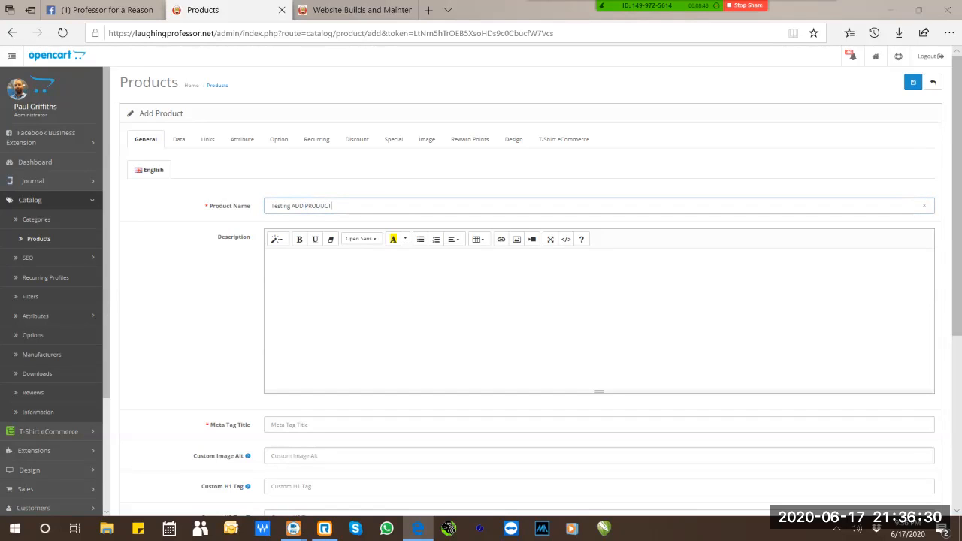
triple_click(342, 205)
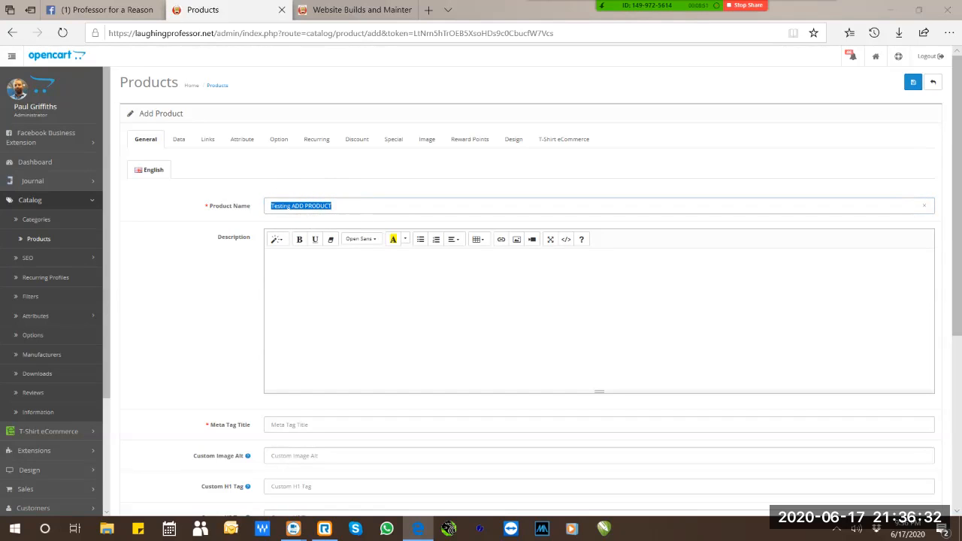
drag(271, 206, 332, 206)
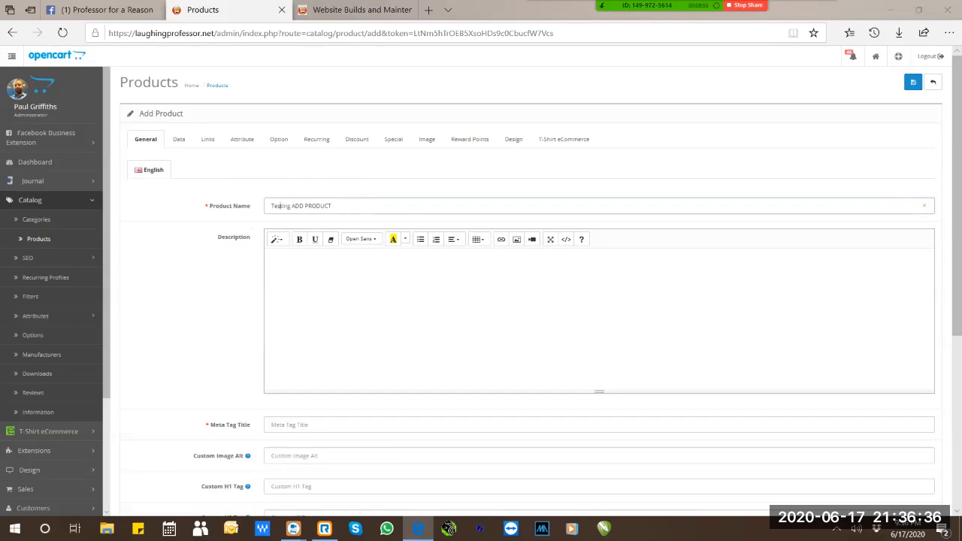
key(ctrl)
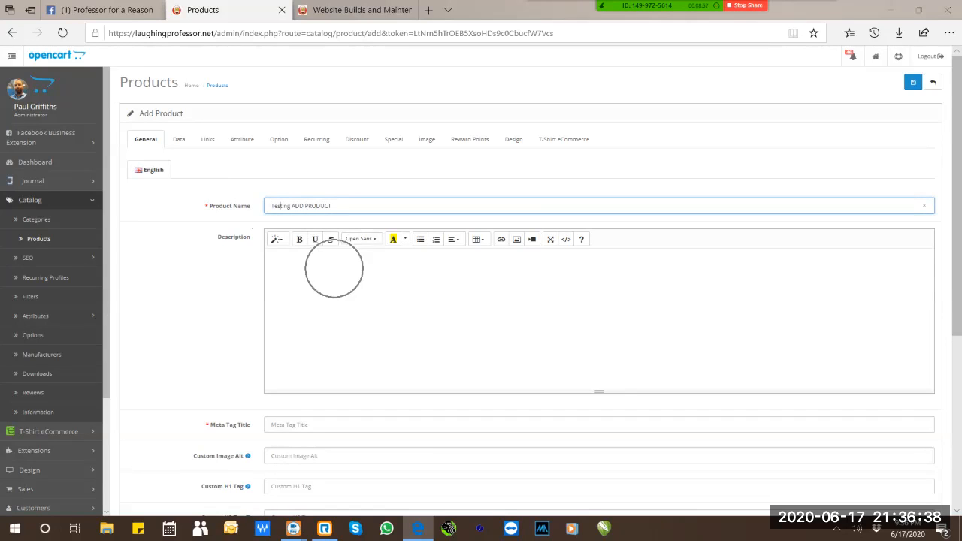
Paste the copied name as the Meta Tag Title and insert "printed" before PRODUCT, giving "Testing ADD NEW Personalized printed PRODUCT GIFT".
click(334, 425)
key(ctrl+v)
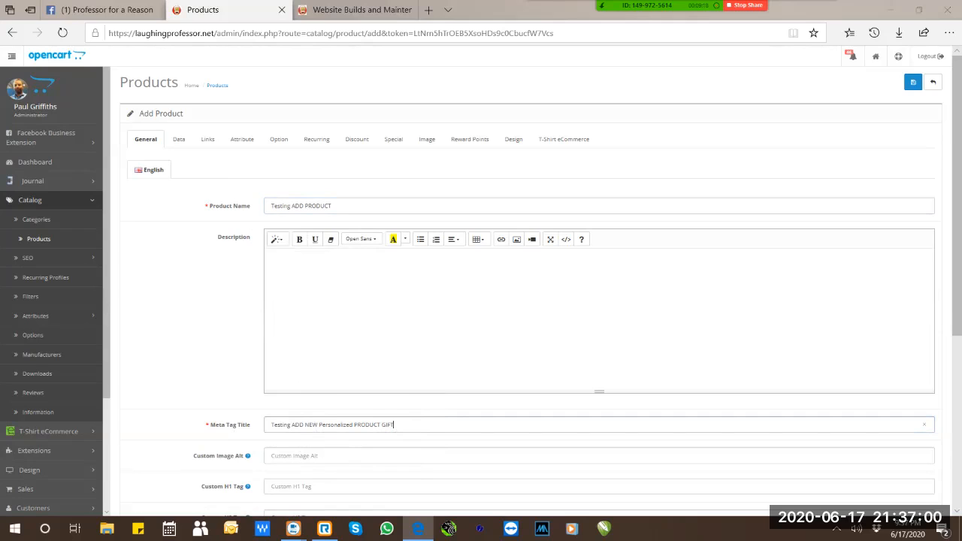
click(354, 425)
text(printed)
click(564, 425)
click(563, 424)
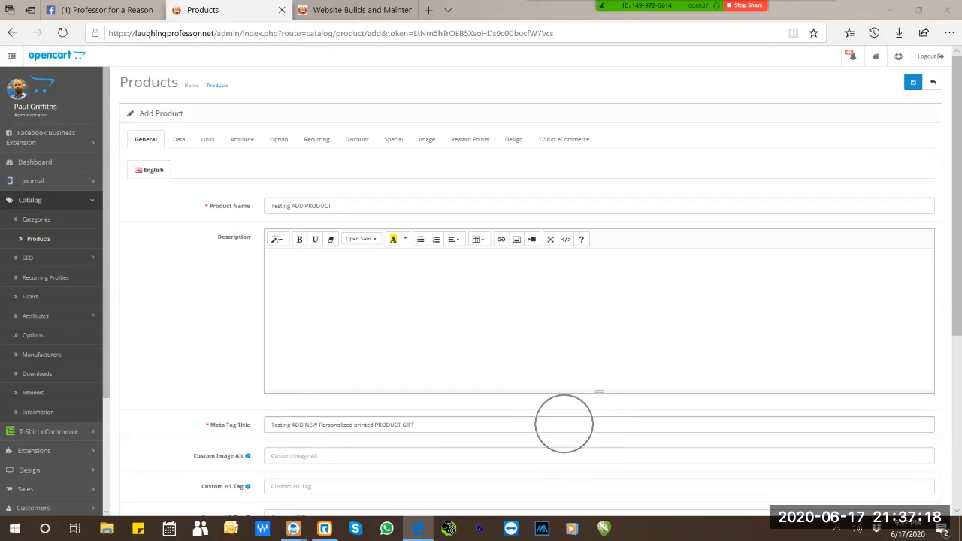
click(564, 425)
click(563, 423)
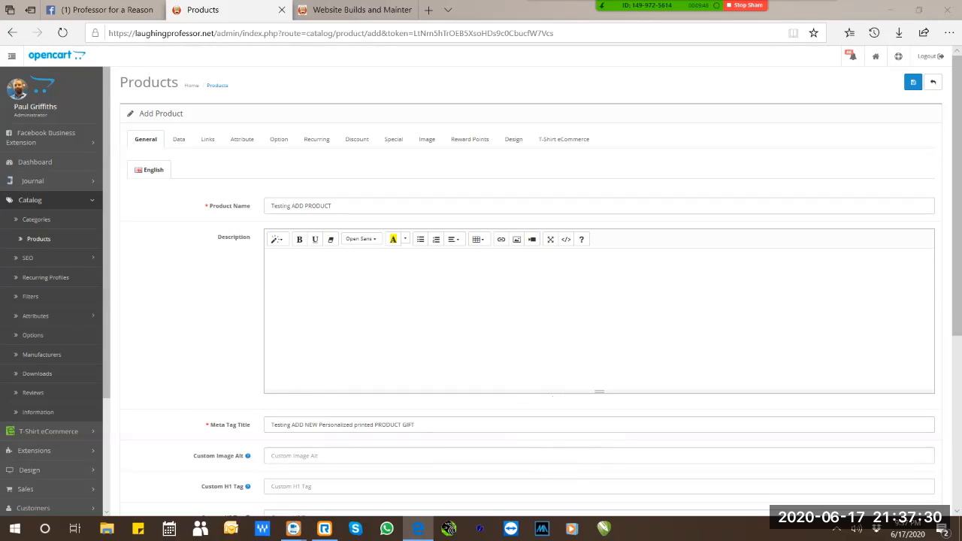
Examine the custom image alt, H1, H2 and image title tag fields and the remaining meta fields.
key(ctrl)
scroll(526, 300, down, 3)
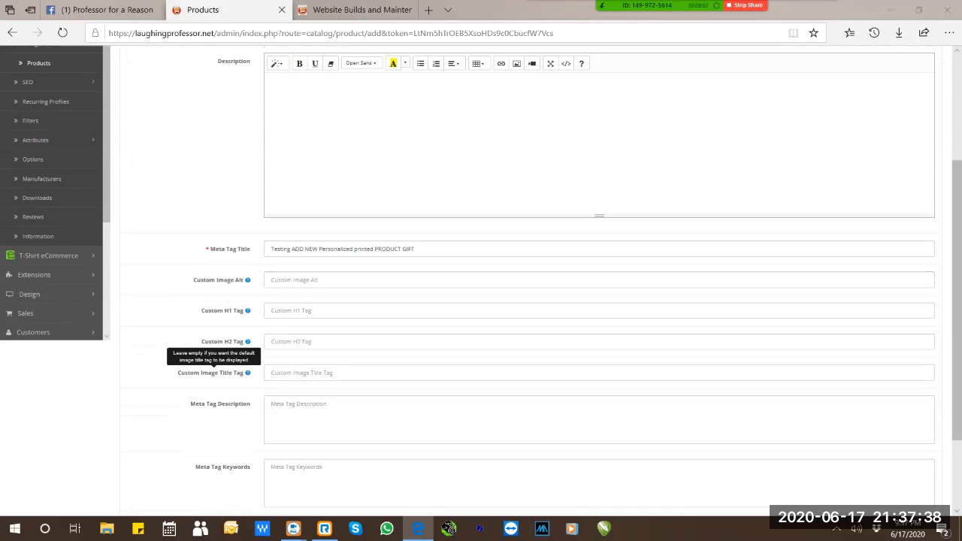
mouse_move(247, 280)
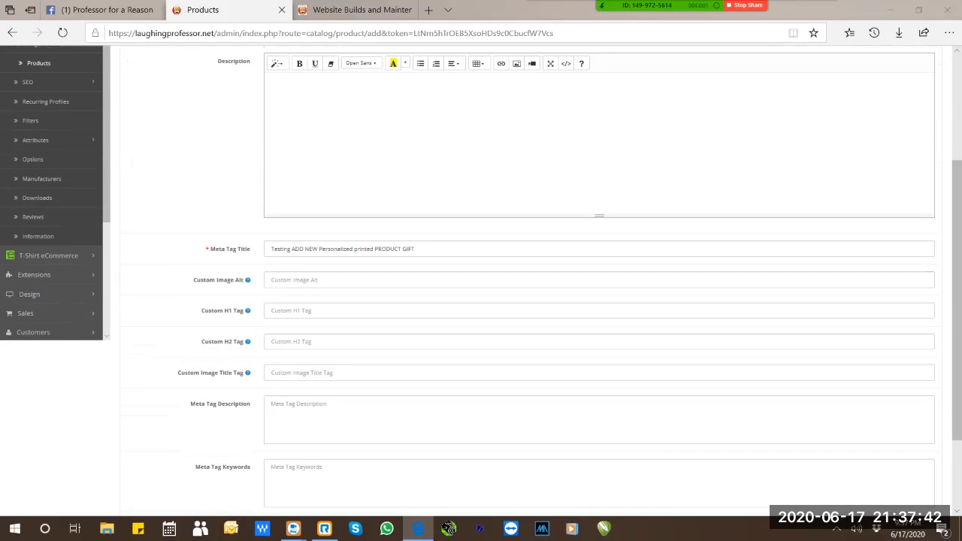
scroll(480, 277, down, 3)
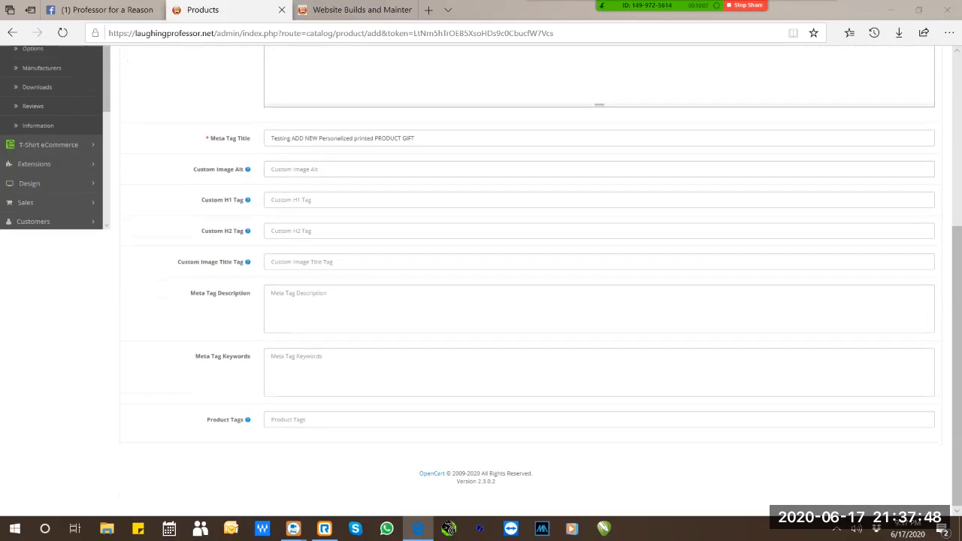
key(ctrl)
key(ctrl)
key(ctrl)
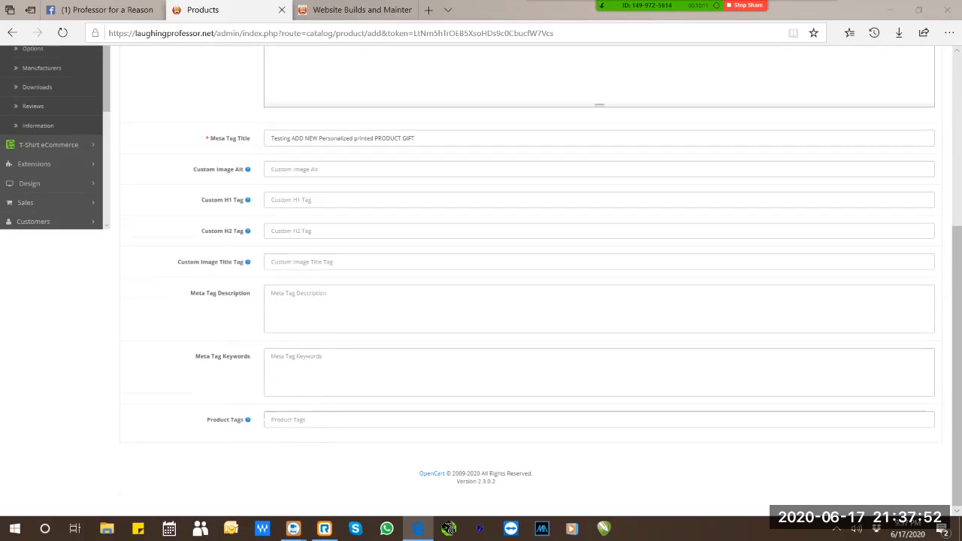
Enter "personalized printed custom made to order TEST ADD GIFT. ceramic 11oz." as the Meta Tag Description, correcting the spelling of "personalized".
click(279, 300)
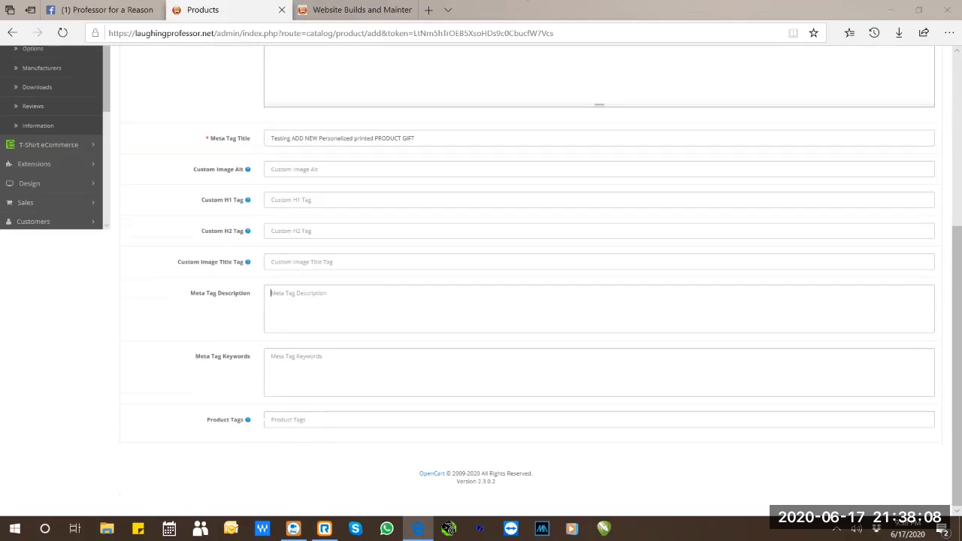
text(prerso)
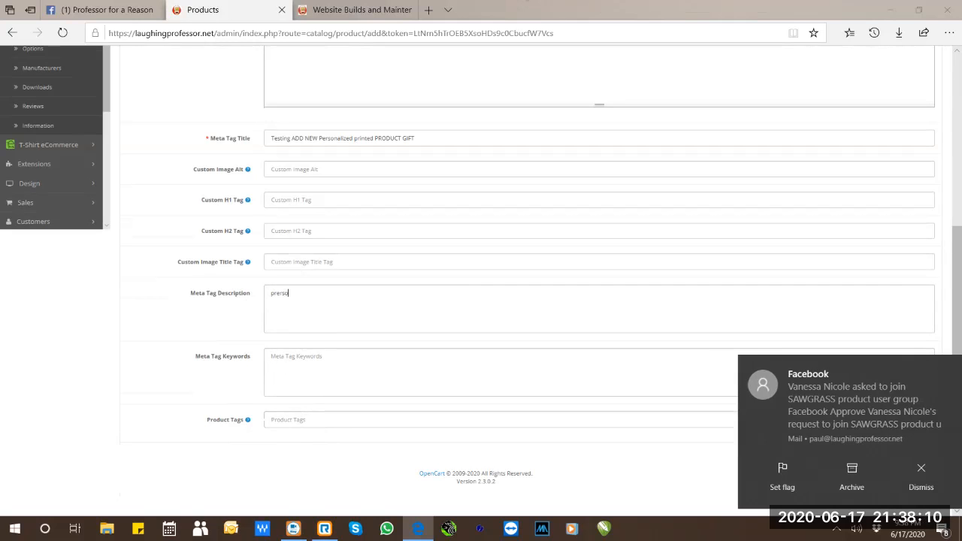
text(nalize)
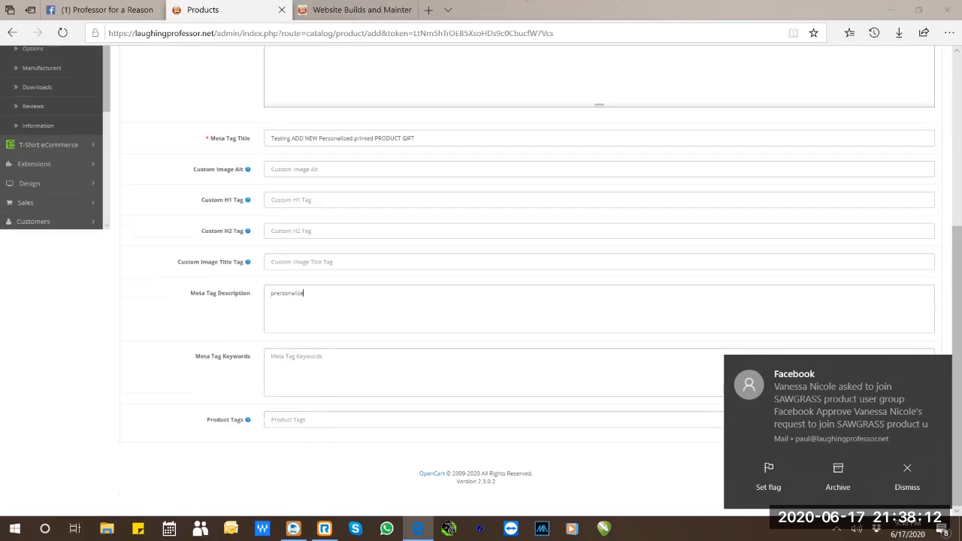
text(d printed custom)
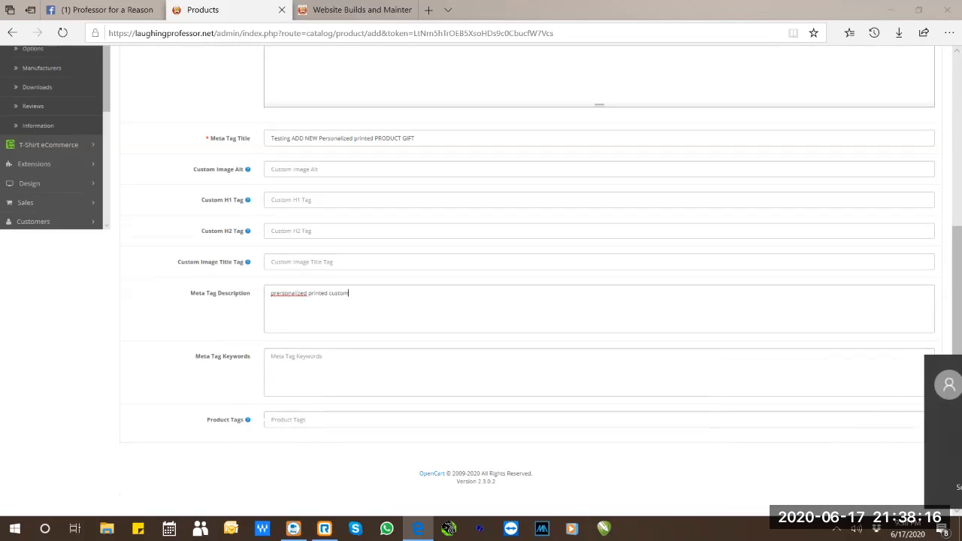
text( made to order)
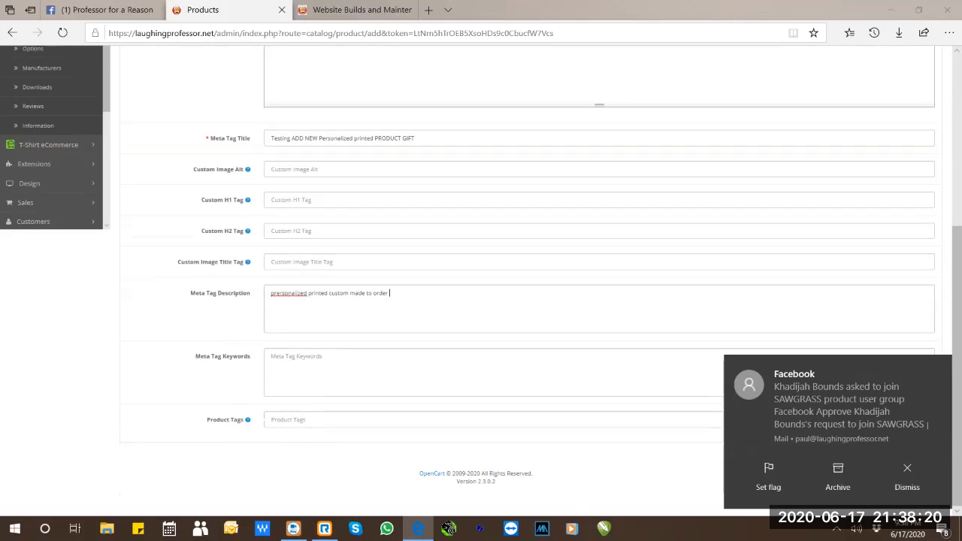
text( TEST ADD )
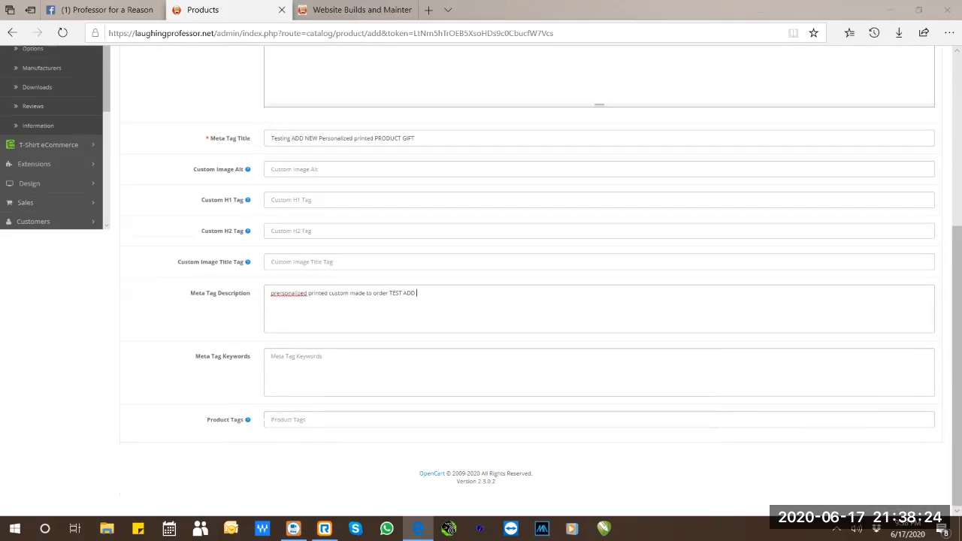
text(GIFT)
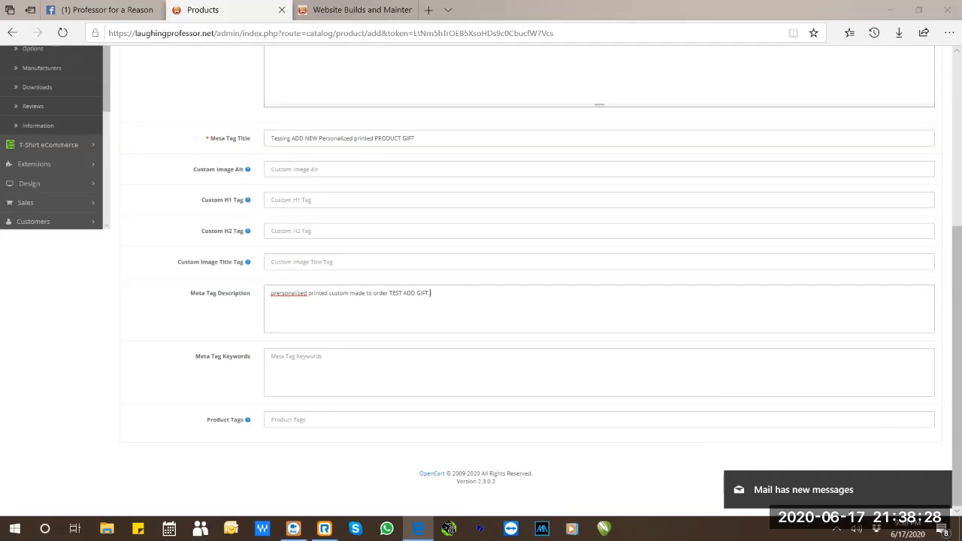
text(ceram)
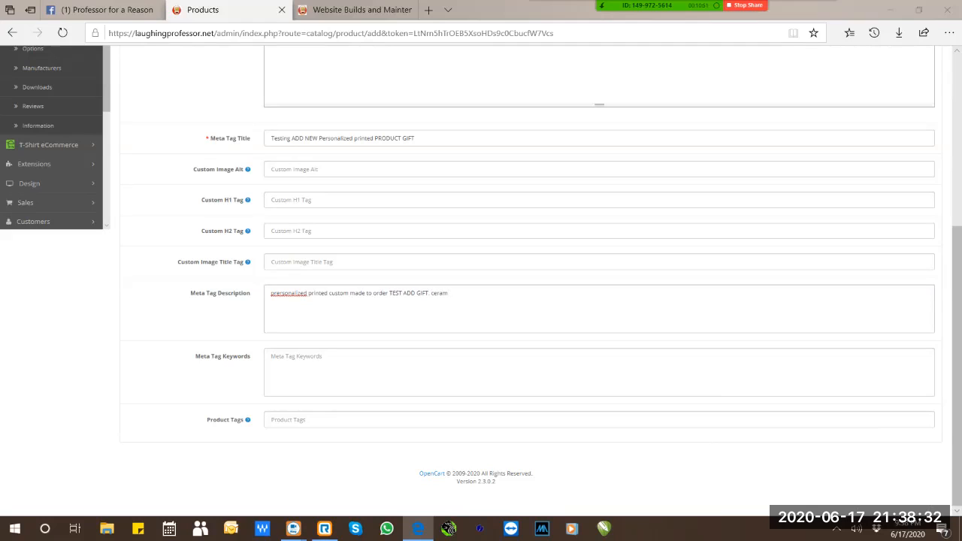
text(ic t1oz)
key(ctrl)
key(ctrl)
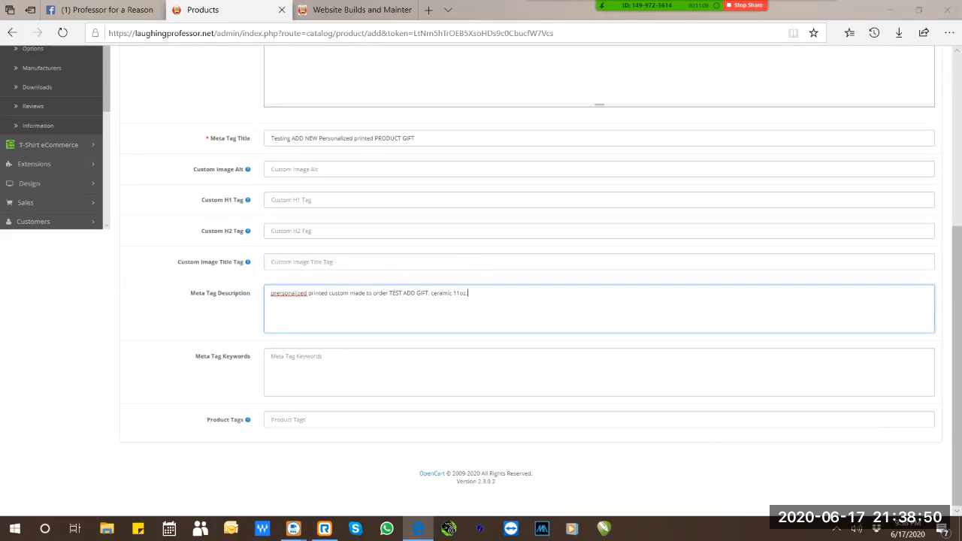
key(ctrl)
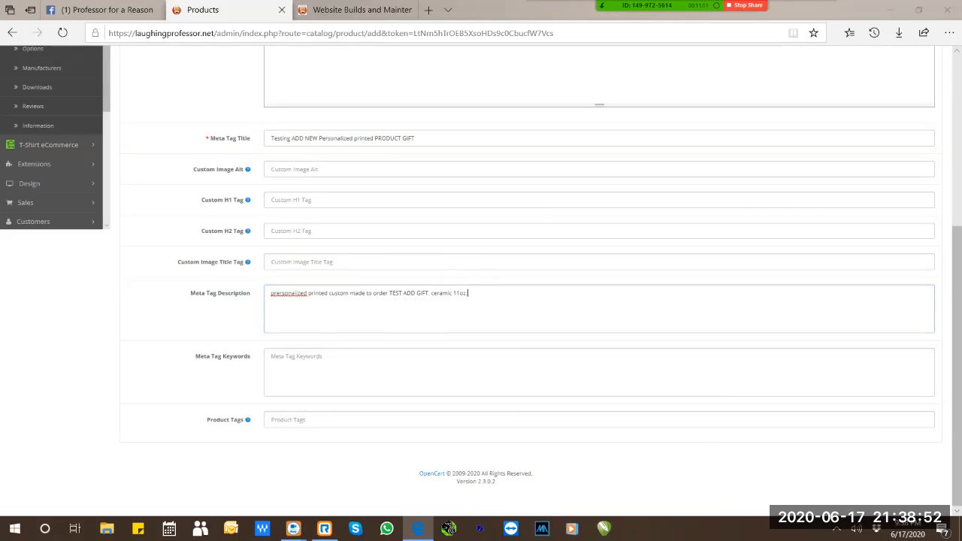
click(406, 364)
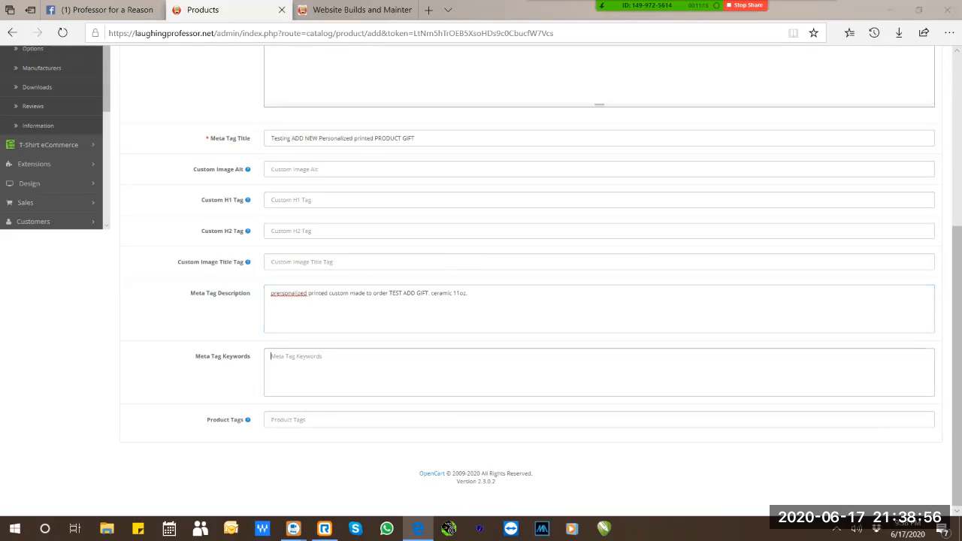
click(276, 293)
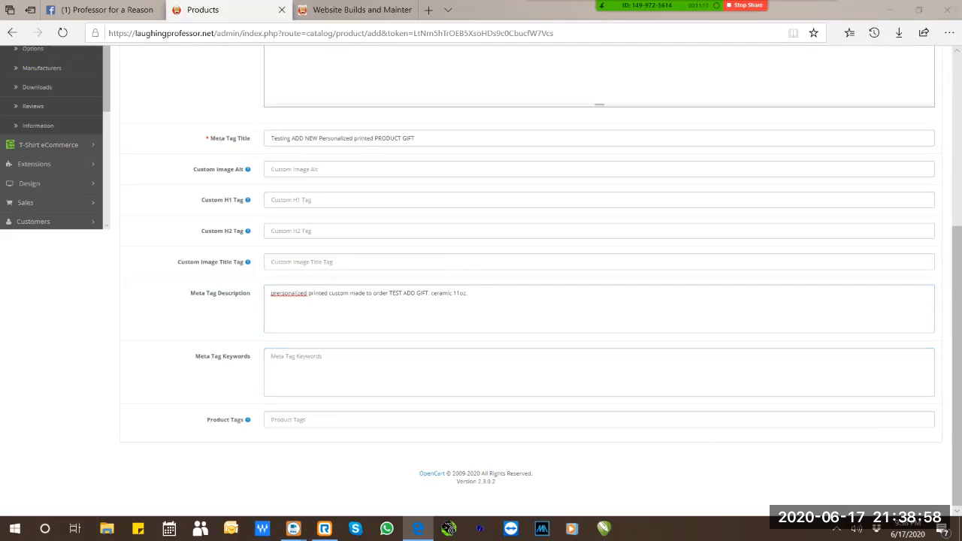
key(BackSpace)
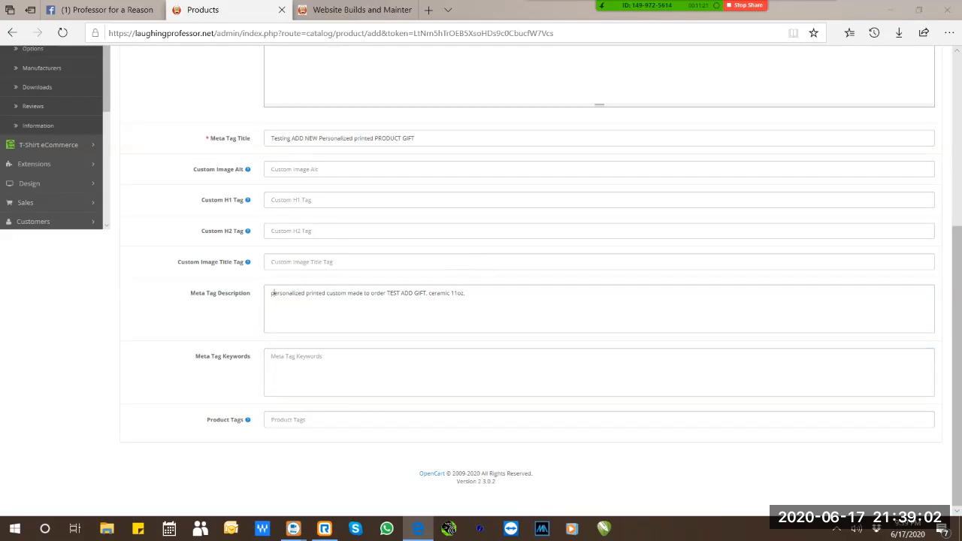
Copy the whole Meta Tag Description text into the Meta Tag Keywords field.
drag(272, 293, 466, 293)
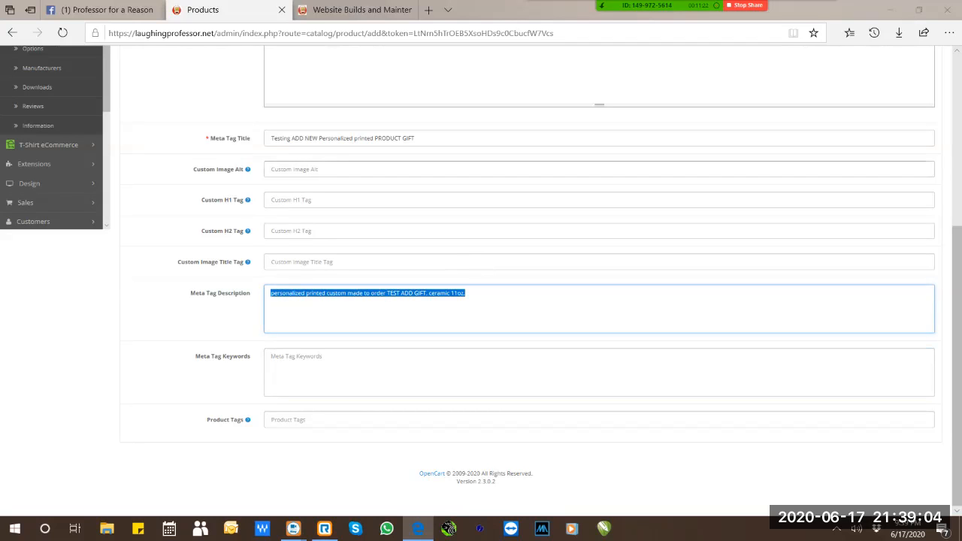
key(ctrl+c)
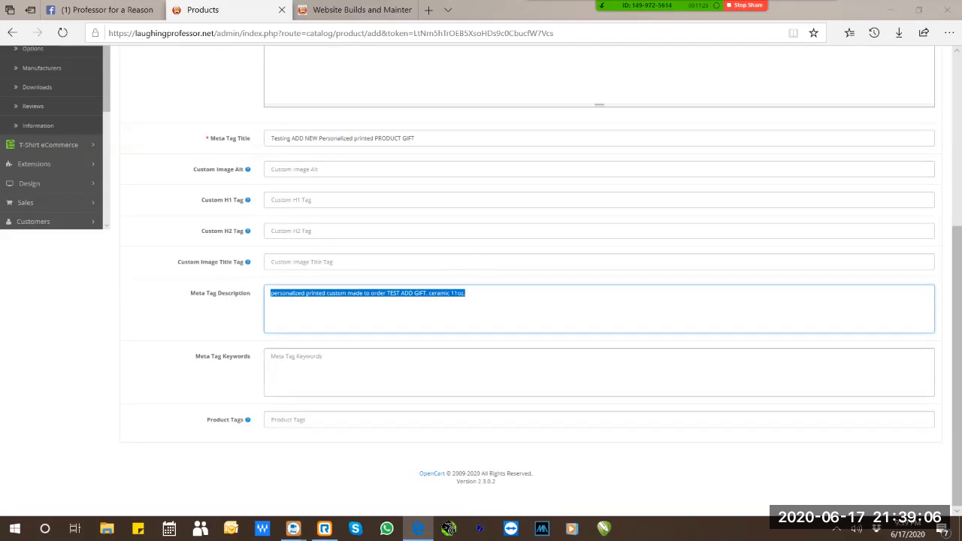
click(274, 357)
key(ctrl+v)
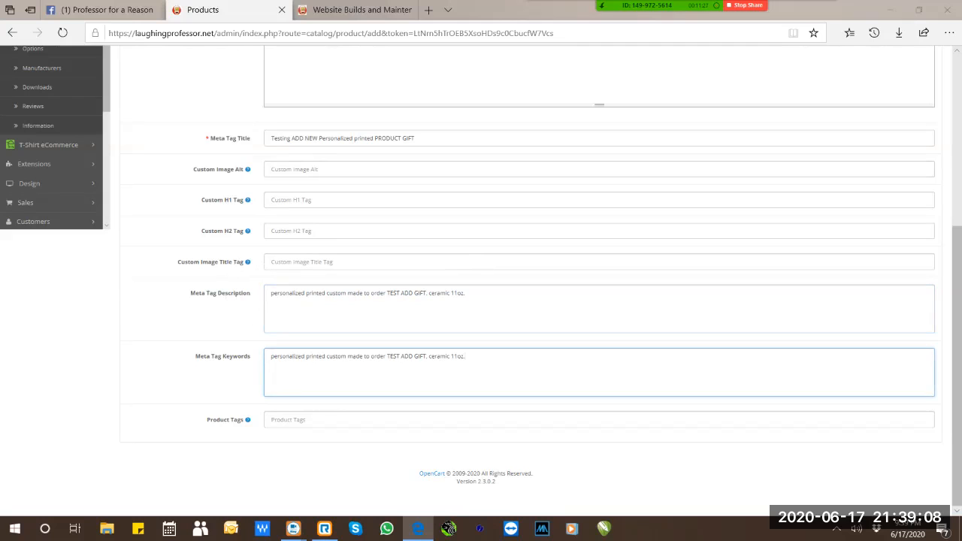
Insert commas after "personalized", "printed", "custom" and "made" in the Meta Tag Keywords.
click(305, 356)
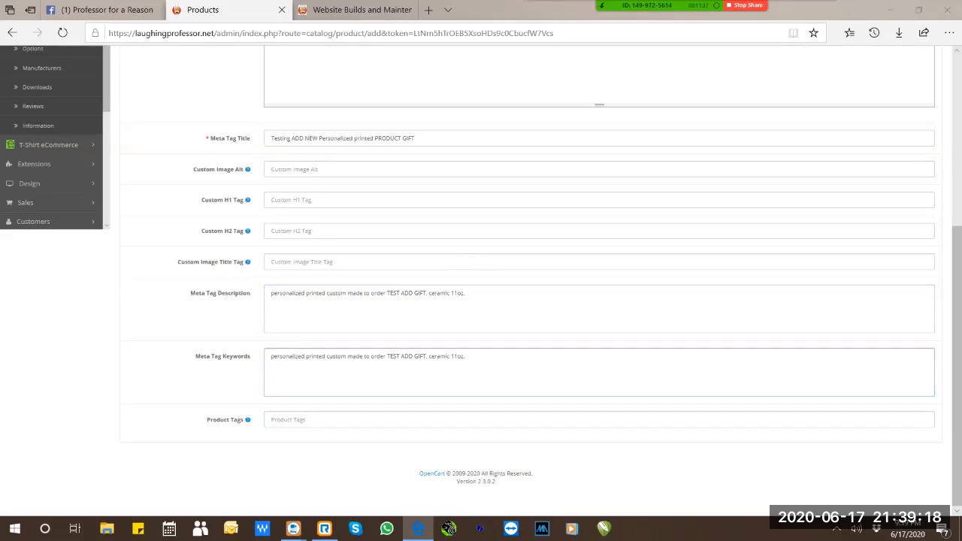
text(,)
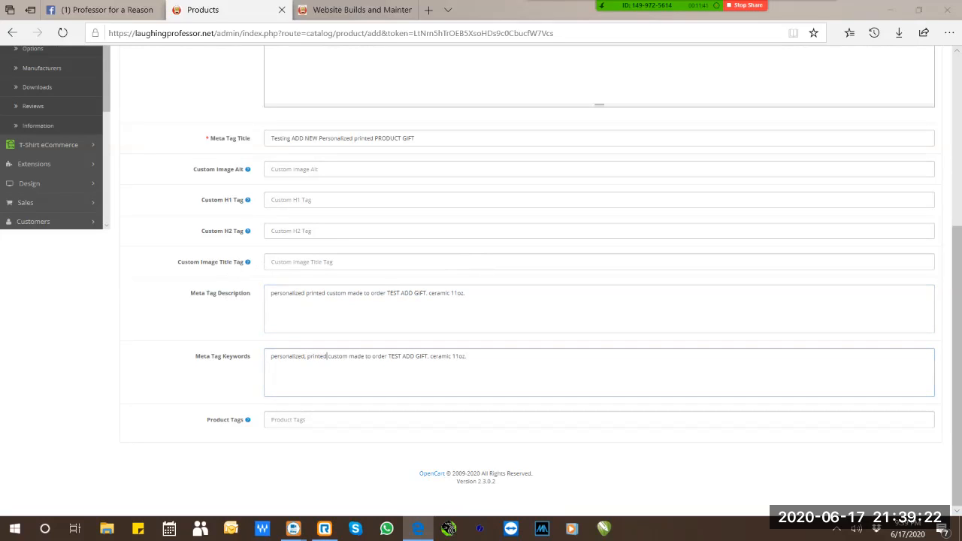
text(,)
click(350, 356)
text(,)
click(367, 356)
text(,)
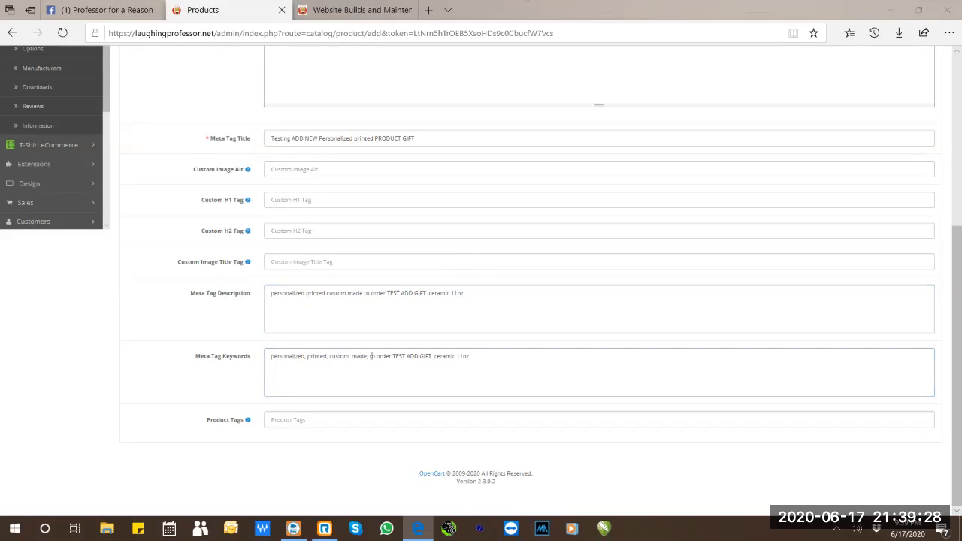
Remove "to" from the Meta Tag Keywords and separate order, TEST, ADD, GIFT, ceramic and 11oz with commas.
key(Delete)
key(Delete)
key(Delete)
key(Right)
key(Right)
key(Right)
text(,)
key(Right)
text(,)
key(Right)
key(Right)
text(,)
key(Right)
key(Right)
key(Right)
text(,)
key(Right)
key(Right)
key(Right)
key(Right)
key(Right)
text(,)
key(Right)
key(Right)
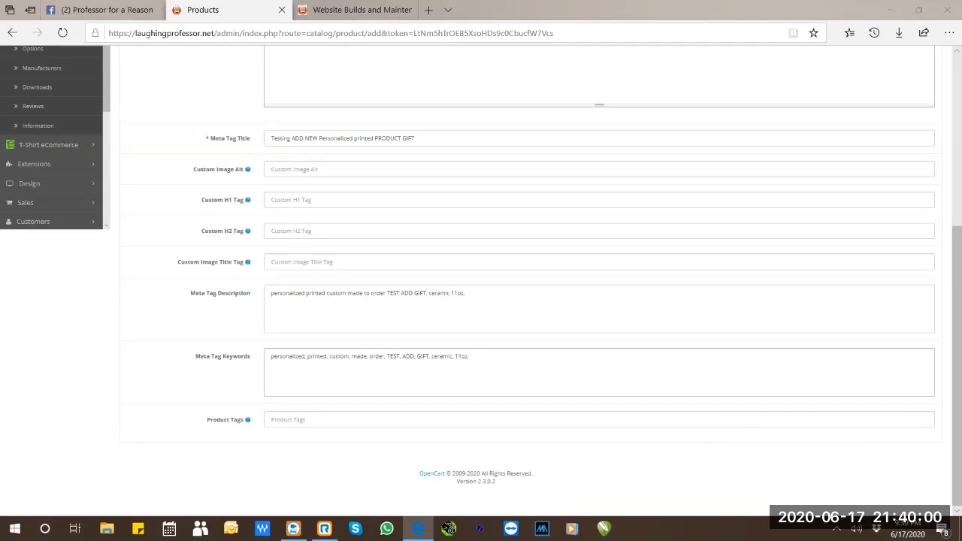
Append "11 oz" and "custom made" to the Meta Tag Keywords, separated by commas.
text(11)
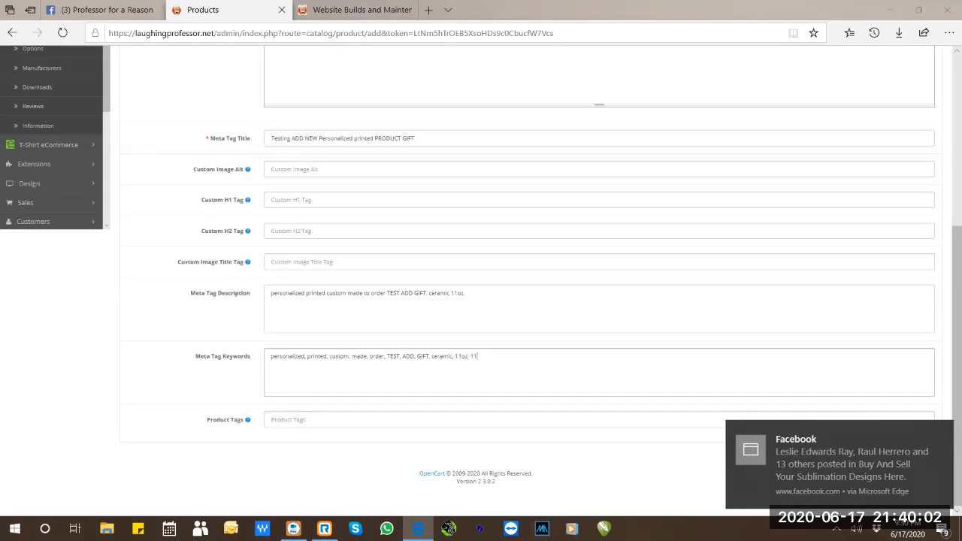
text(oz)
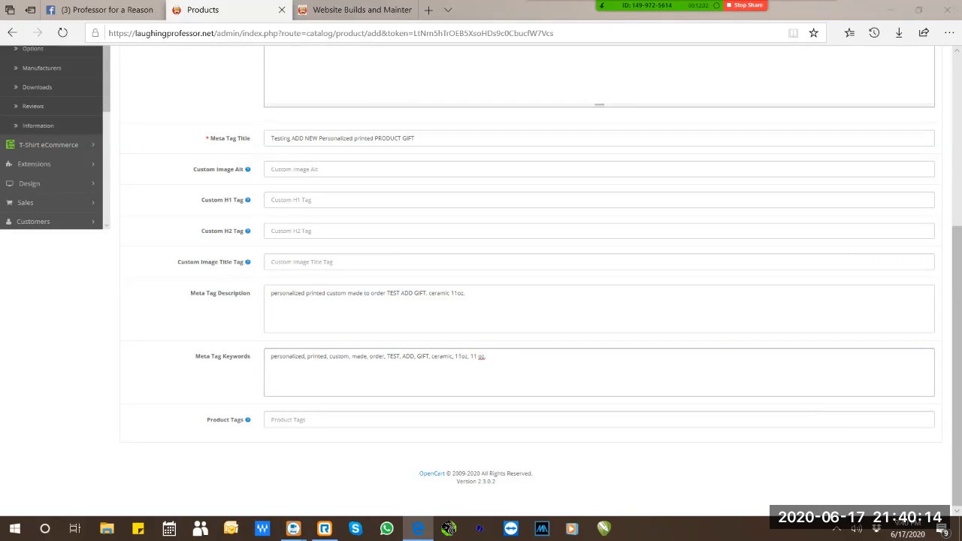
text(, custom made,)
Extend the end of the Meta Tag Keywords with "print, made to order,".
click(508, 357)
click(505, 356)
drag(487, 357, 524, 357)
click(506, 356)
drag(329, 356, 350, 356)
click(525, 357)
text(print,)
text(made)
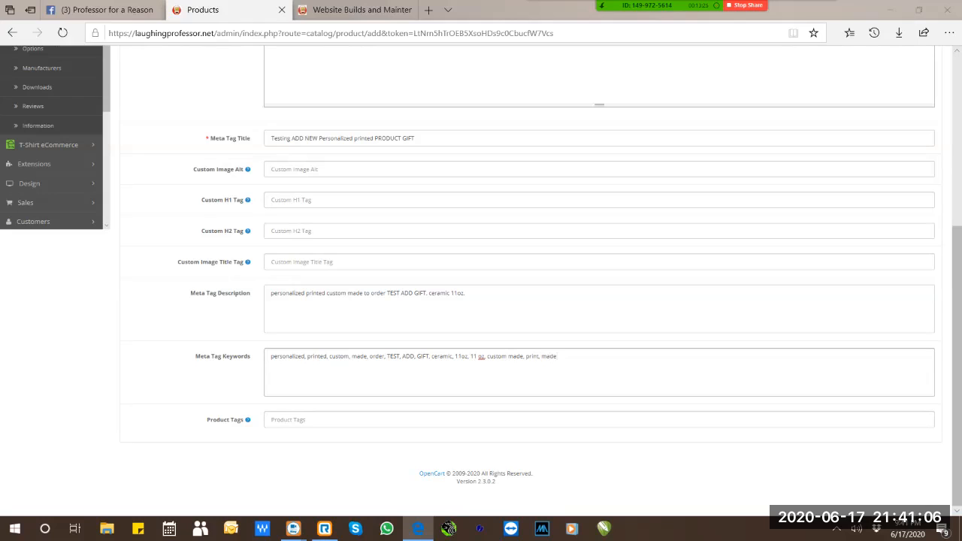
text( to order,)
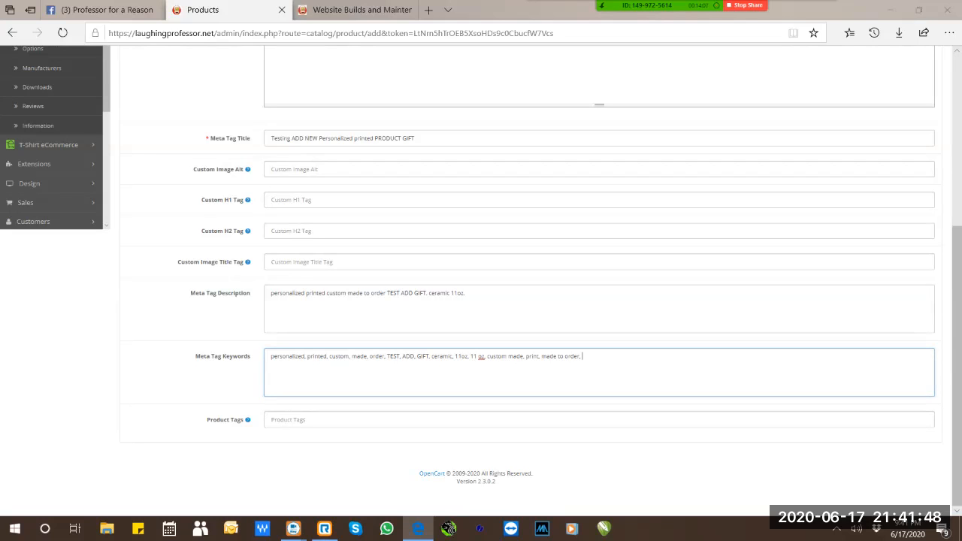
key(ctrl)
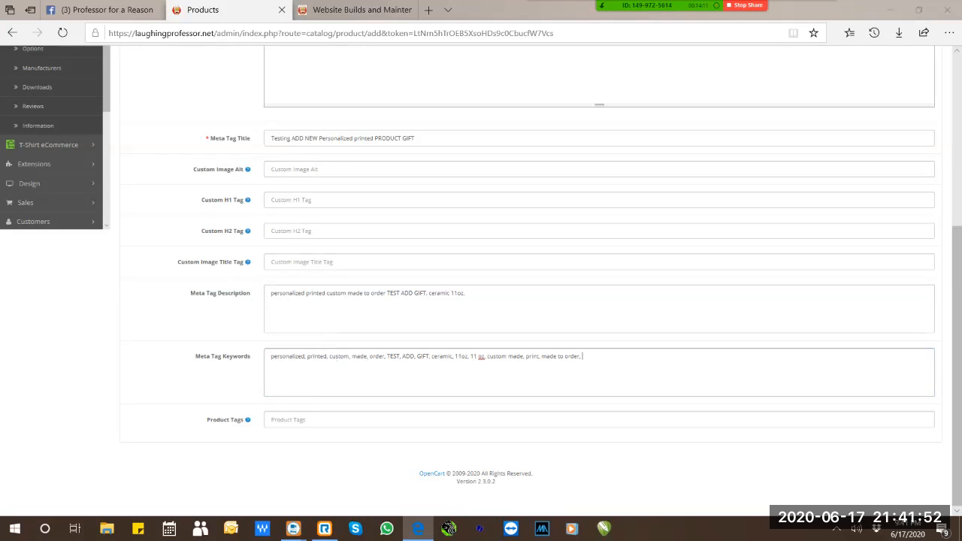
key(ctrl)
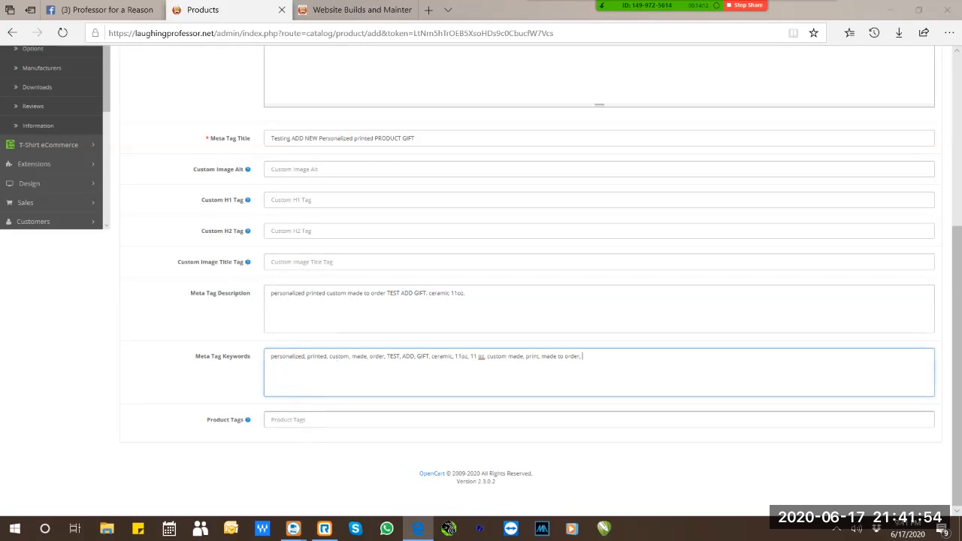
Enter "mug, ceramic, 11, 0z, 11oz," as the Product Tags.
click(271, 419)
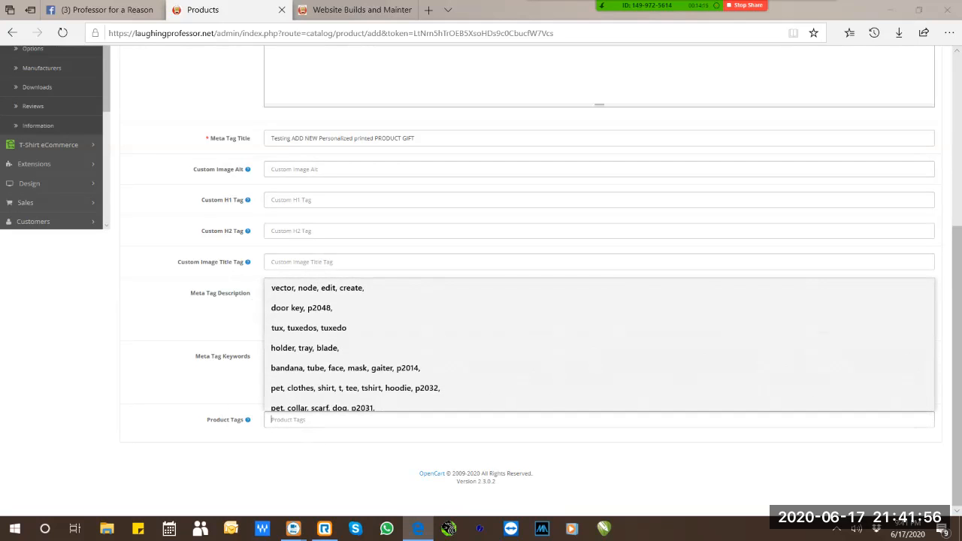
click(355, 10)
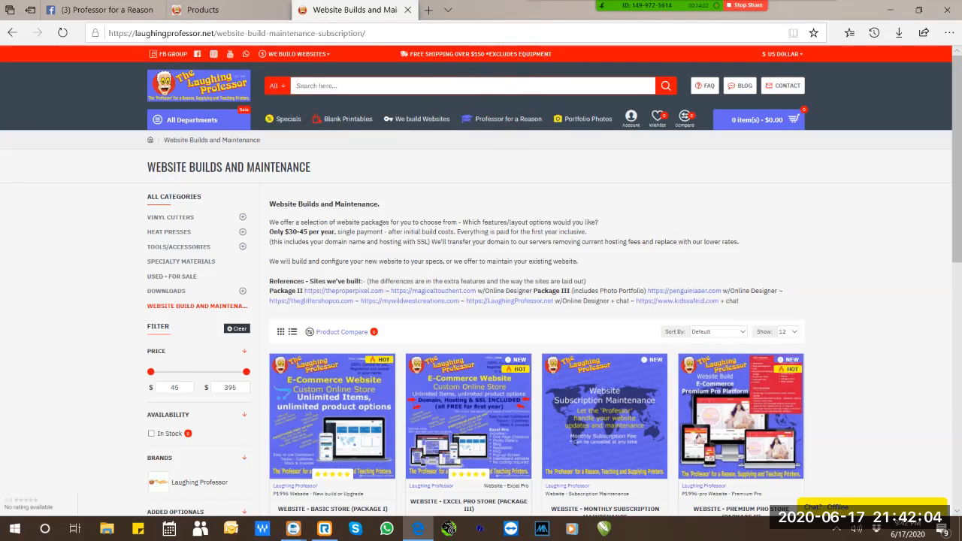
click(233, 10)
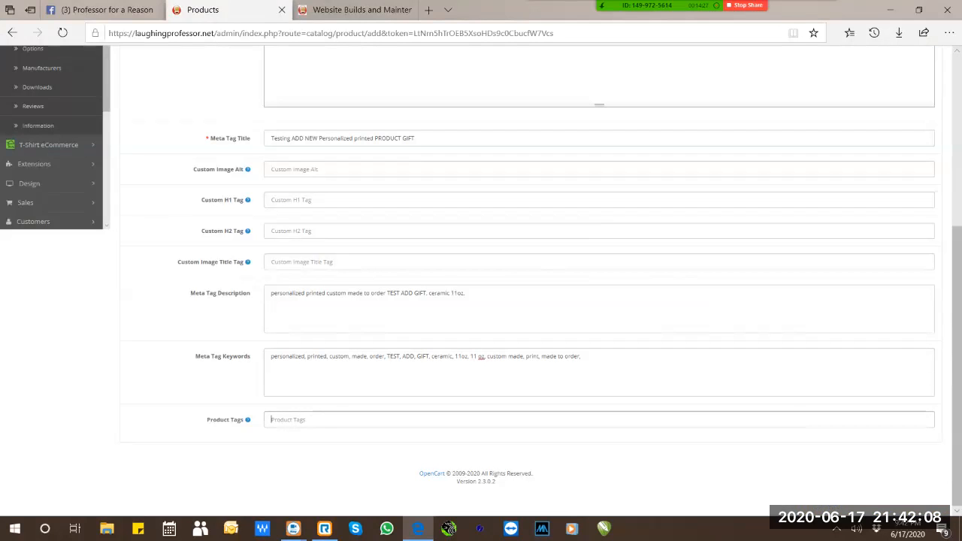
click(301, 419)
click(301, 420)
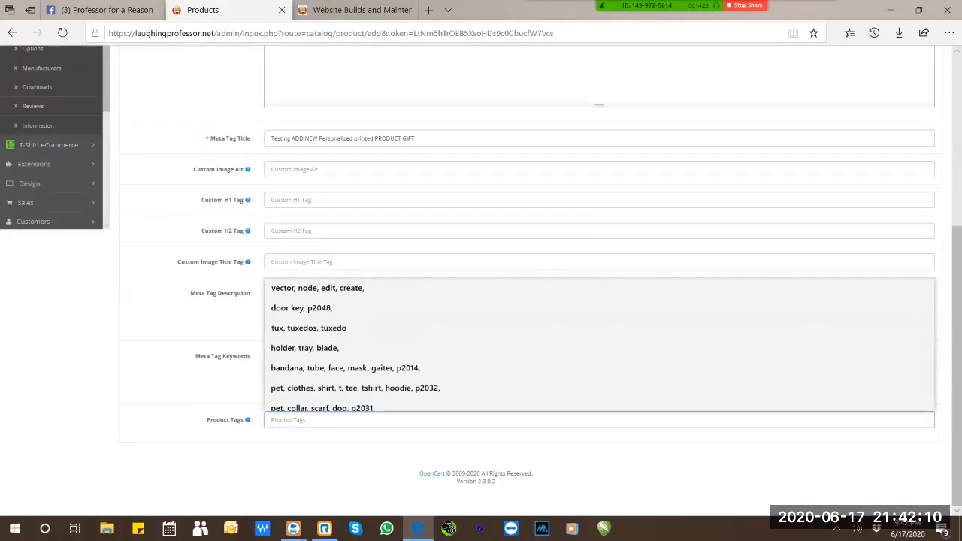
text(mug ceramic, 11, )
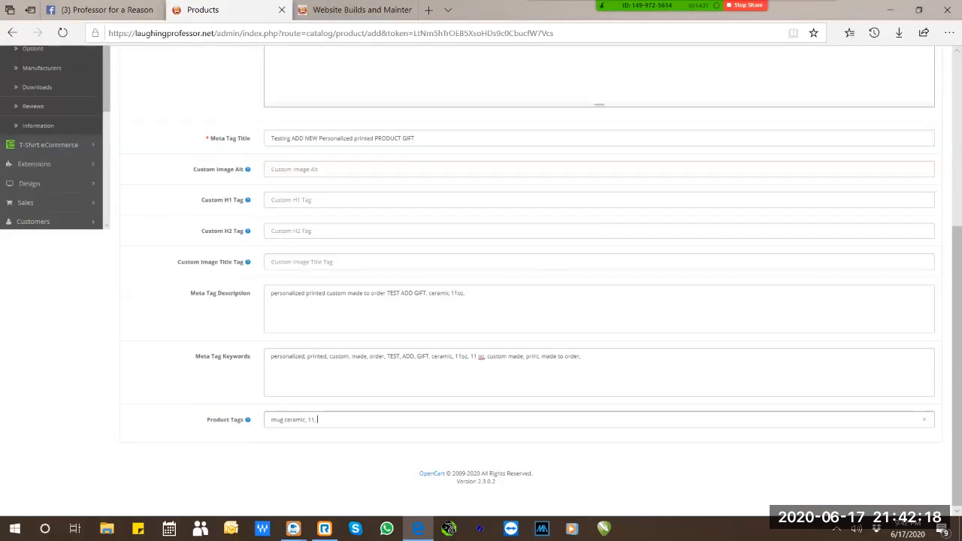
text(0z, 11)
text(oz,)
text(,)
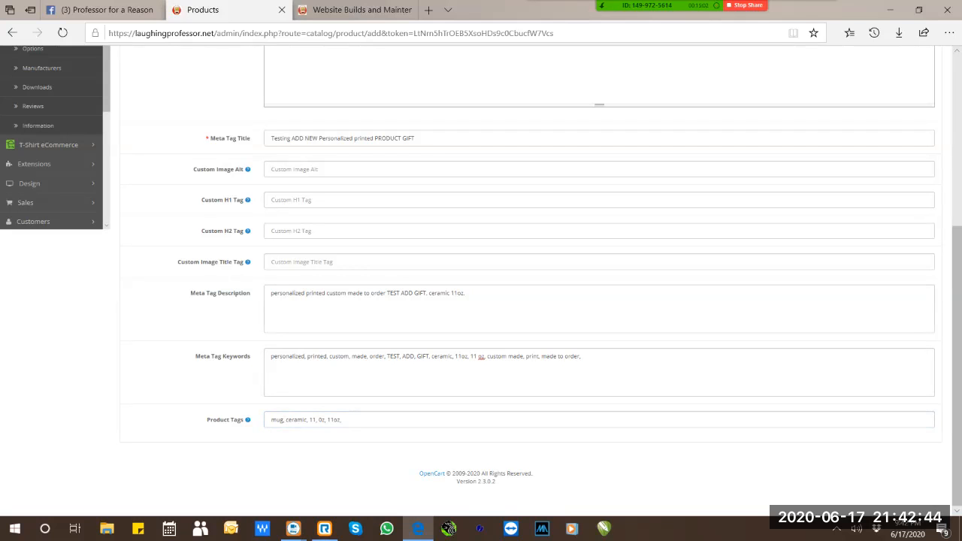
Write "White ceramic gloss finish 11oz," and "Safe for use in microwaves and dishwashers." as the first two lines of the product description.
scroll(525, 301, up, 5)
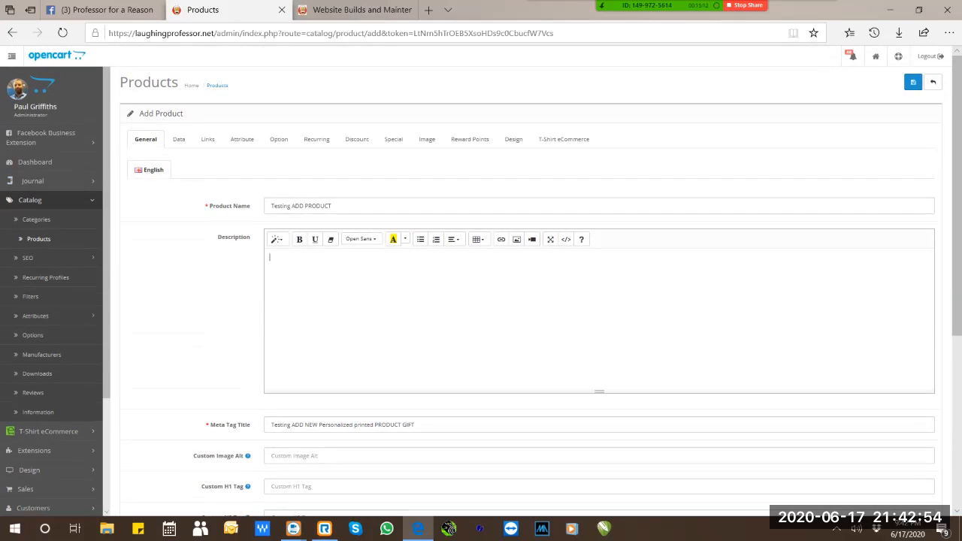
text(White ceramic gloss)
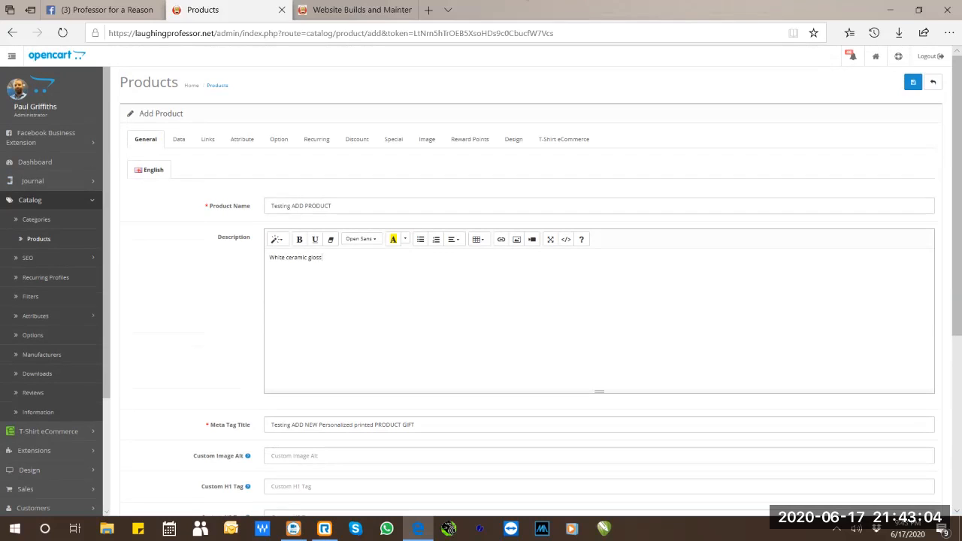
text( finish 11)
text(oz. )
text(Safe)
text( for u)
text(se in microw)
text(ave)
text(and dish)
text(ers)
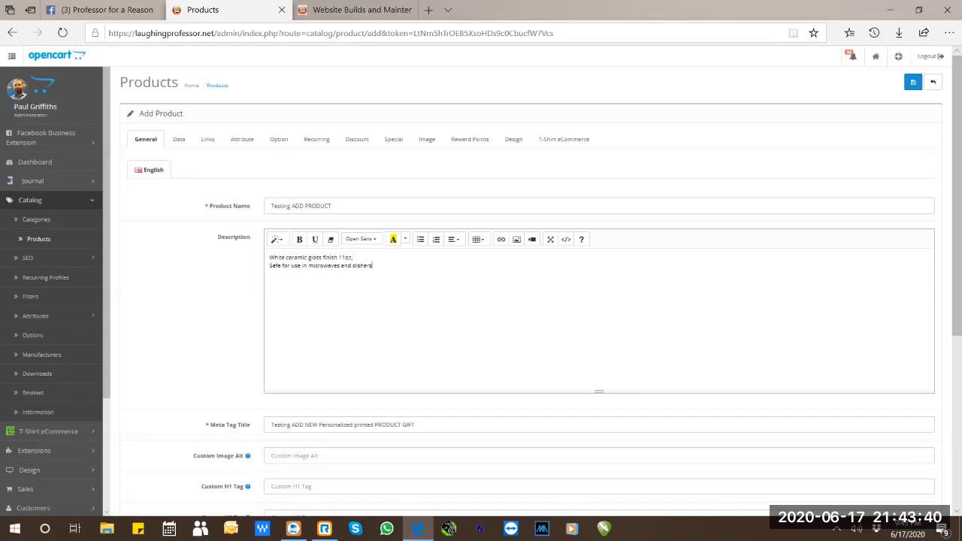
text(.)
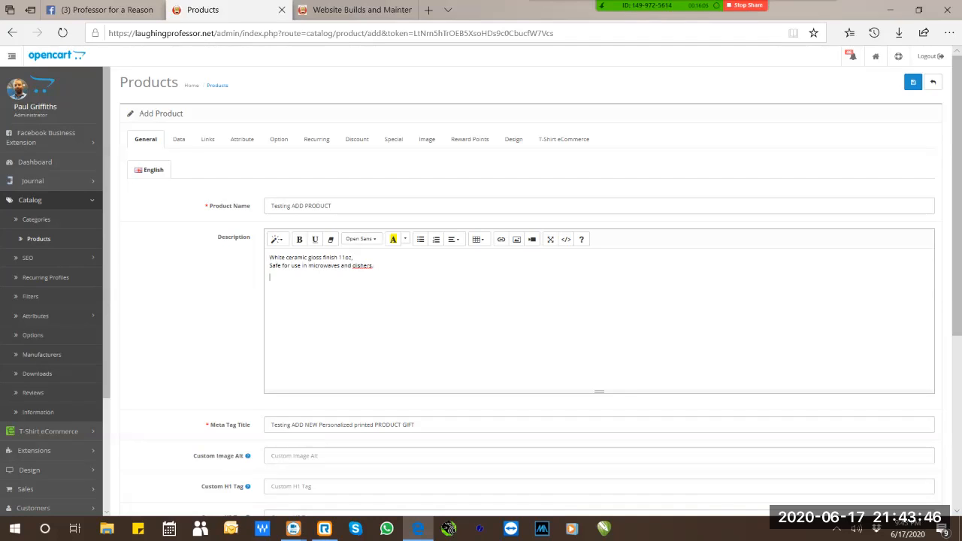
text(wash)
Add the description line "Custom, personalized dye printed - with your choice of photo and / or text, and any amount of colours.".
text(Cust)
text(om, persona)
text(lized pr)
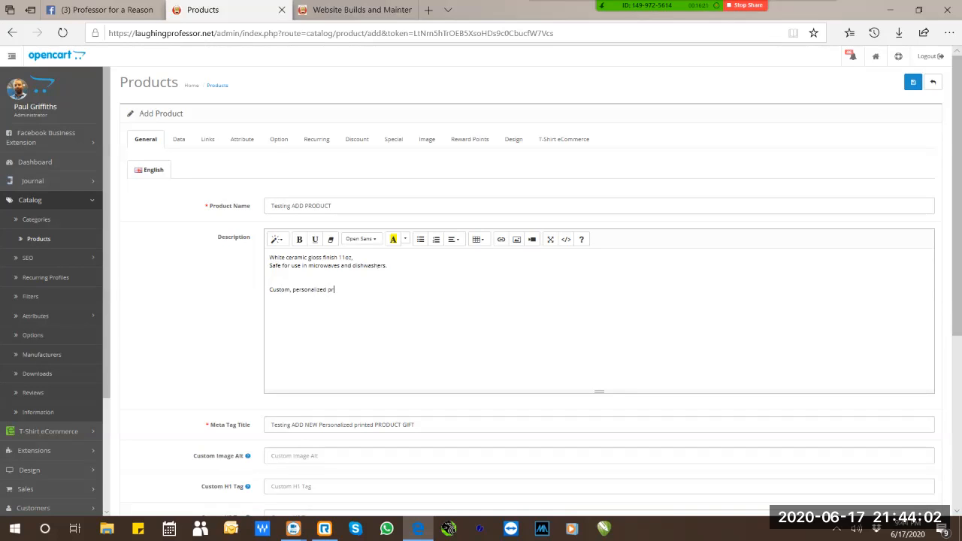
key(BackSpace)
text(dye printed - with your choice of photo and)
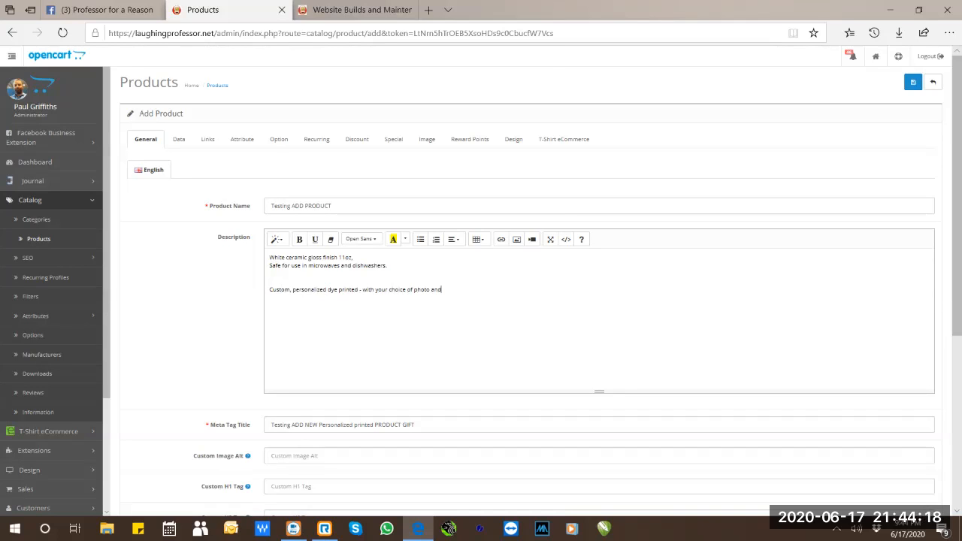
text( / or text. and and amount of colours.)
key(Return)
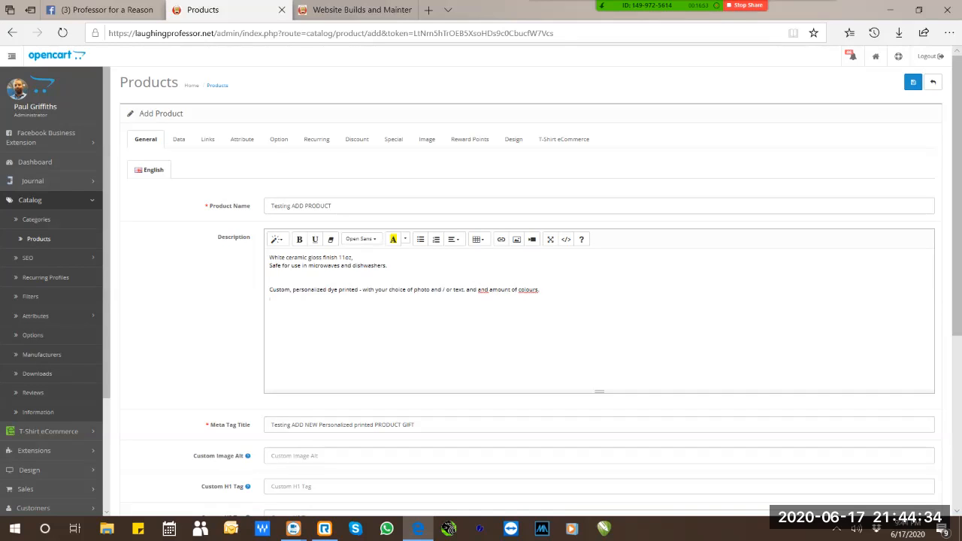
key(BackSpace)
text(y)
Add "ships out next day." as the last line of the product description.
click(269, 301)
text(shipps out next day.)
key(Return)
Make the description line "White ceramic gloss finish 11oz," bold.
drag(353, 257, 269, 257)
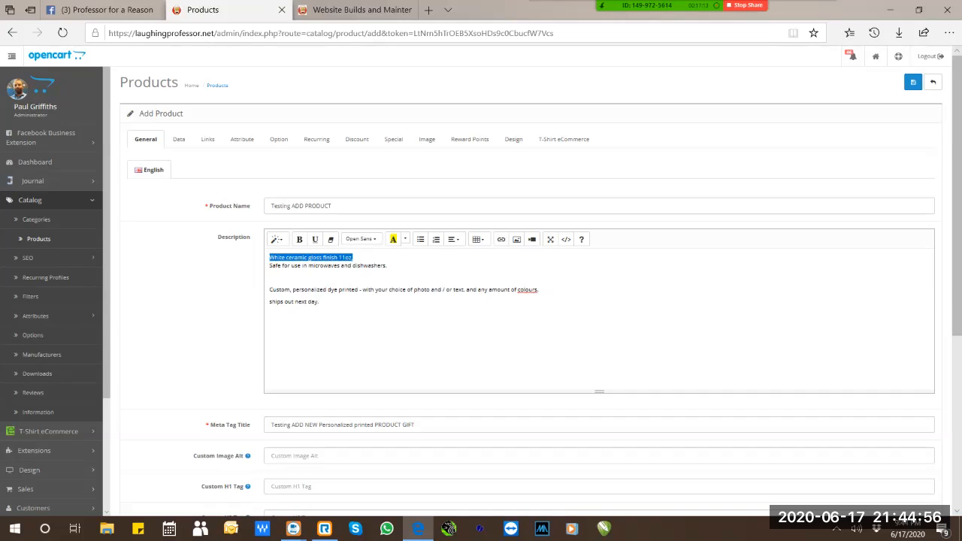
click(298, 239)
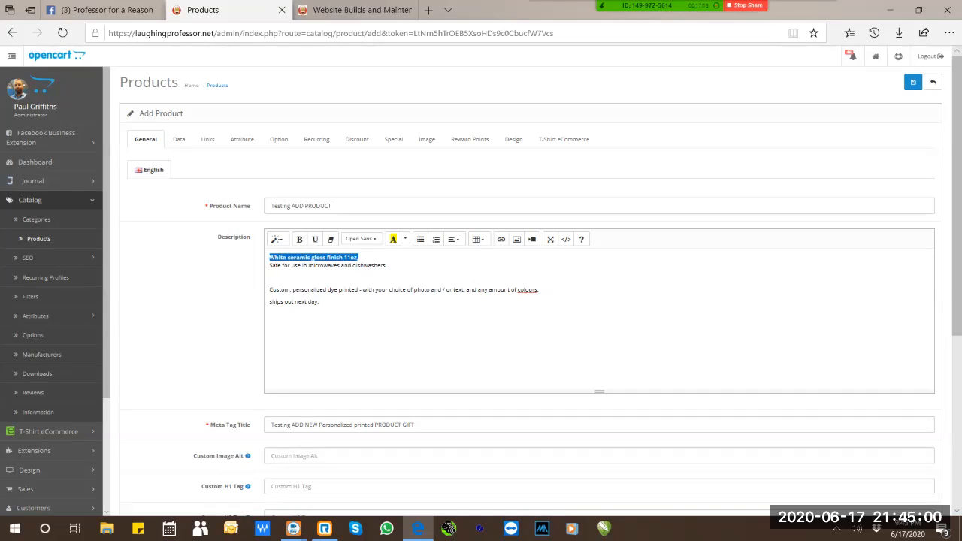
click(271, 277)
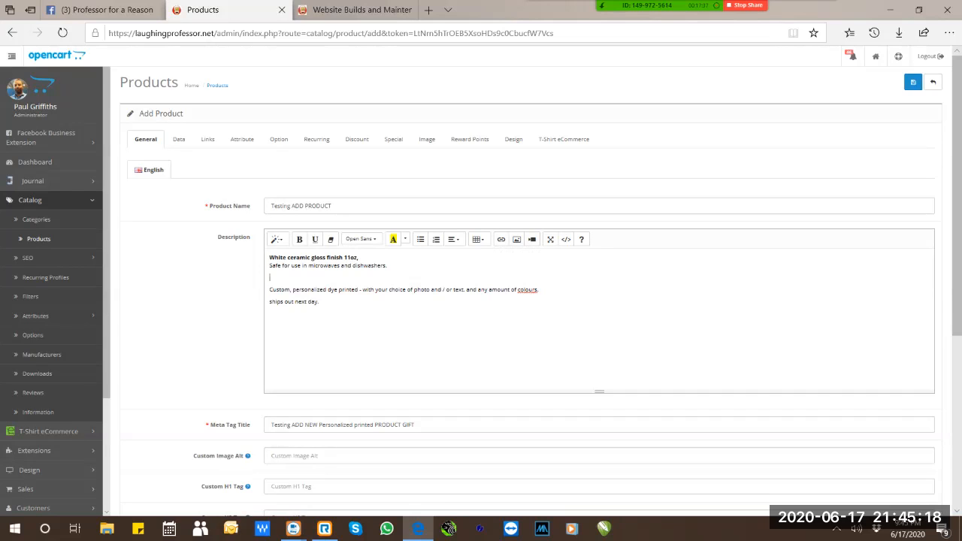
View the background and foreground colour choices for the first description line.
drag(360, 258, 267, 257)
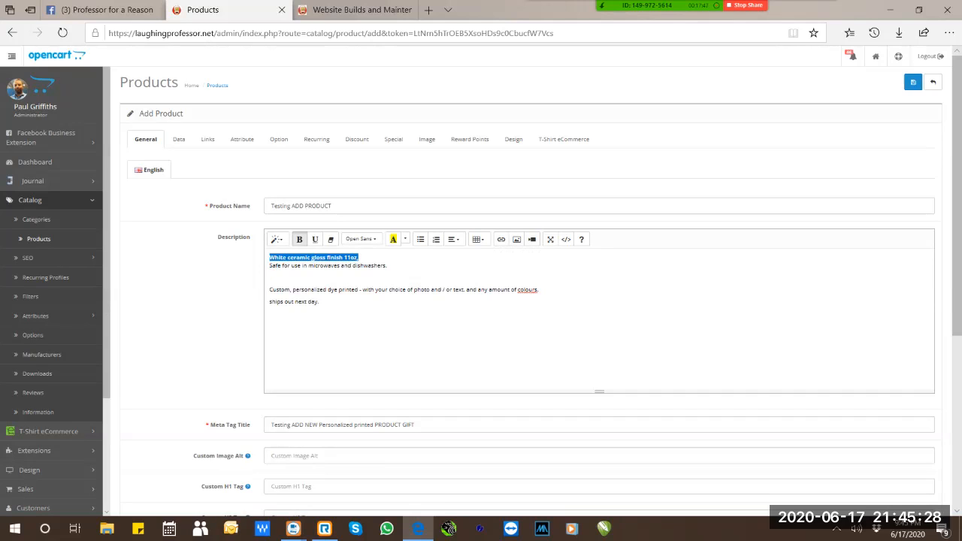
click(405, 239)
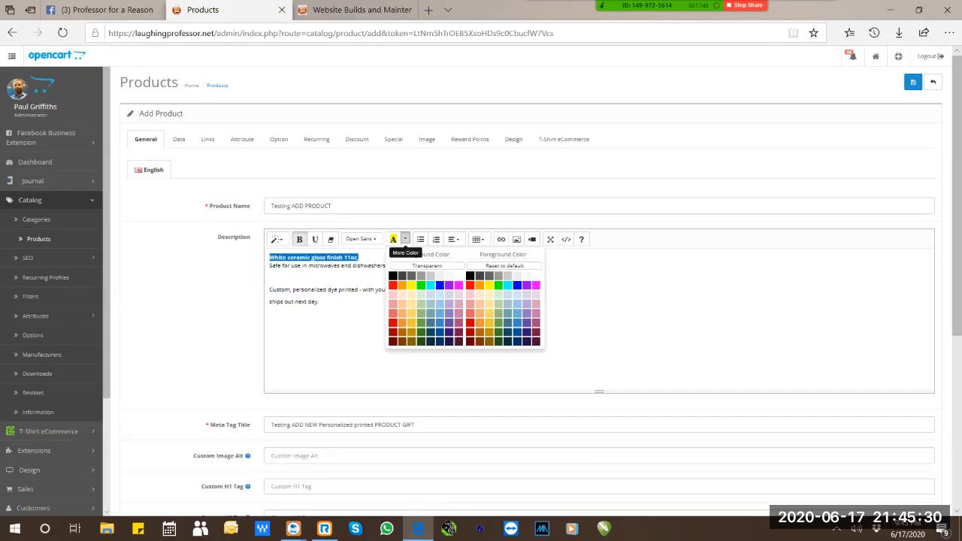
click(372, 265)
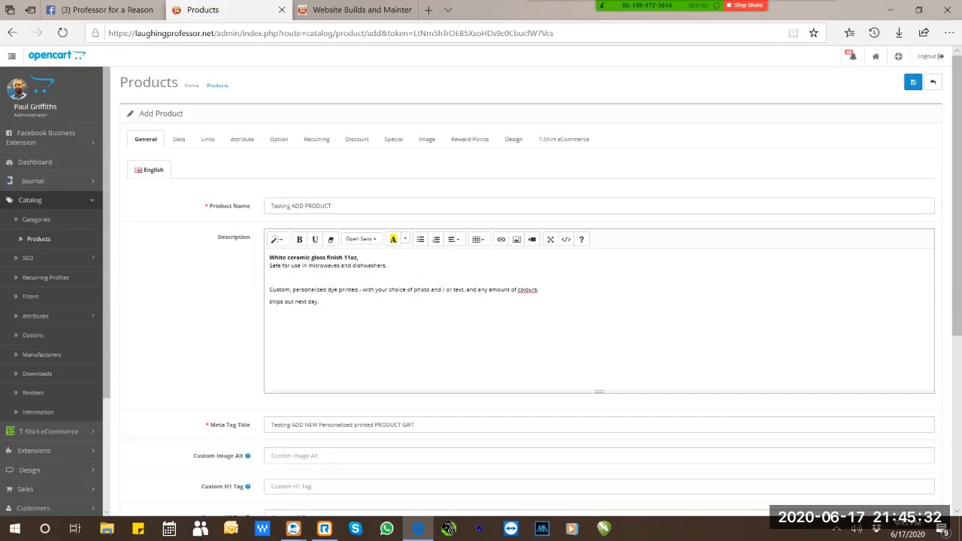
Apply the h1 heading style to the opening text of the description.
drag(359, 257, 269, 257)
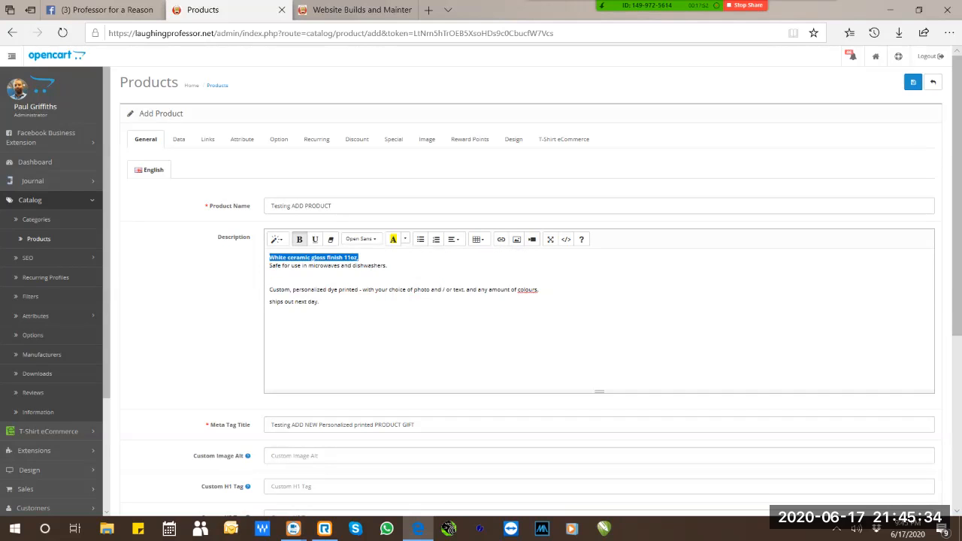
click(276, 239)
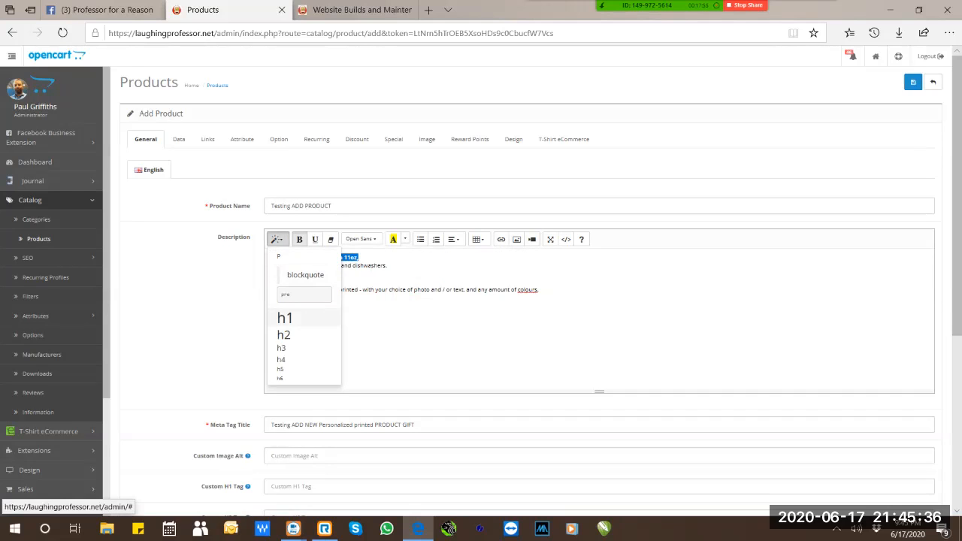
click(284, 318)
click(354, 333)
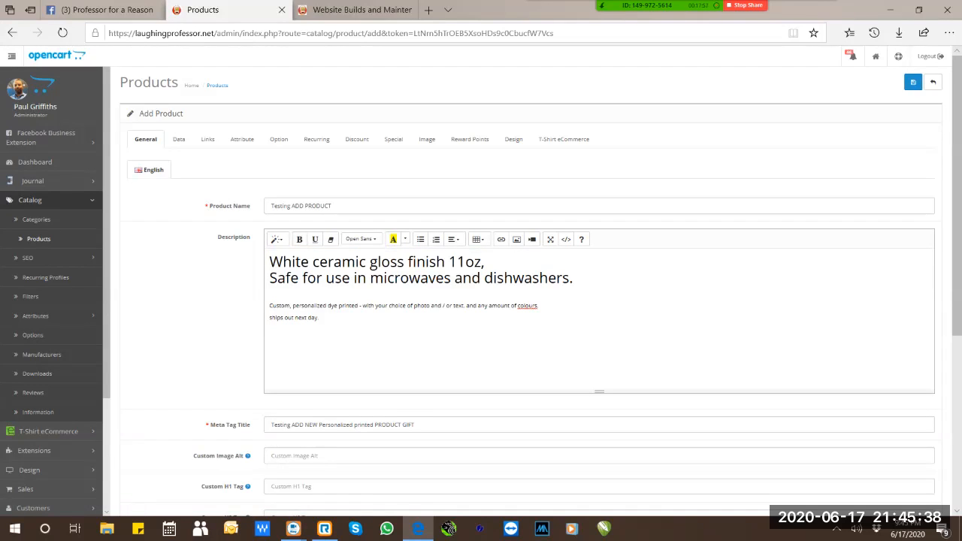
drag(485, 262, 269, 261)
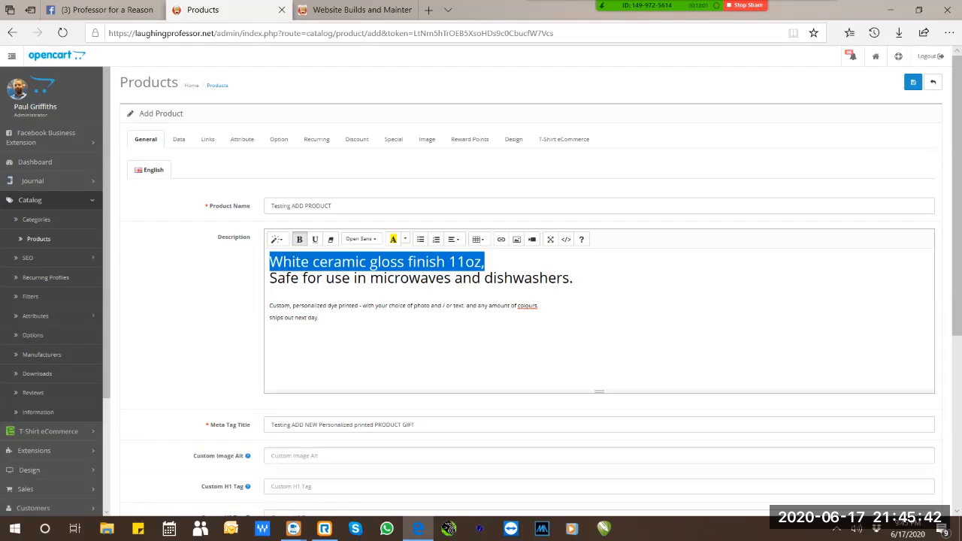
click(270, 293)
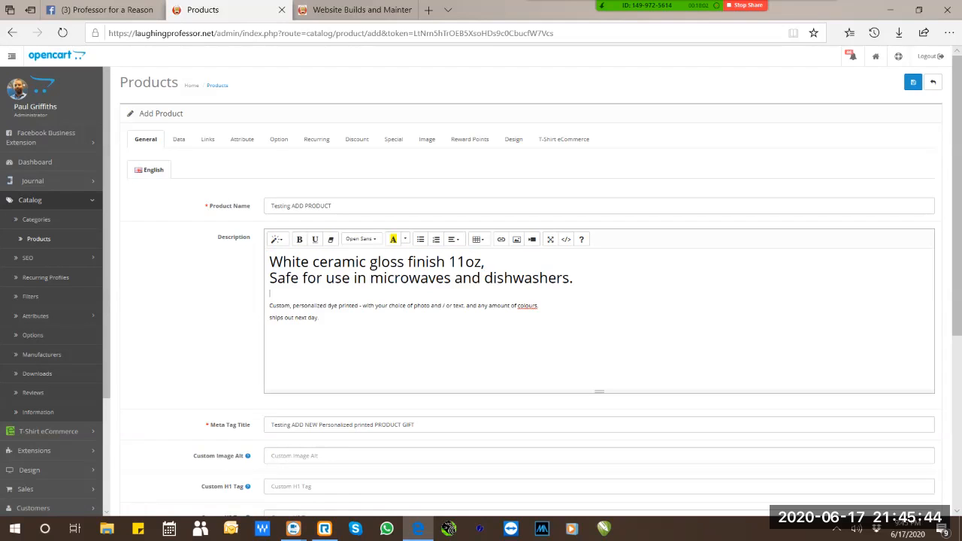
drag(269, 277, 573, 278)
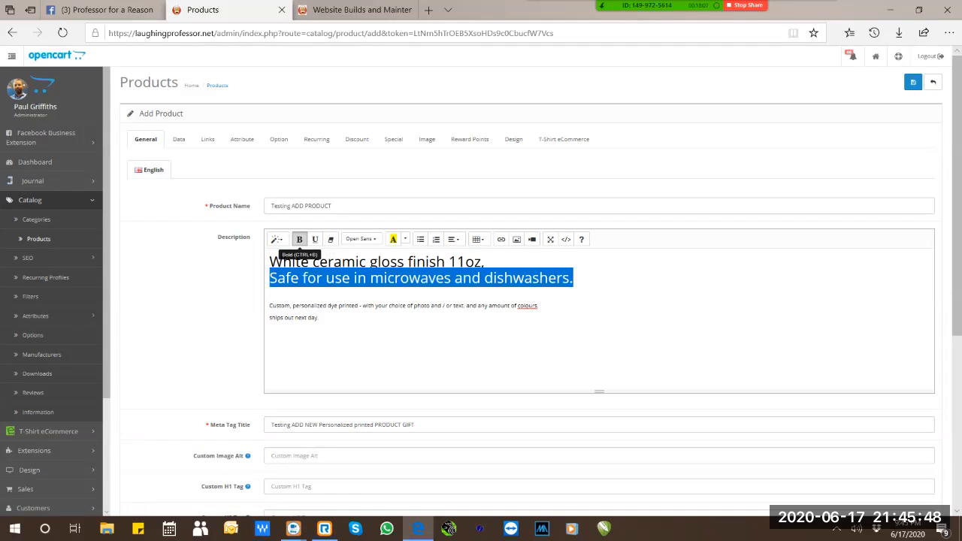
click(299, 278)
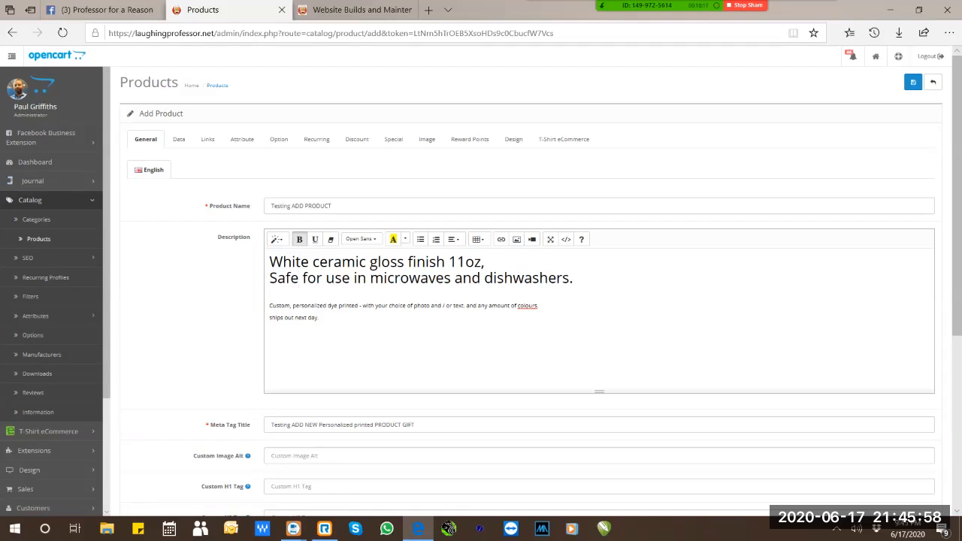
click(276, 239)
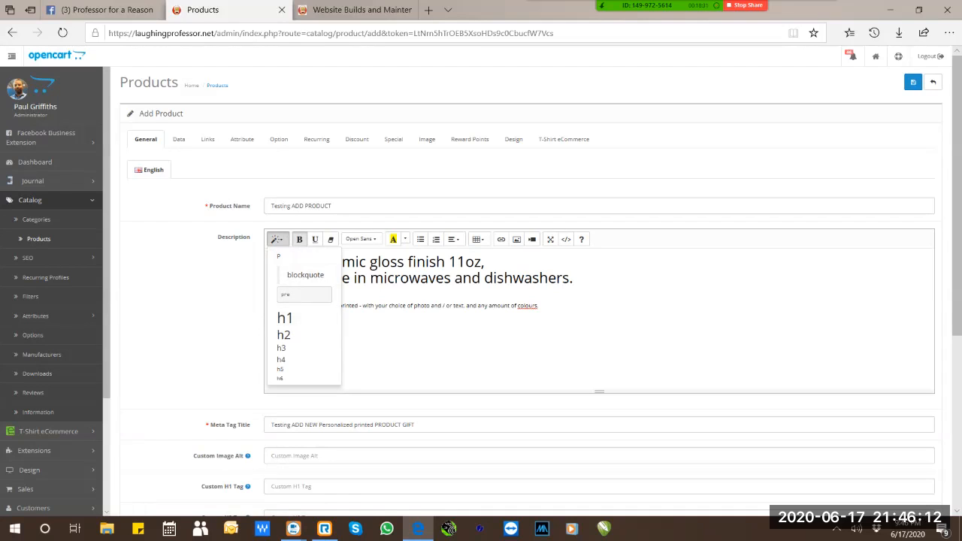
click(420, 278)
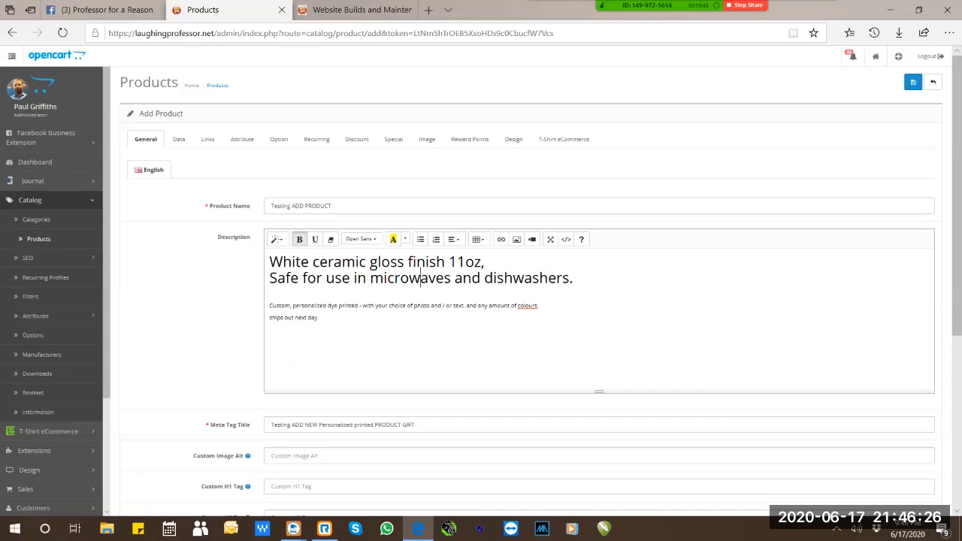
Show the HTML source code of the product description.
click(566, 239)
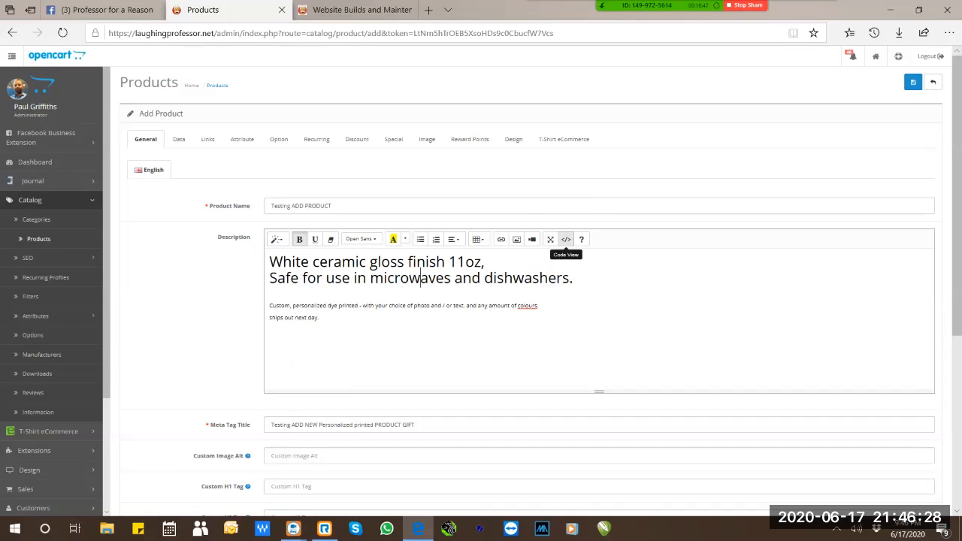
click(566, 239)
click(566, 239)
click(565, 239)
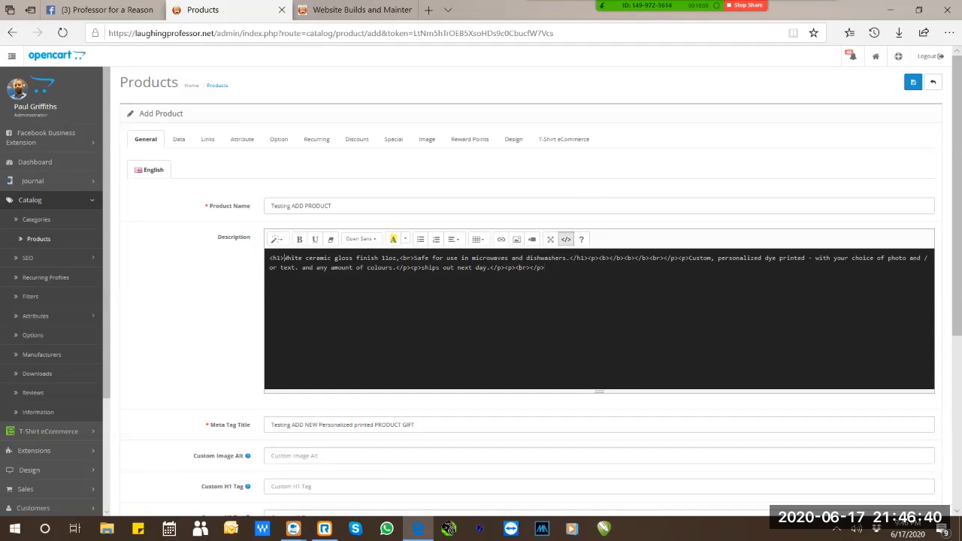
Add an opening <div> tag and, on the line below it, a <script> tag under the existing description code.
key(Return)
key(Return)
key(Return)
text(<div)
key(BackSpace)
key(BackSpace)
text(iv>)
key(Return)
text(,script)
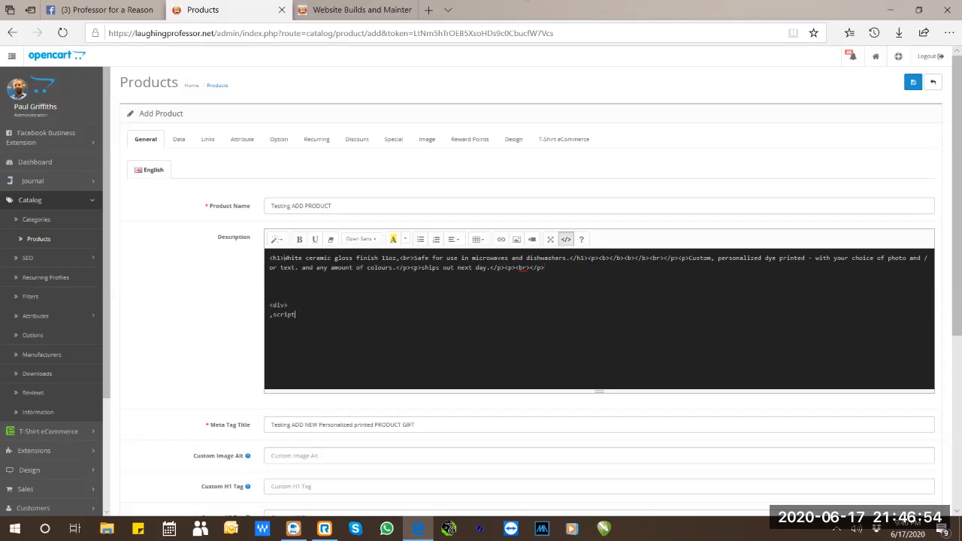
text(.)
key(BackSpace)
click(272, 314)
key(BackSpace)
text(<)
Duplicate the div and script tags a few lines further down and turn the copies into closing </div> and </script> tags.
drag(270, 304, 298, 315)
key(ctrl+c)
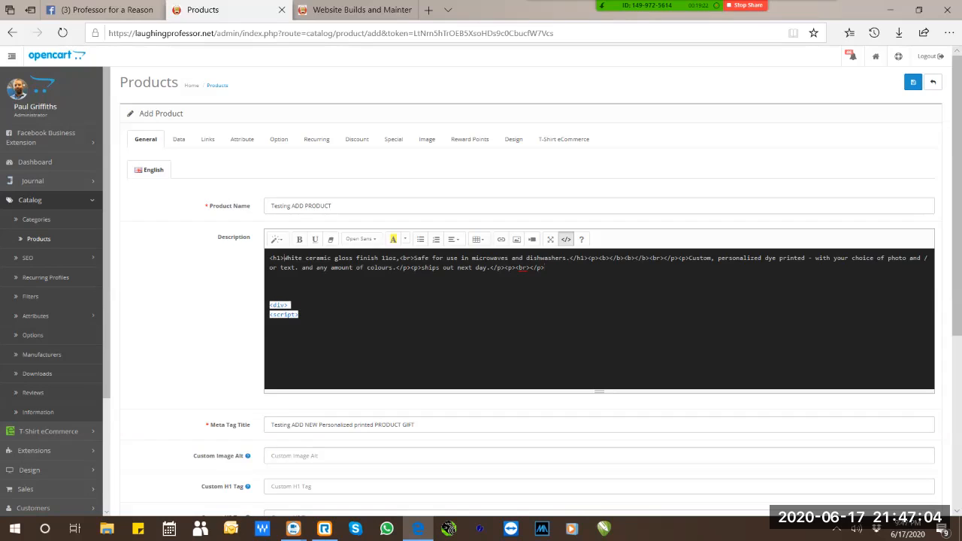
click(295, 314)
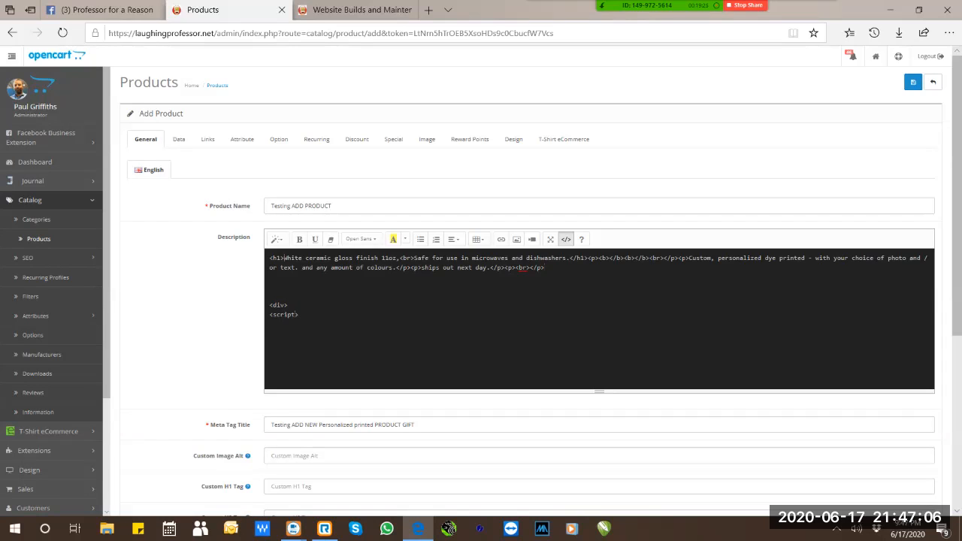
key(Return)
key(Return)
key(ctrl+v)
text(/)
click(274, 362)
text(/)
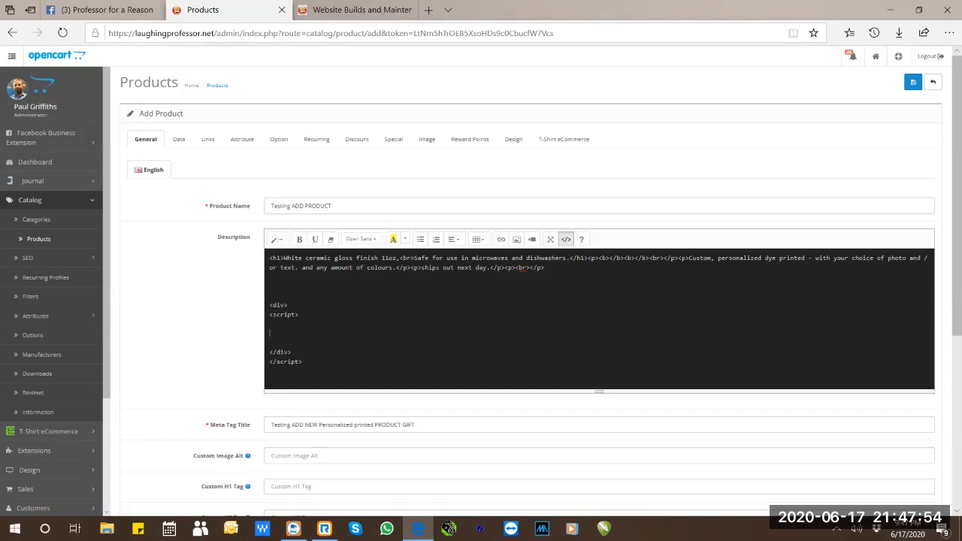
key(ctrl)
key(ctrl)
key(ctrl)
In the description code, insert <b> before "White ceramic gloss finish 11oz," and </b></h1> directly after it.
click(284, 258)
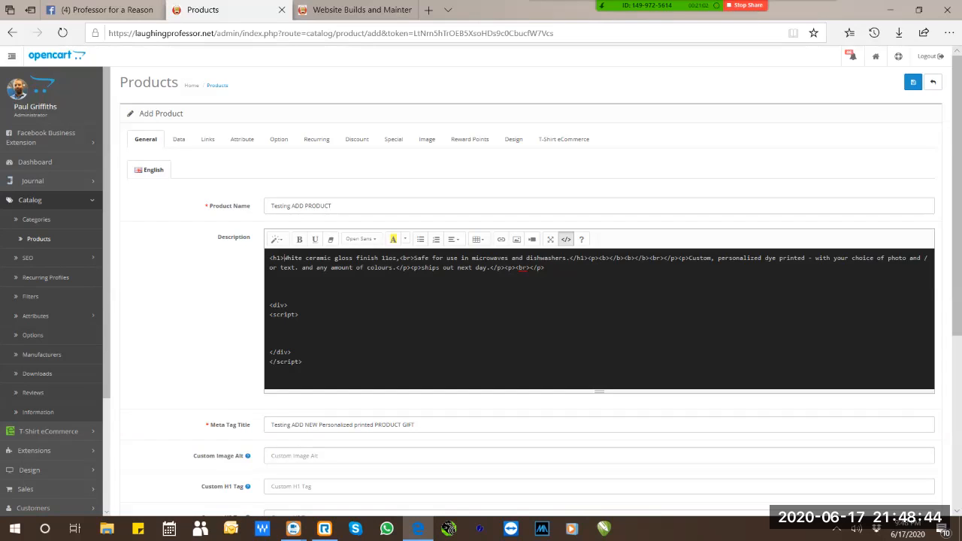
text(<b>)
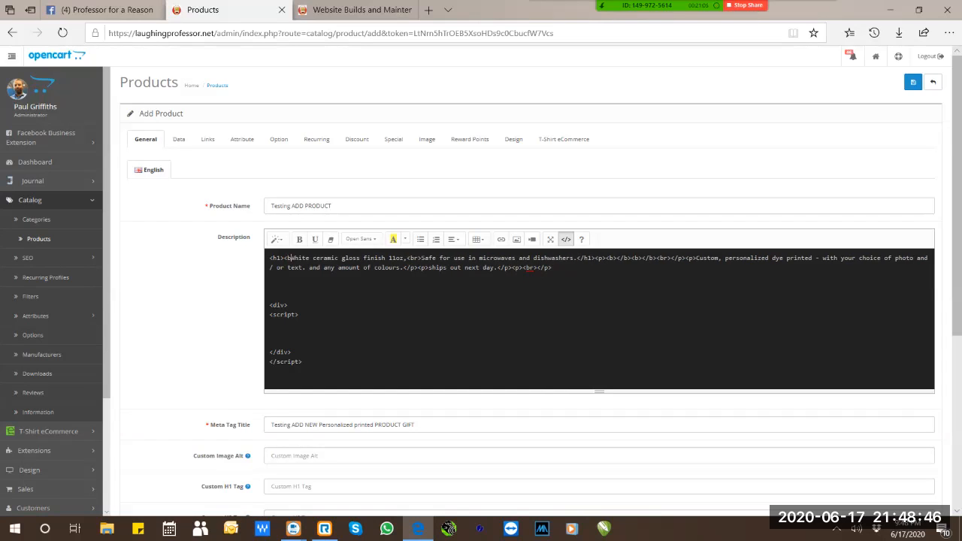
click(410, 258)
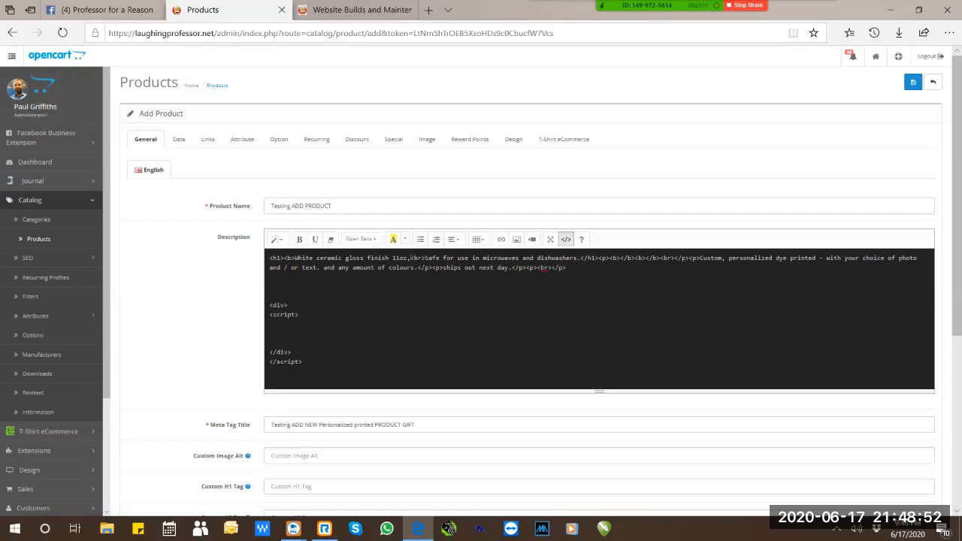
text(</b>)
text(>)
text(</h1)
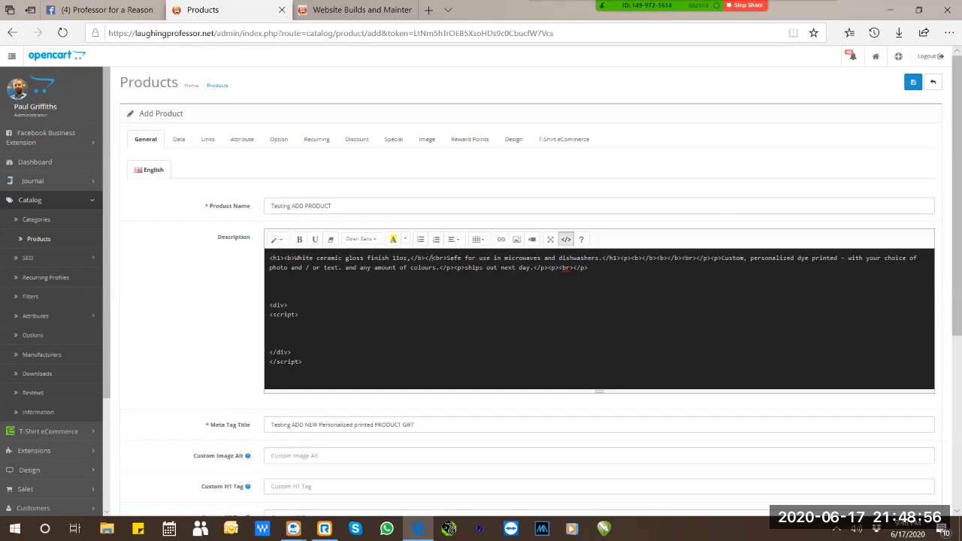
text(>)
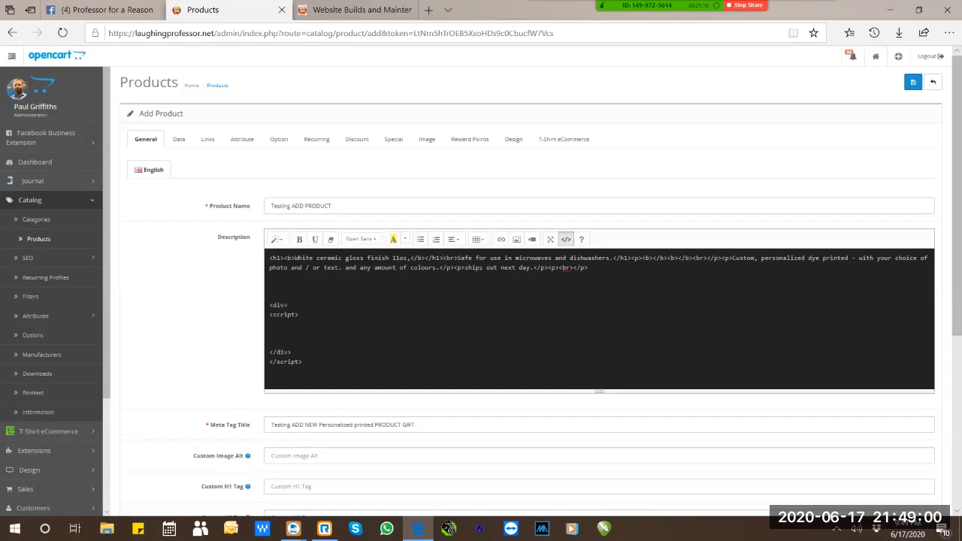
Remove the leftover </h1> tag after "dishwashers." and put a line break in the code before the "Custom, personalized" paragraph.
key(shift+Right)
key(shift+Right)
key(shift+Right)
key(shift+Right)
key(shift+Right)
key(Delete)
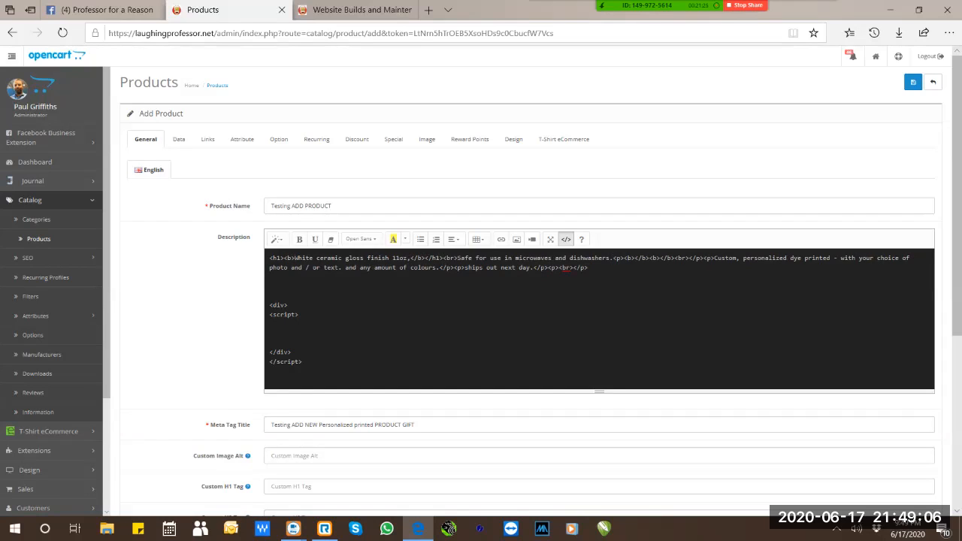
key(Return)
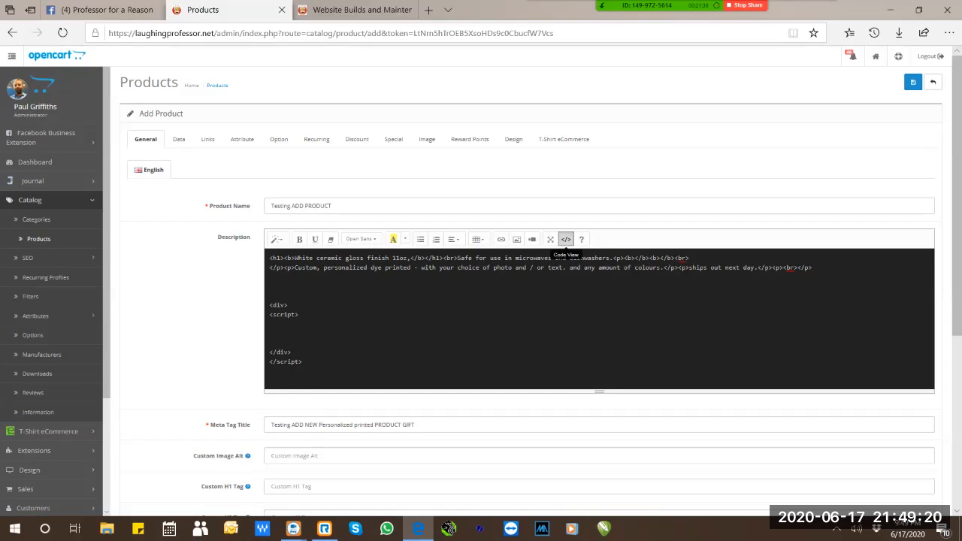
Delete the sample div and script lines from the code and return the description to its formatted view.
drag(302, 362, 271, 286)
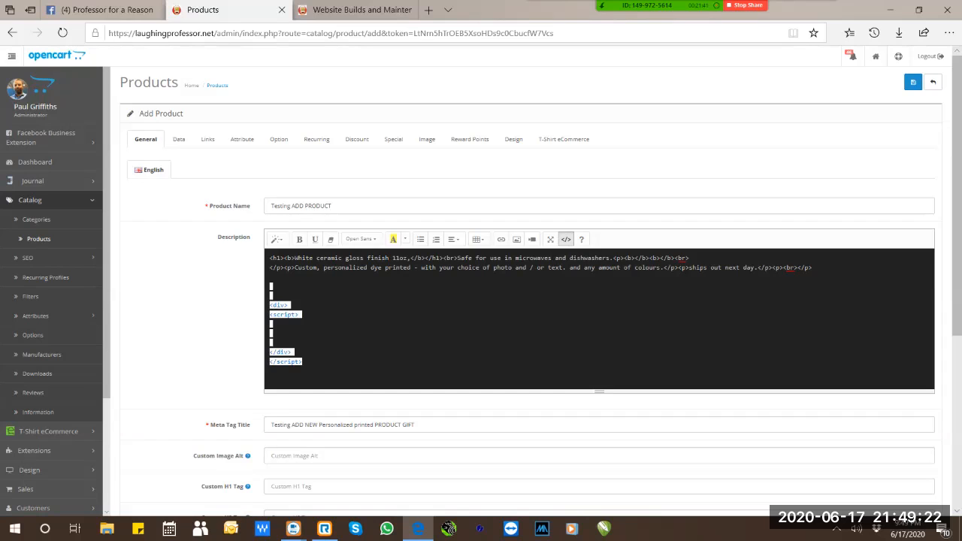
key(BackSpace)
click(565, 239)
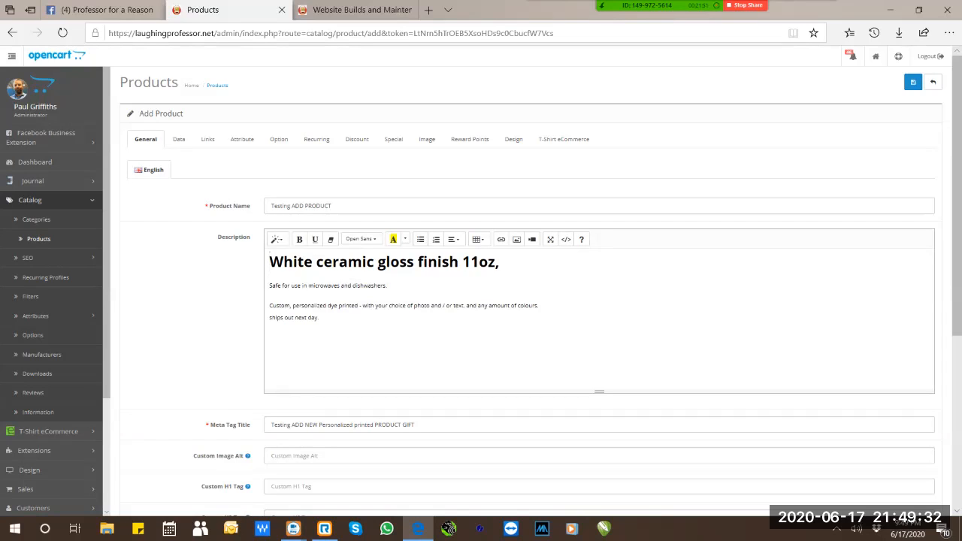
Add the line "CLICK HERE FOR PHOTO SAMPLE" below "ships out next day." in the description.
key(ctrl)
key(ctrl)
key(ctrl+b)
text(CLICK HERE FOR PHOTO SAMPLE)
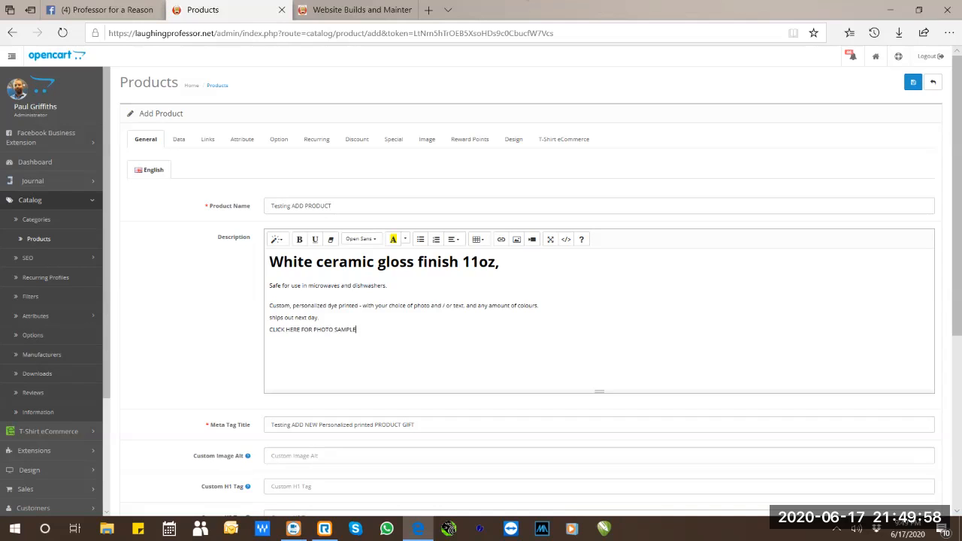
key(ctrl+shift+Left)
key(ctrl+shift+Left)
key(ctrl+shift+Left)
key(ctrl+shift+Left)
key(ctrl+shift+Left)
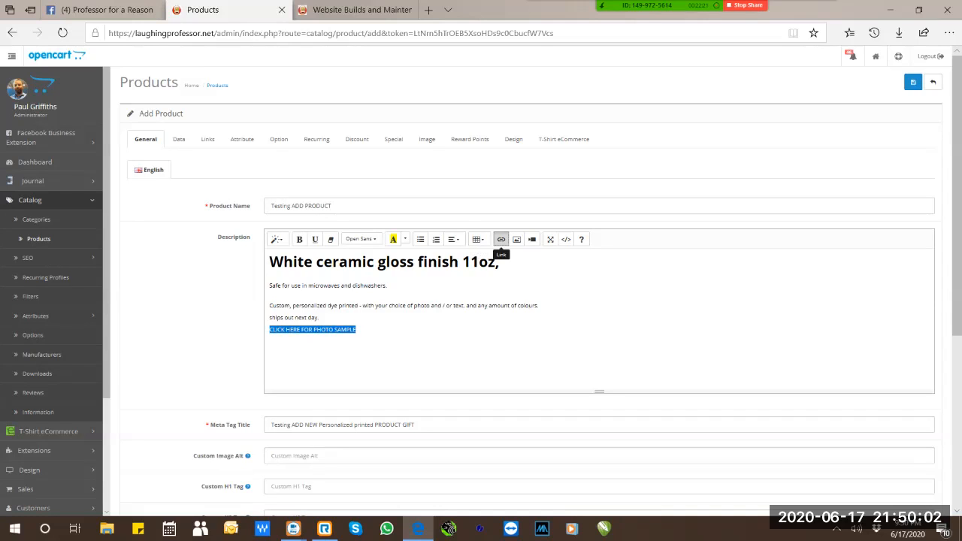
click(501, 239)
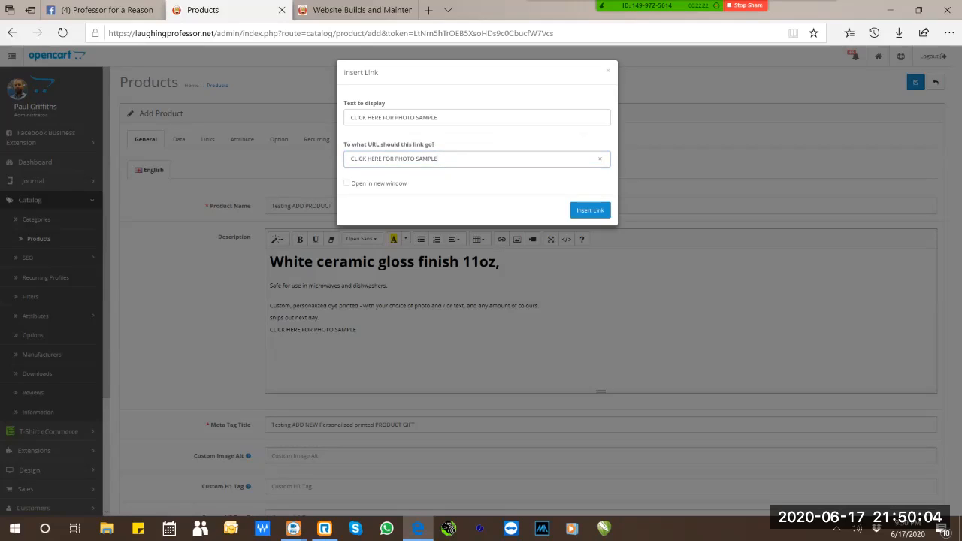
key(ctrl+a)
text(https://laughing)
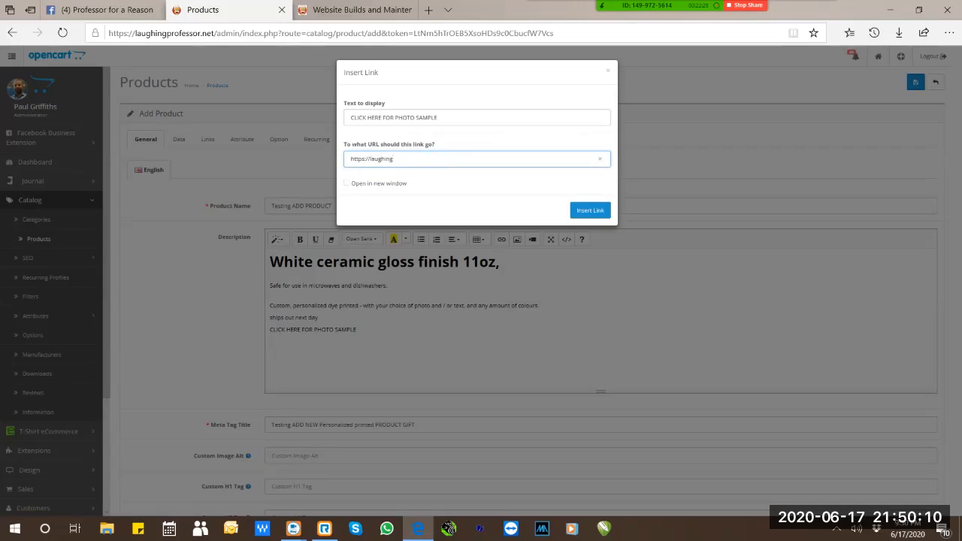
text(professor)
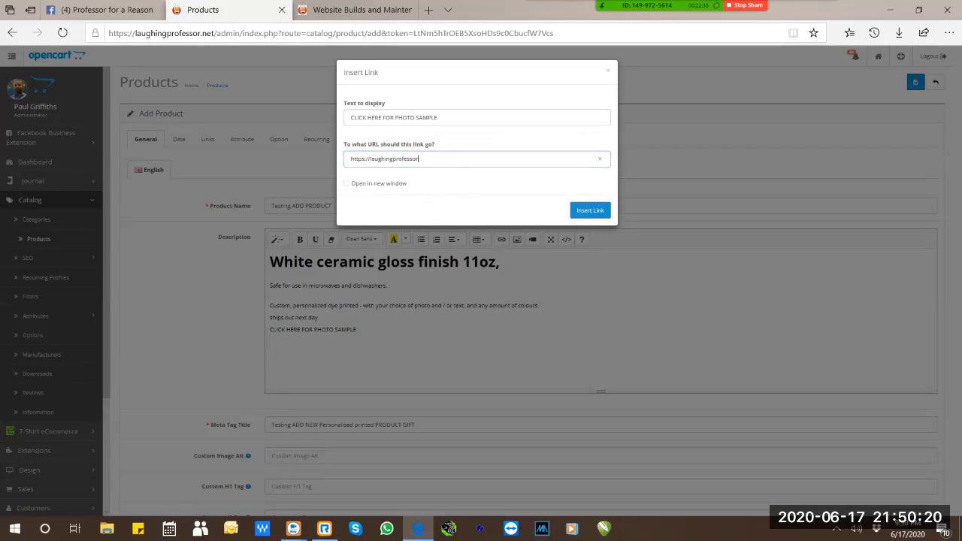
text(net/image/catalogu/)
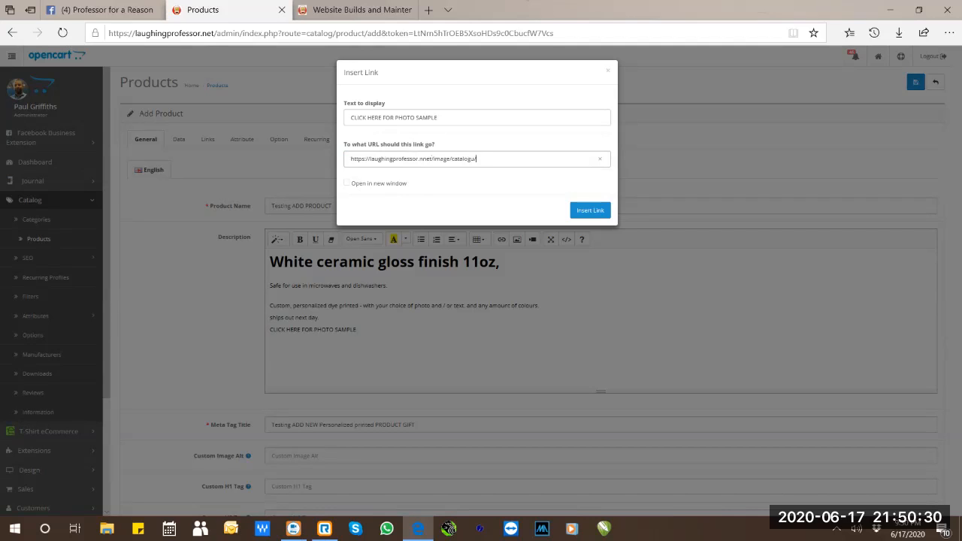
text(sample.jpg)
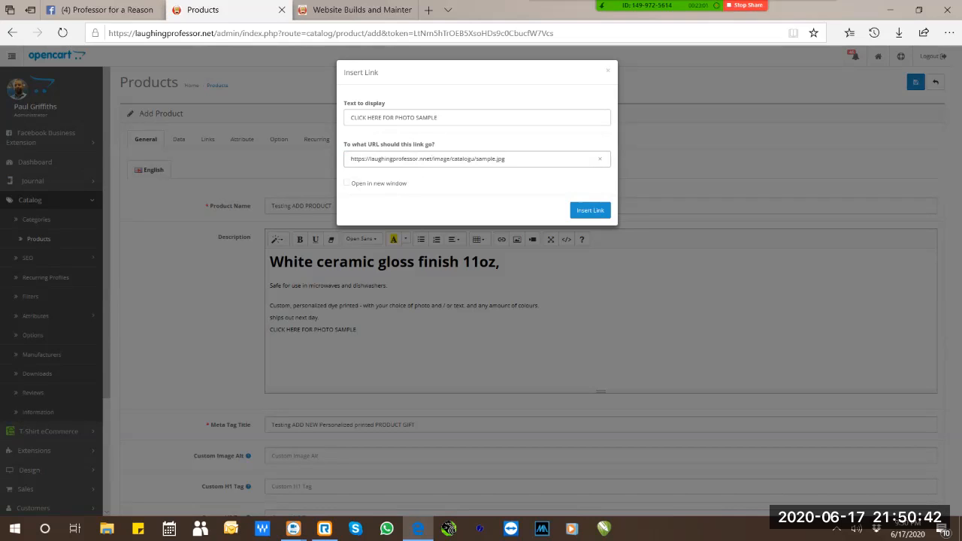
click(407, 159)
key(BackSpace)
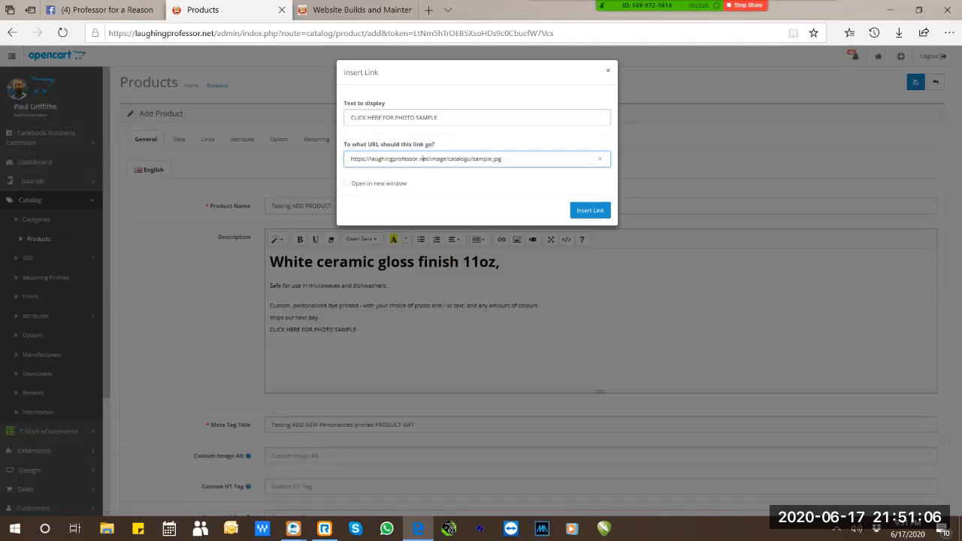
key(Return)
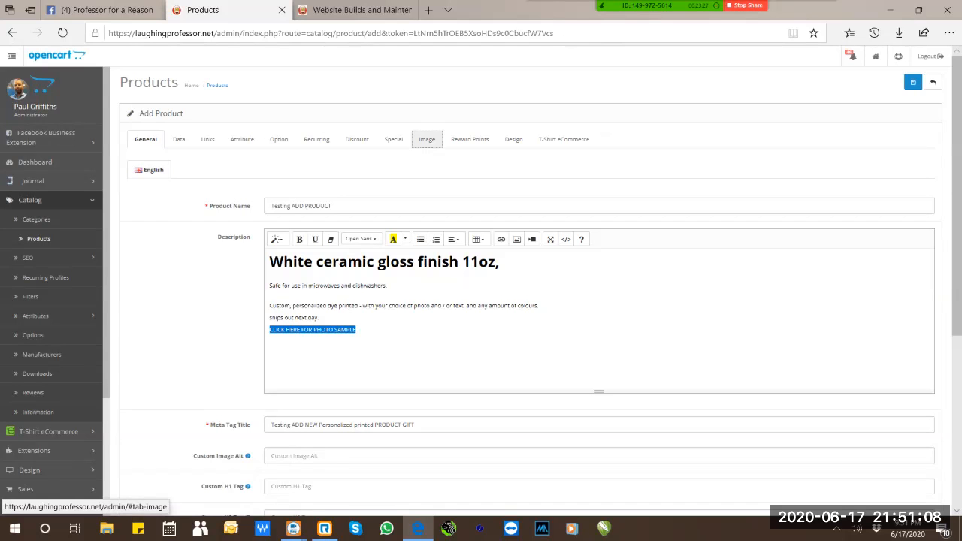
Open the Image Manager for the product's main image.
click(426, 139)
click(157, 207)
click(204, 207)
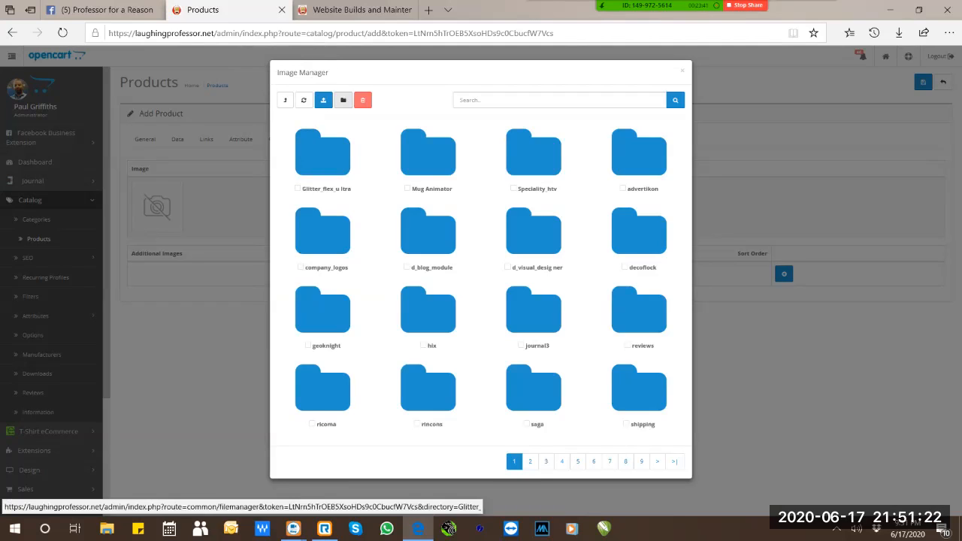
text(ima)
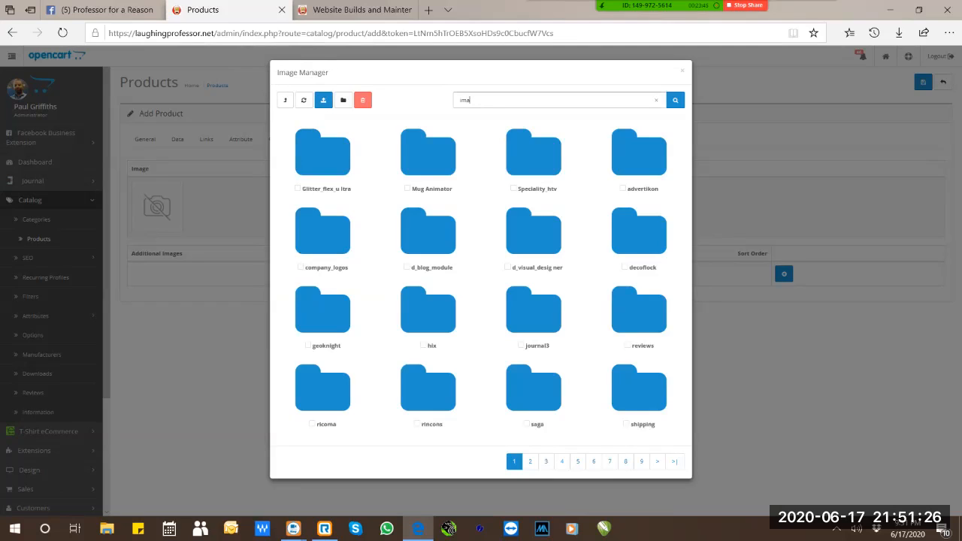
text(ge/catalogu/)
triple_click(461, 99)
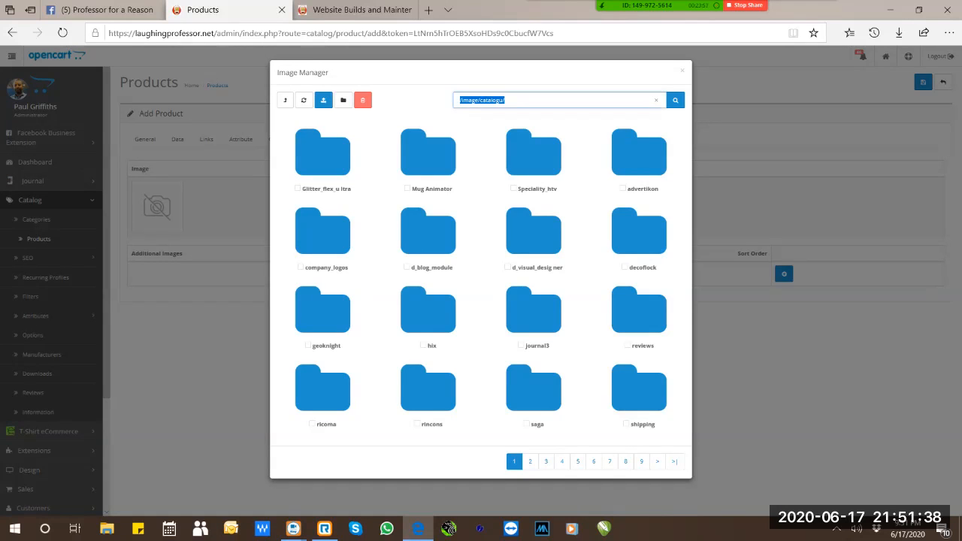
click(461, 100)
text(https)
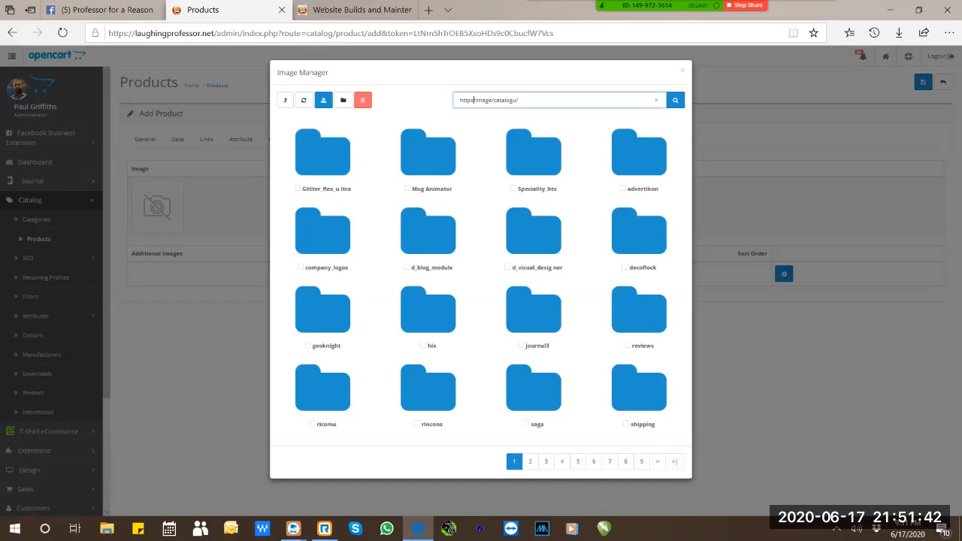
text(://laughingprofessor)
text(et/)
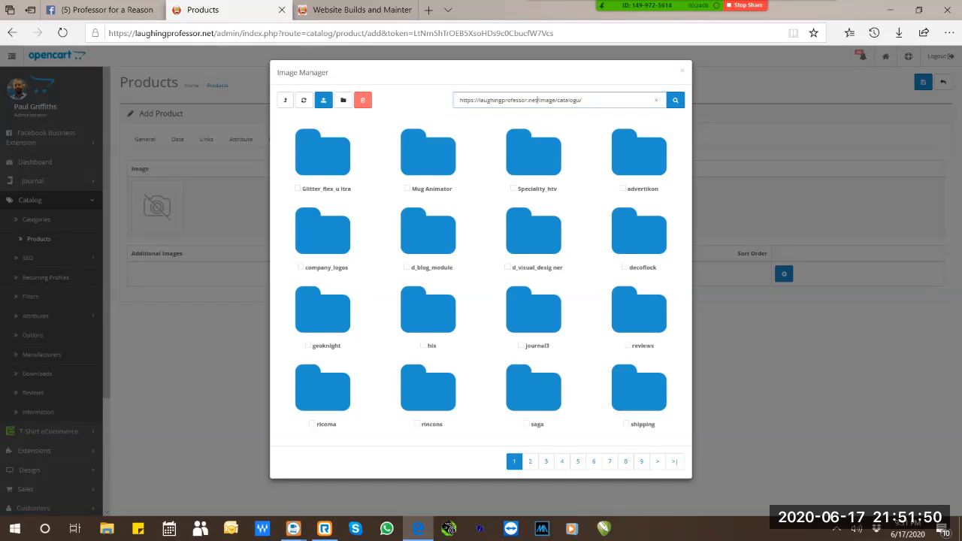
drag(582, 100, 459, 100)
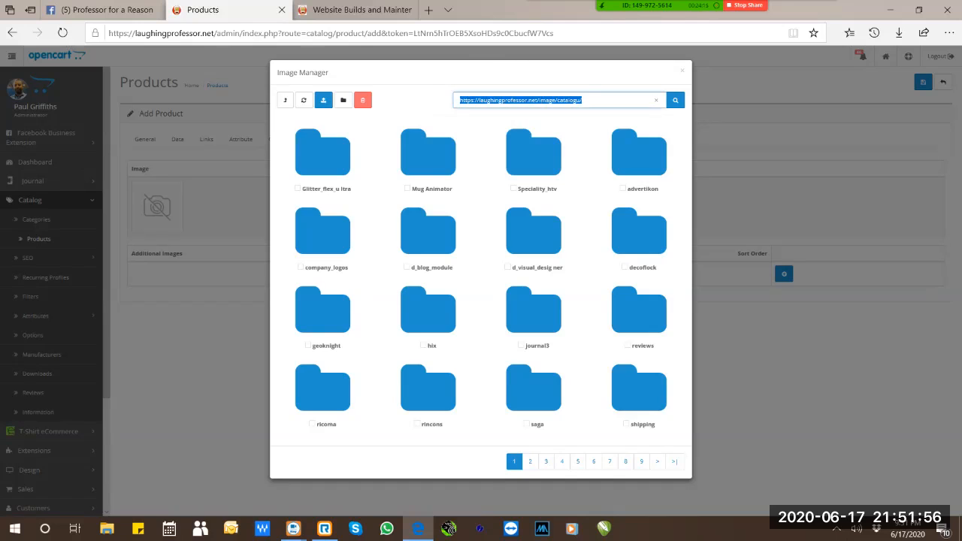
click(481, 218)
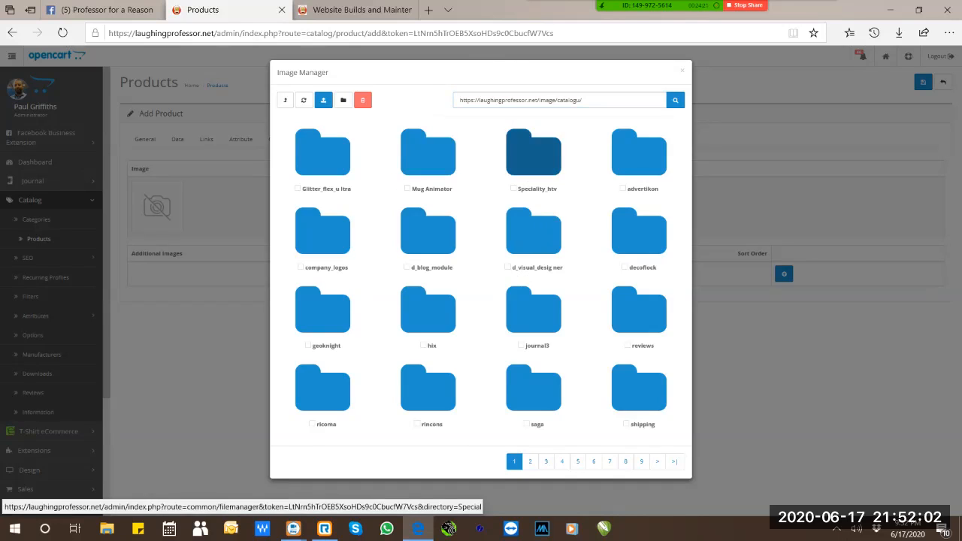
drag(585, 100, 457, 100)
key(ctrl+c)
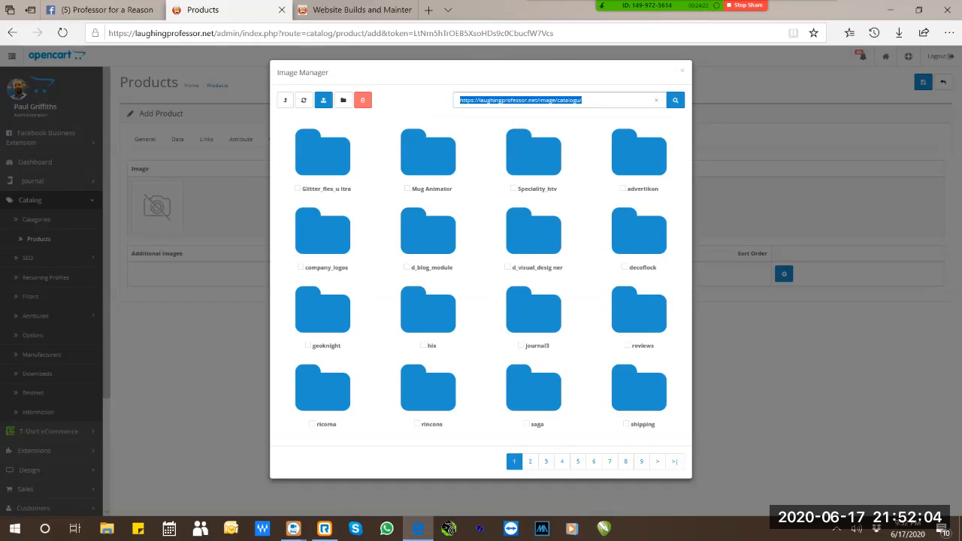
click(428, 154)
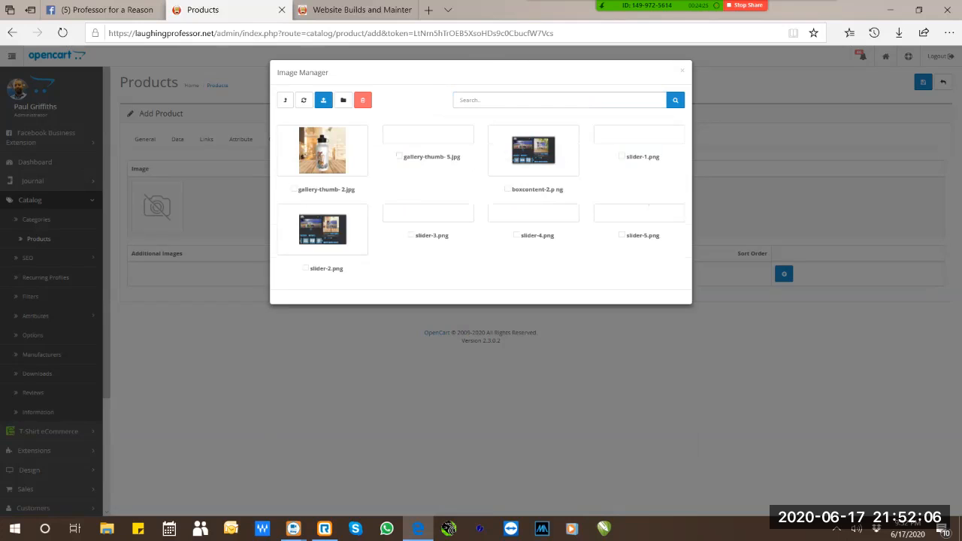
click(526, 100)
key(ctrl+v)
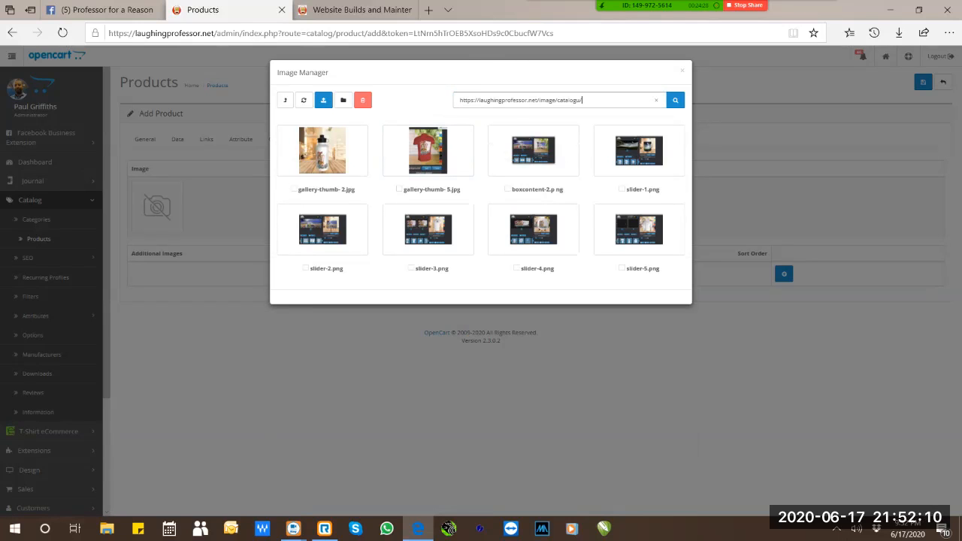
text(ug animator/)
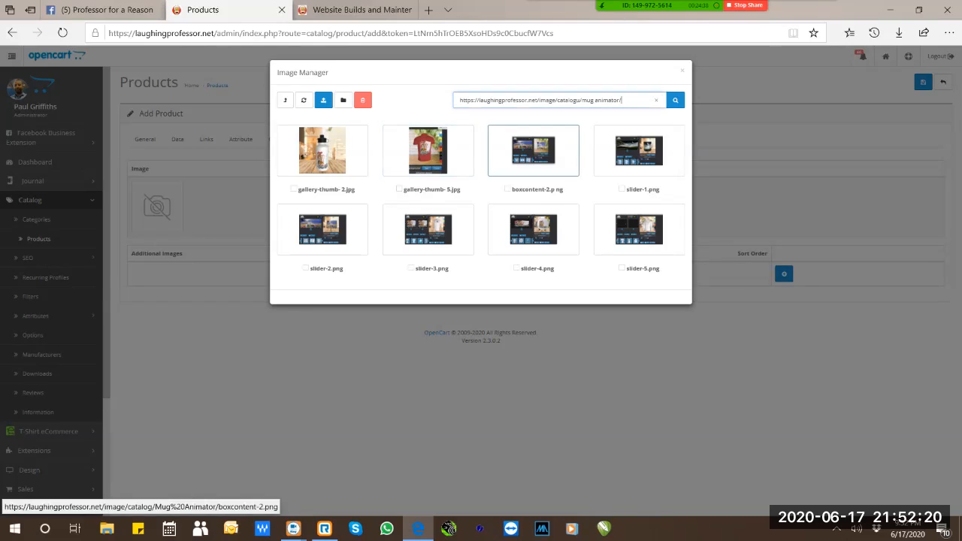
text(gallery)
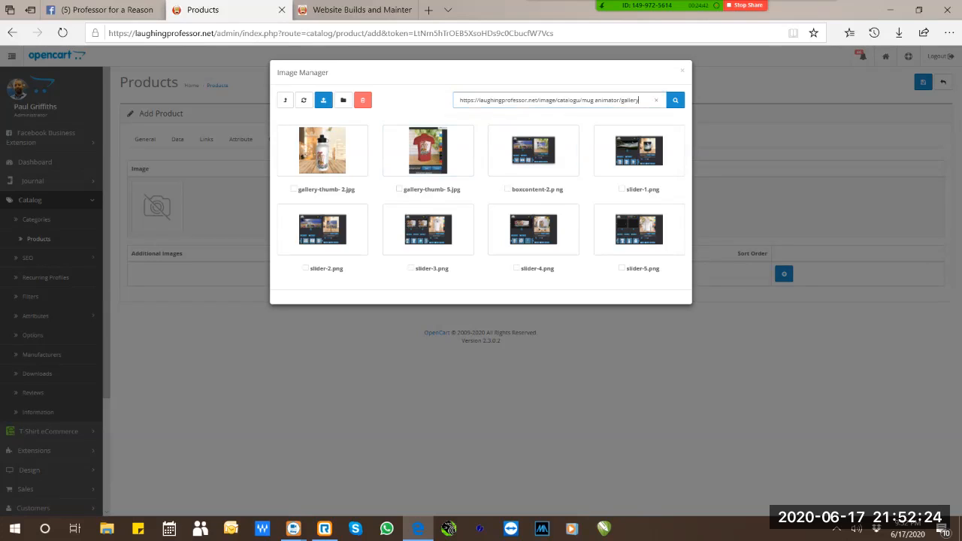
text(-thum)
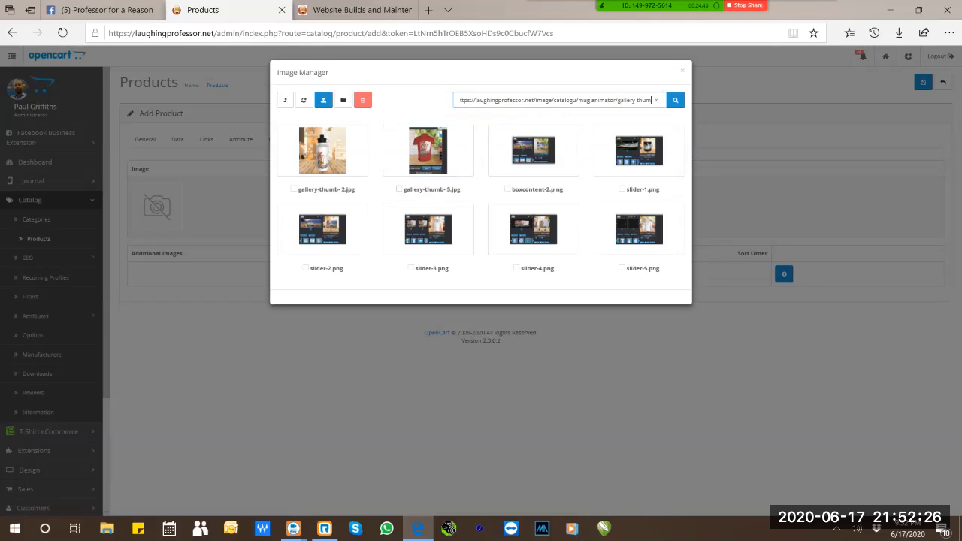
text(b-)
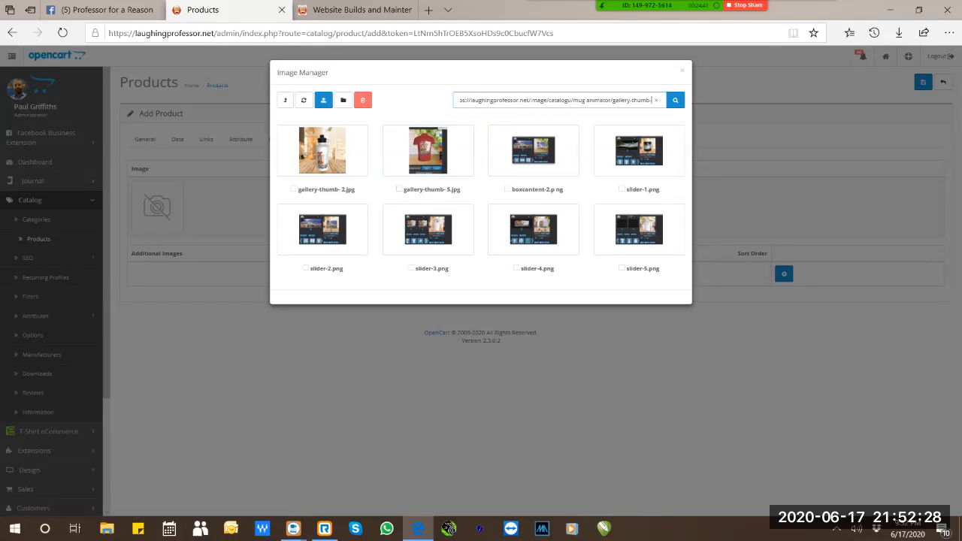
text(5.jpg)
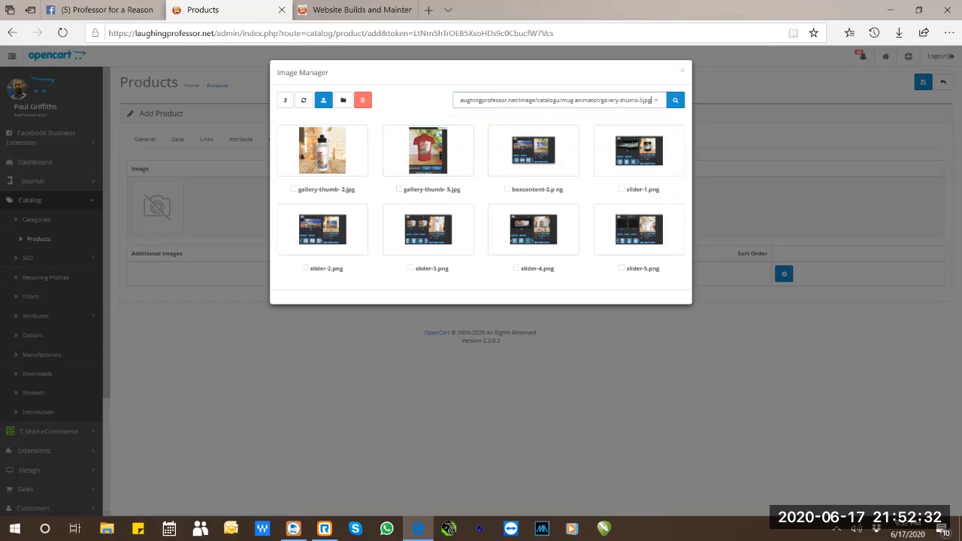
key(ctrl+a)
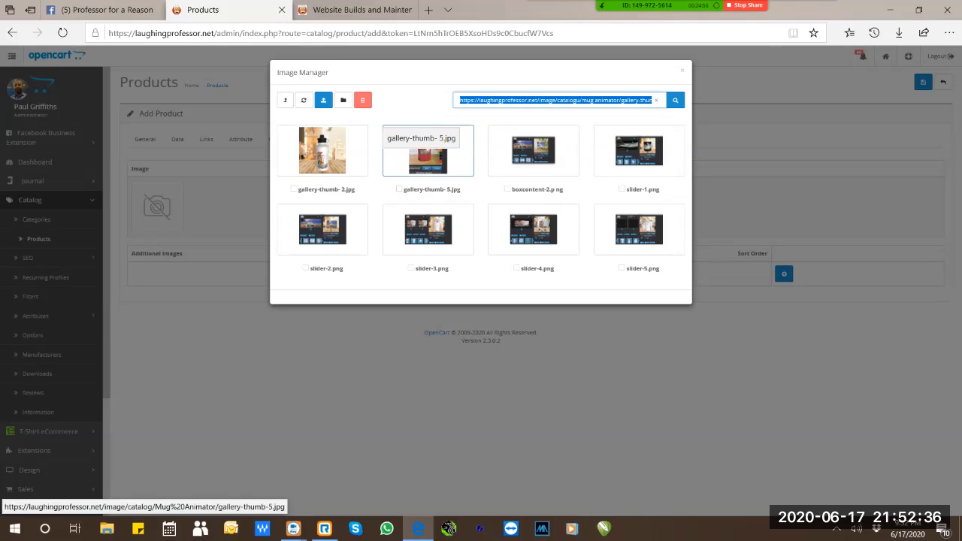
click(428, 150)
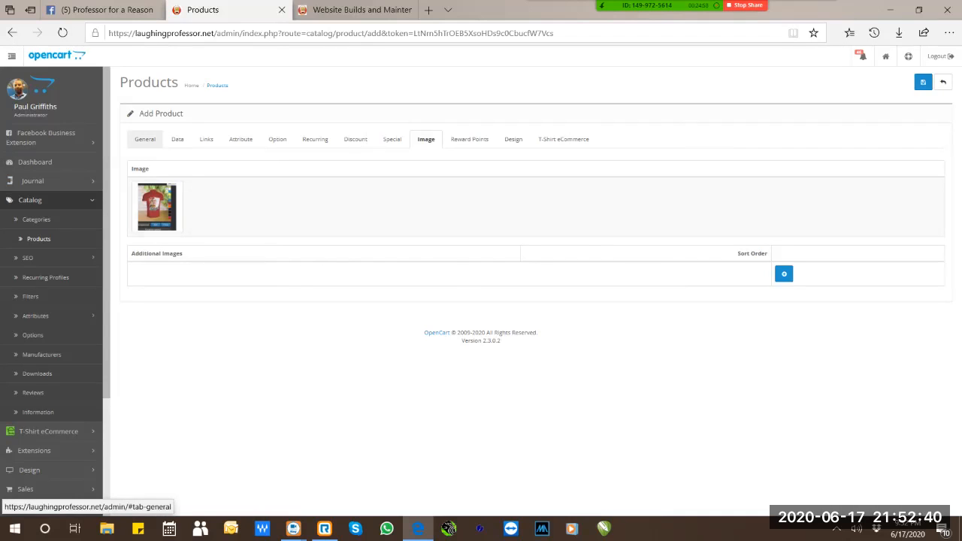
click(145, 139)
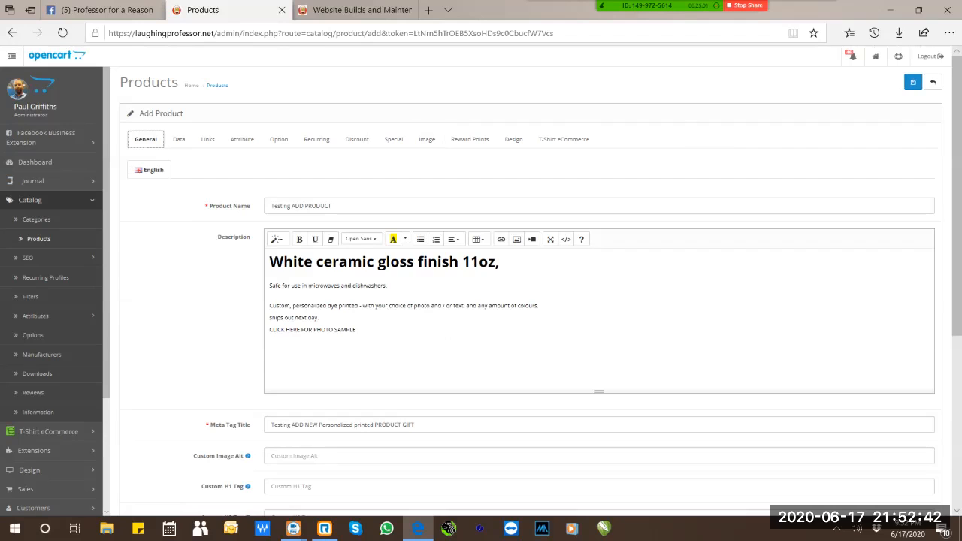
drag(356, 329, 269, 329)
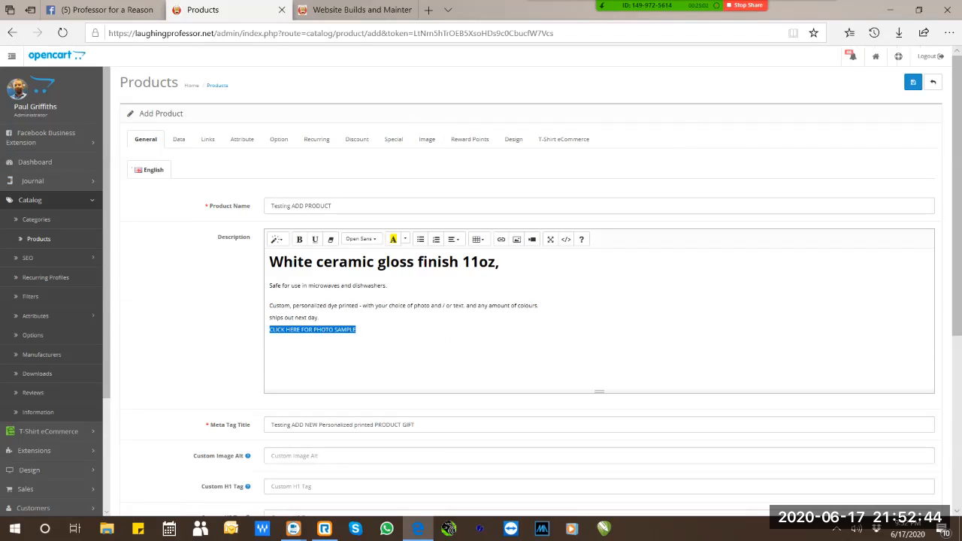
click(501, 239)
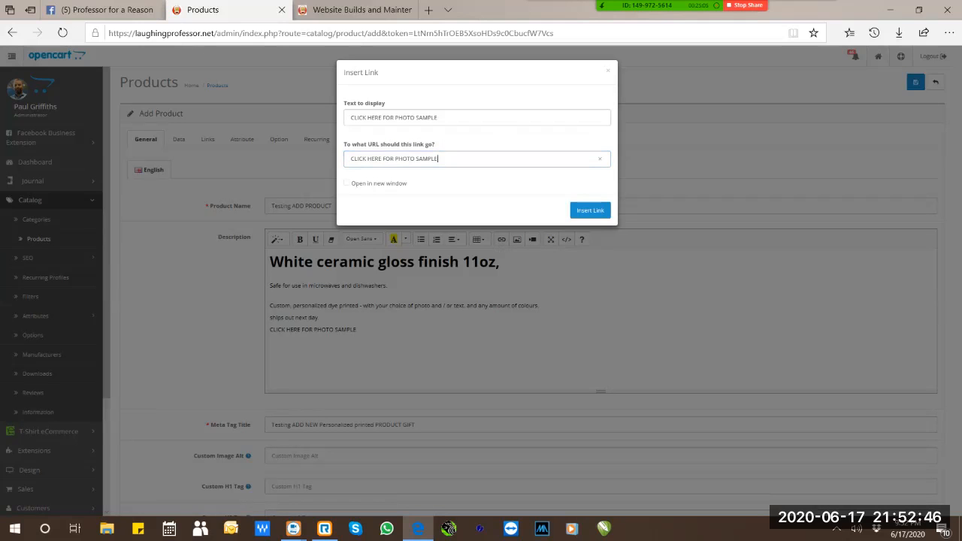
key(ctrl+a)
text(https://laughingprofessor.net/image/catalog/)
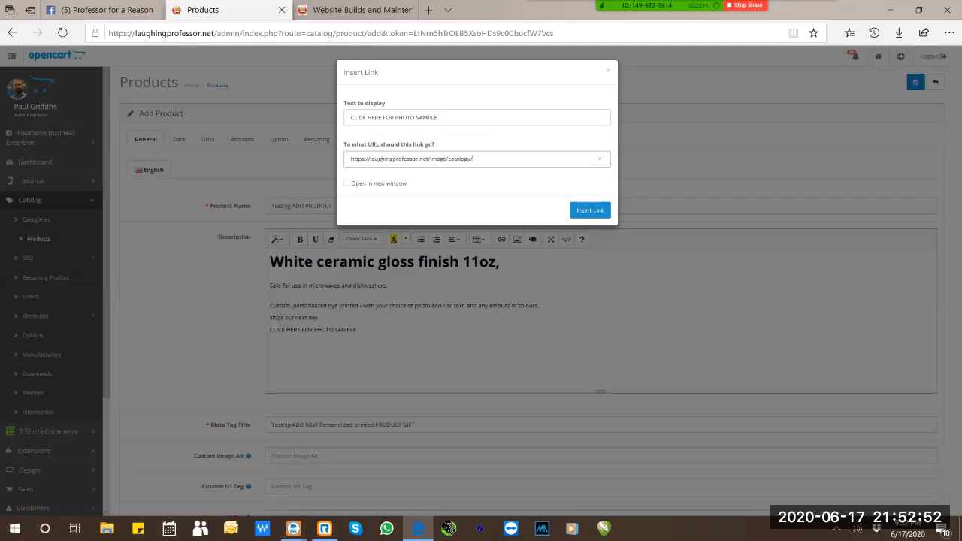
text(galler)
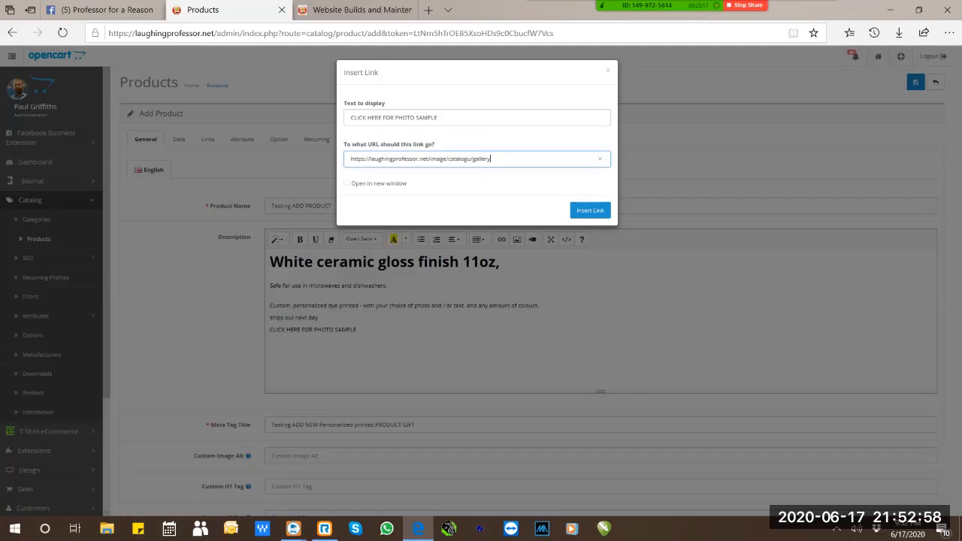
text(y-photos.jpg)
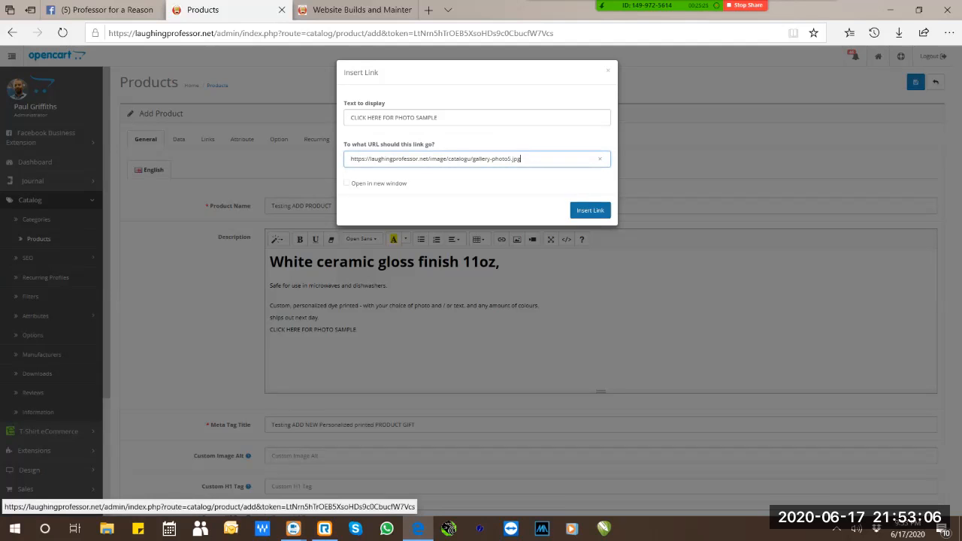
click(589, 211)
click(356, 329)
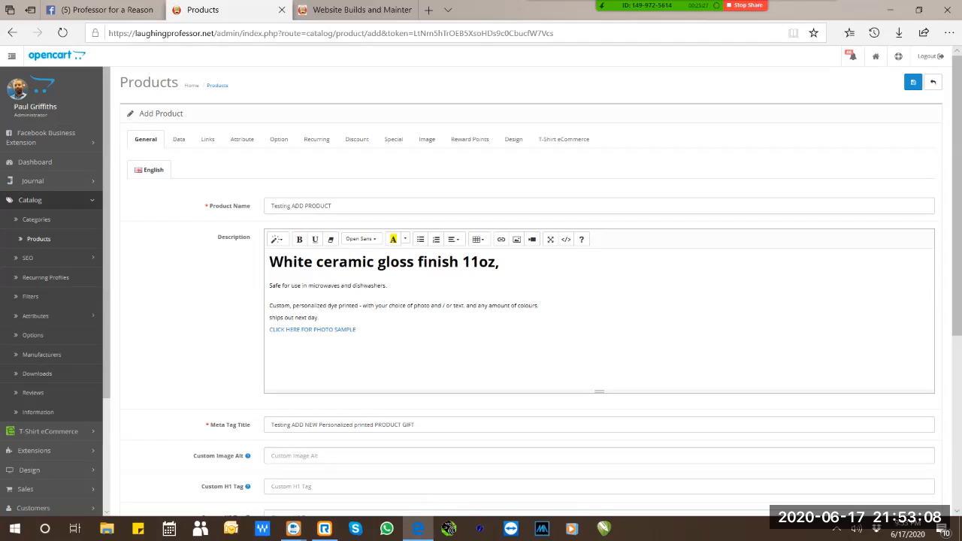
key(ctrl)
key(ctrl)
Insert gallery-thumb-5.jpg from the Mug Animator folder below "Safe for use in microwaves and dishwashers." in the description.
click(270, 293)
click(516, 238)
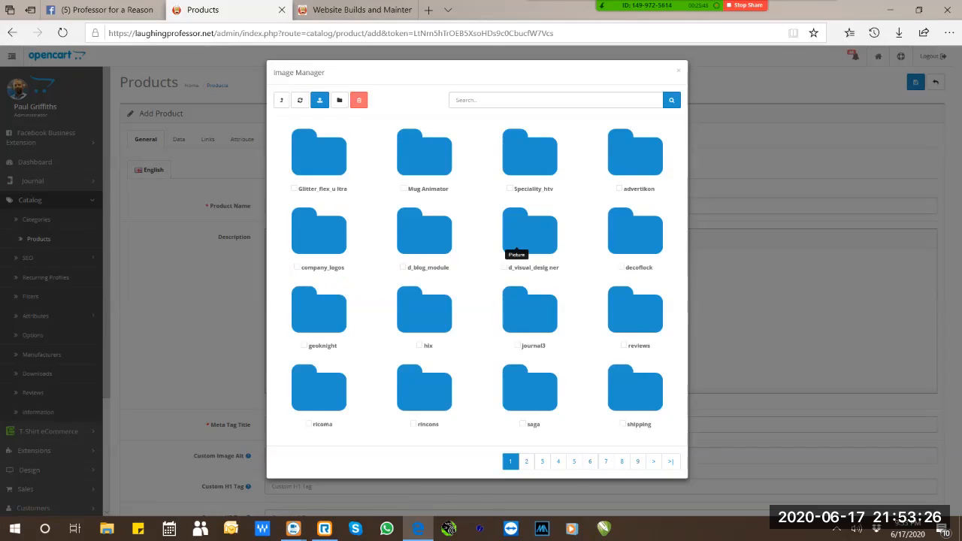
click(423, 154)
click(423, 149)
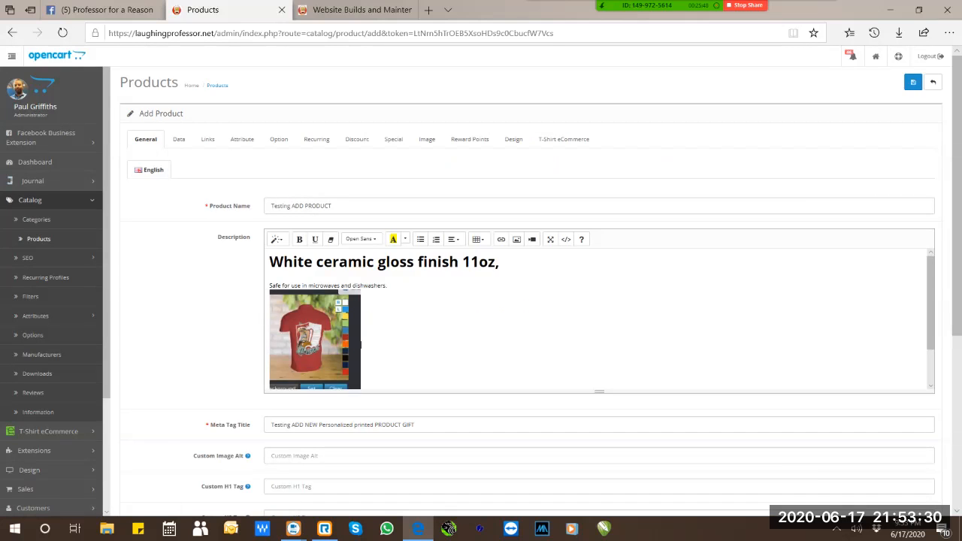
click(353, 344)
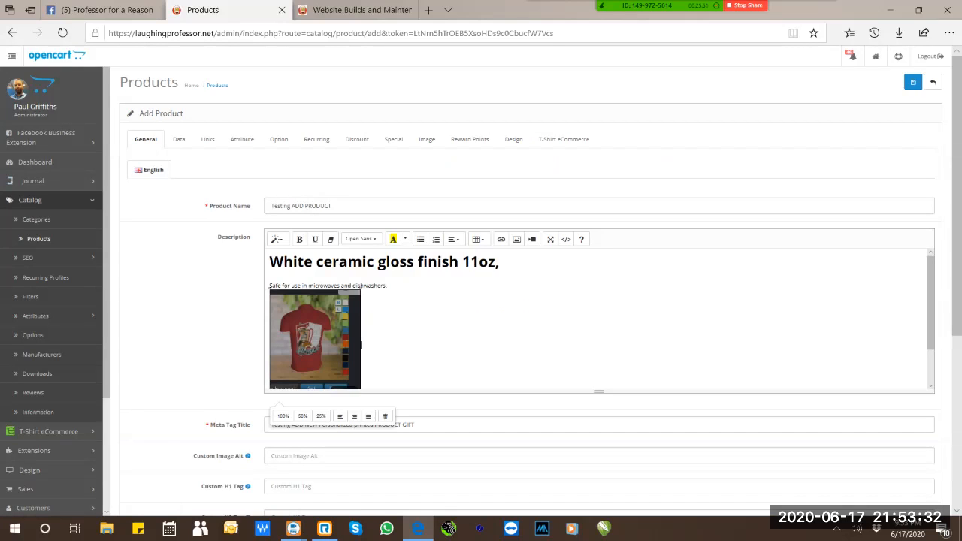
click(501, 239)
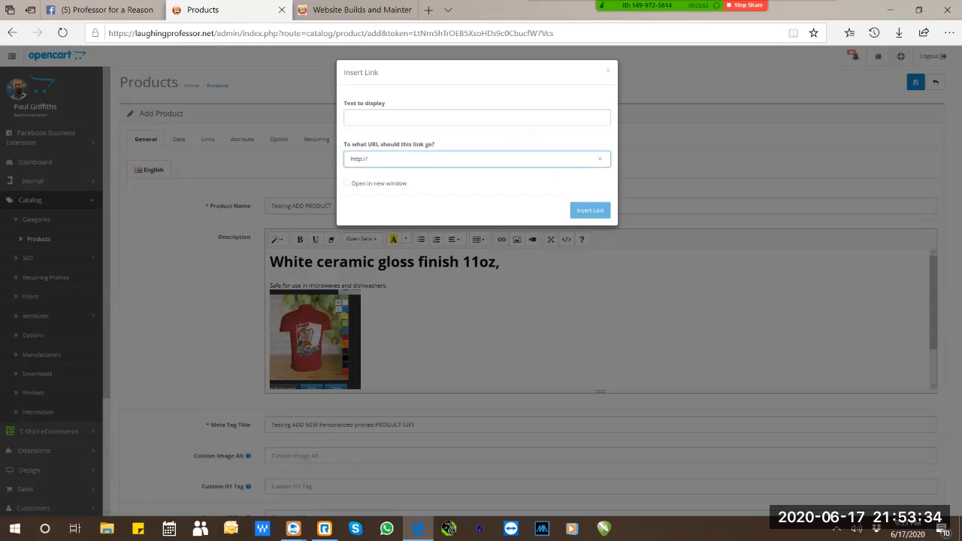
key(ctrl+a)
text(https://laughingprofessor.net/image/catalogu/)
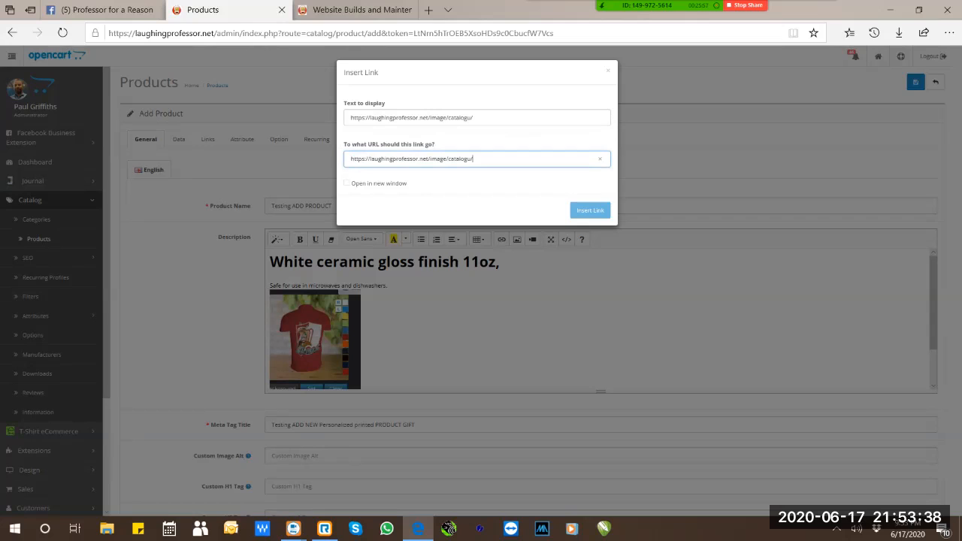
text(pho)
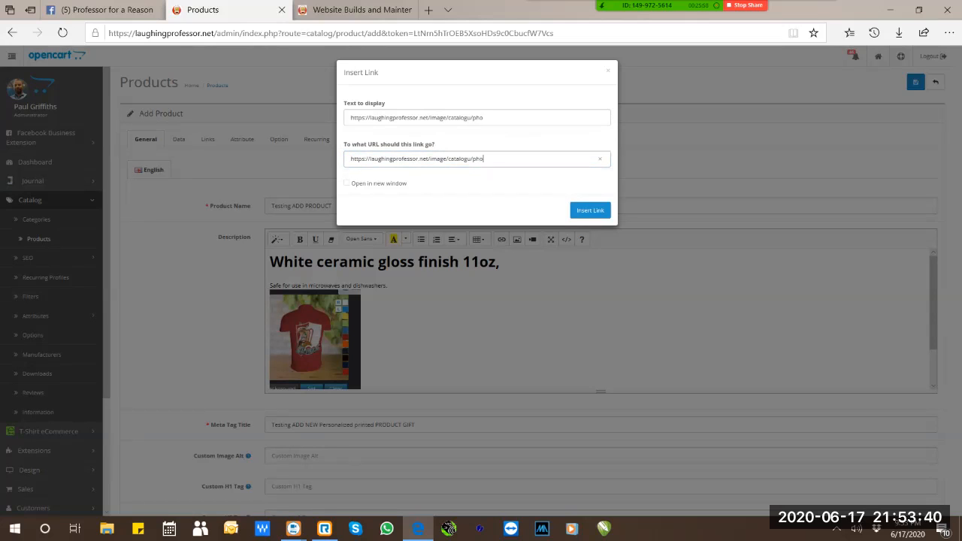
text(to.jpg)
click(590, 210)
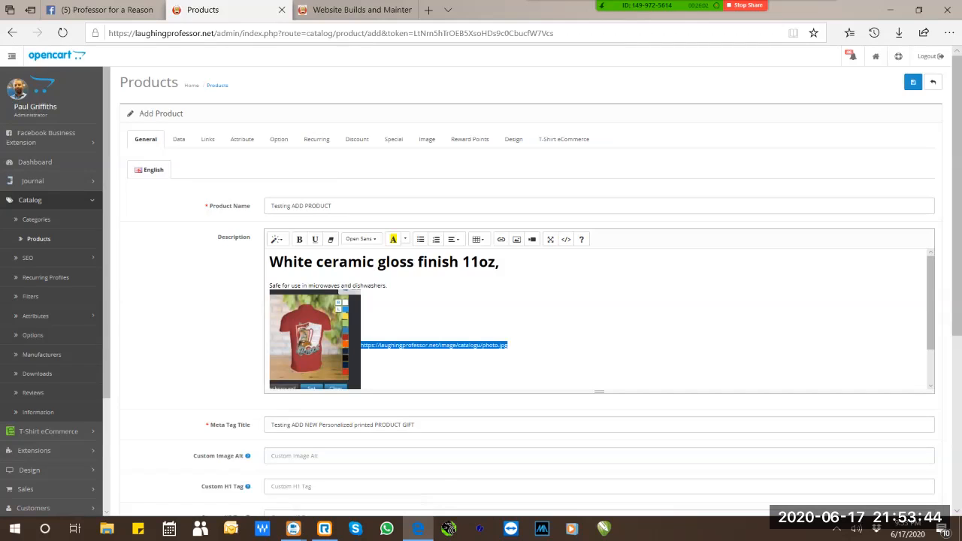
Delete the display text of the photo.jpg link in the description's HTML code and return to the formatted view.
click(314, 338)
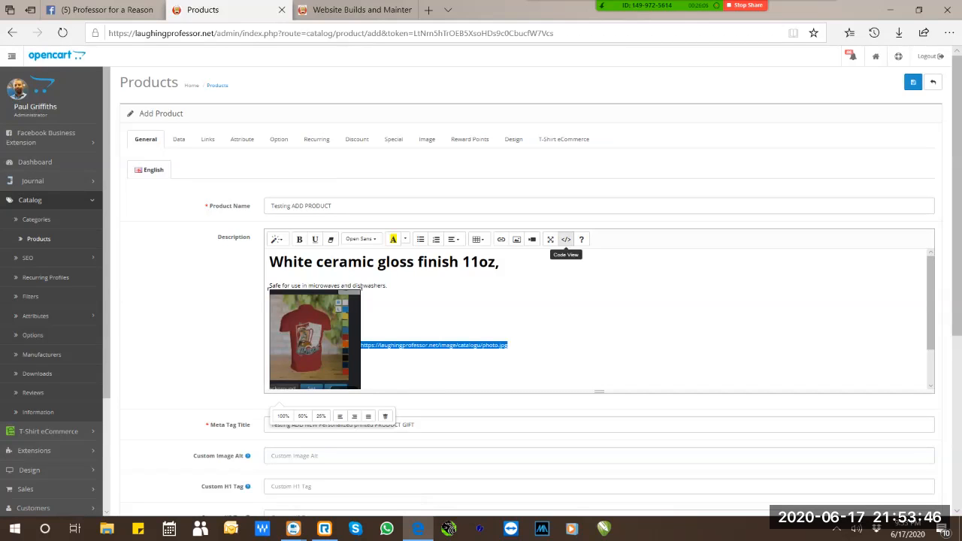
click(566, 239)
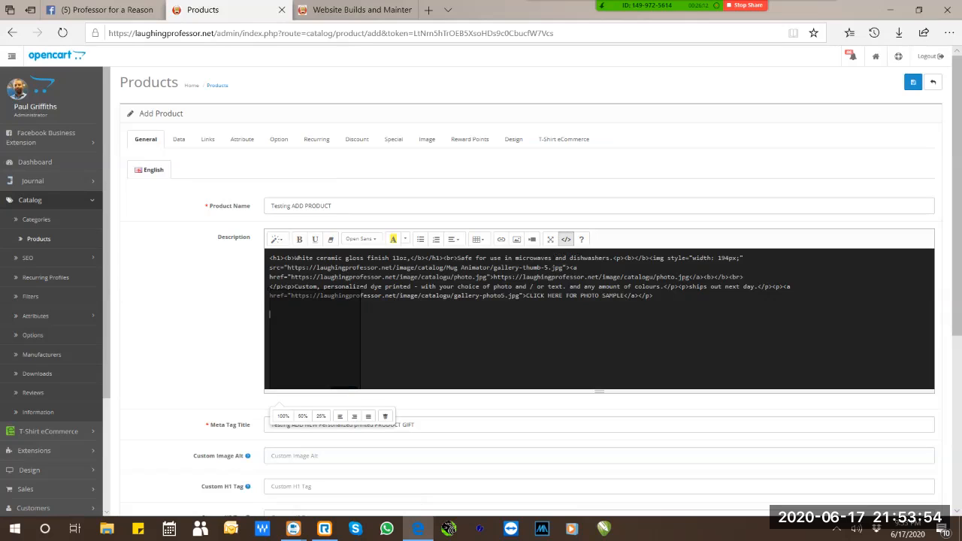
drag(493, 276, 688, 277)
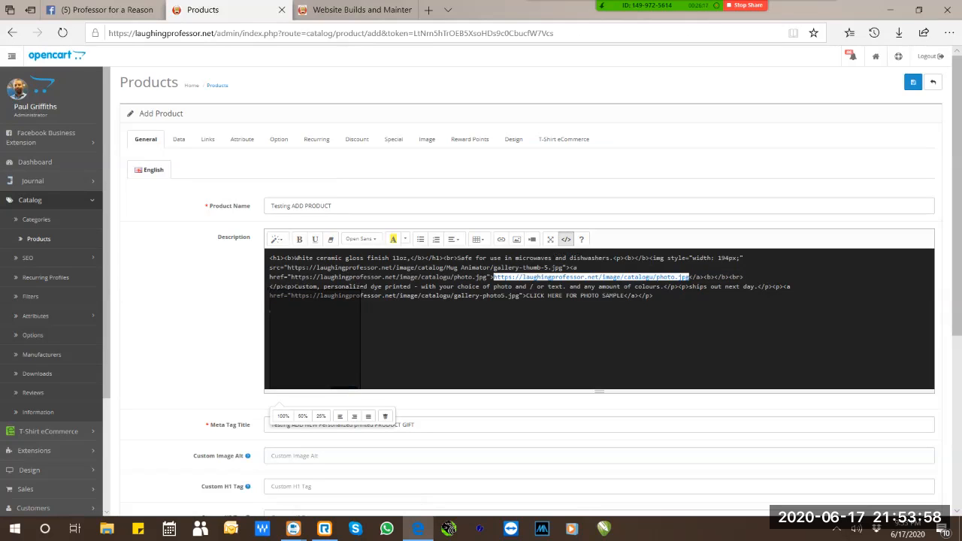
key(BackSpace)
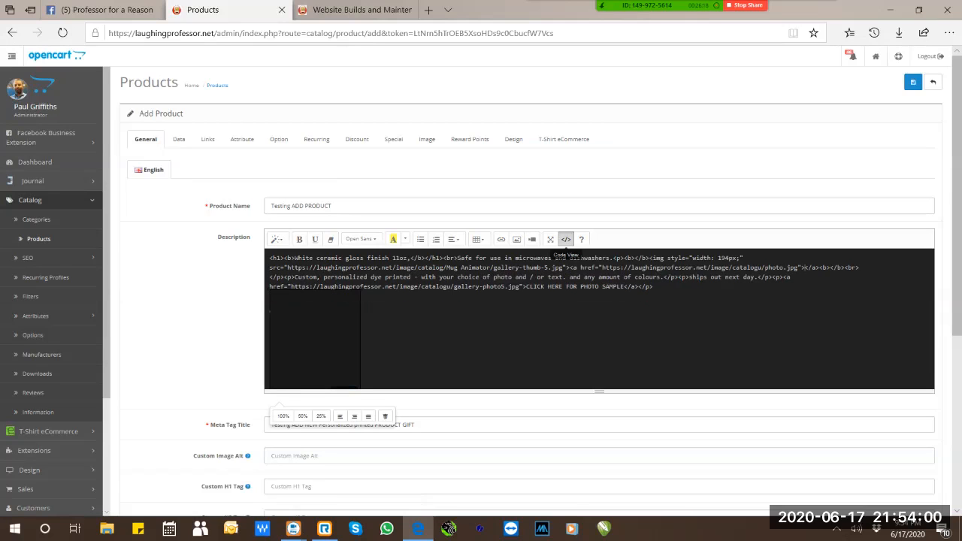
click(566, 238)
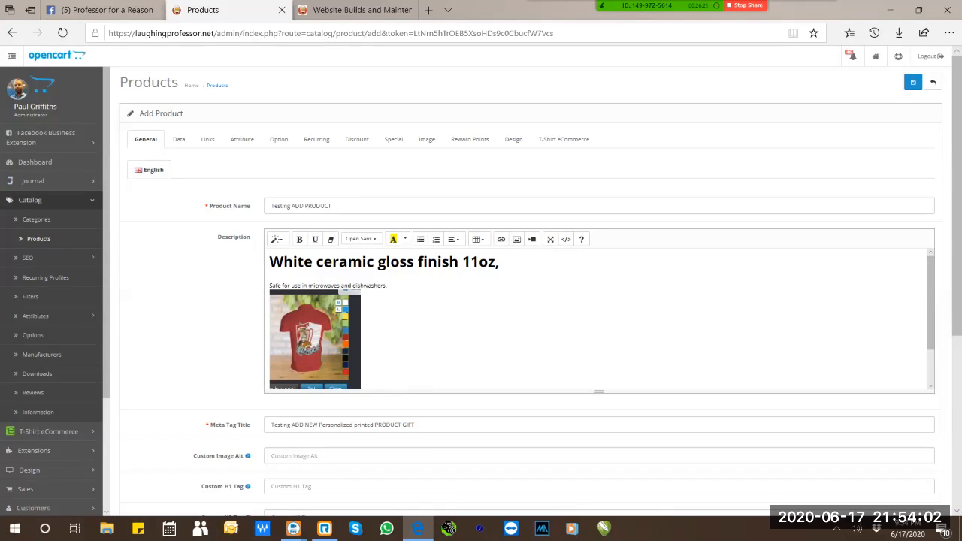
click(359, 345)
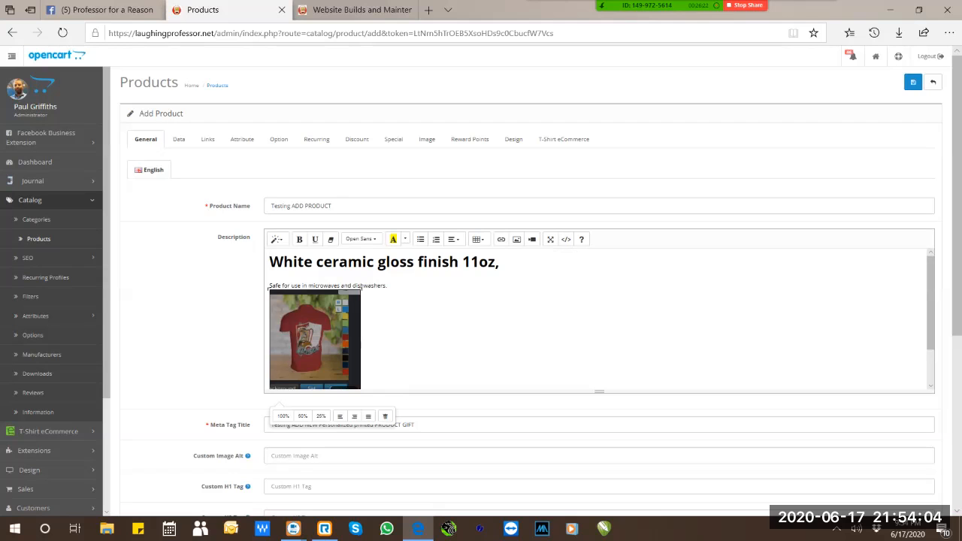
Set the product's Model to "mug 11oz" in its data settings.
scroll(359, 345, down, 1)
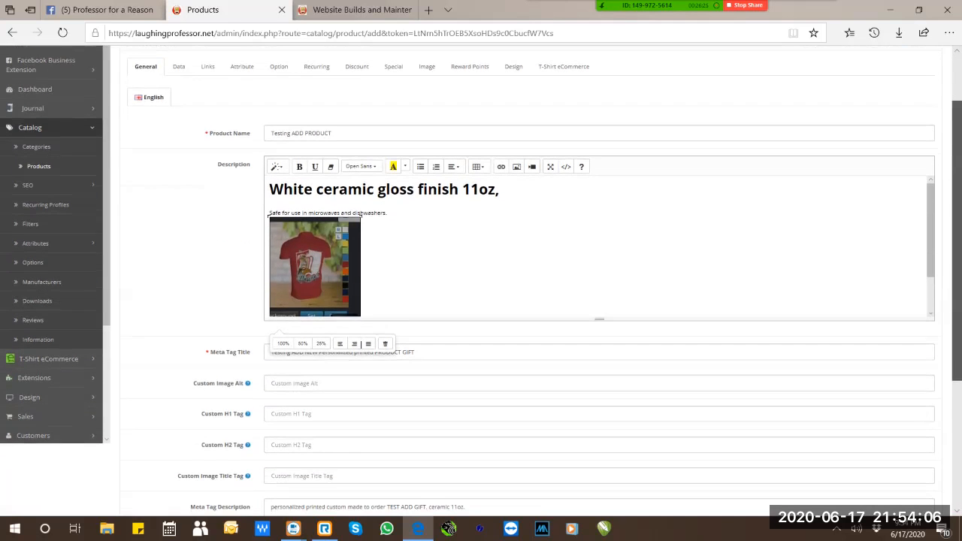
scroll(361, 214, down, 2)
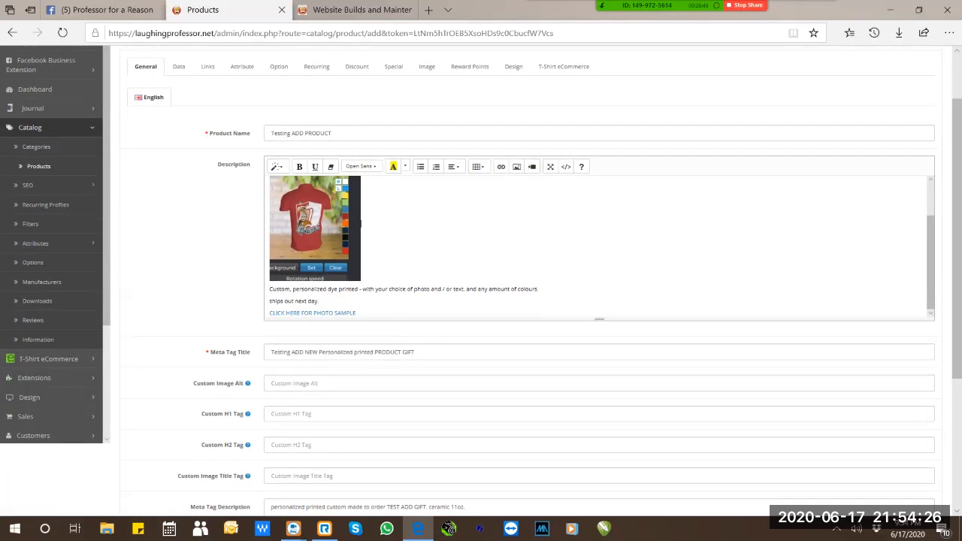
scroll(929, 256, up, 2)
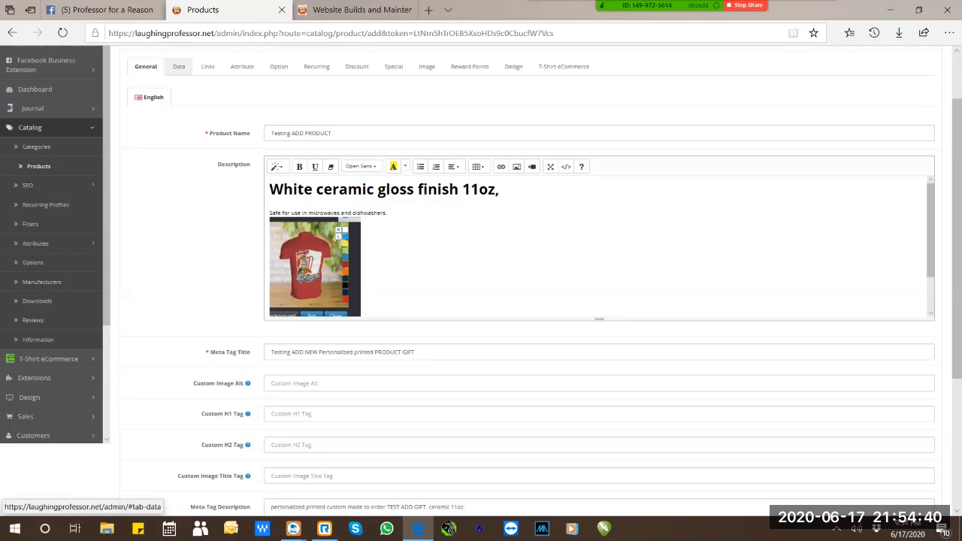
click(179, 67)
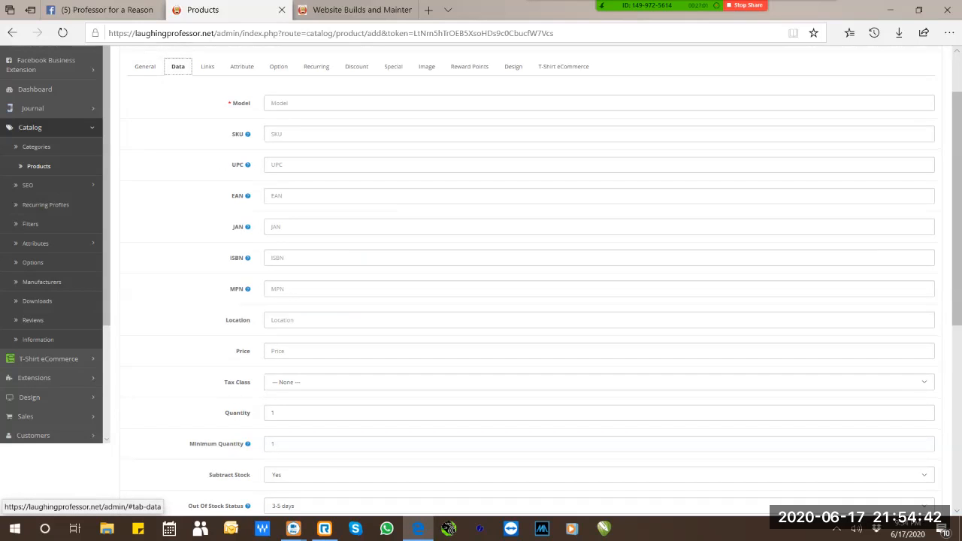
click(316, 103)
text(mug 11oz)
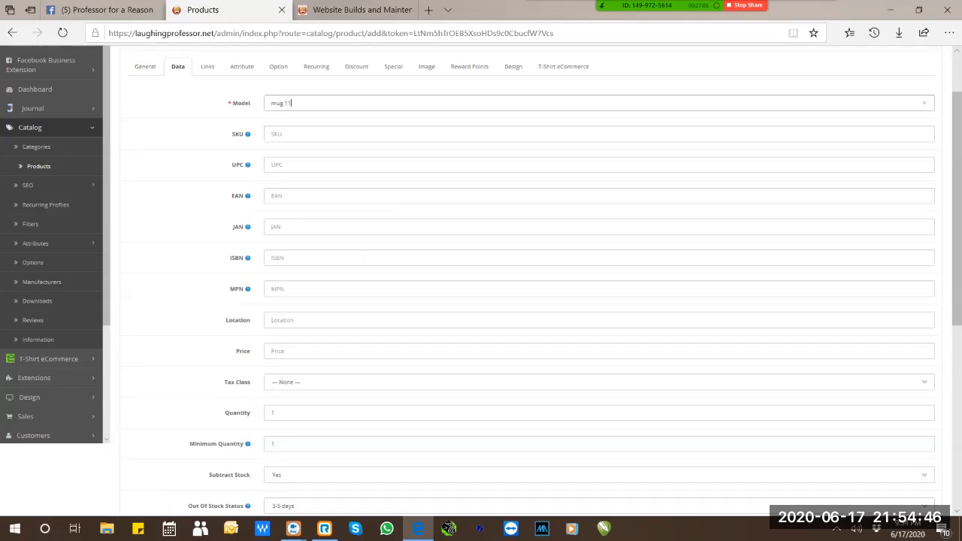
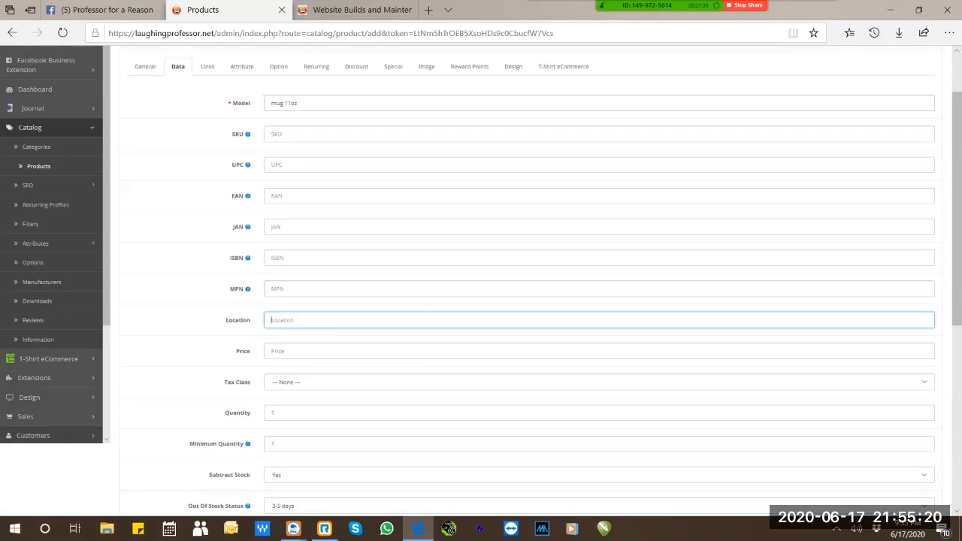
Expand the System section of the admin navigation to view its subsections.
scroll(51, 323, down, 3)
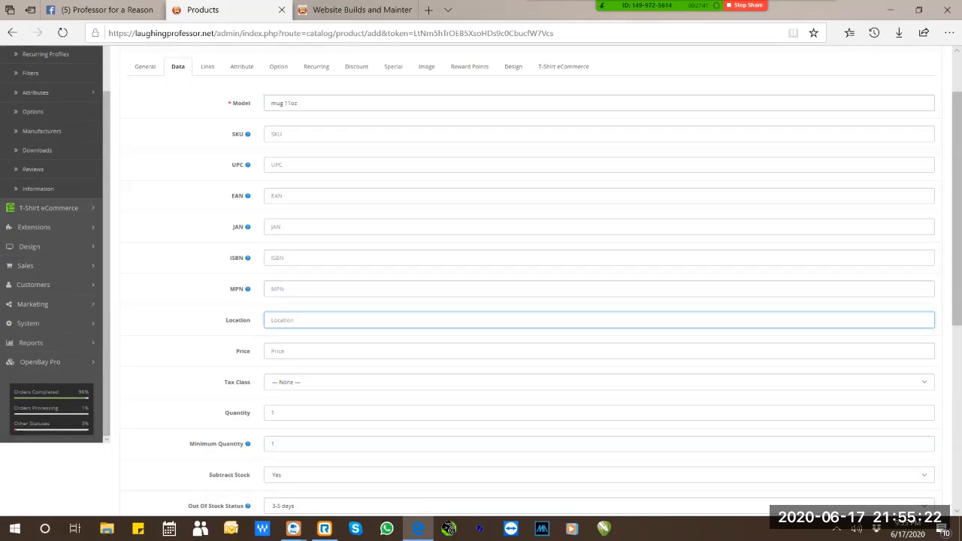
click(30, 323)
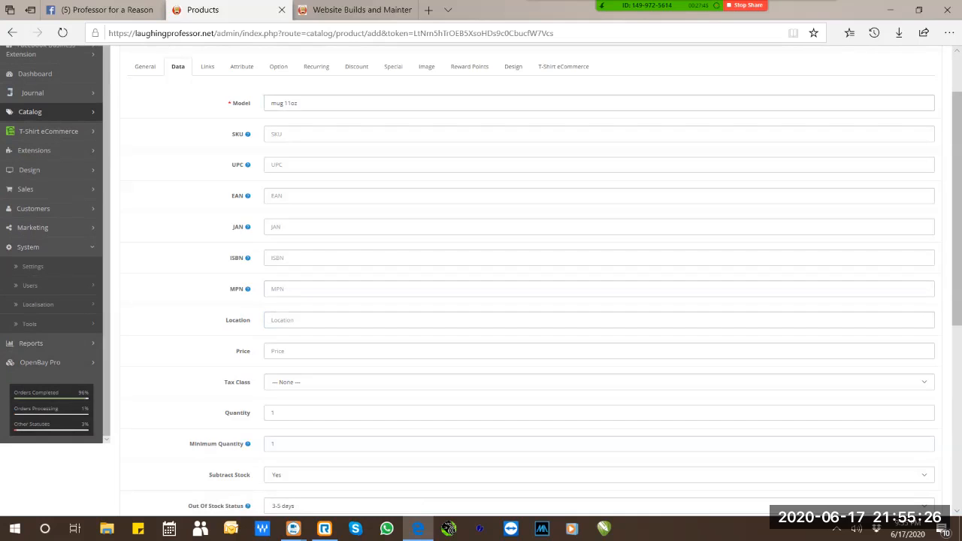
Leave the product's Location empty and set its Price to 14.50.
click(272, 320)
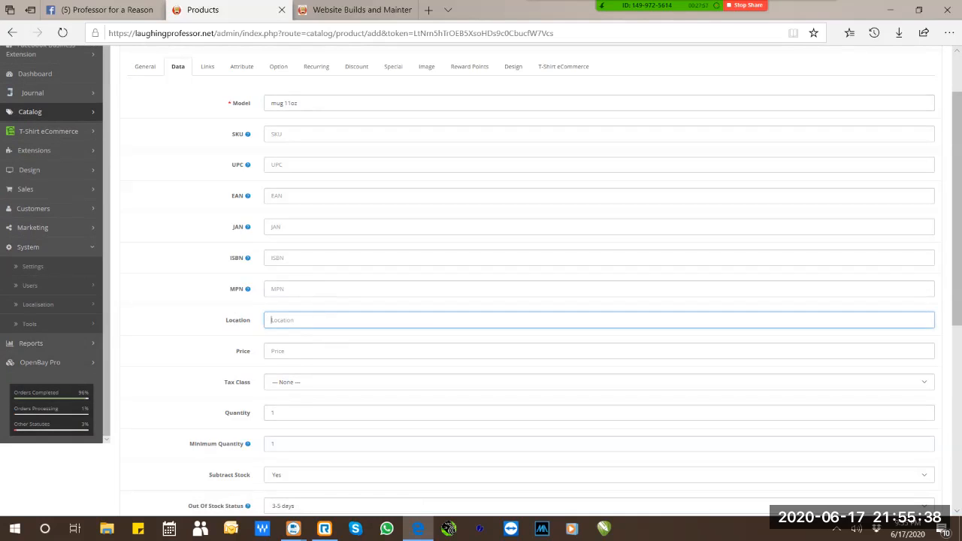
key(Tab)
click(301, 351)
text(14.50)
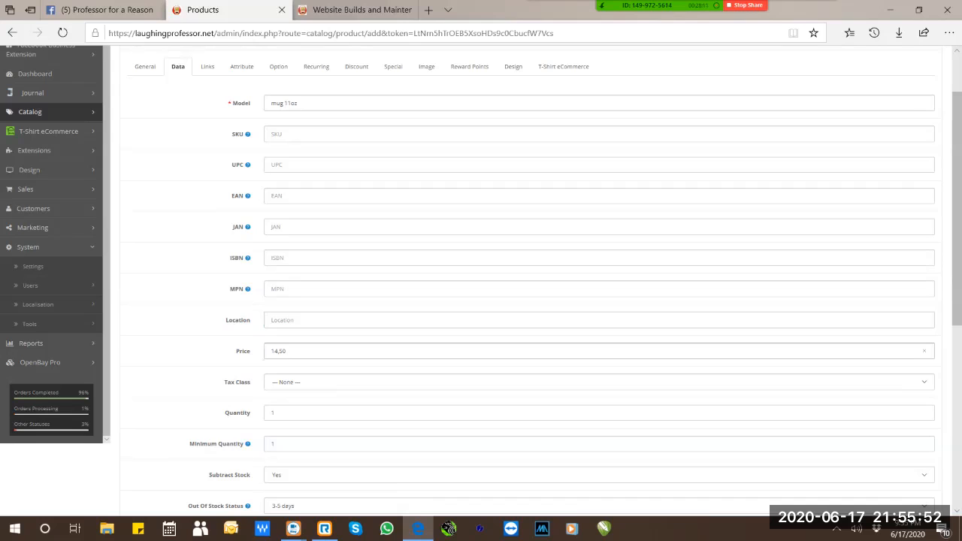
text(.)
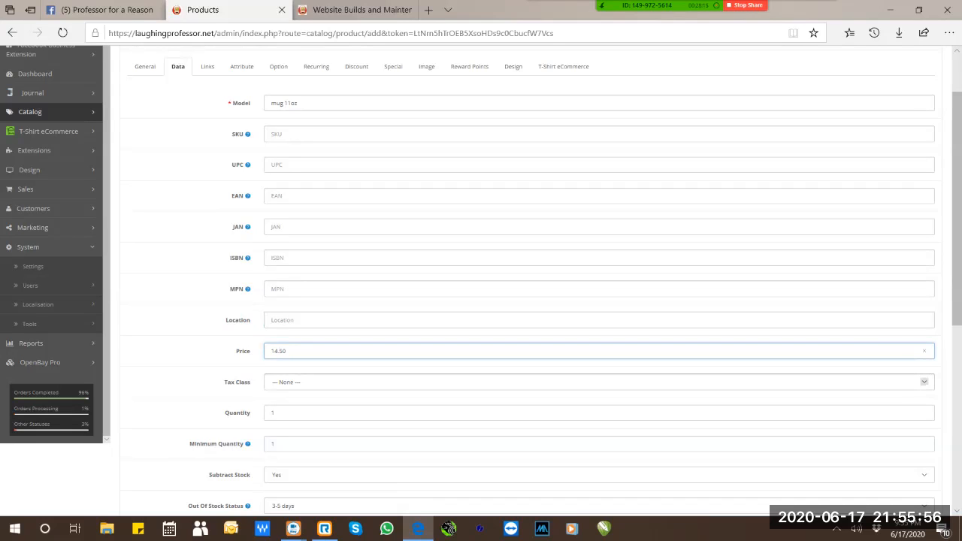
Try Downloadable Products as the product's Tax Class and set it back to None.
click(599, 383)
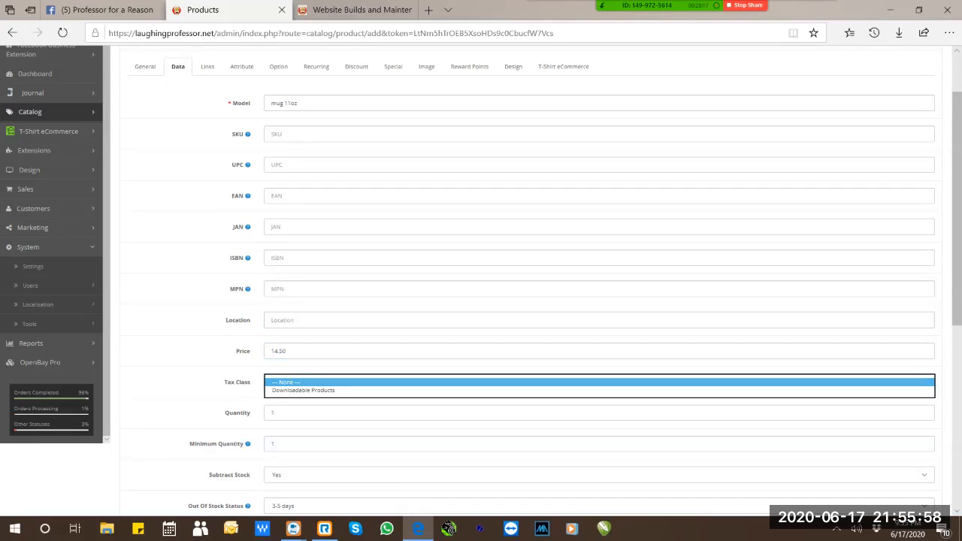
click(304, 391)
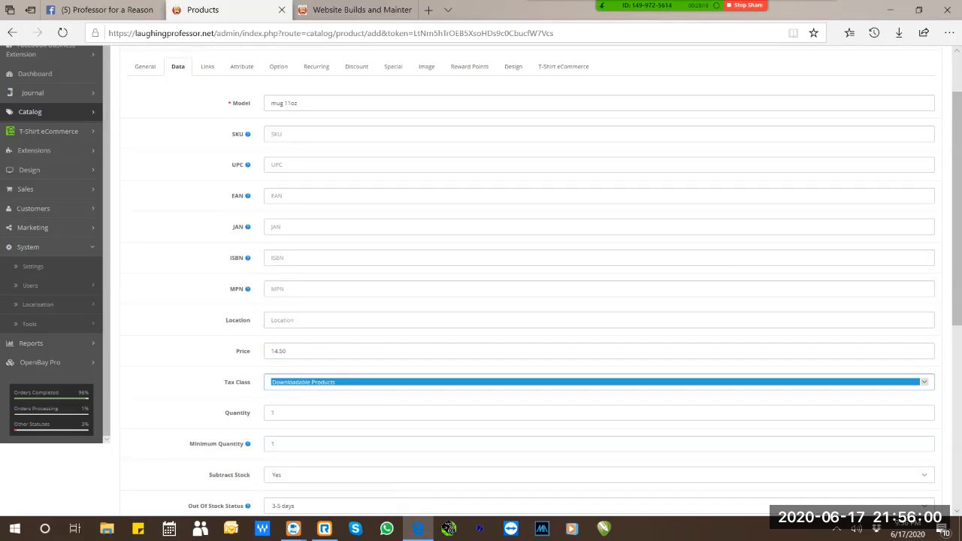
click(599, 383)
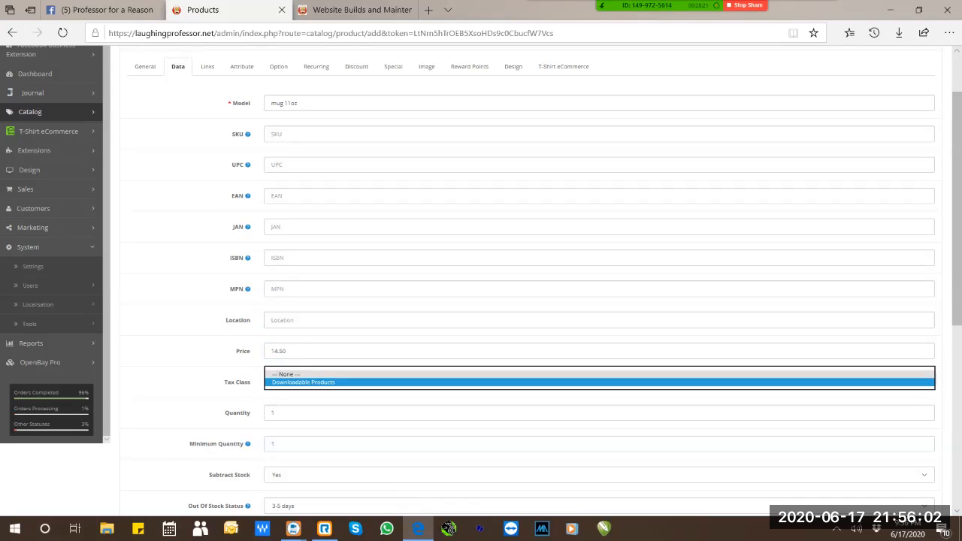
click(285, 373)
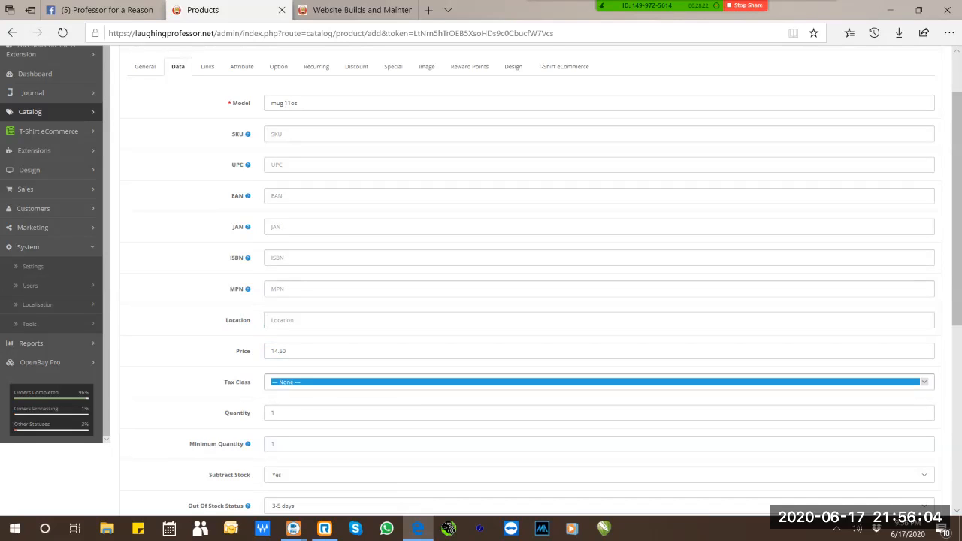
click(451, 289)
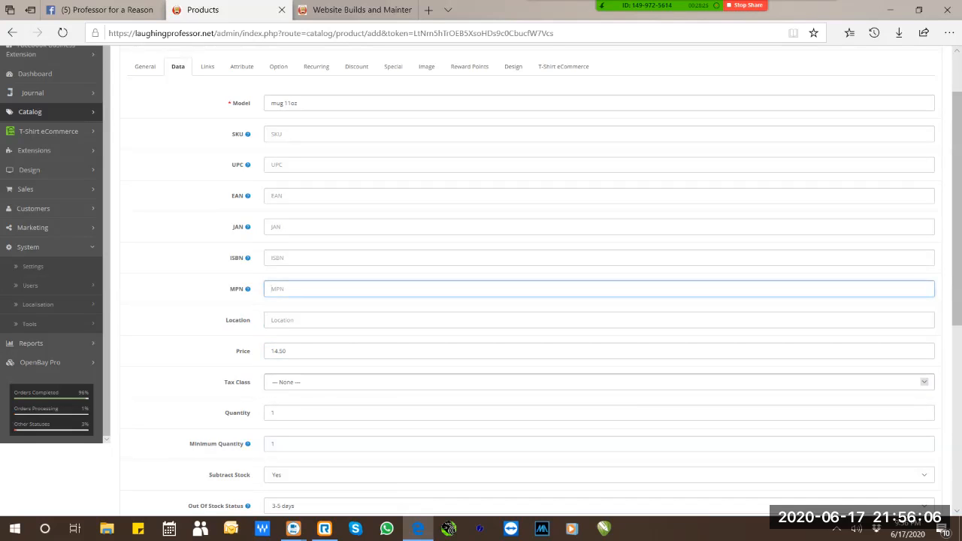
scroll(526, 285, down, 3)
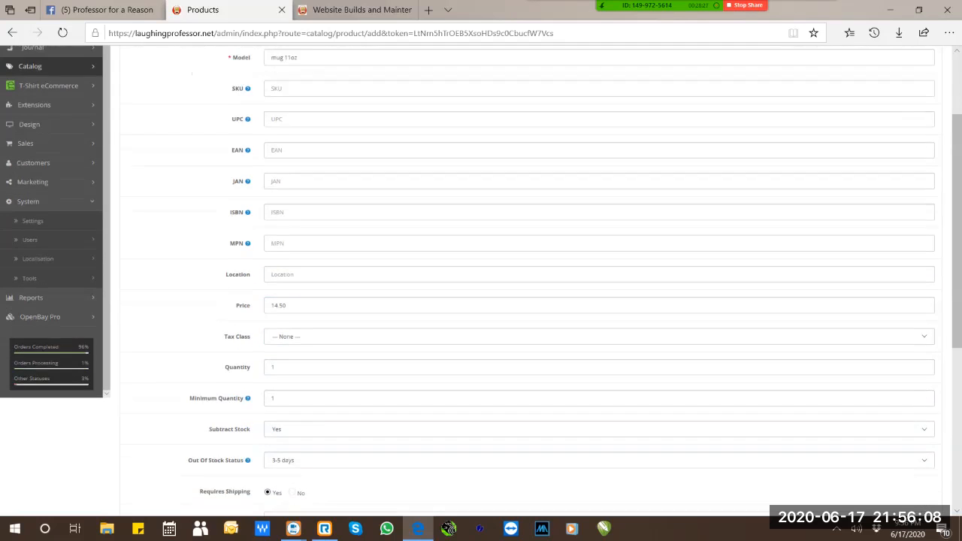
Set the mug's stock quantity to 74 and its minimum quantity to 1.
double_click(273, 295)
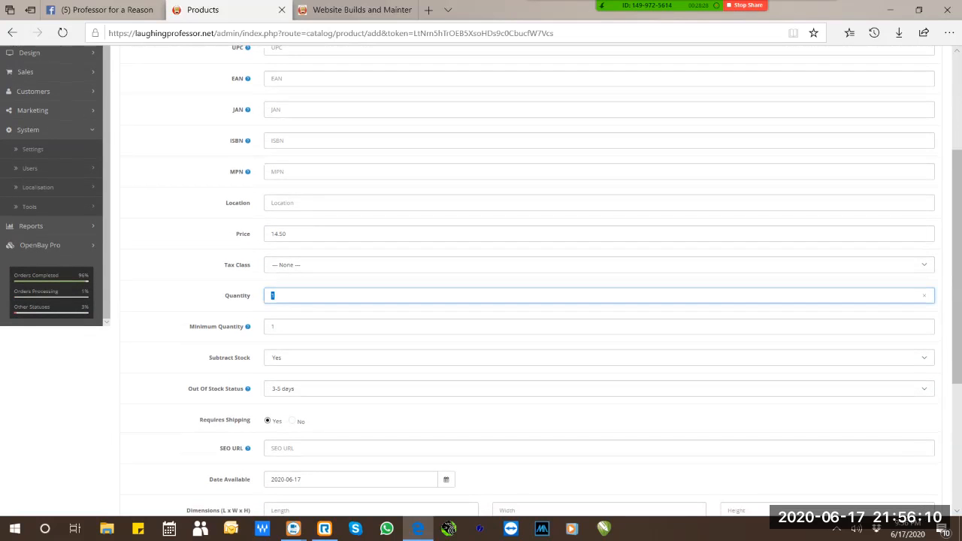
text(30)
key(Tab)
text(1)
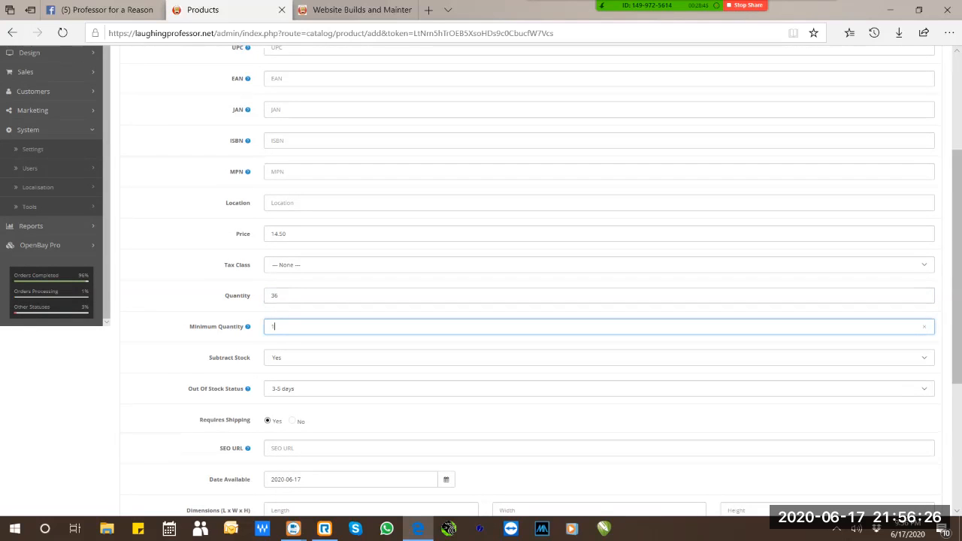
double_click(275, 295)
text(74)
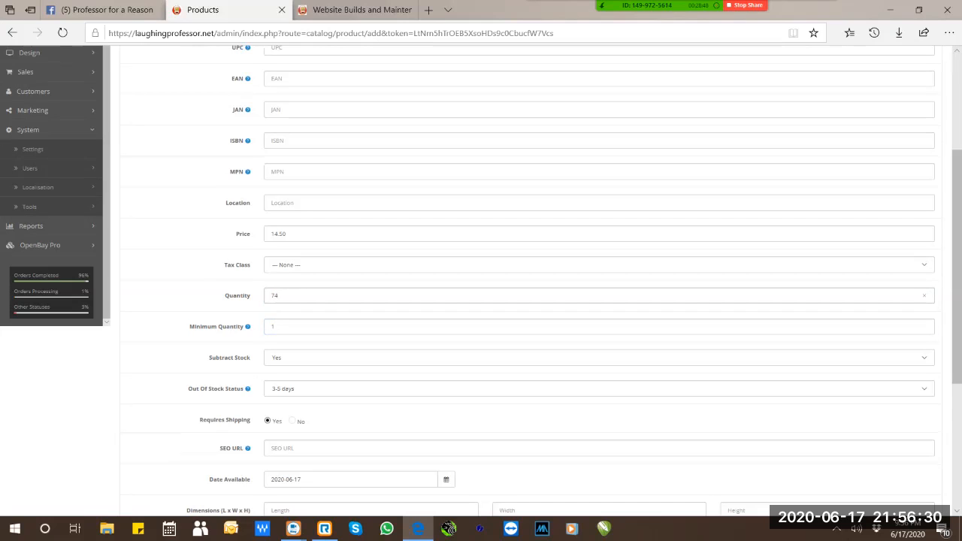
key(Tab)
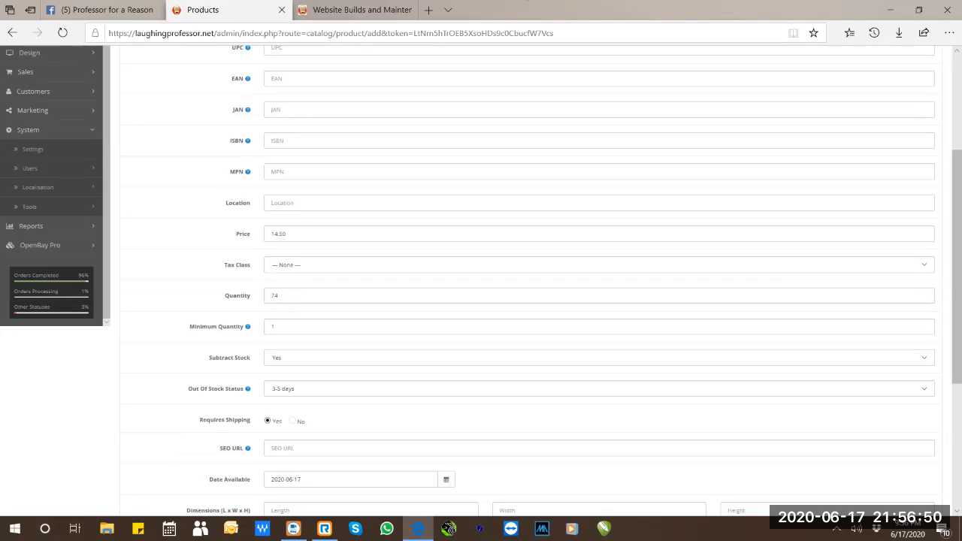
double_click(272, 326)
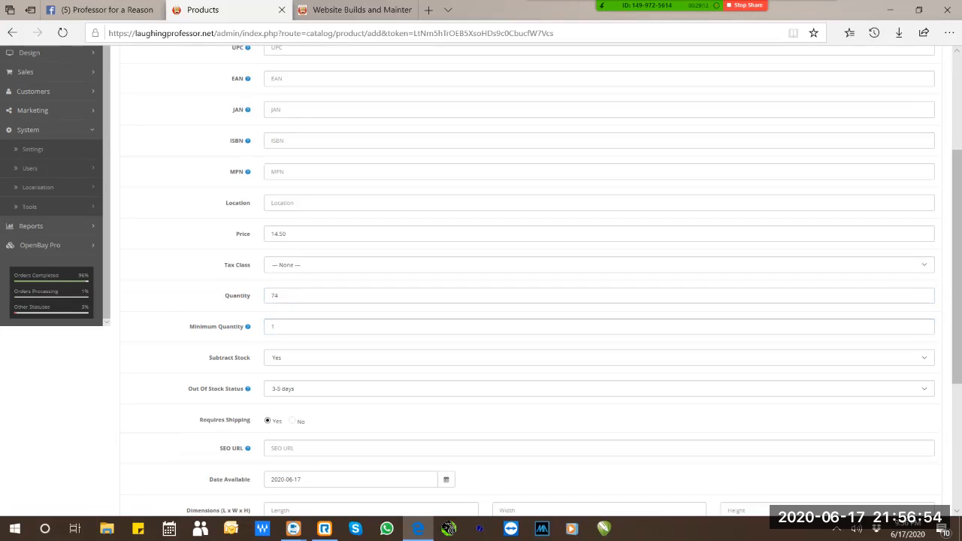
text(2)
key(ctrl+a)
text(10)
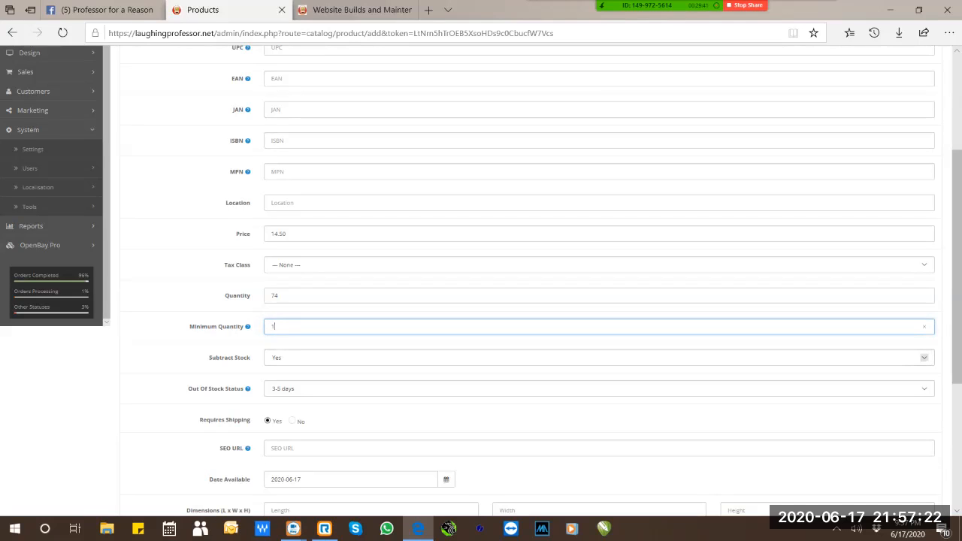
Select Yes for the product's Subtract Stock option.
click(285, 355)
click(272, 359)
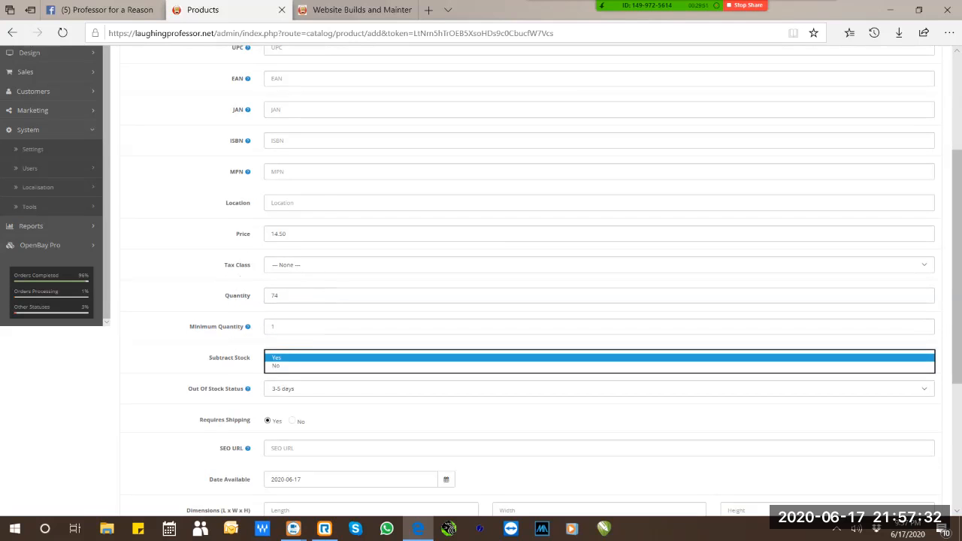
click(277, 357)
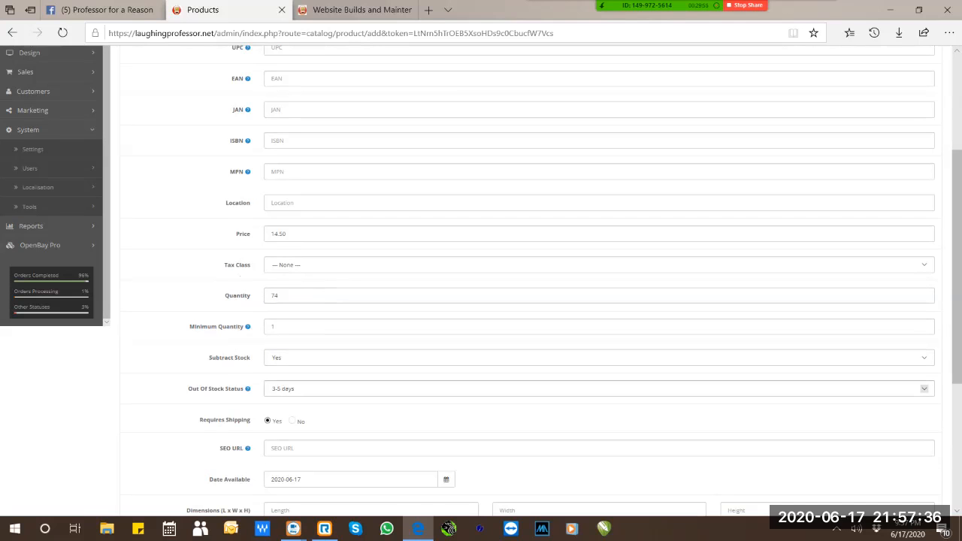
Switch the product's out-of-stock status to Out Of Stock and back to 3-5 days.
click(924, 388)
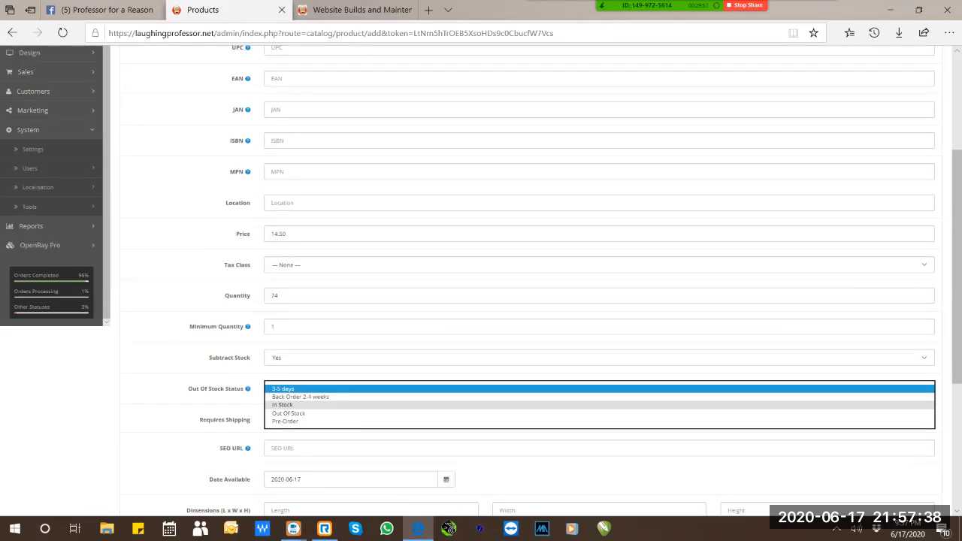
click(289, 413)
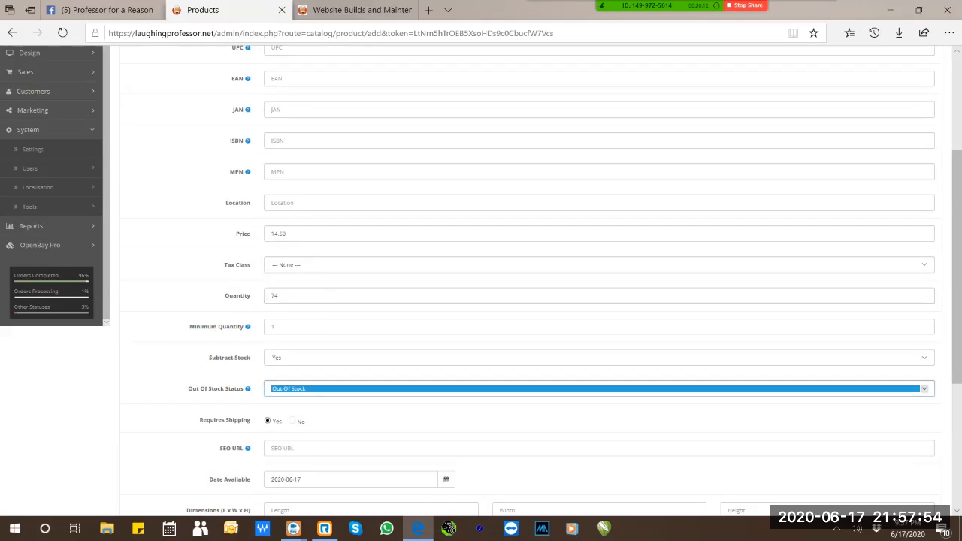
click(300, 388)
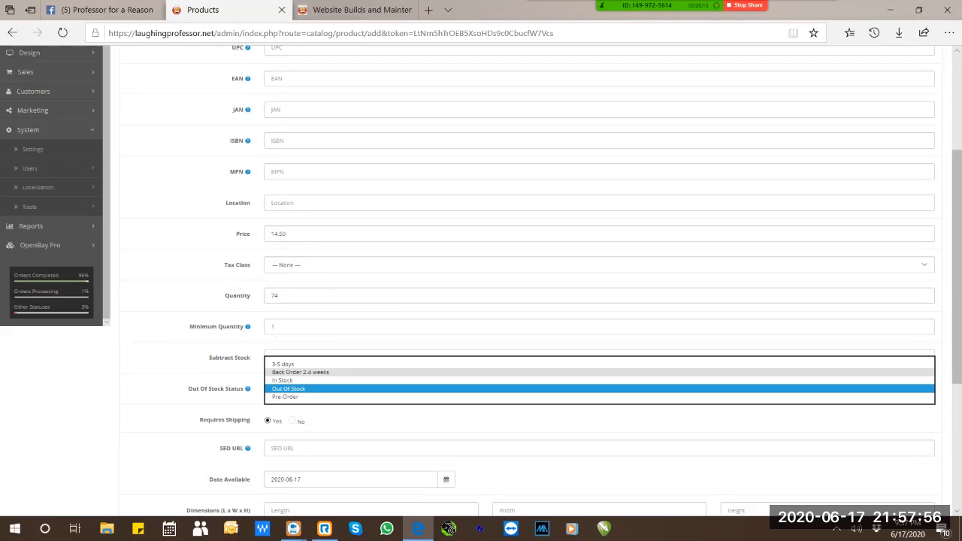
click(293, 364)
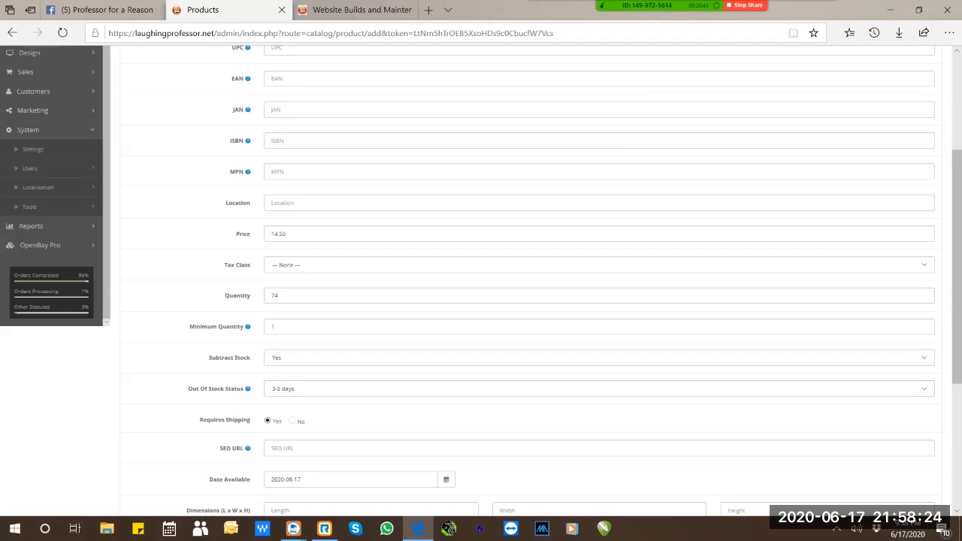
Set Requires Shipping to No and enter mug-personalized-11oz-11_oz as the SEO URL.
click(292, 421)
scroll(526, 278, down, 3)
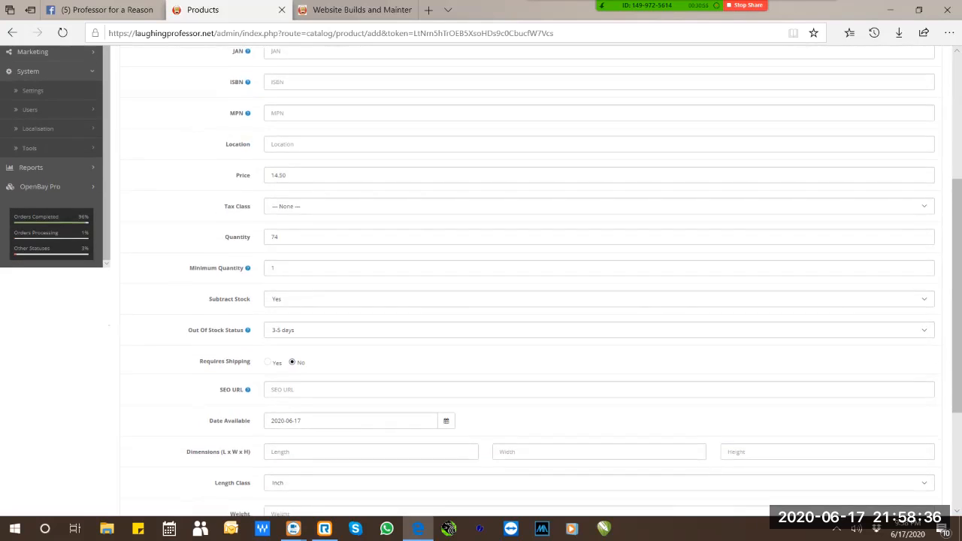
click(301, 272)
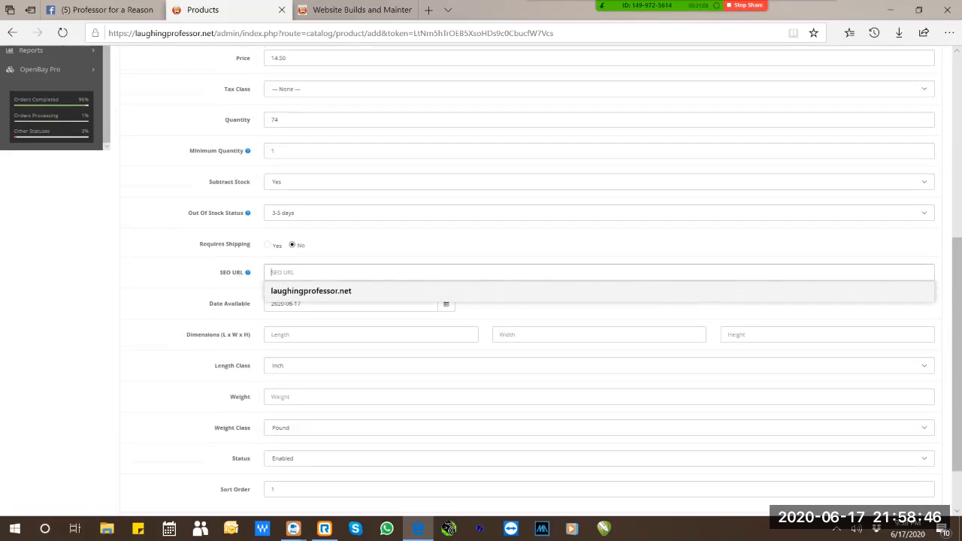
text(mug-personalized)
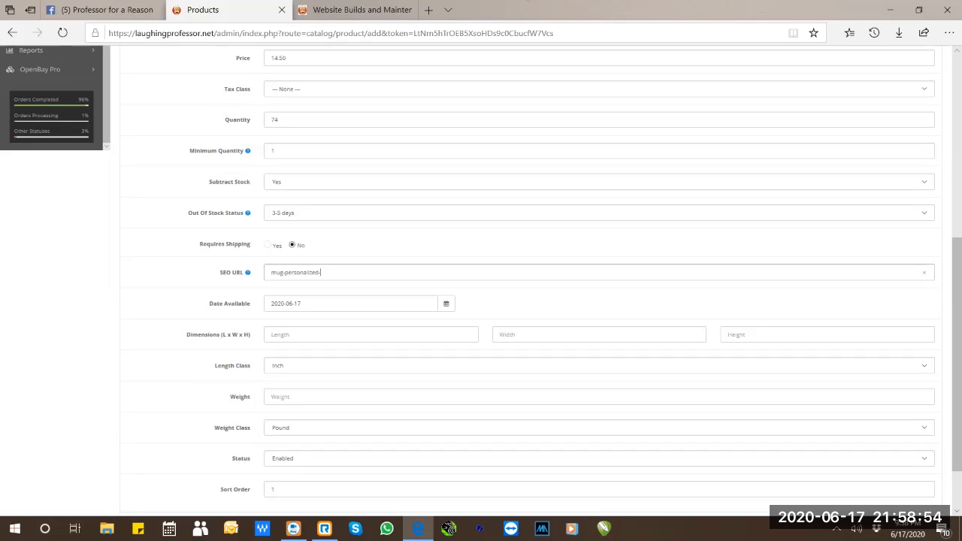
text(-11oz-11_oz)
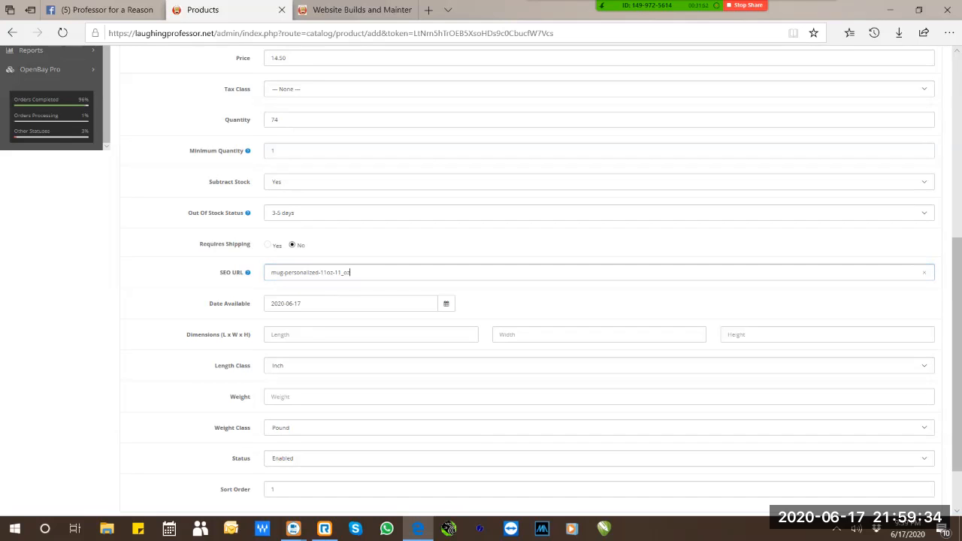
key(ctrl)
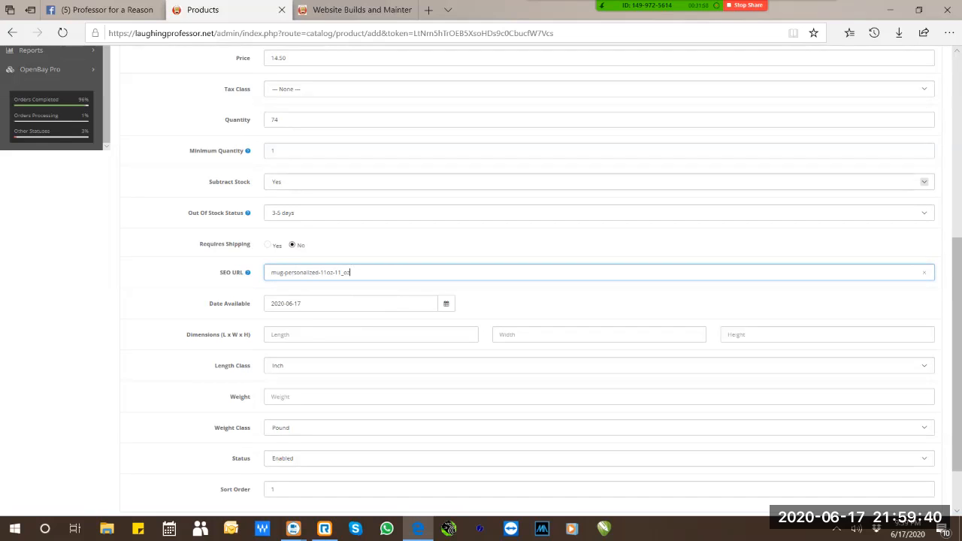
click(599, 335)
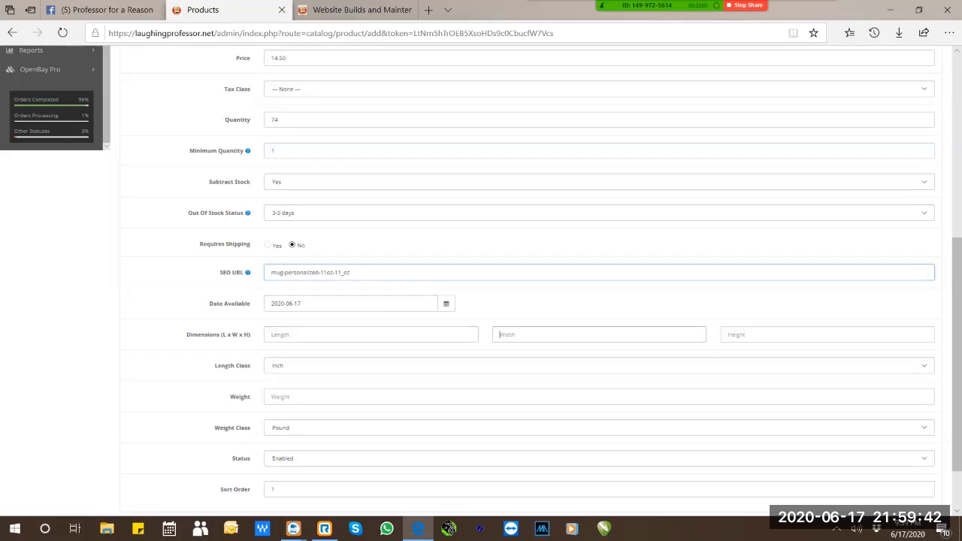
text(11 oz)
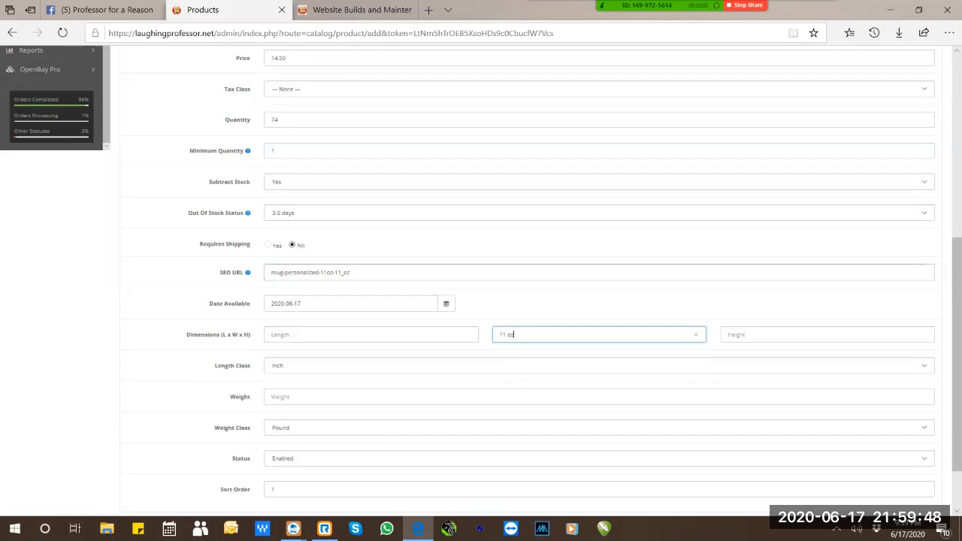
key(ctrl)
key(ctrl)
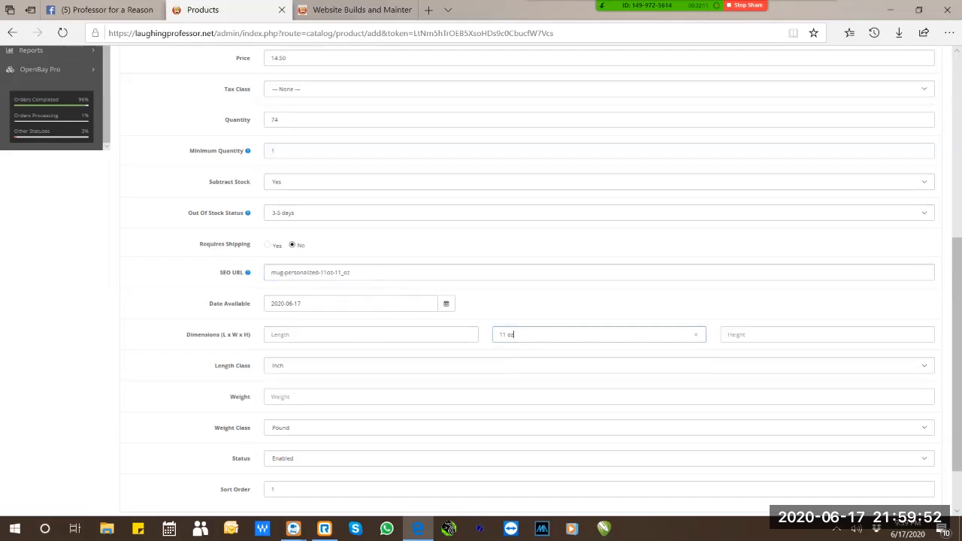
key(BackSpace)
key(BackSpace)
key(BackSpace)
text(o)
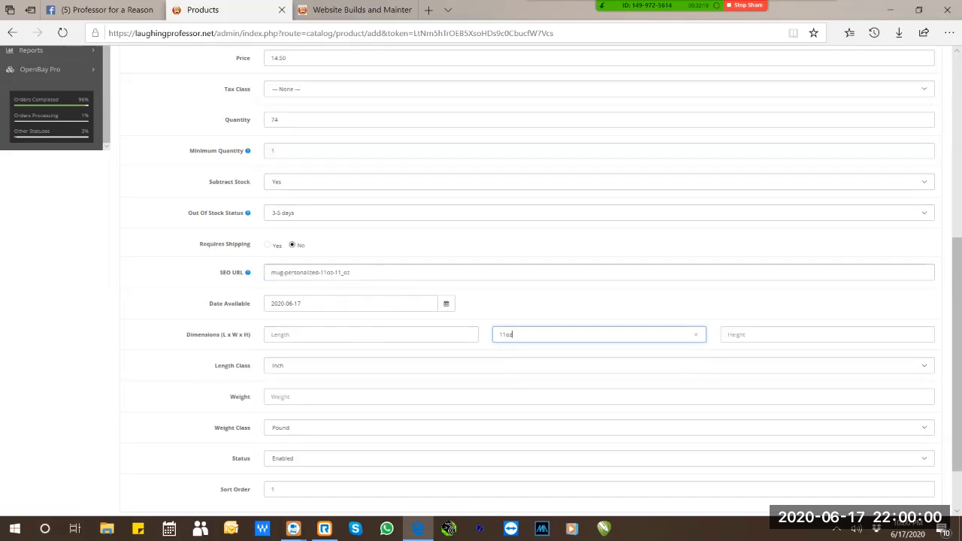
key(ctrl)
key(ctrl)
key(ctrl+a)
key(BackSpace)
Extend the SEO URL so it reads mug-personalized-11oz-11_oz-ceramic_mug-.
click(351, 273)
text(ceram)
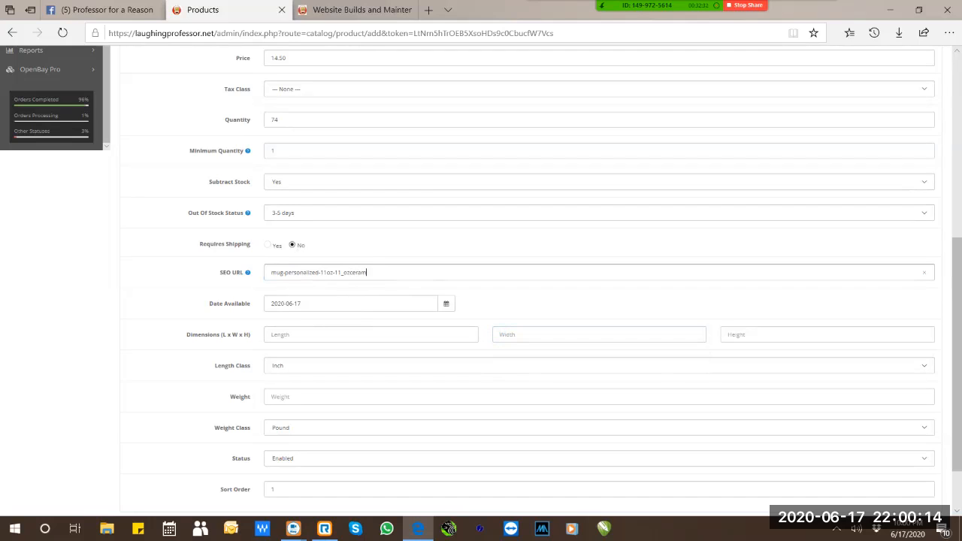
key(BackSpace)
key(BackSpace)
key(BackSpace)
key(BackSpace)
key(BackSpace)
text(-ceramic_mug-)
click(350, 271)
text(-)
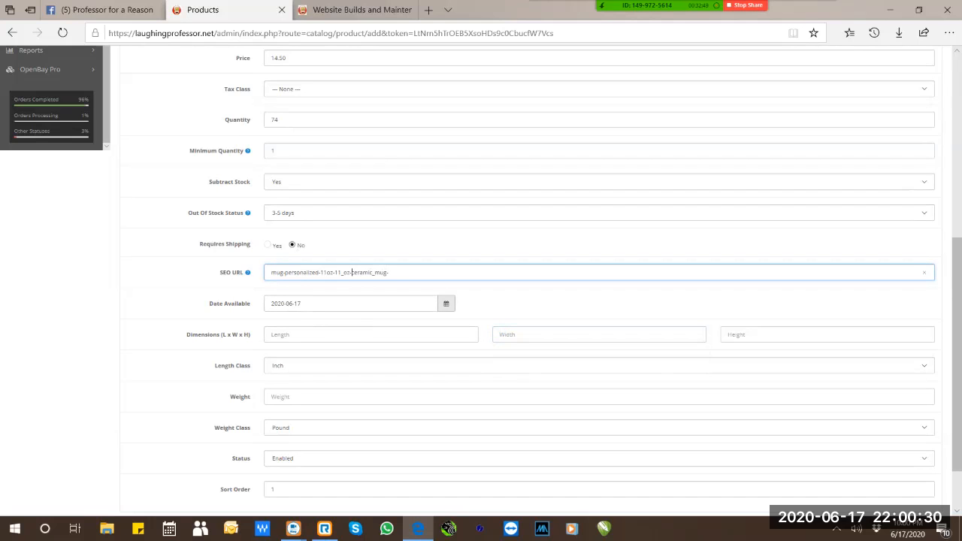
Set the product's Date Available to 2020-06-16.
click(445, 303)
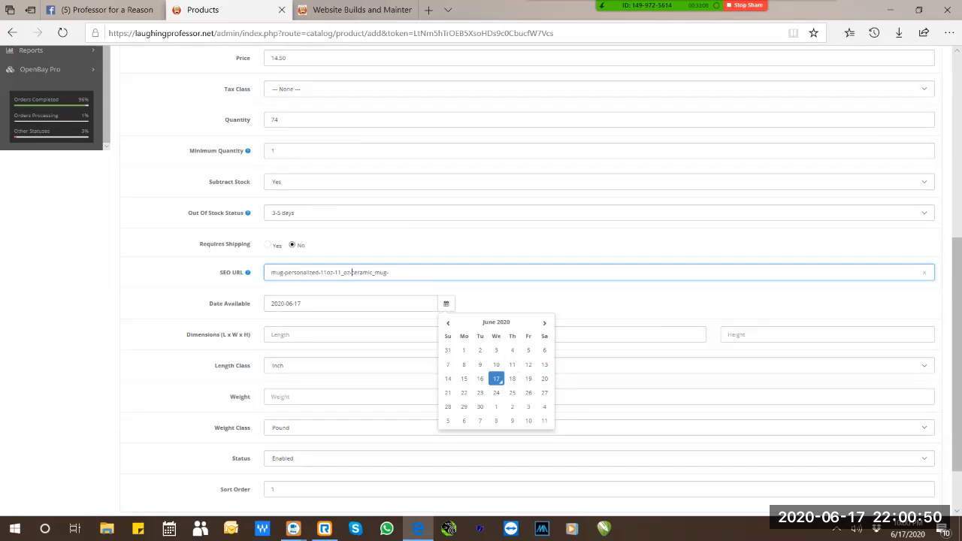
click(480, 377)
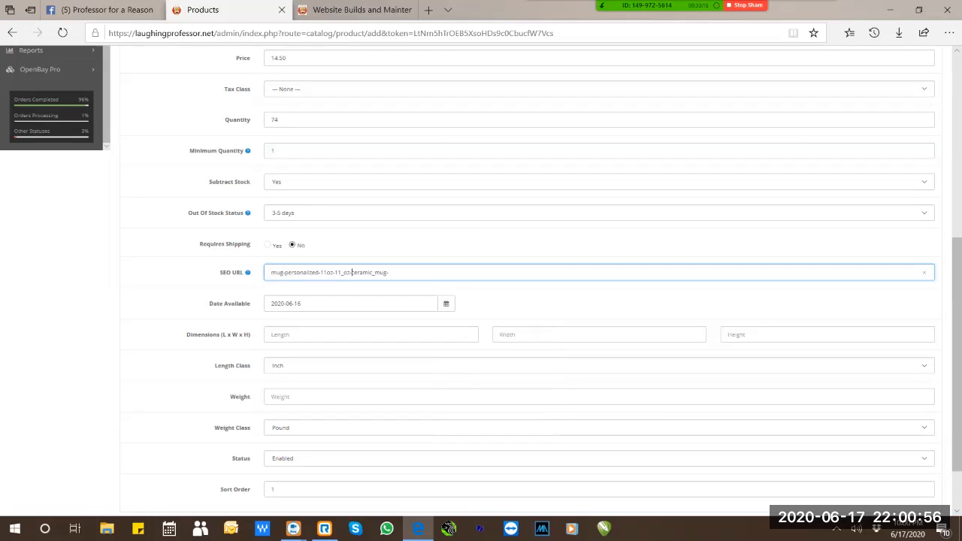
click(446, 302)
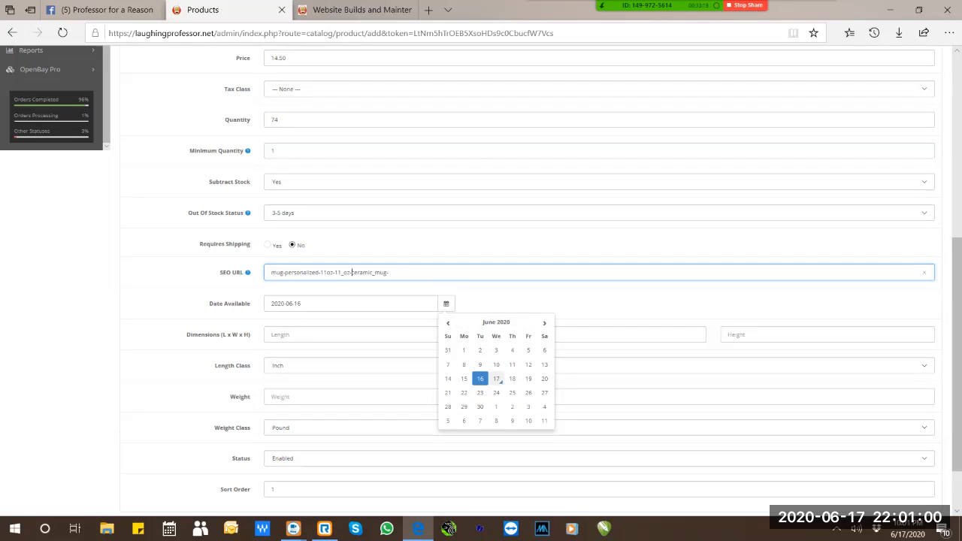
click(496, 378)
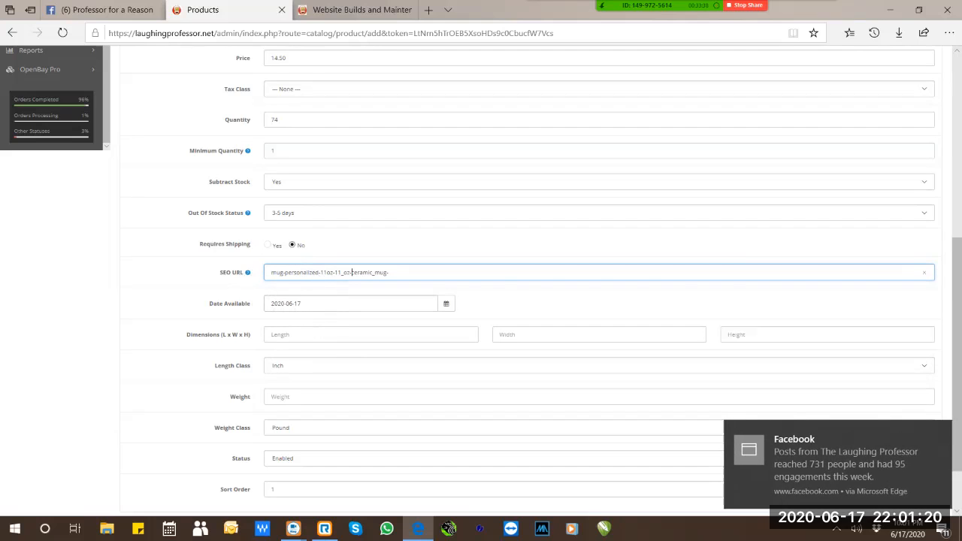
click(445, 303)
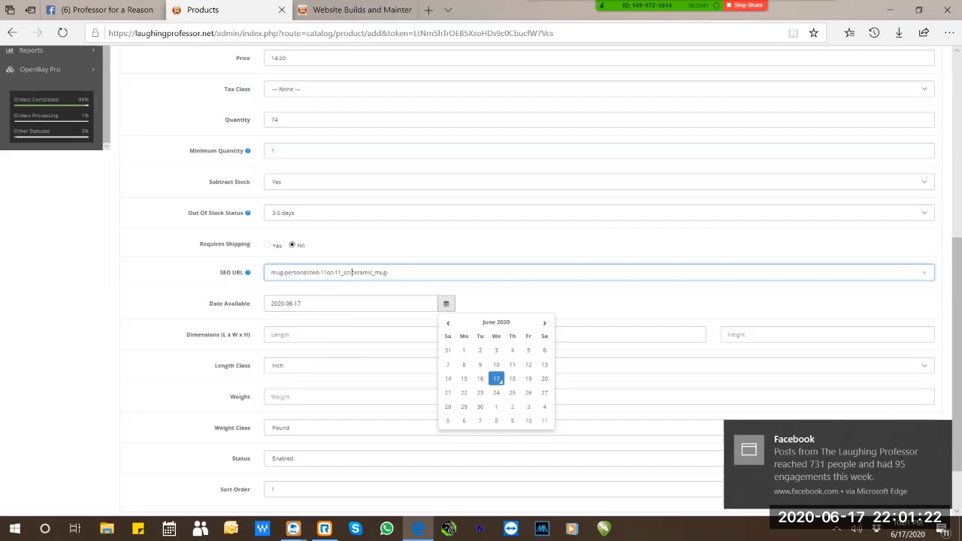
click(479, 378)
Enter product dimensions of 4 x 4 x 4 with Inch as the length class.
key(Tab)
key(Tab)
key(Tab)
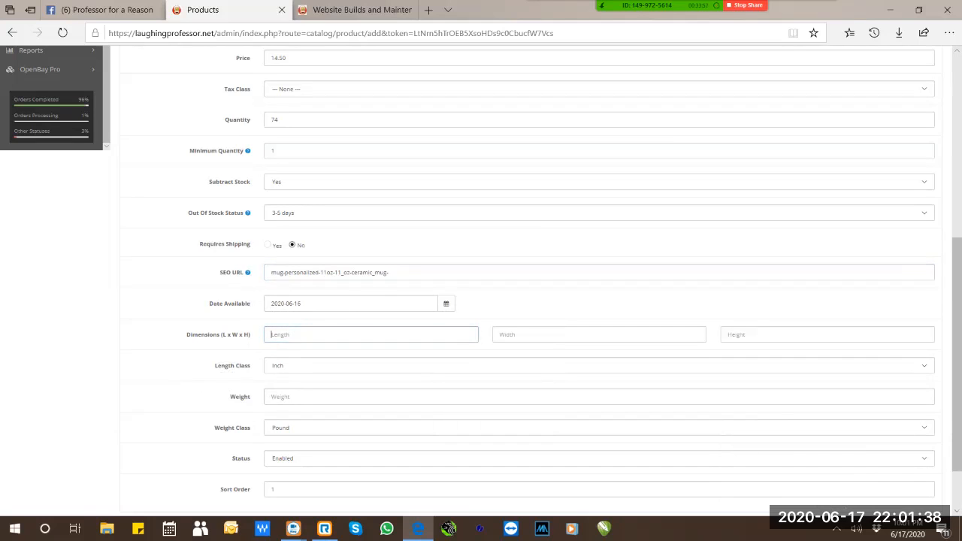
text(4)
key(Tab)
text(4)
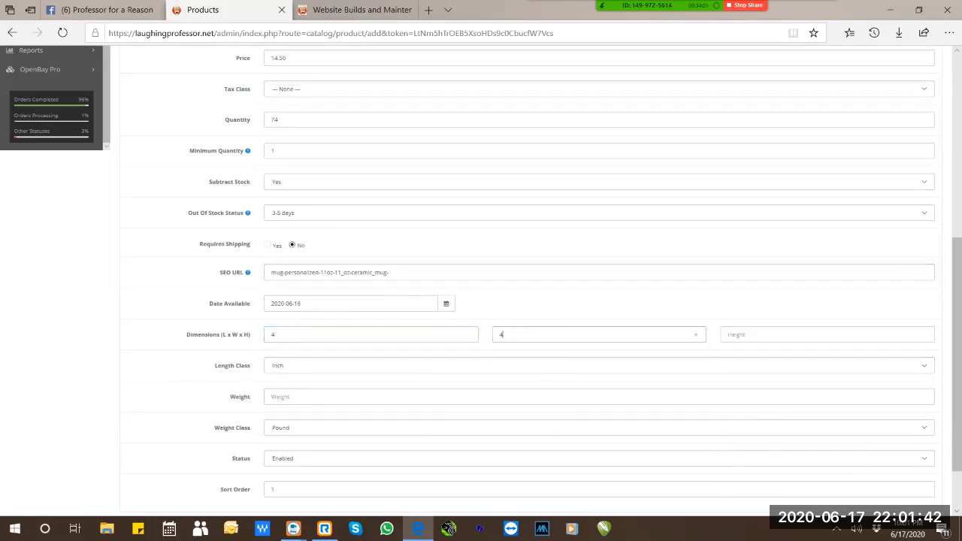
key(Tab)
text(4)
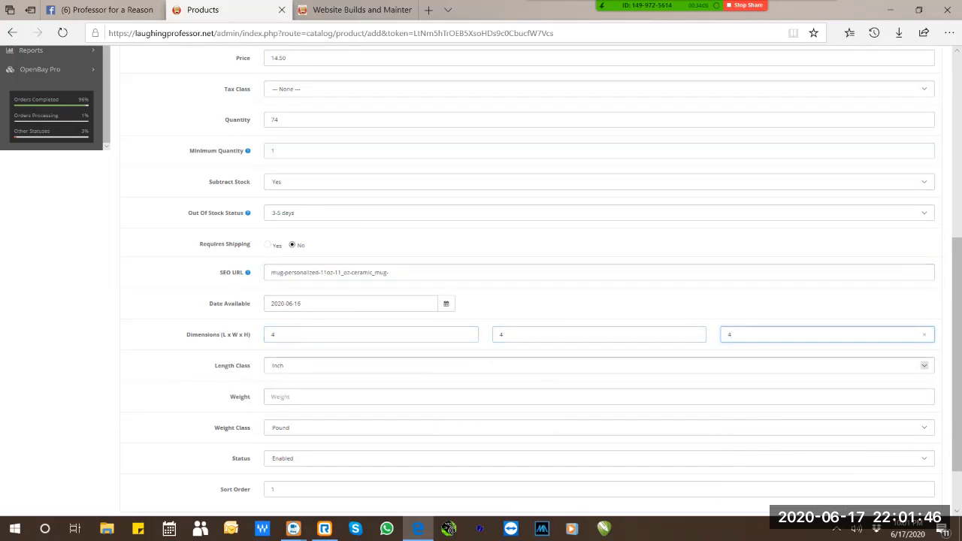
key(Tab)
key(alt+Down)
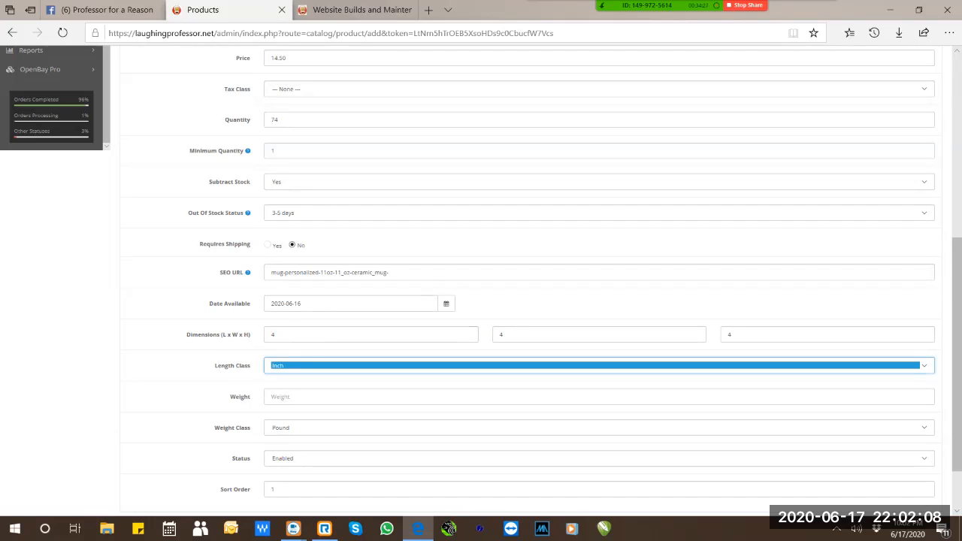
Set the product's weight to 15 and its weight class to Ounce.
key(Tab)
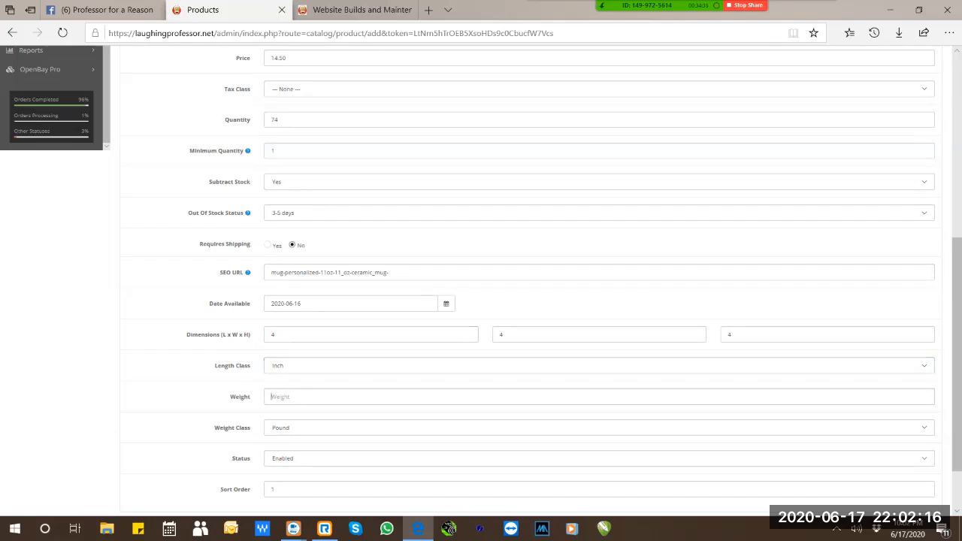
text(15)
key(Tab)
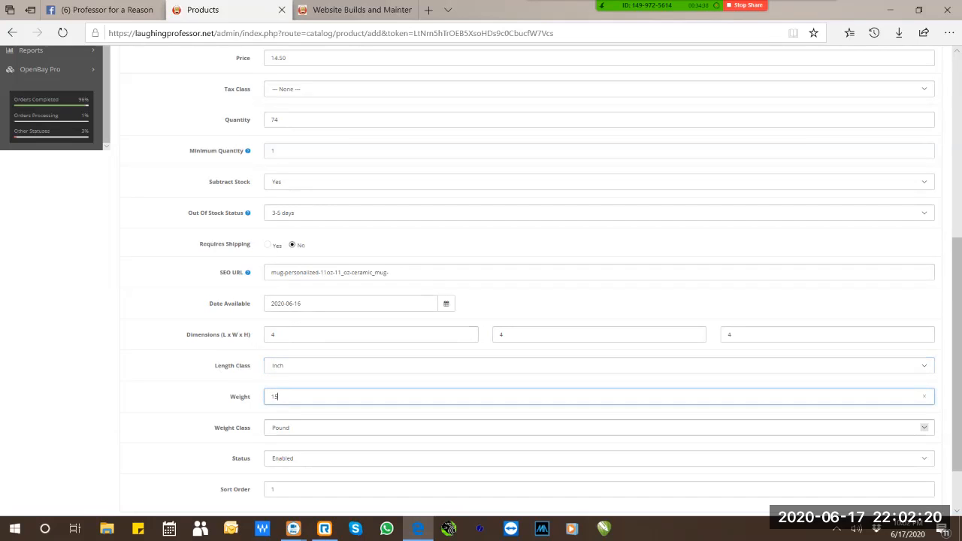
key(alt+Down)
key(Down)
key(Return)
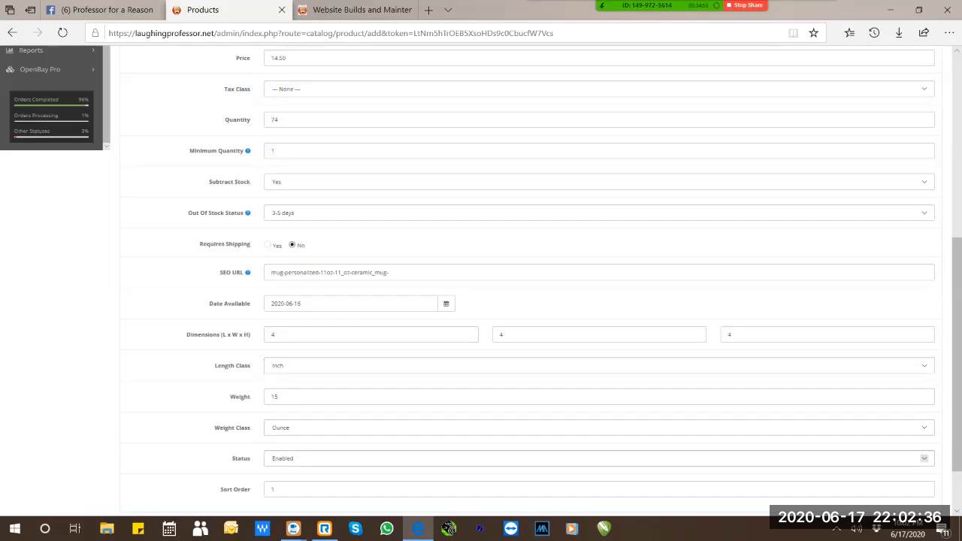
Switch the product's status to Disabled and back to Enabled.
click(923, 458)
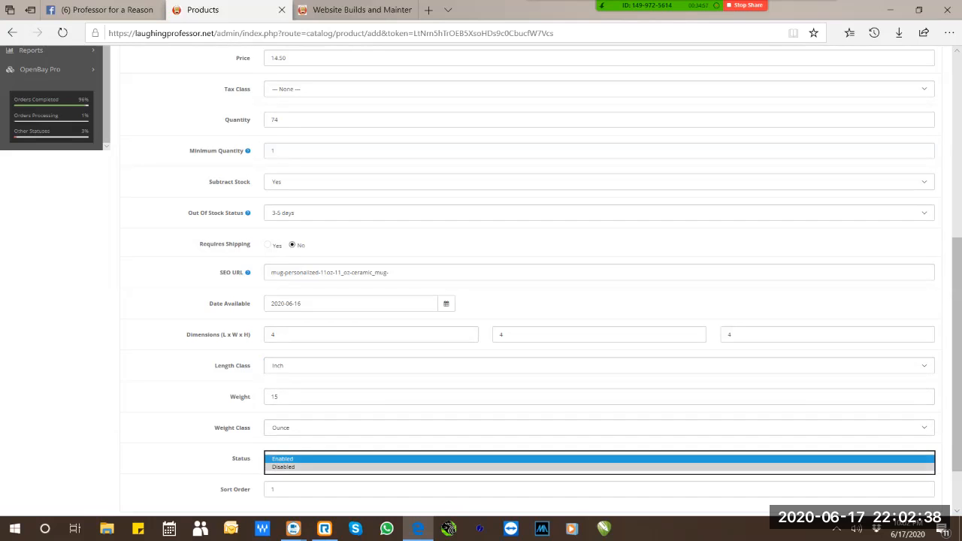
click(921, 466)
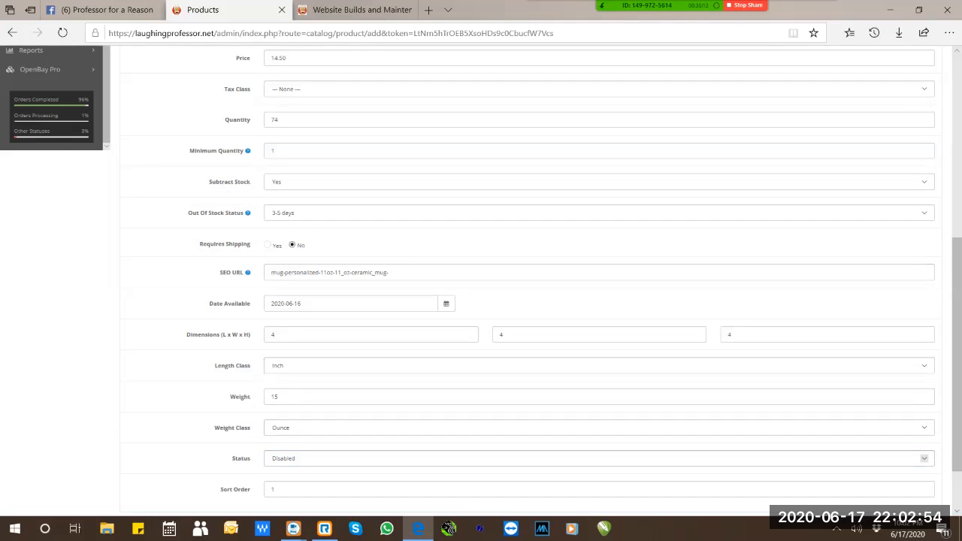
click(599, 458)
click(599, 451)
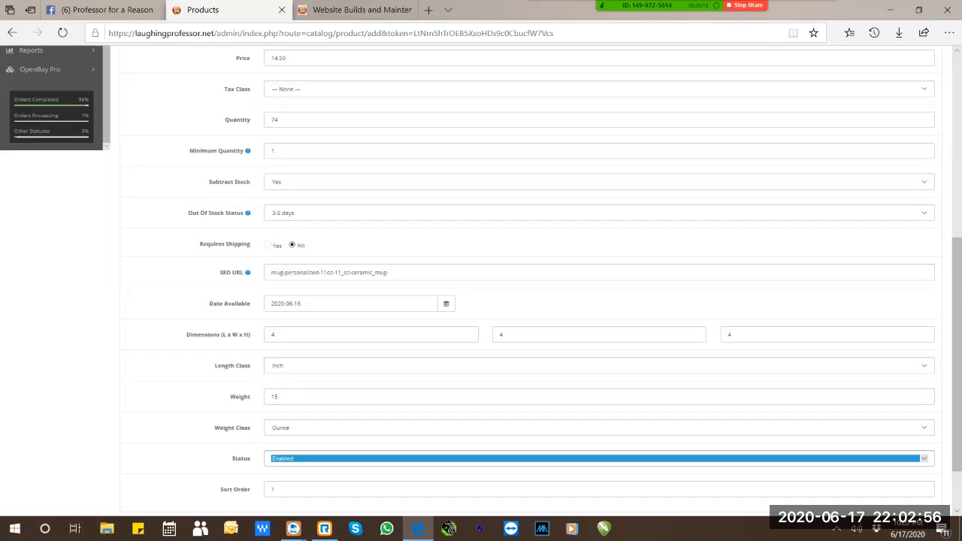
click(278, 396)
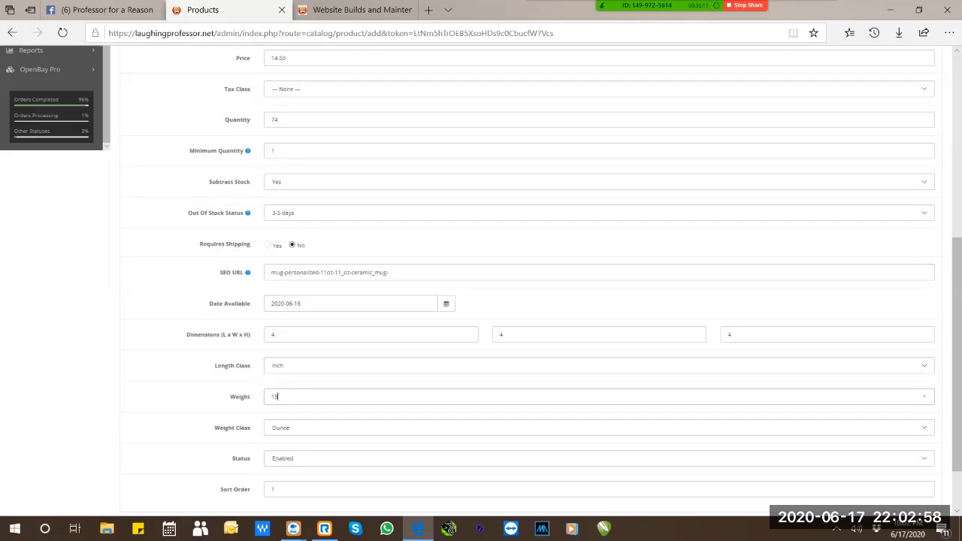
click(598, 458)
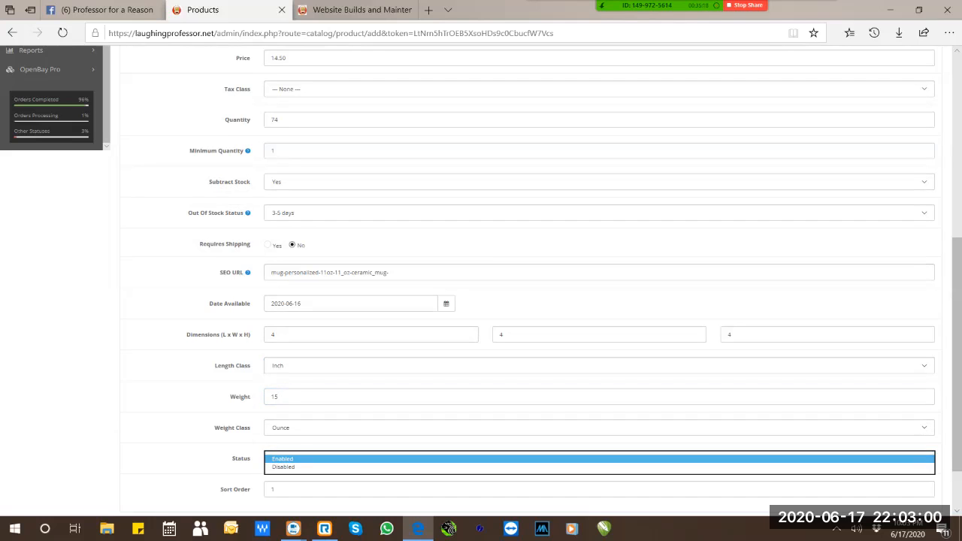
click(599, 458)
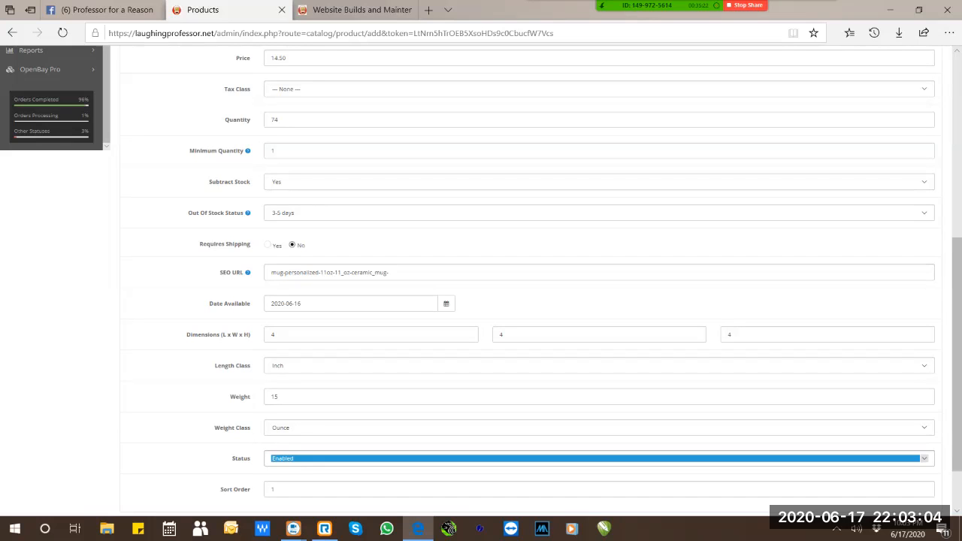
click(598, 474)
Look over the product's data fields and open its Links settings.
scroll(599, 473, down, 1)
scroll(599, 473, up, 1)
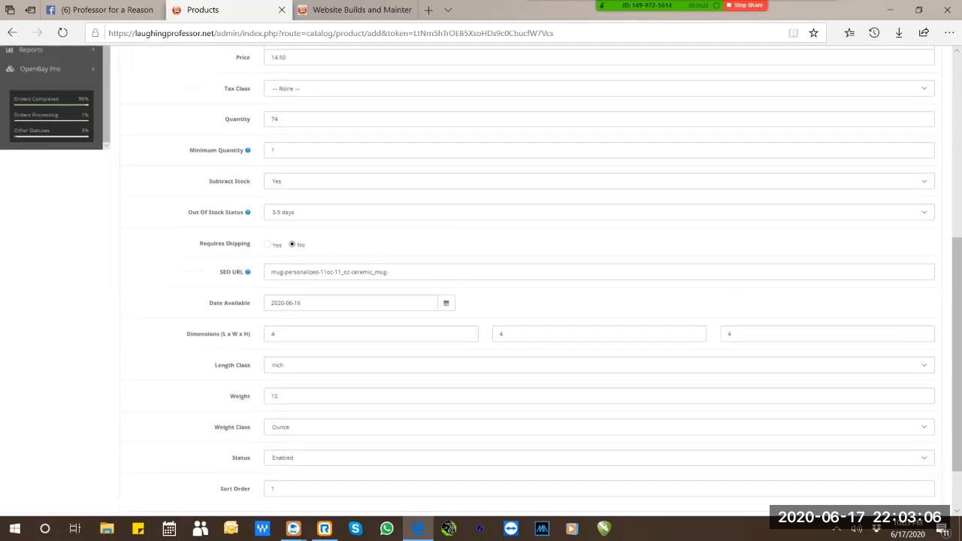
scroll(526, 286, up, 5)
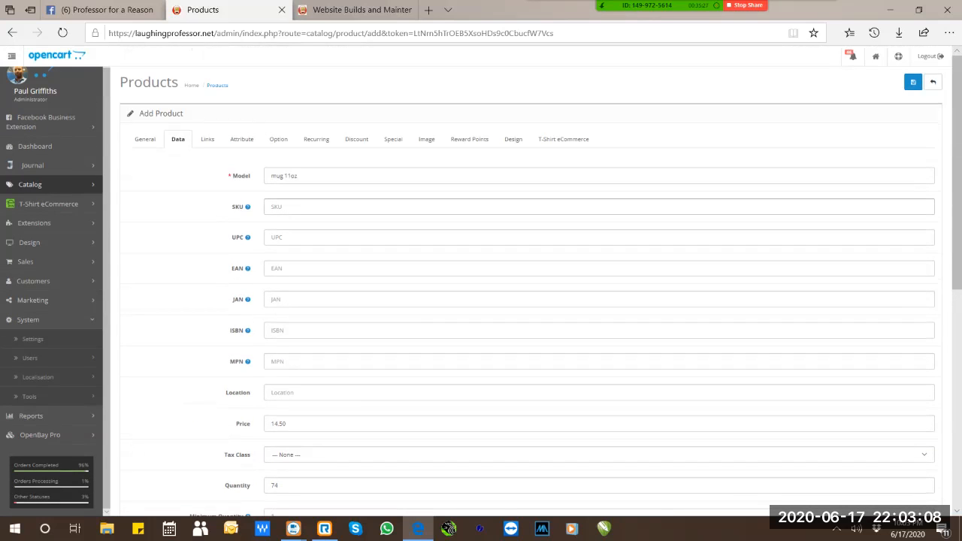
scroll(526, 286, down, 4)
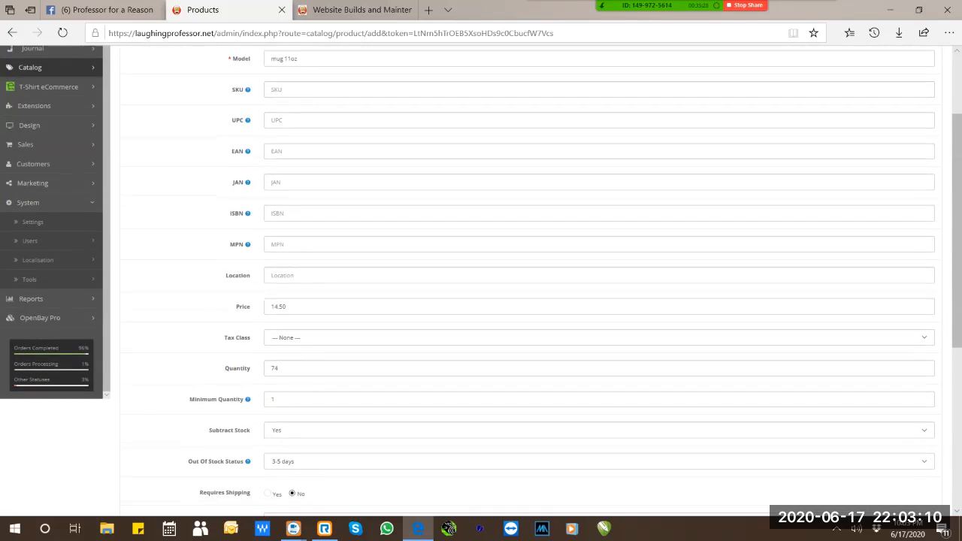
scroll(526, 285, up, 5)
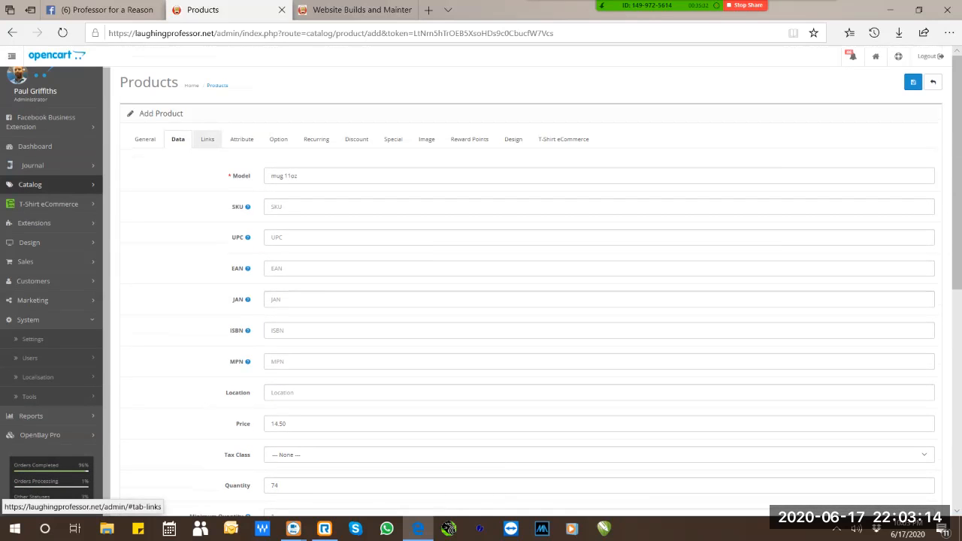
click(208, 140)
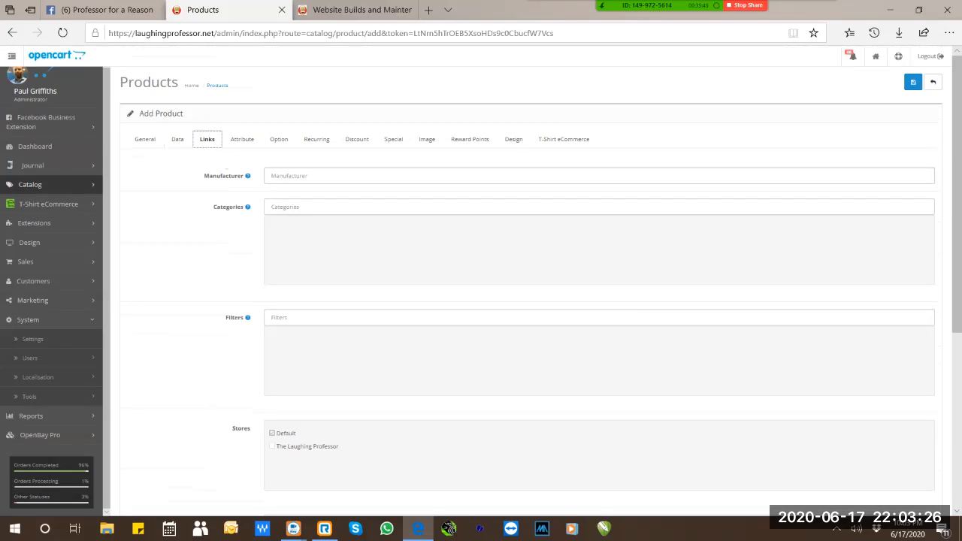
Try Laughing Professor and Hix Corporation as the product's manufacturer, and clear the manufacturer entry.
click(272, 175)
text(laughing)
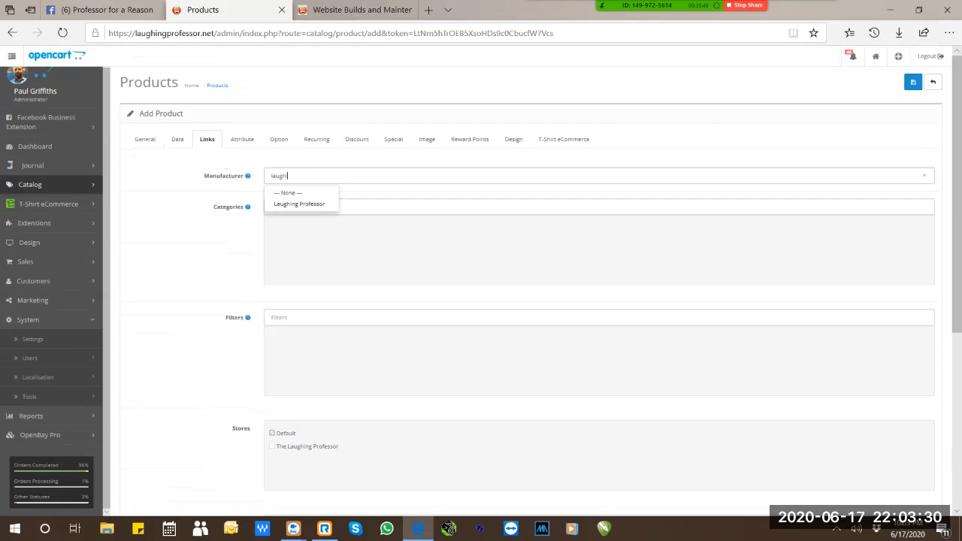
click(299, 204)
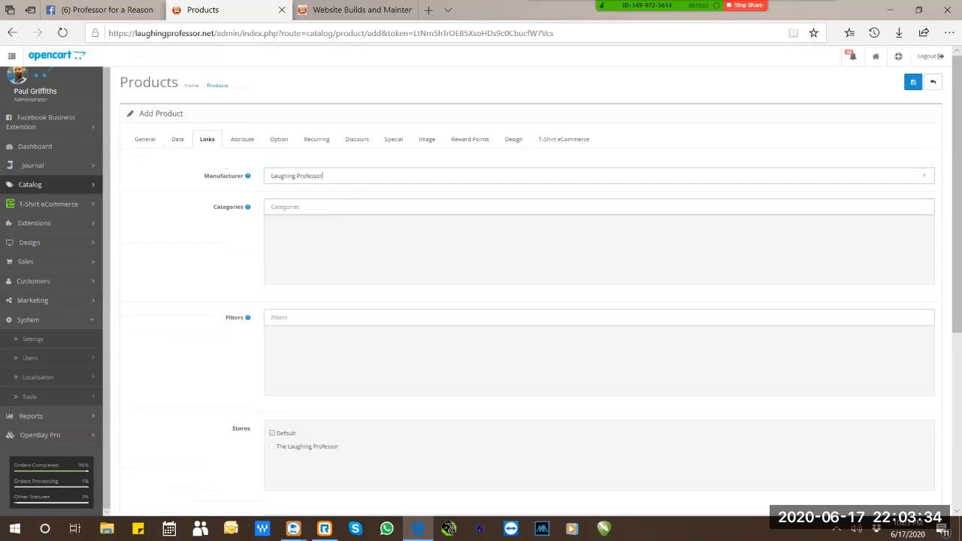
key(ctrl+a)
text(hi)
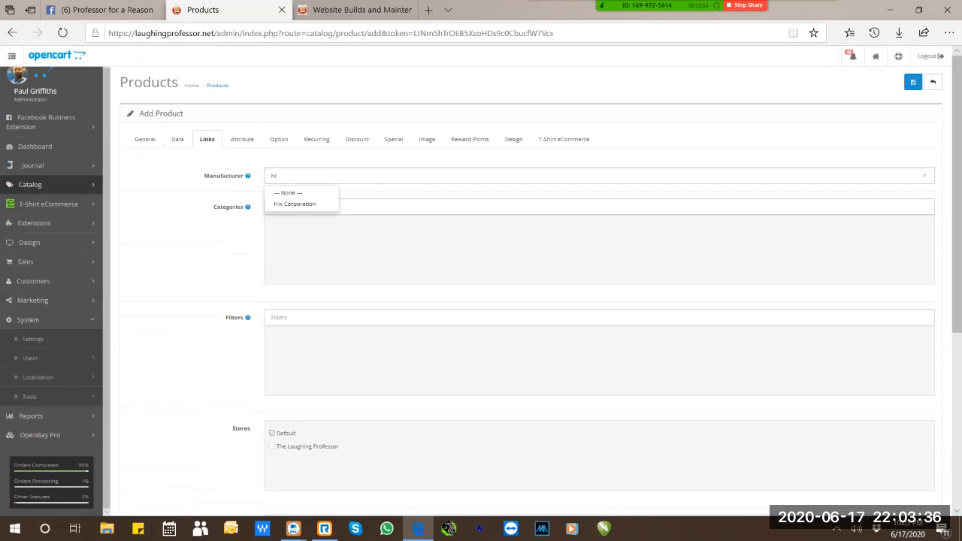
click(294, 204)
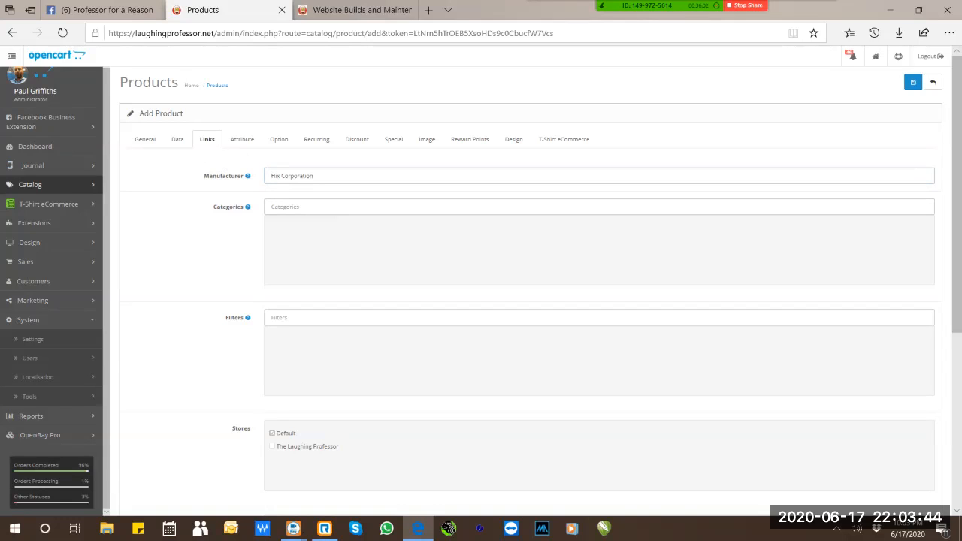
triple_click(292, 176)
key(BackSpace)
click(189, 248)
Assign the product to the categories BLANK Printables and BLANK Printables > For the Vehicle.
click(271, 206)
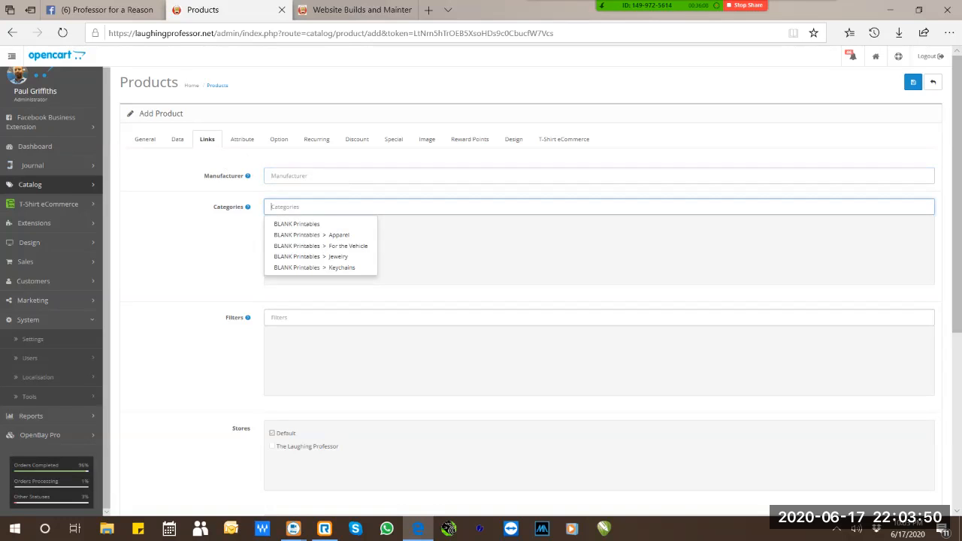
mouse_move(246, 206)
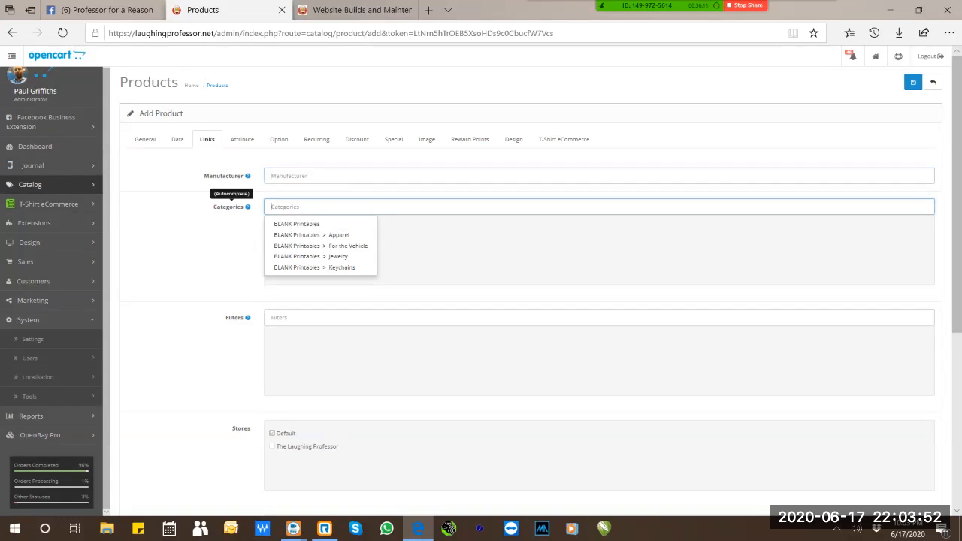
key(ctrl)
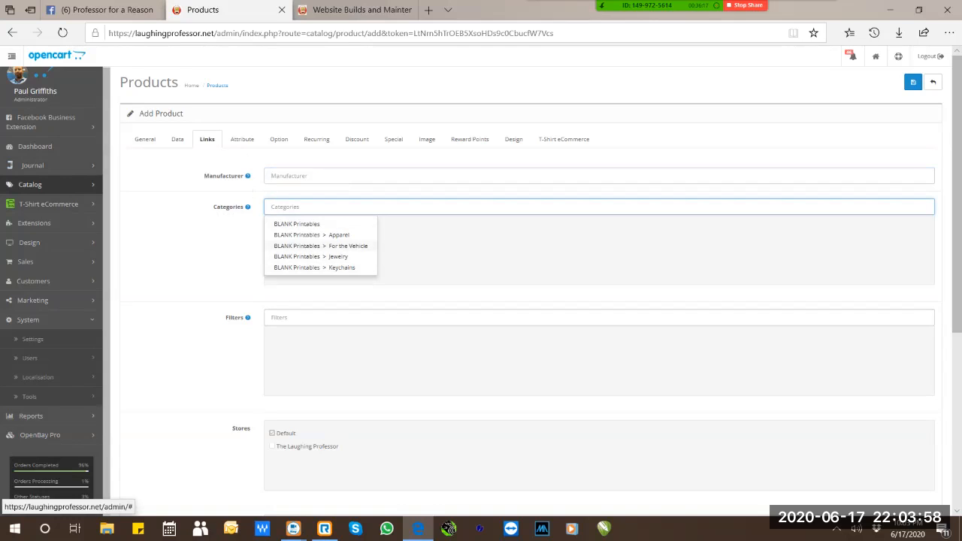
click(297, 224)
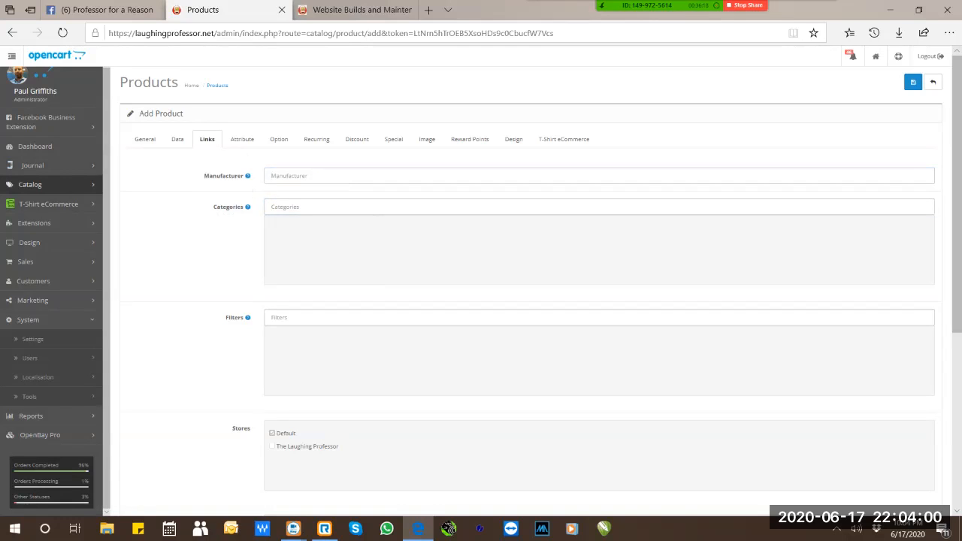
click(297, 206)
click(299, 218)
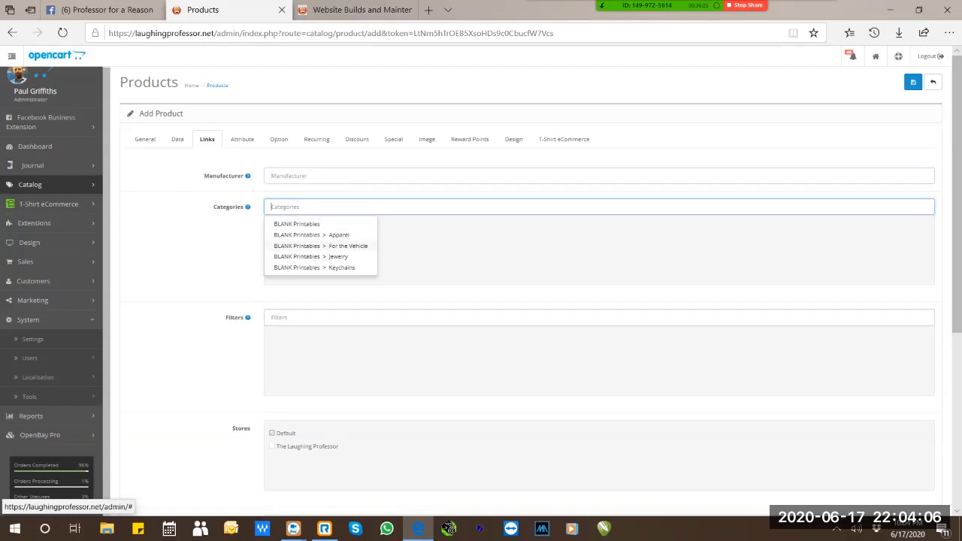
click(323, 245)
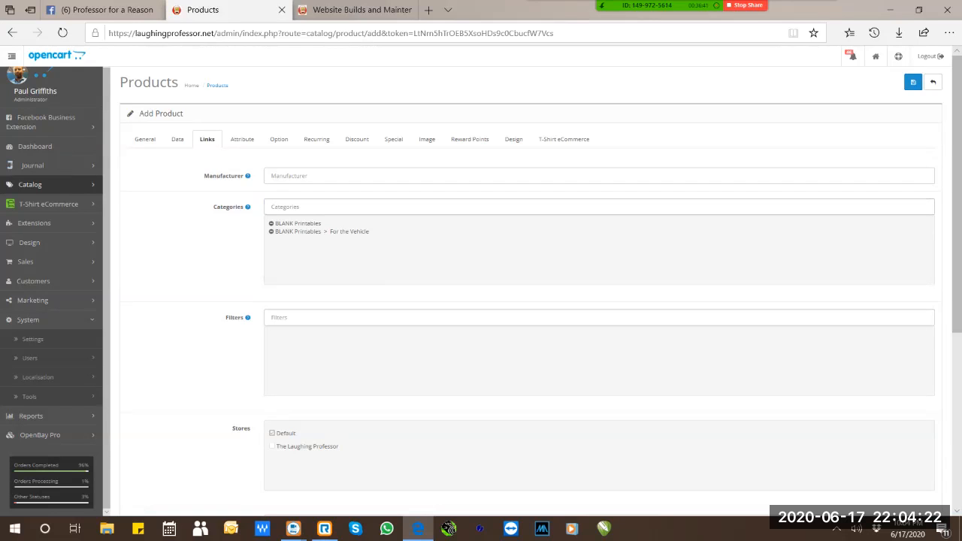
Search the product categories for gift and dad, and clear the search text.
click(323, 207)
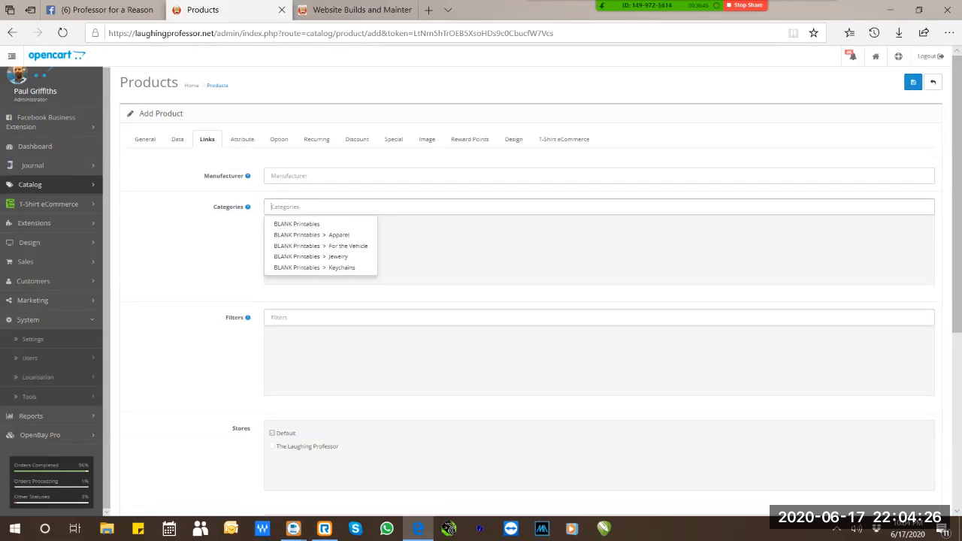
text(s)
text(i)
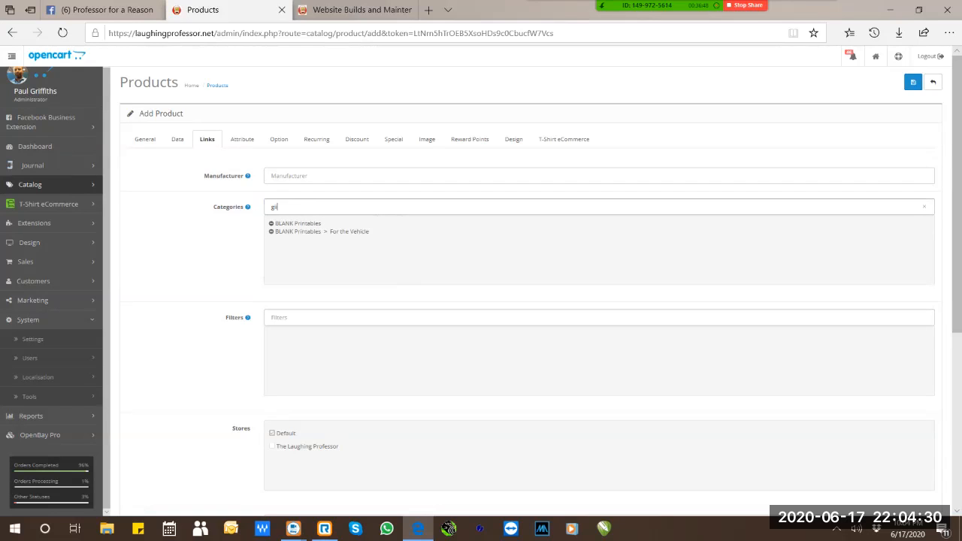
text(ft)
key(ctrl+a)
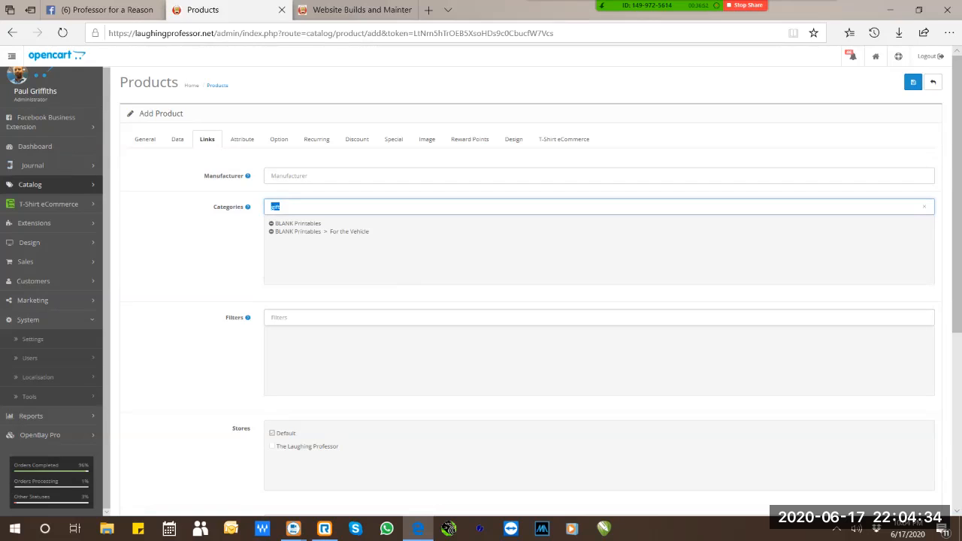
text(dad)
key(BackSpace)
key(BackSpace)
key(BackSpace)
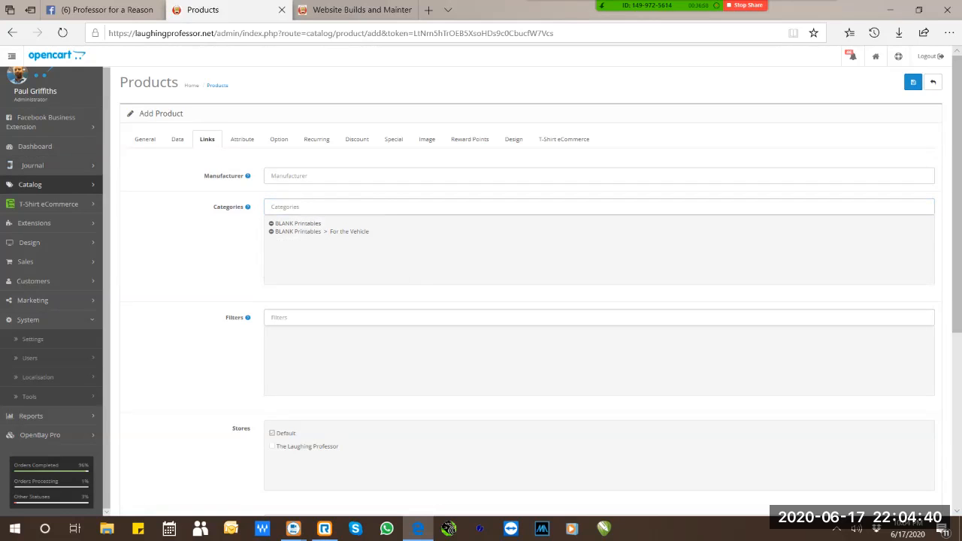
Add the price range filters $0 - $2 and $11 - $50, and remove the $0 - $2 filter.
click(316, 318)
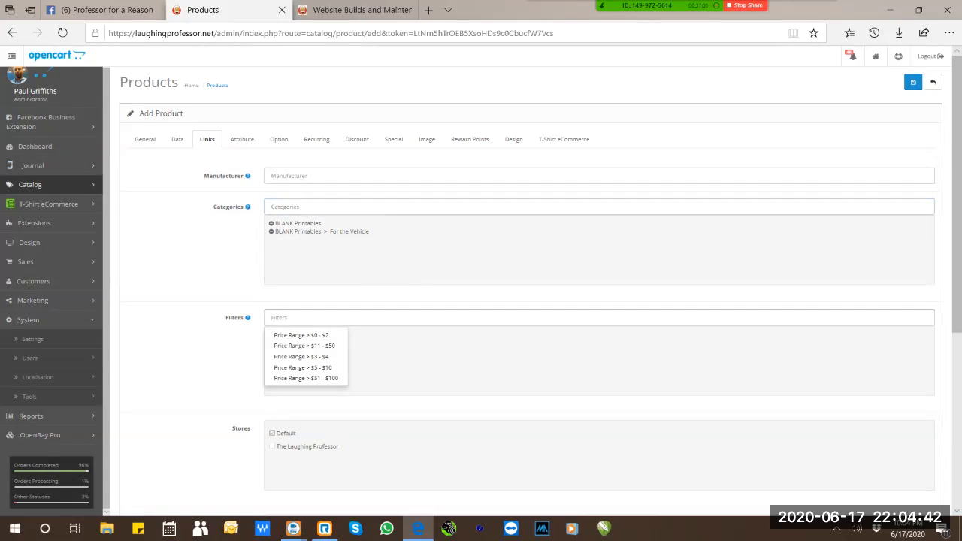
click(302, 334)
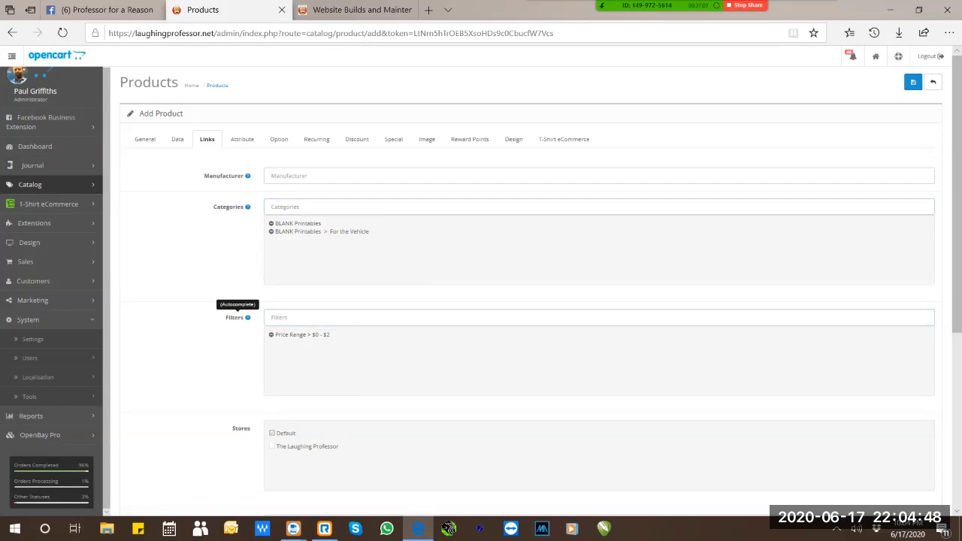
click(240, 317)
key(ctrl)
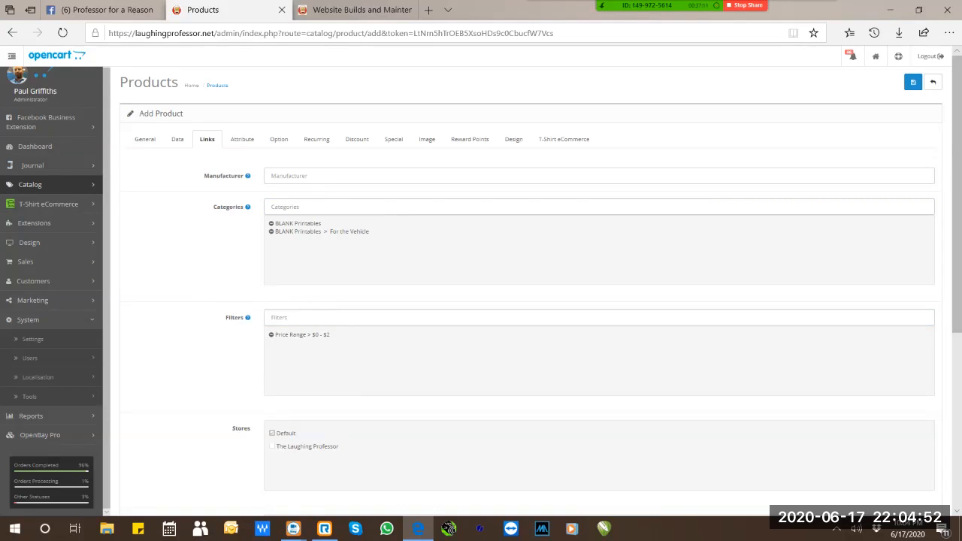
scroll(526, 301, down, 3)
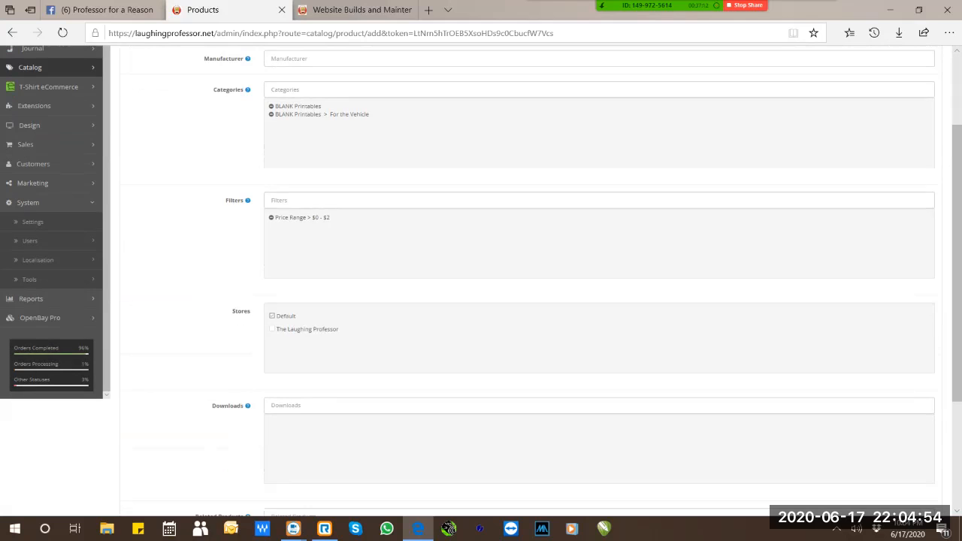
key(ctrl)
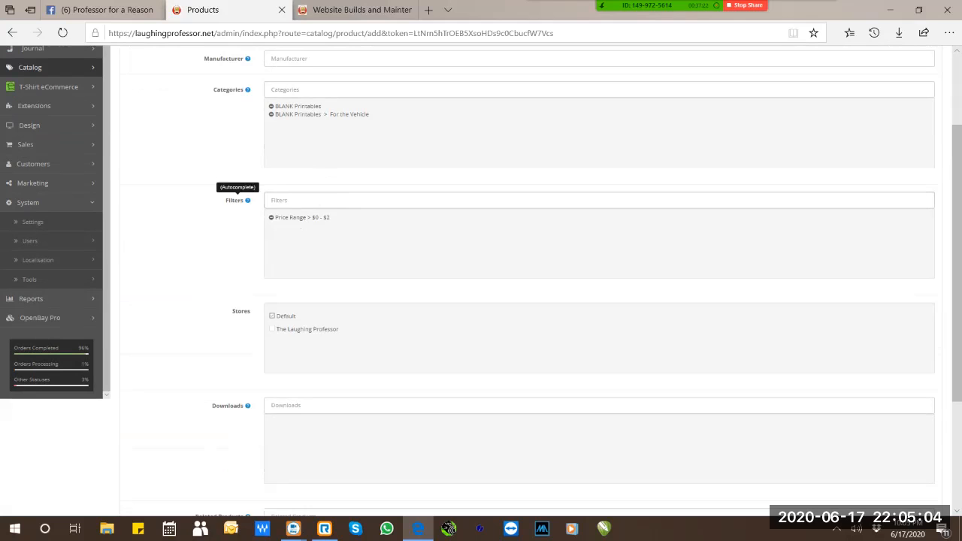
click(300, 200)
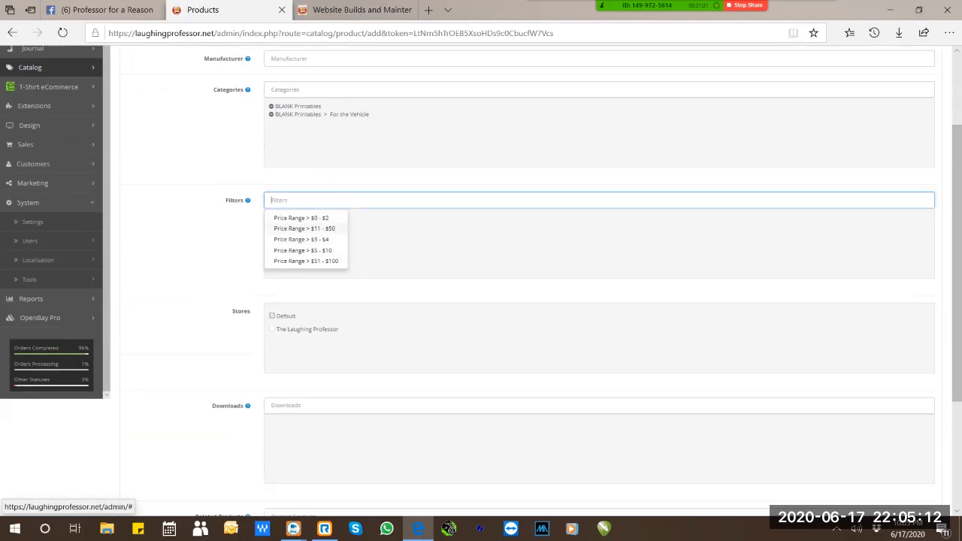
click(304, 227)
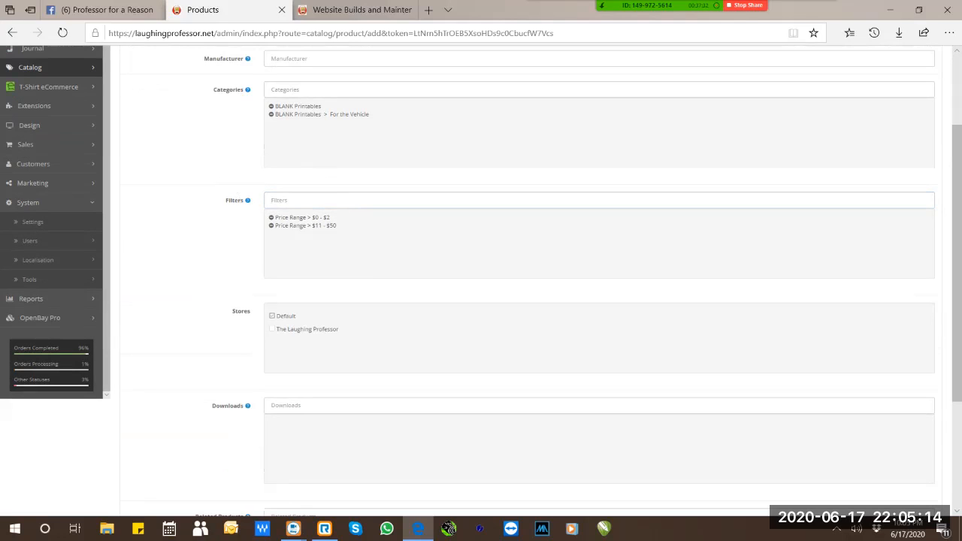
click(271, 218)
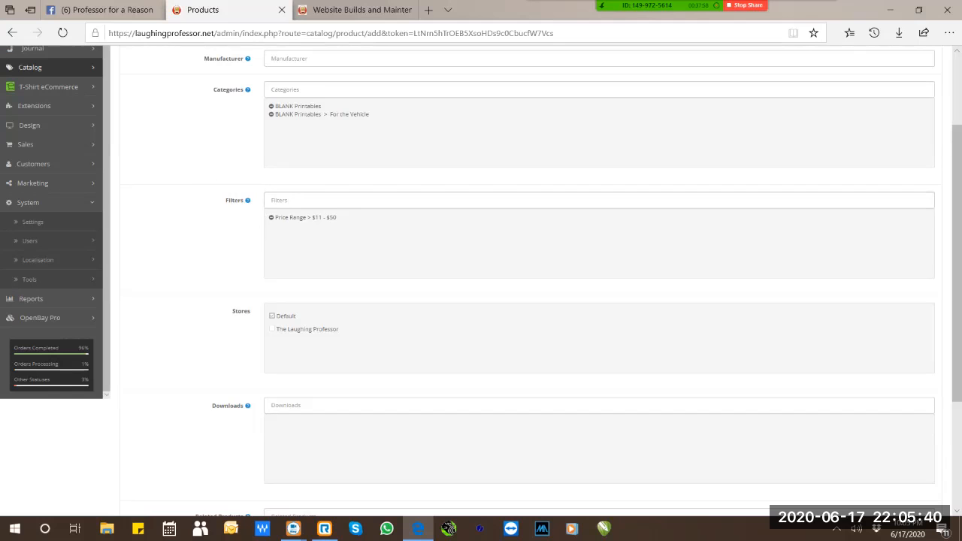
Try assigning the product to The Laughing Professor store, and clear that store's selection.
key(ctrl)
scroll(526, 278, down, 3)
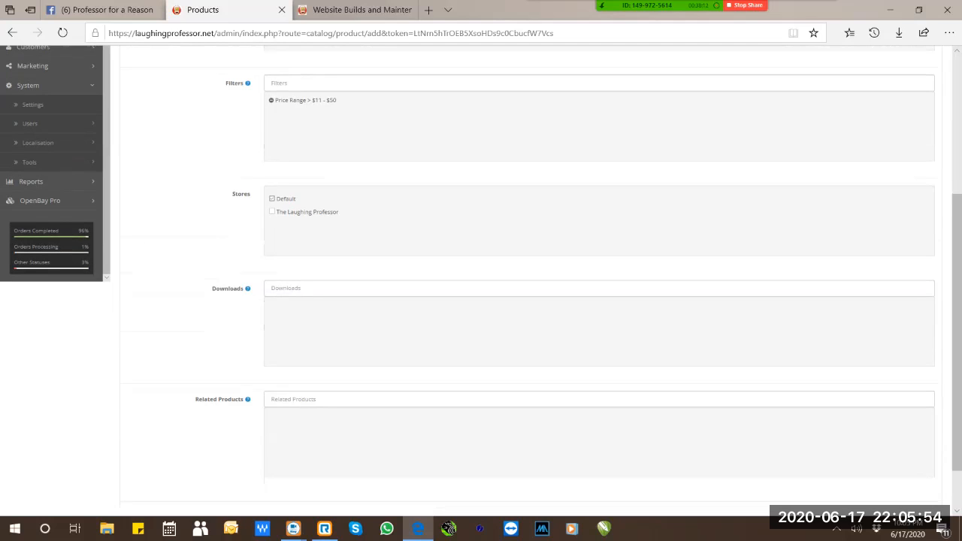
click(309, 212)
click(286, 199)
click(272, 211)
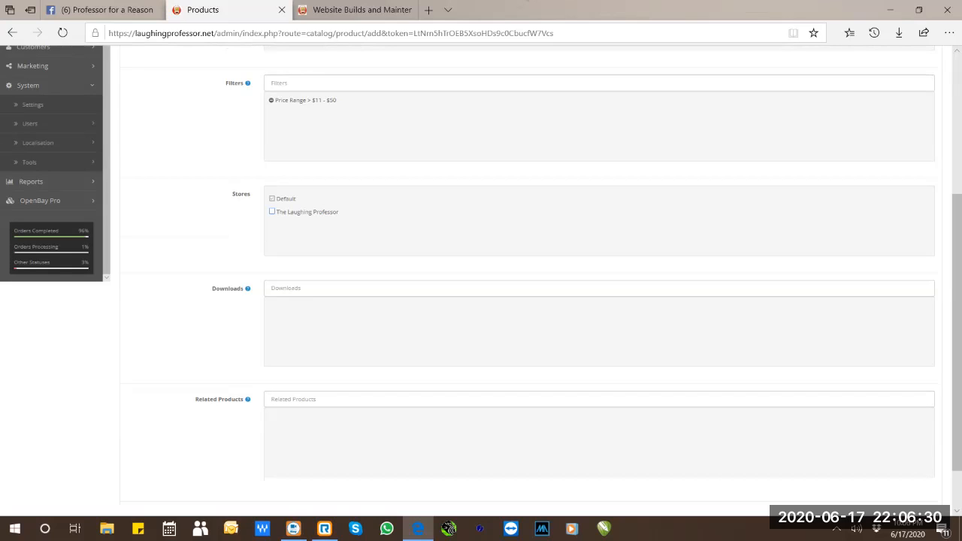
Attach the 2020 calendar file to the product as a download and expand the Catalog section of the admin navigation.
click(308, 289)
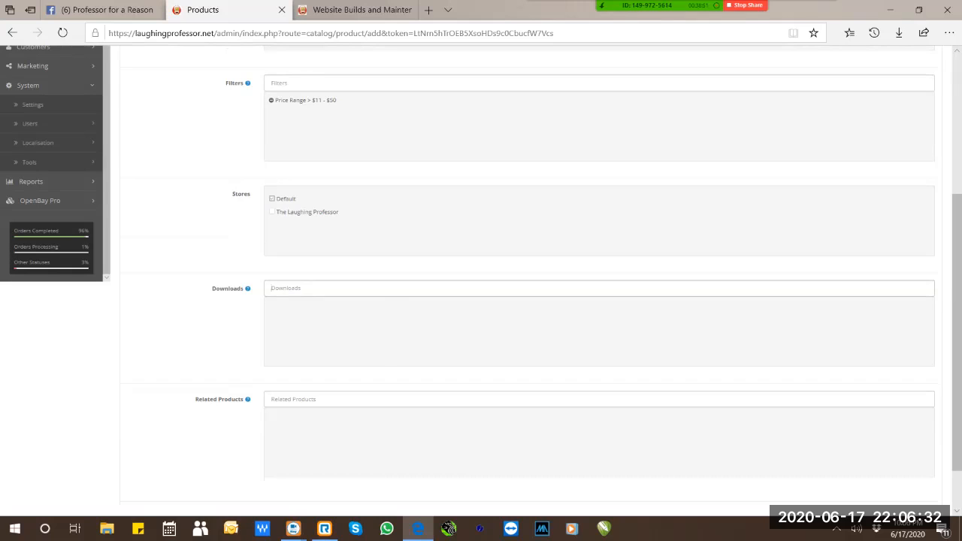
click(297, 305)
click(318, 288)
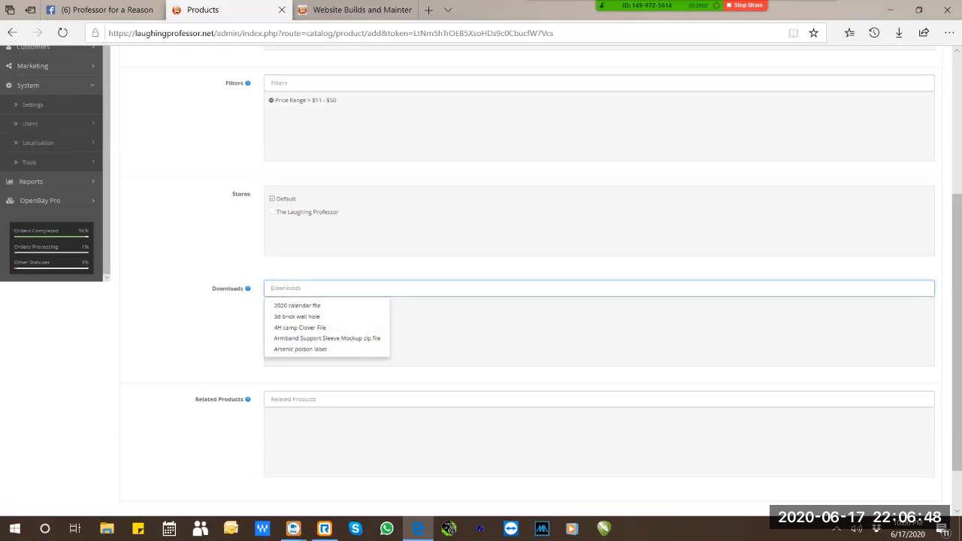
click(296, 305)
scroll(525, 300, up, 3)
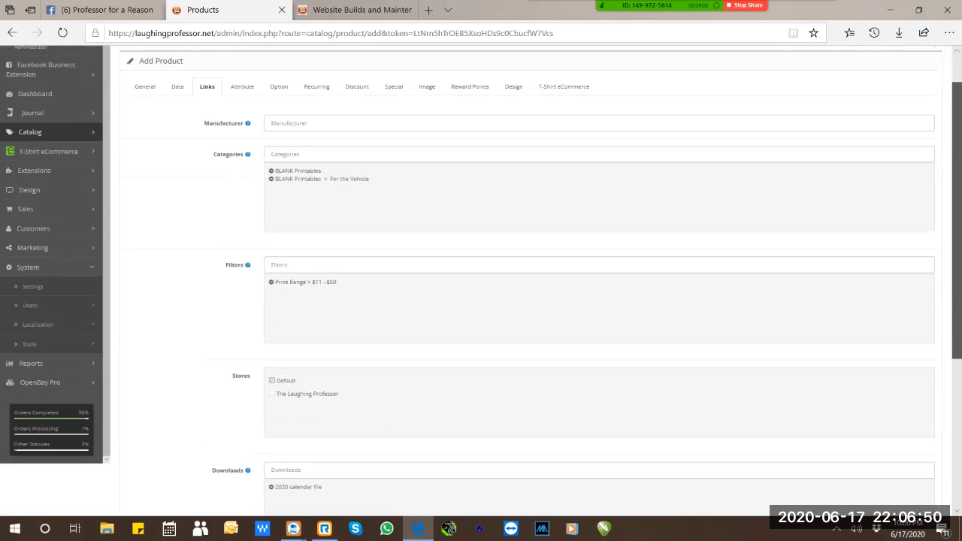
scroll(526, 301, up, 1)
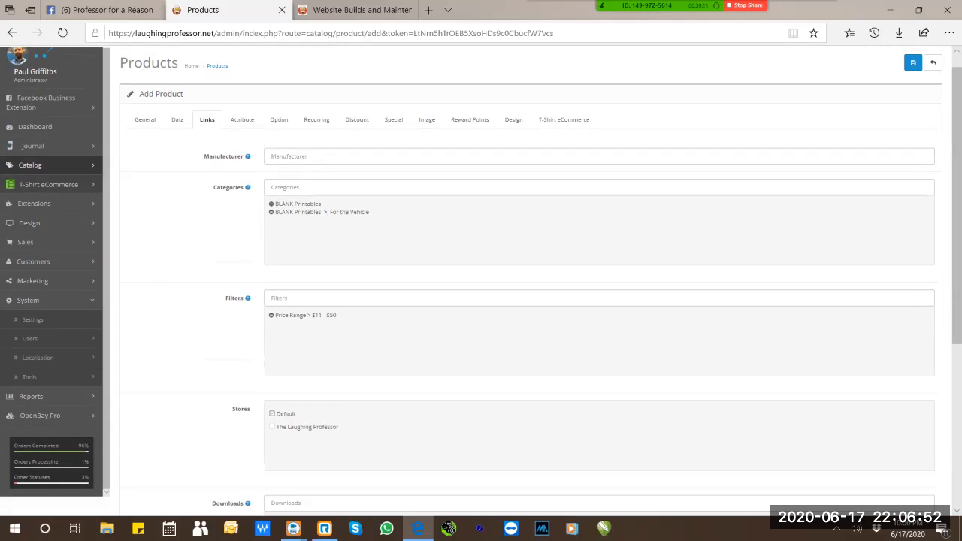
click(30, 165)
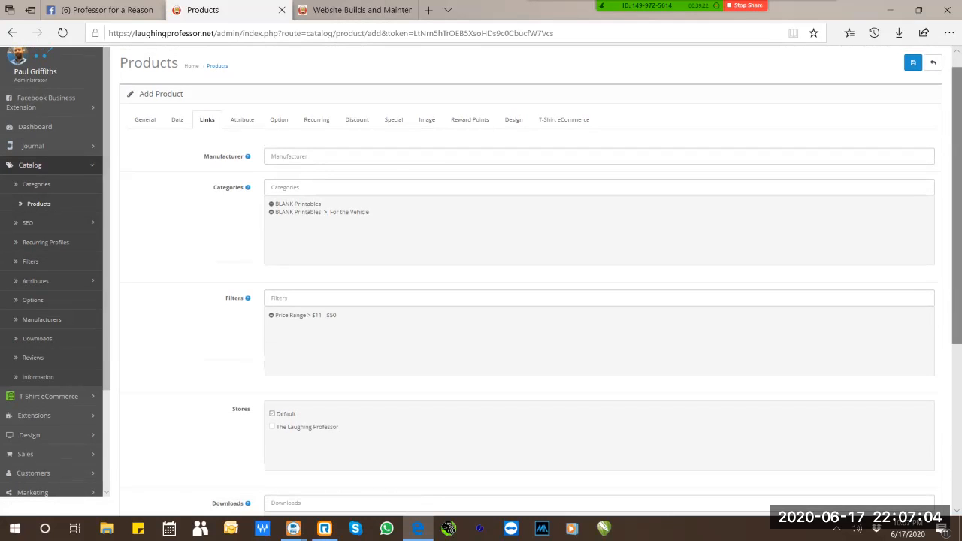
Attach the 3d brick wall hole download, and remove both it and the 2020 calendar file from the product.
scroll(525, 270, down, 3)
scroll(526, 271, down, 1)
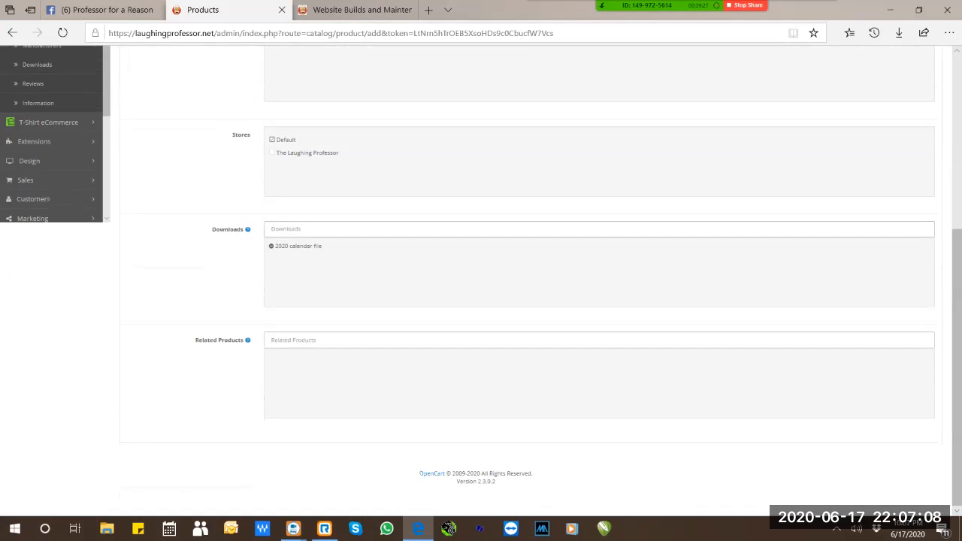
click(338, 229)
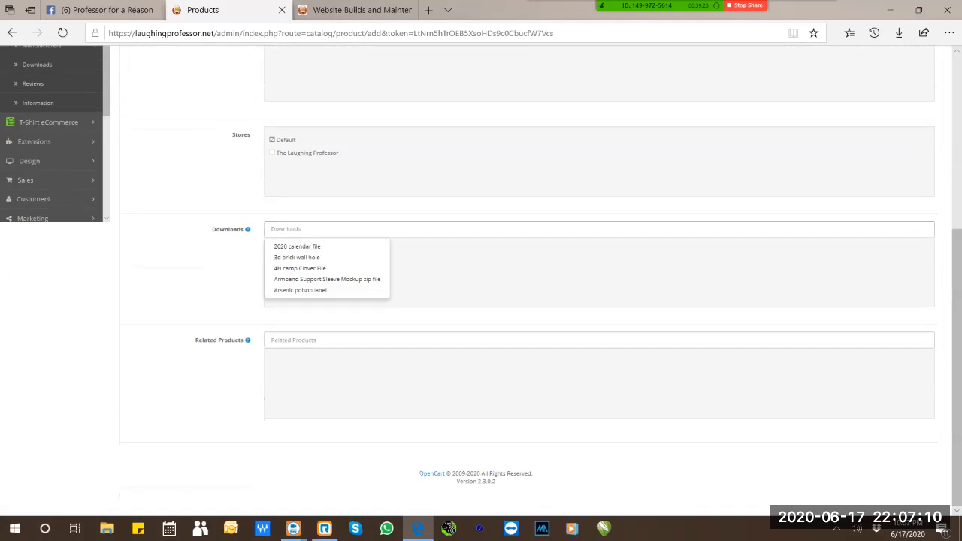
click(296, 257)
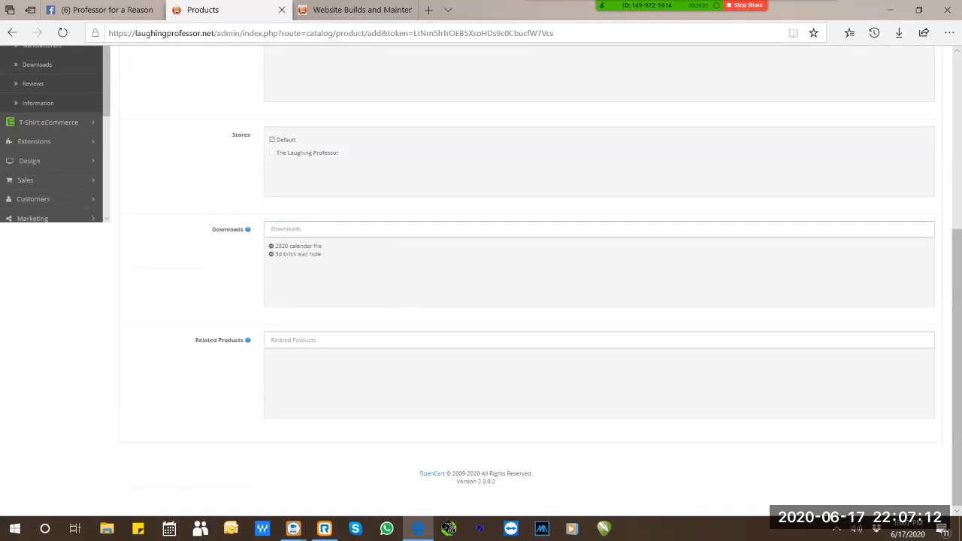
click(272, 247)
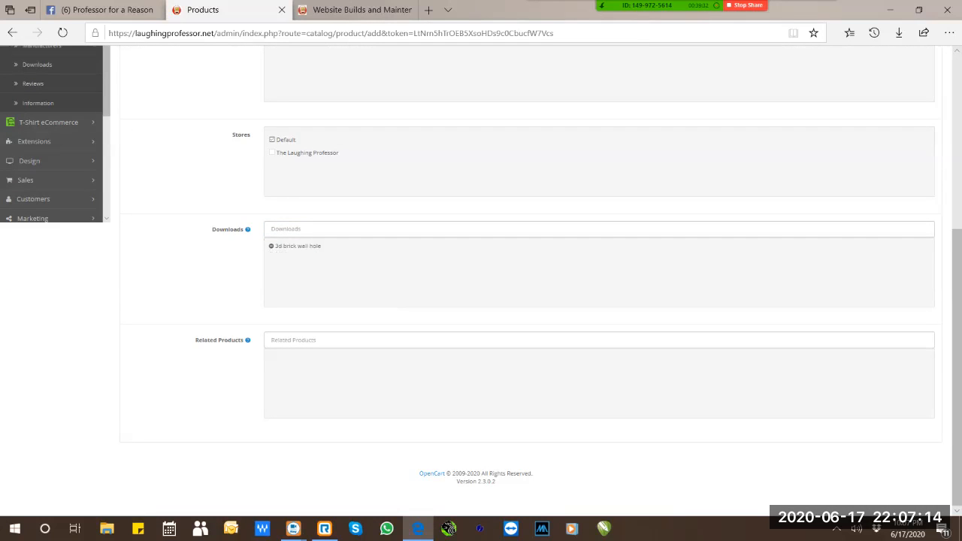
click(271, 246)
Add 24" Small Vinyl Kit, 3d brick wall hole, 3D Heat Shrink sublimation FILM sheets and Bottle Opener Keychain as related products.
click(293, 340)
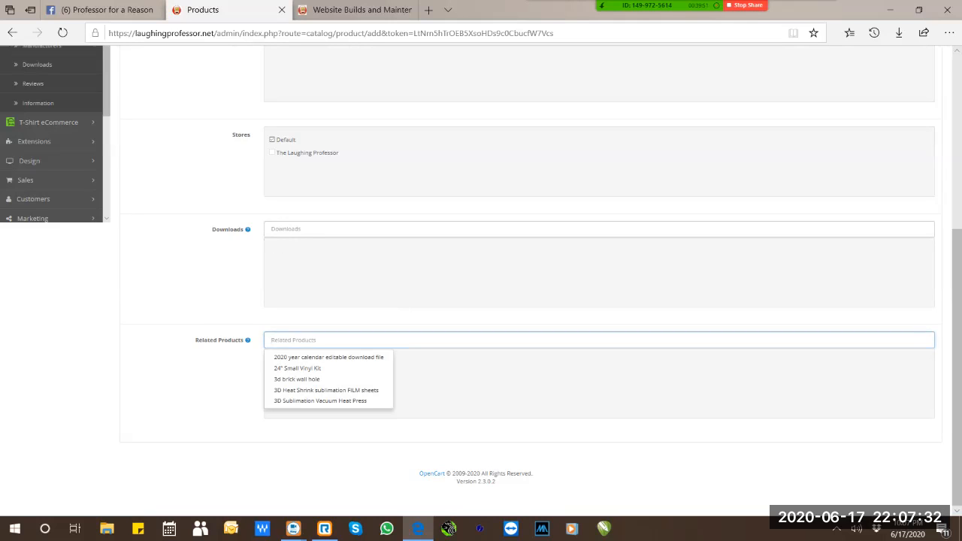
click(293, 341)
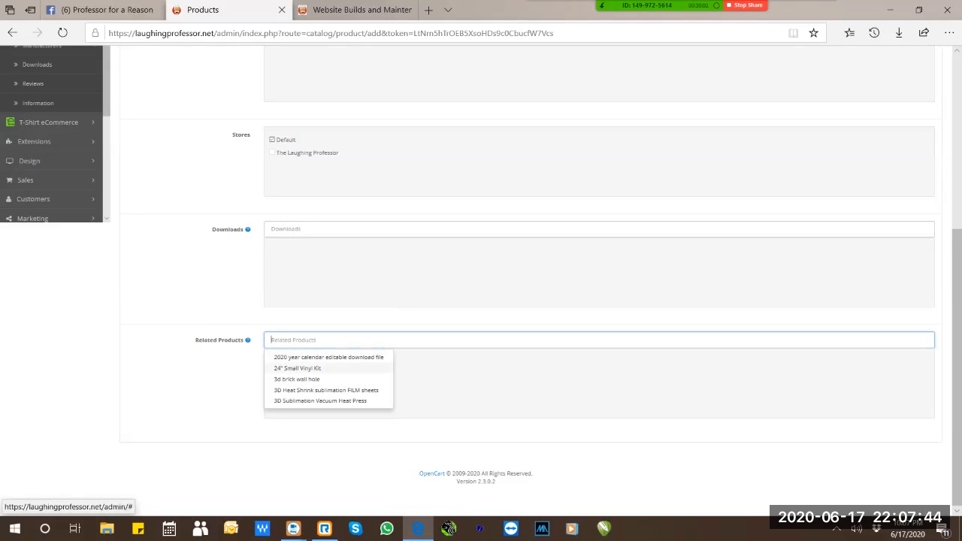
click(297, 368)
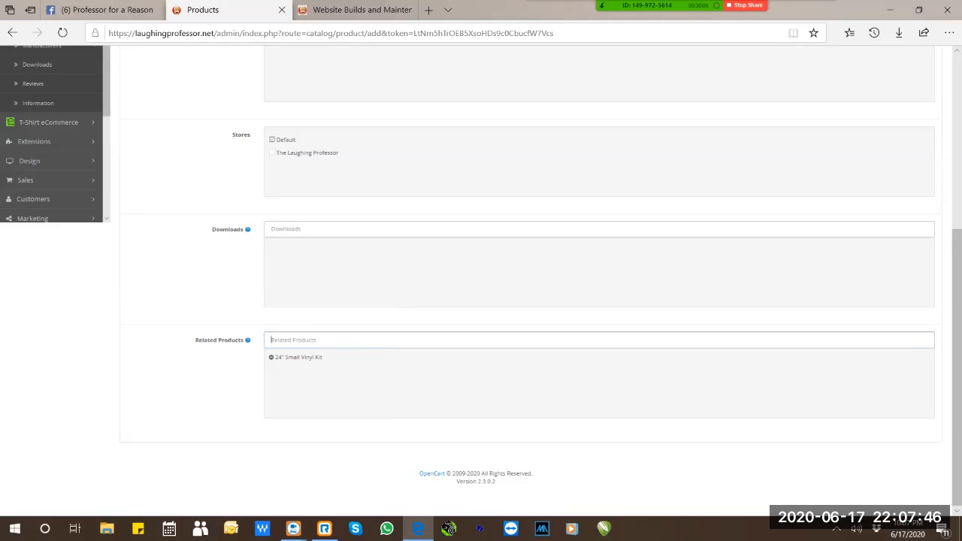
click(297, 378)
click(320, 340)
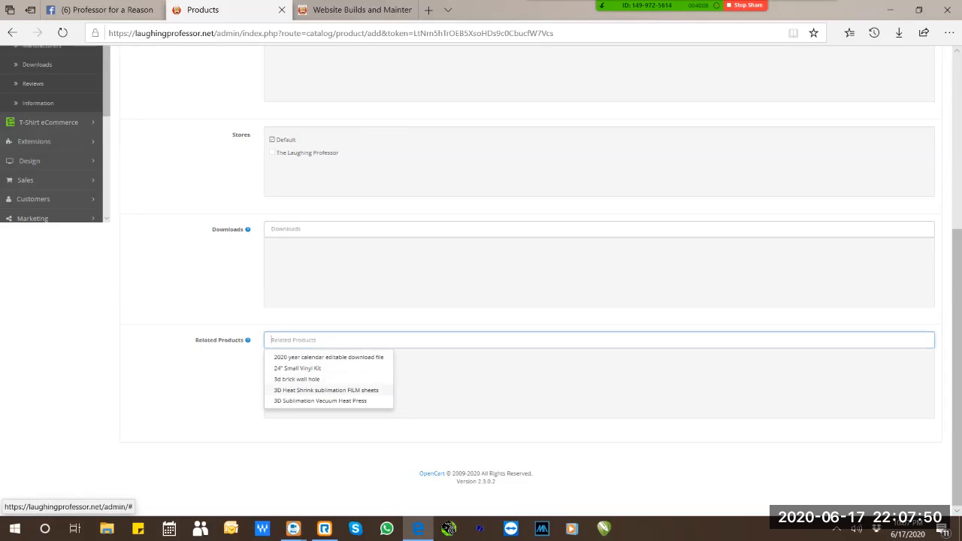
click(325, 390)
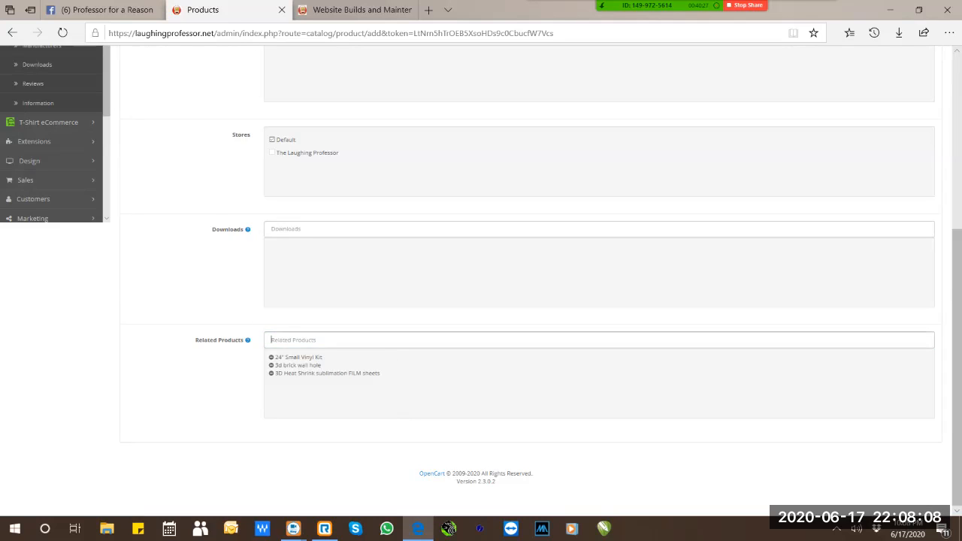
text(bott)
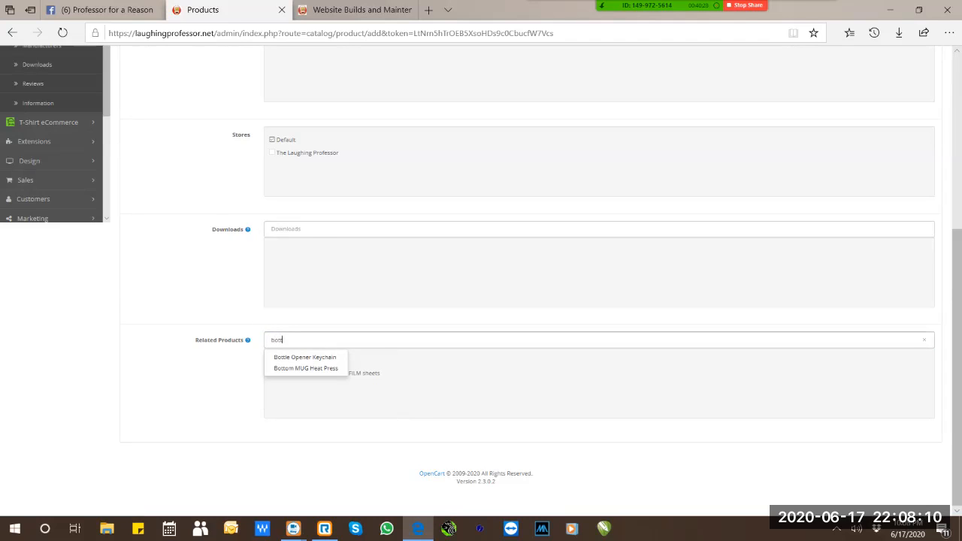
click(305, 356)
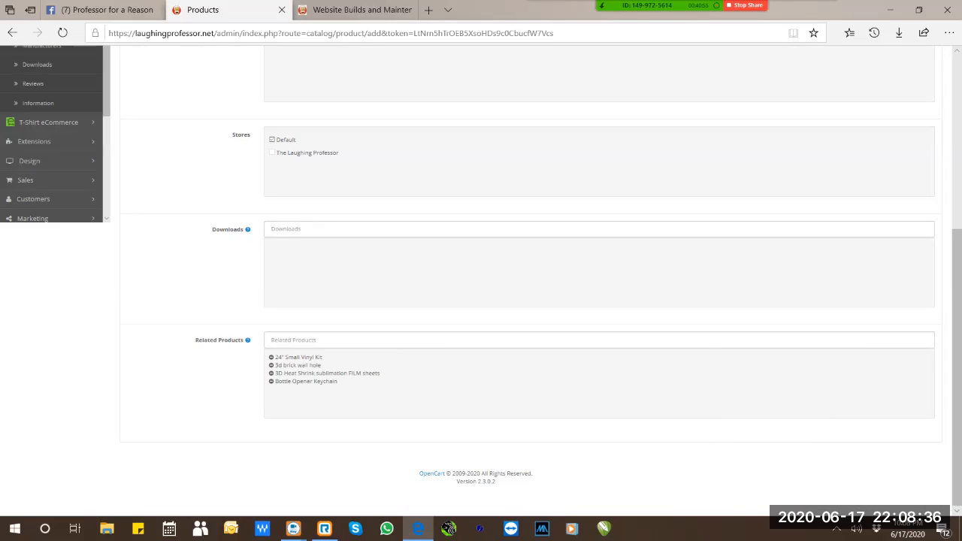
Add a Features attribute to the product with the text "SAFE with microwave & dishwashers.".
scroll(480, 280, up, 4)
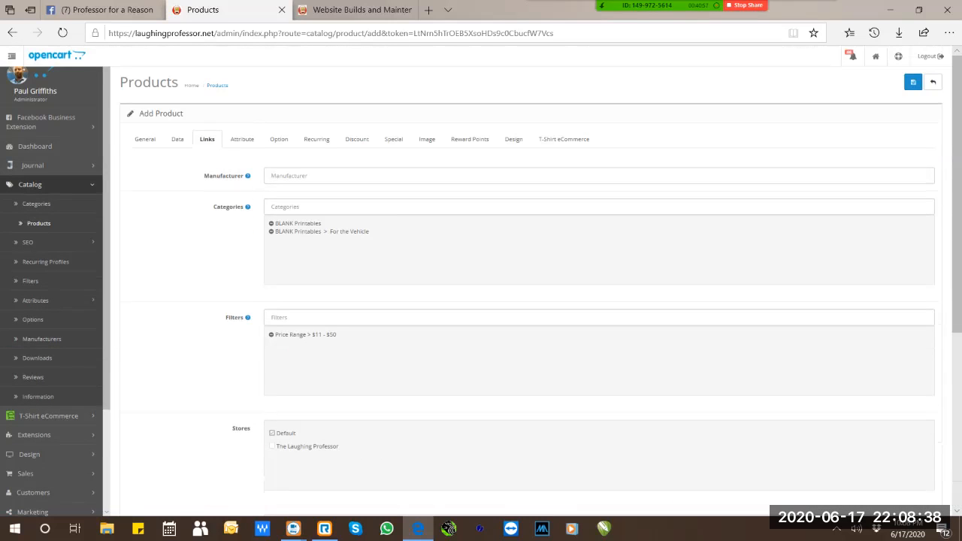
click(242, 139)
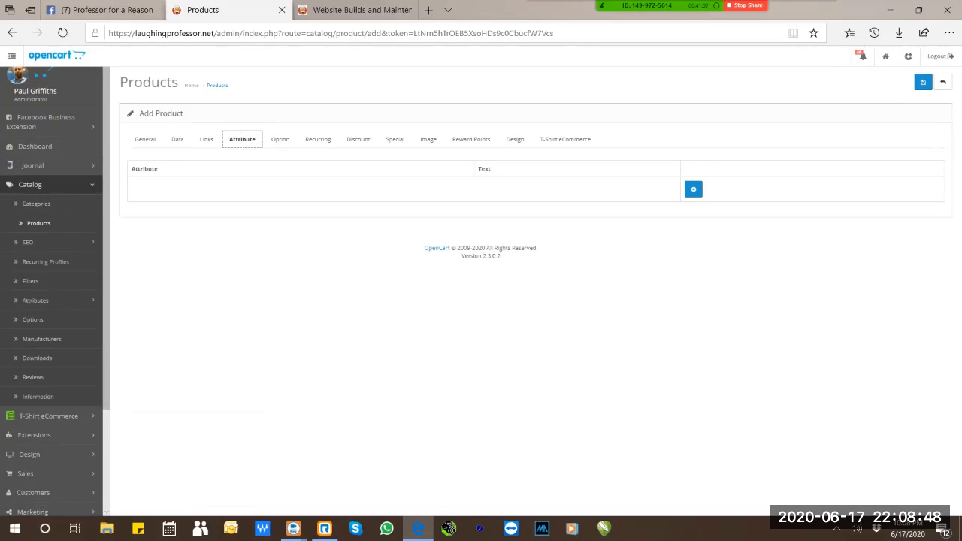
click(693, 188)
click(209, 206)
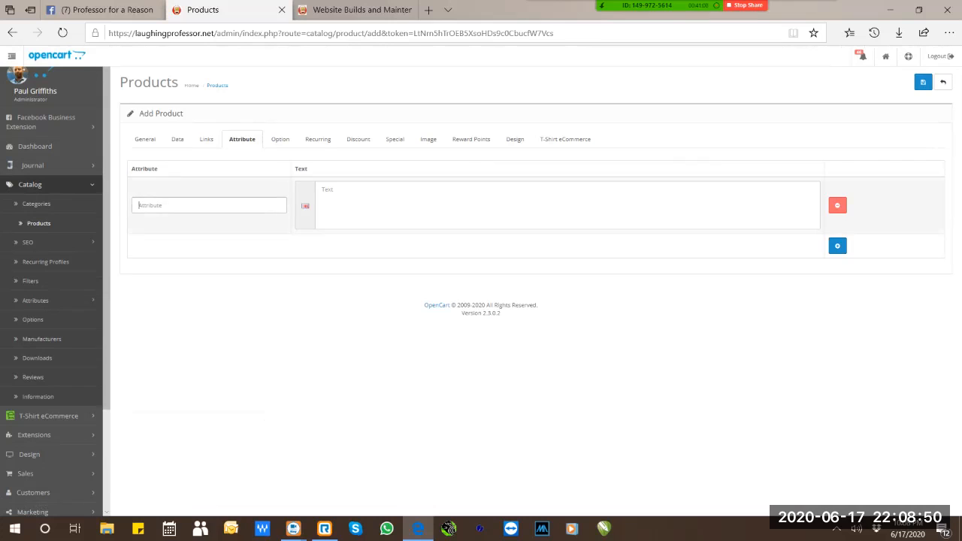
key(Tab)
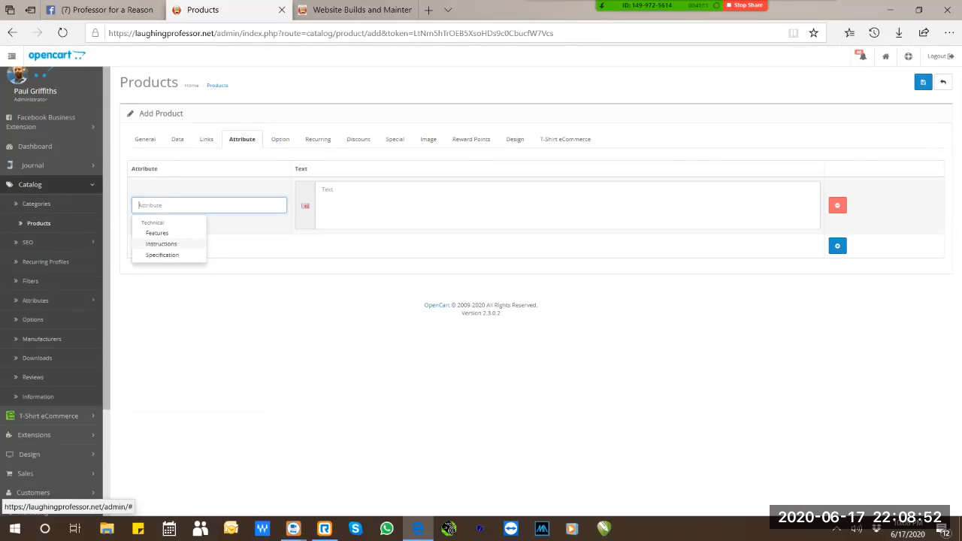
key(Return)
key(Tab)
text(SAFE with microwave)
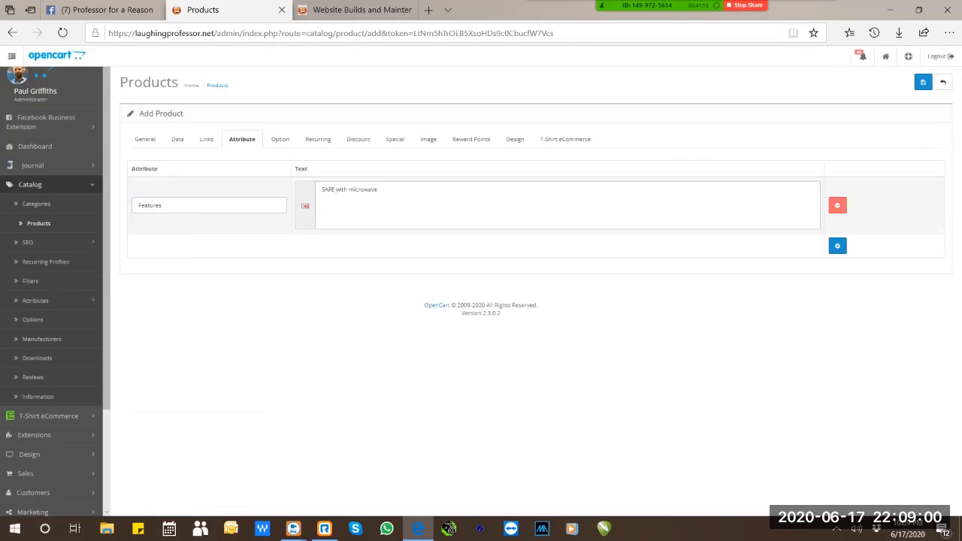
text( & dishwashers.)
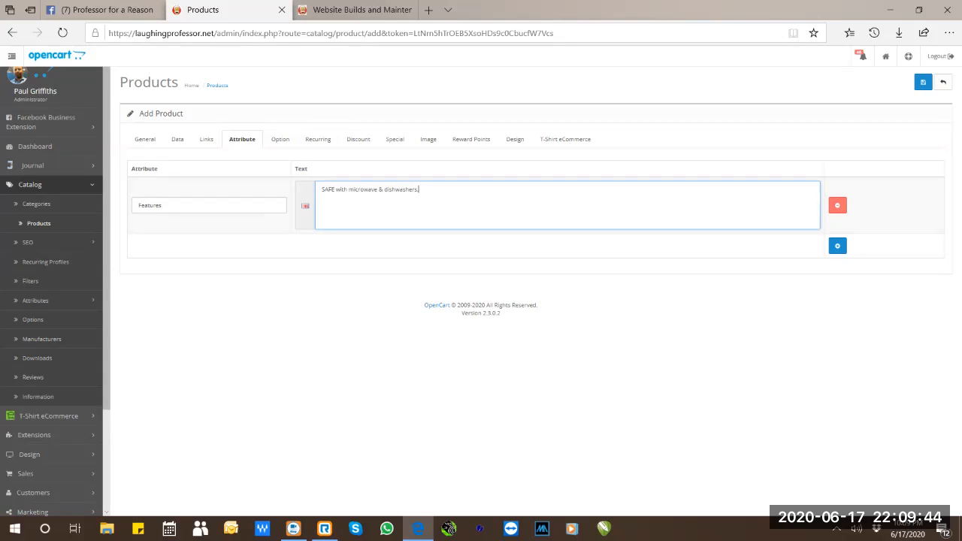
Add the File option to the product and set Required to No.
click(279, 139)
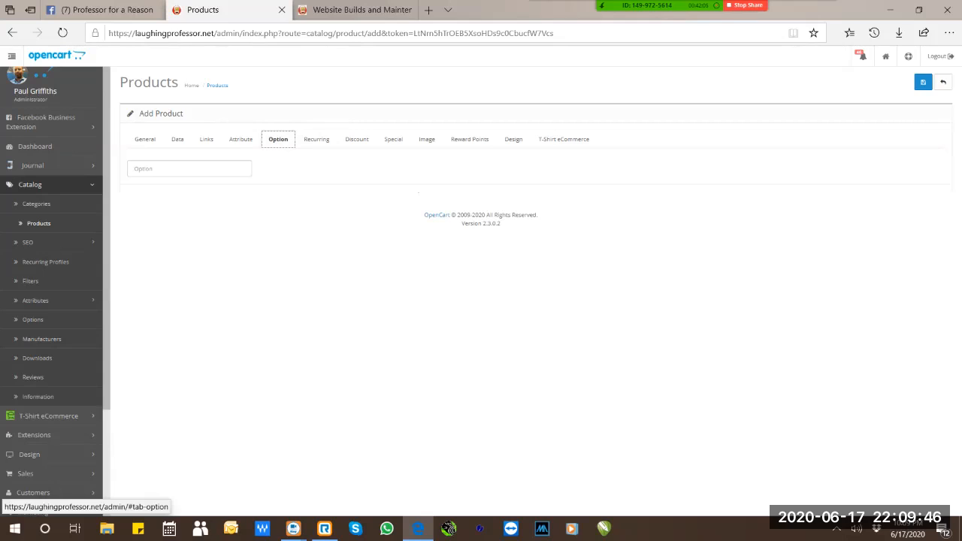
click(190, 169)
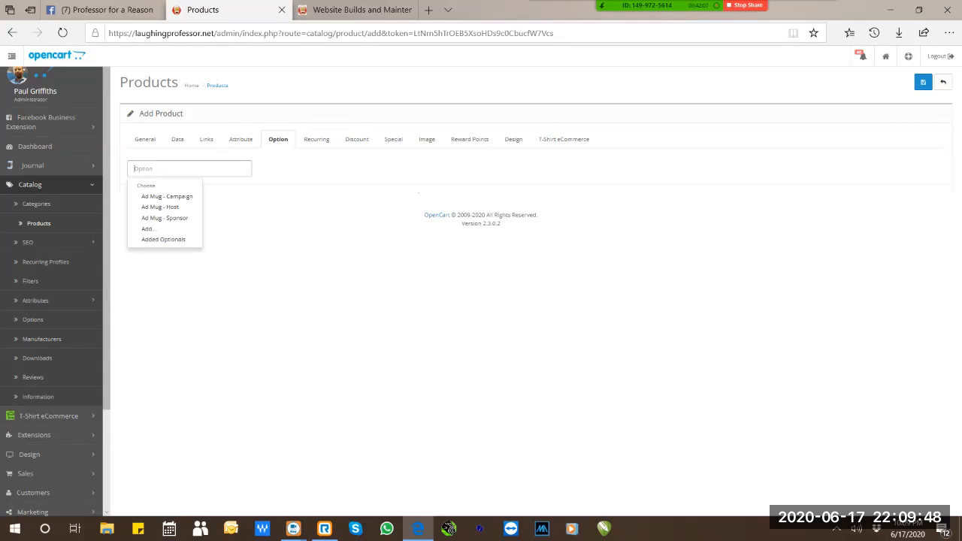
text(f)
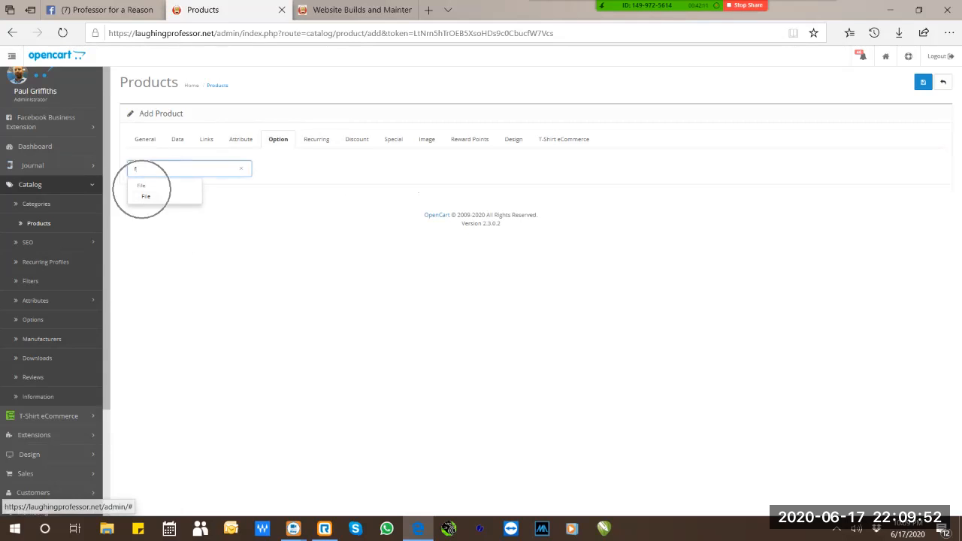
click(146, 196)
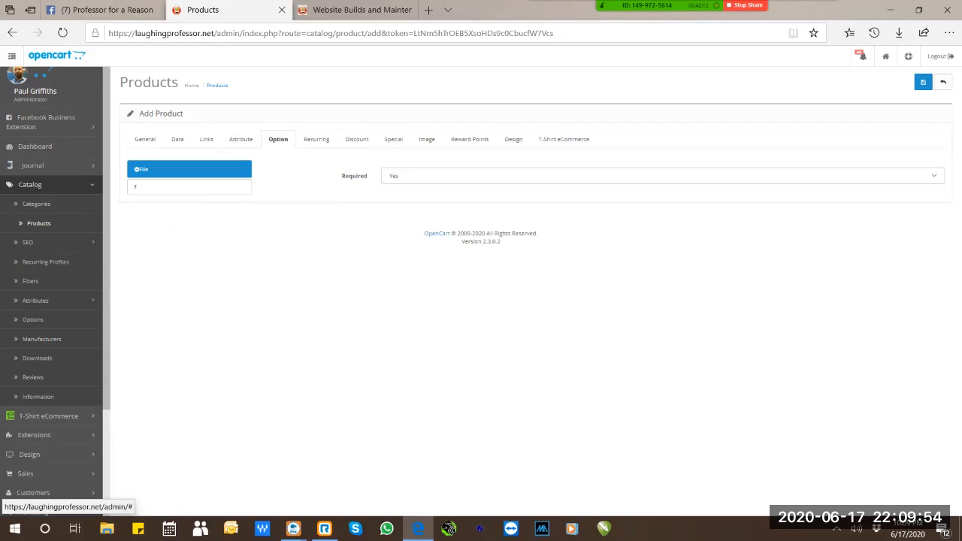
click(662, 176)
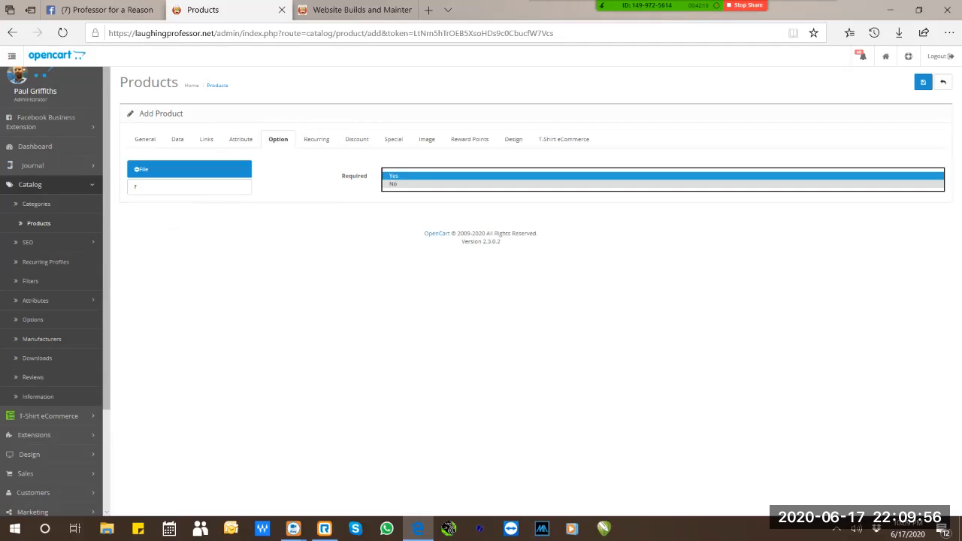
click(663, 184)
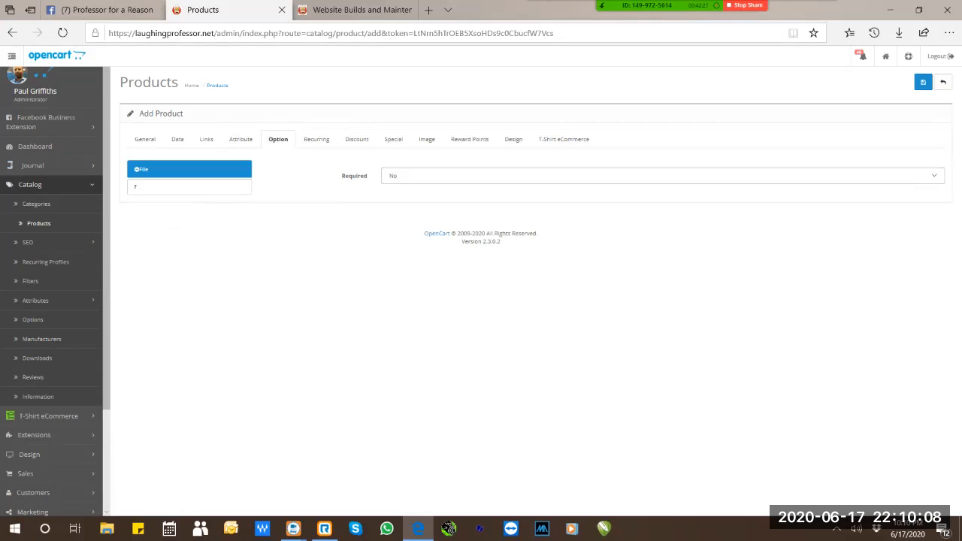
Add the Size option to the product and make it not required.
click(135, 186)
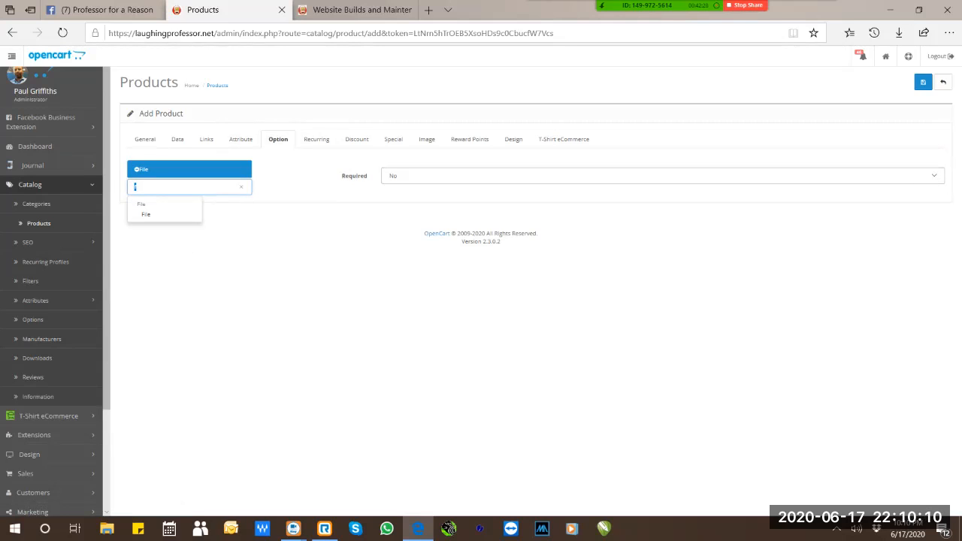
text(s)
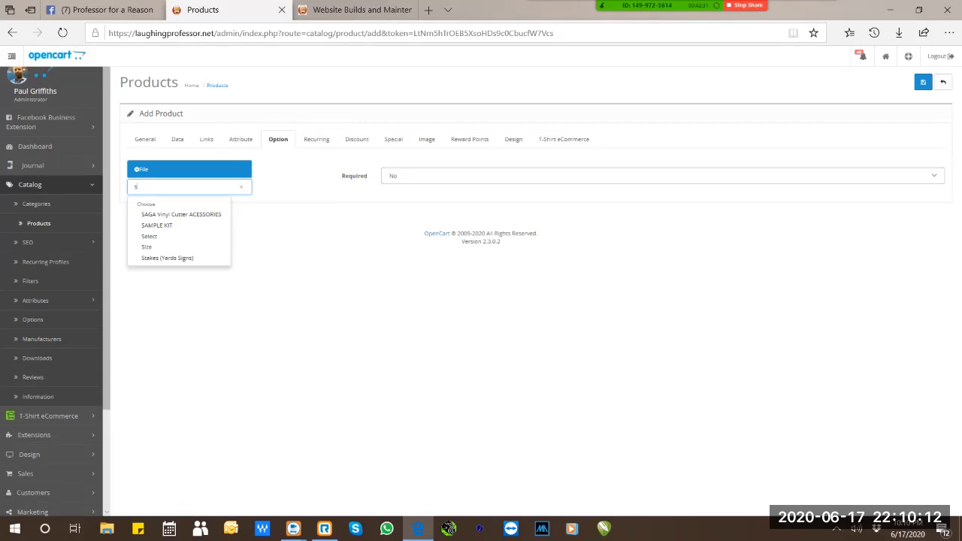
click(180, 246)
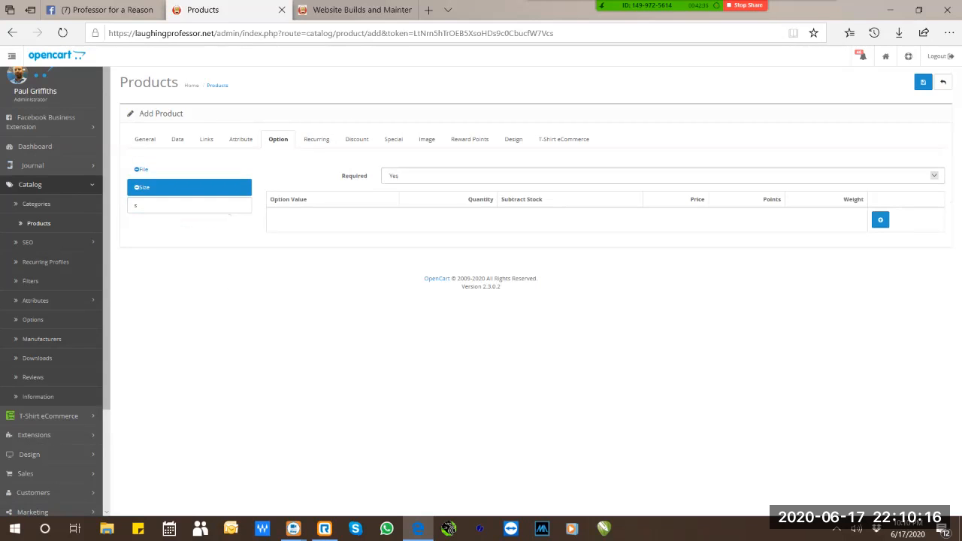
click(662, 176)
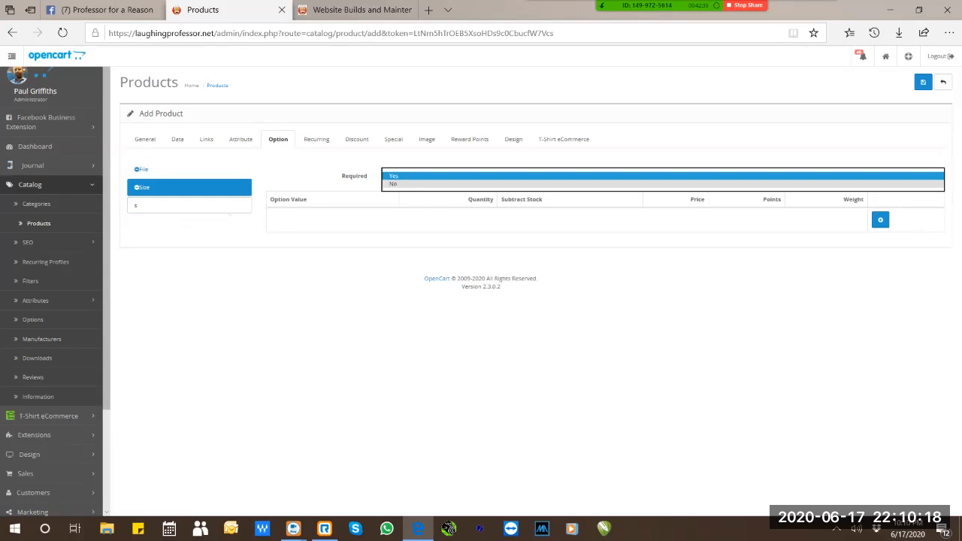
click(662, 184)
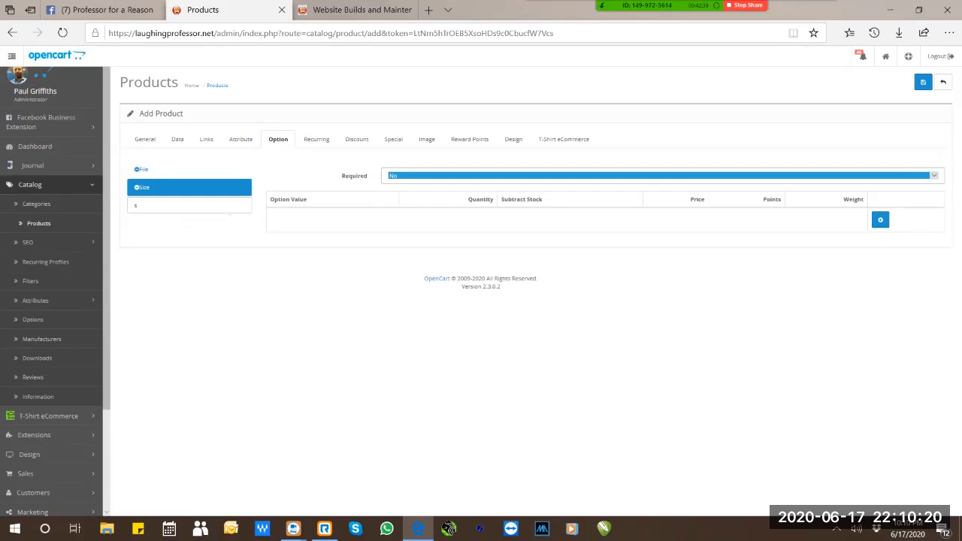
Add three option value rows to the product's Size option.
click(880, 220)
click(922, 261)
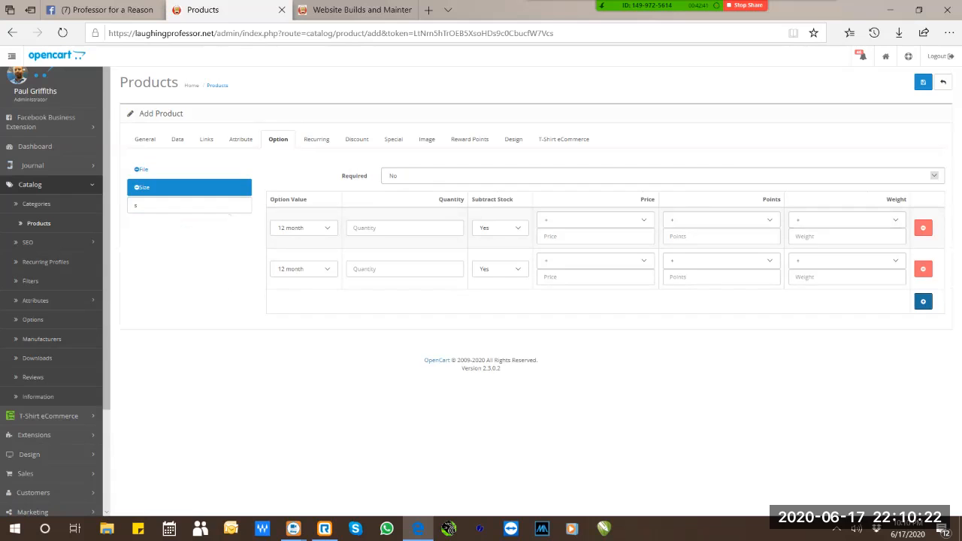
click(922, 302)
key(ctrl)
key(ctrl)
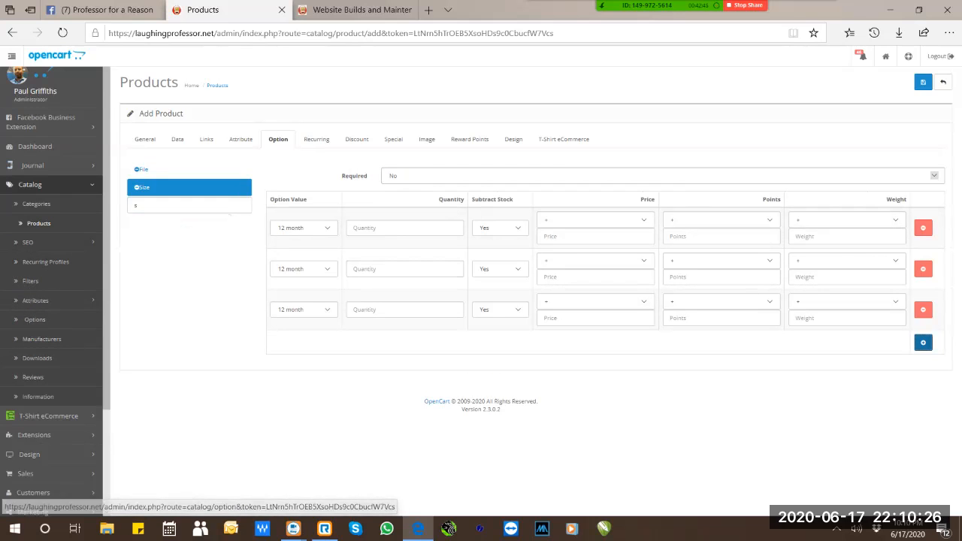
Set the three Size option values to 3XL, 4XL and 4XL.
click(304, 228)
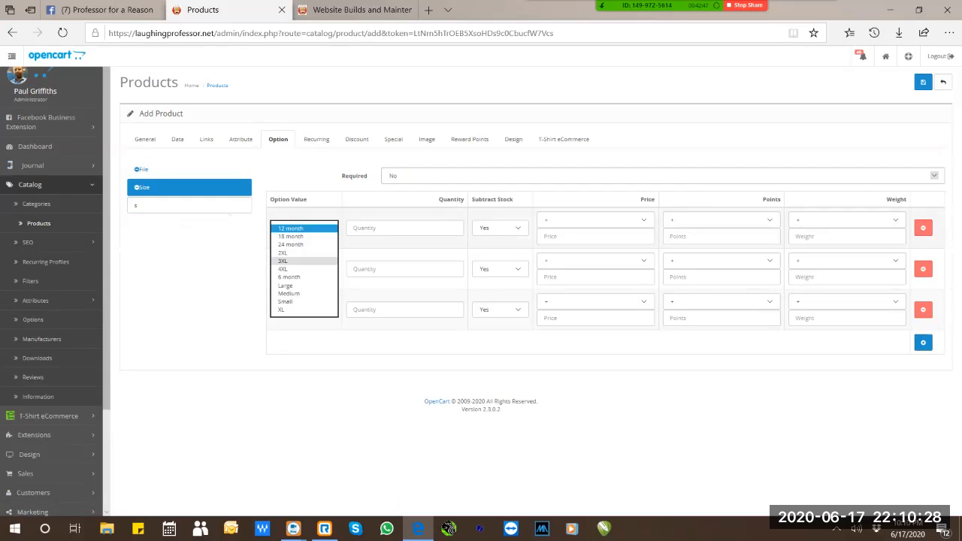
click(282, 261)
click(304, 269)
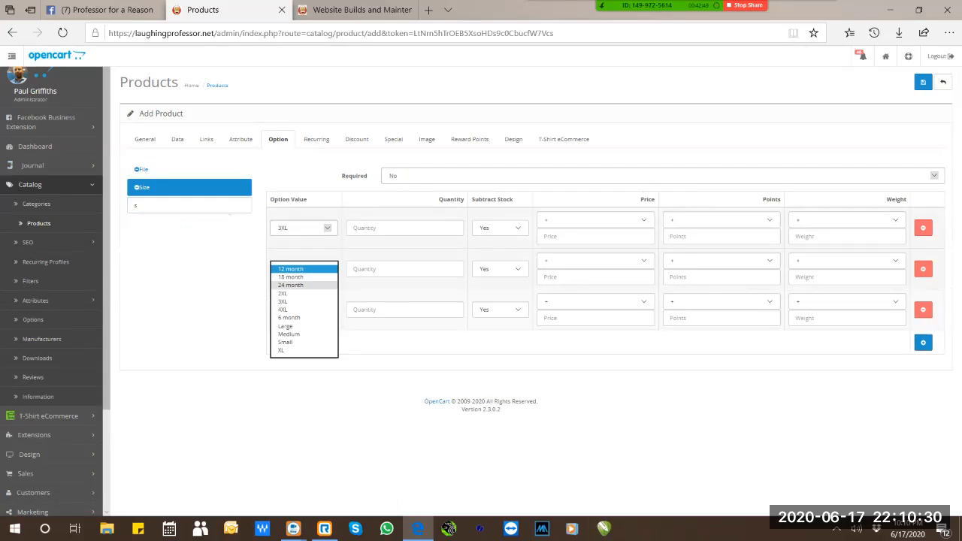
click(282, 309)
click(303, 310)
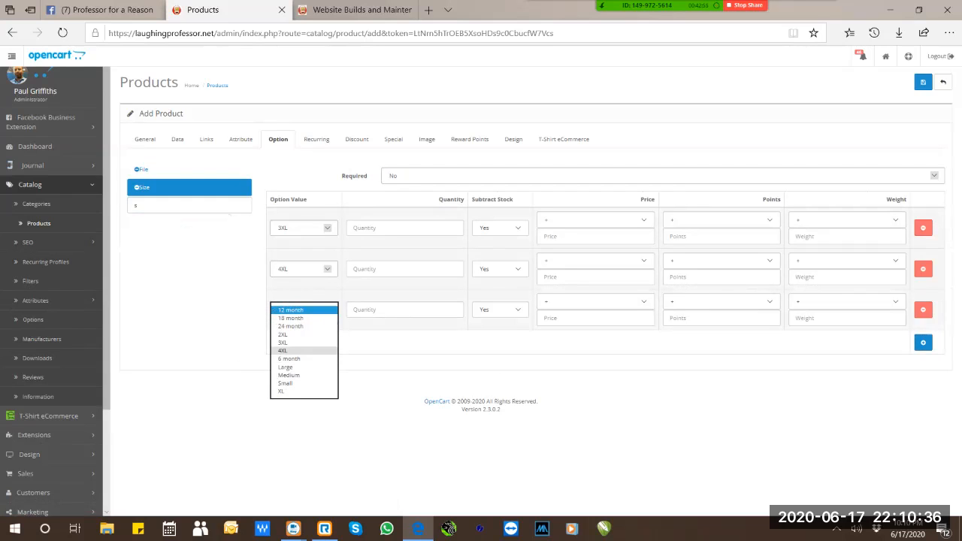
click(283, 350)
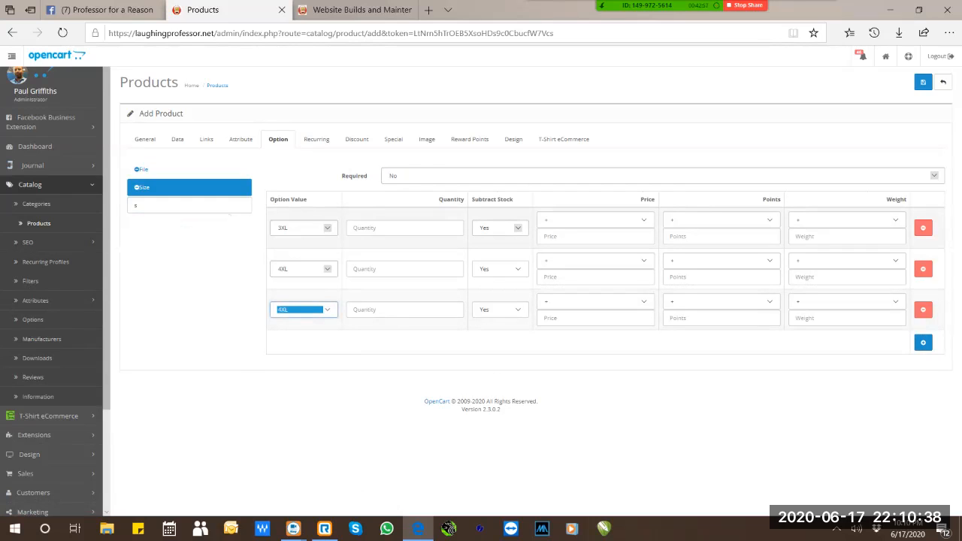
Set Subtract Stock to No for all three Size option values.
click(517, 227)
click(495, 237)
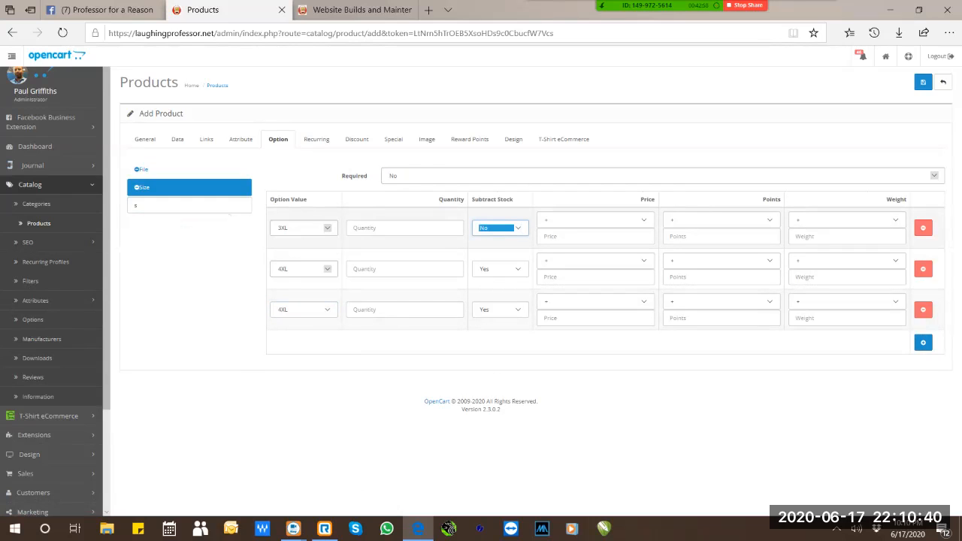
key(ctrl)
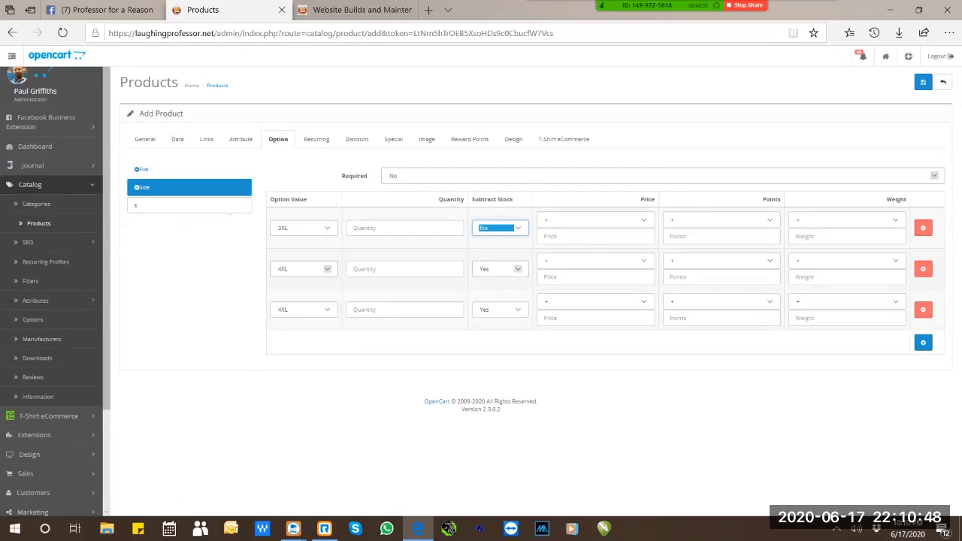
click(518, 269)
click(483, 276)
click(517, 309)
click(484, 317)
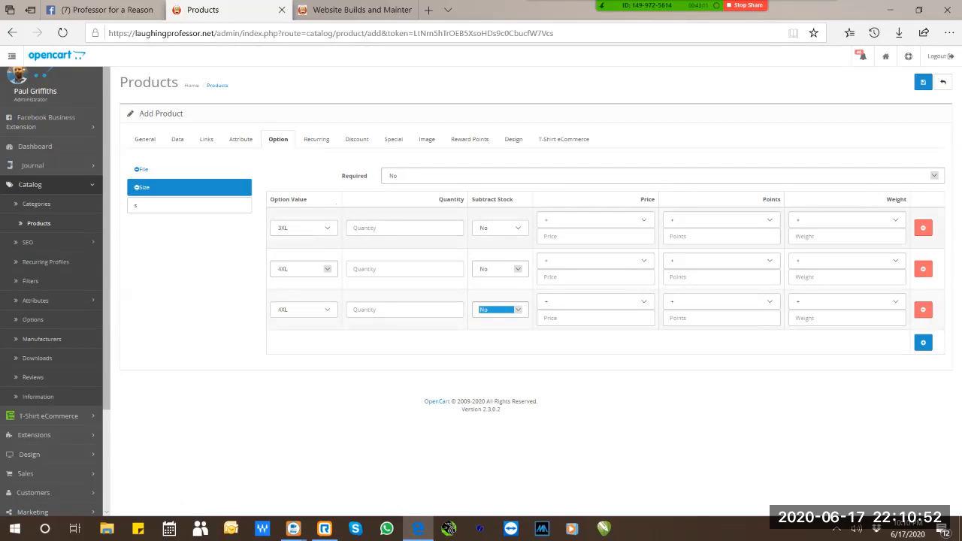
Enter quantities of 20, 10 and 4 for the three Size option values in row order.
click(404, 227)
text(20)
click(404, 268)
text(10)
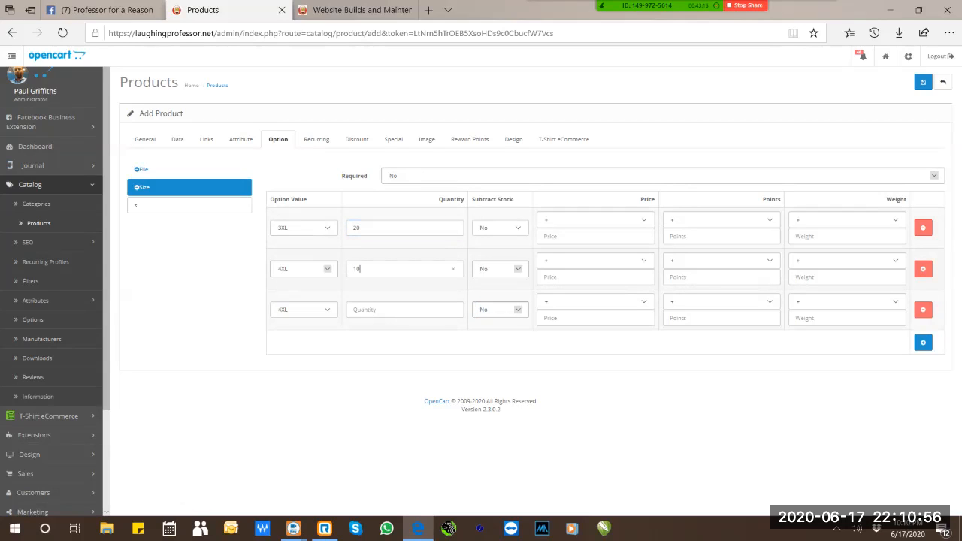
click(404, 310)
text(4)
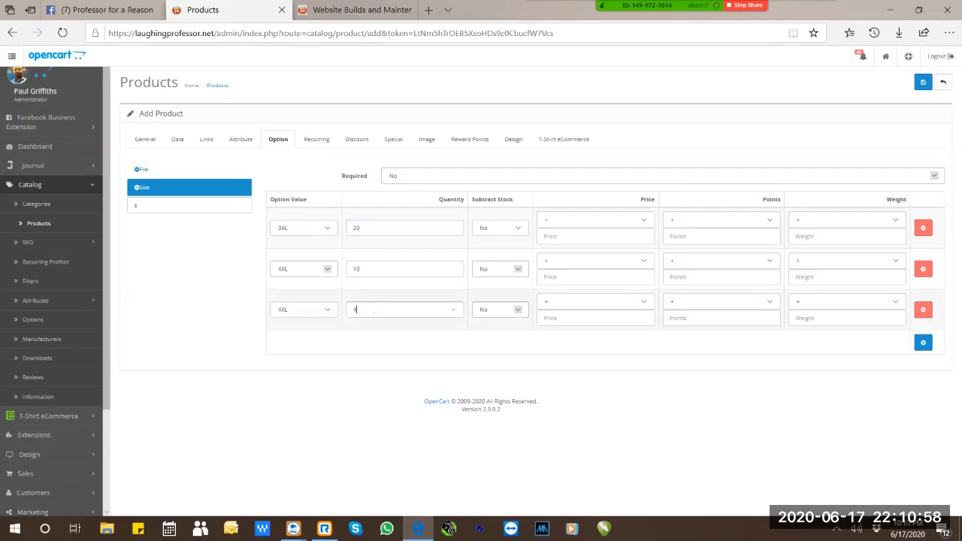
Set Subtract Stock to Yes for all three Size option values.
click(501, 309)
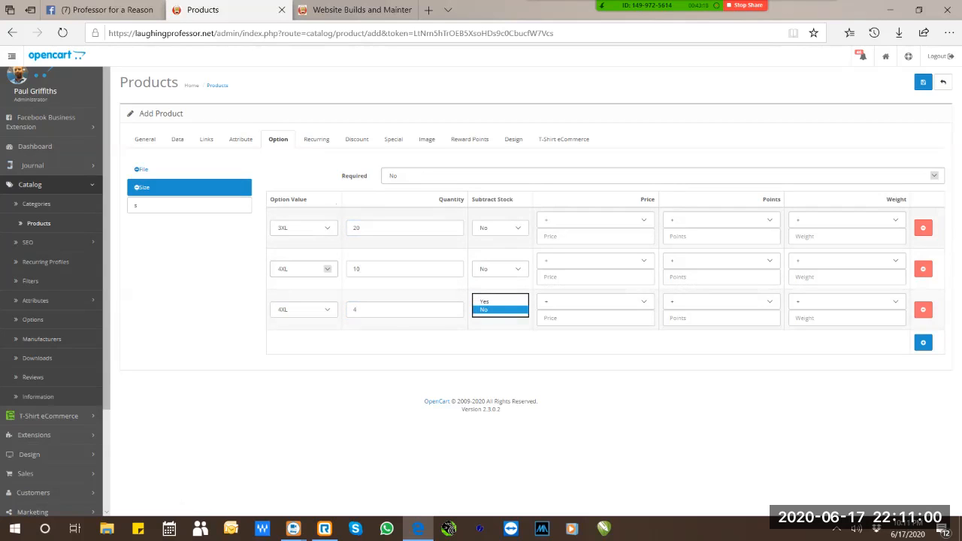
click(483, 301)
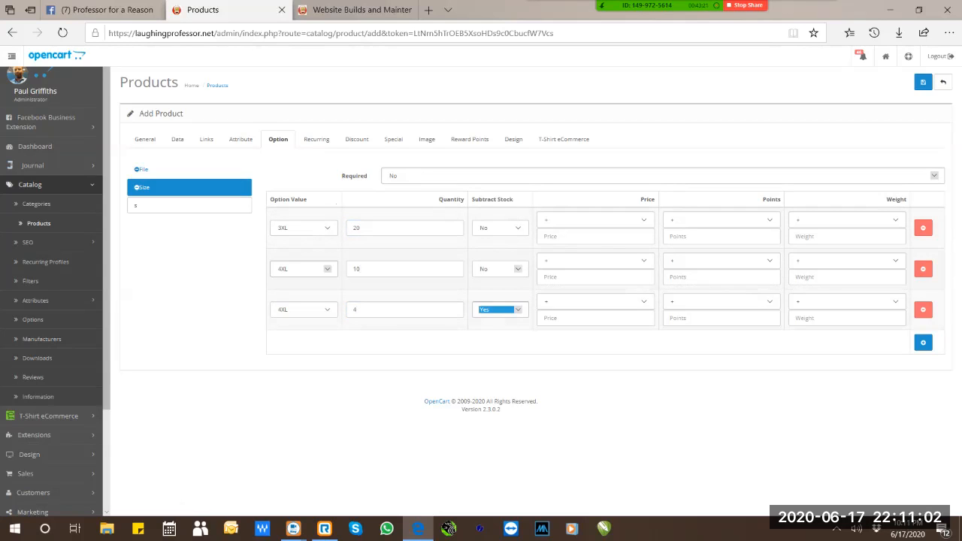
click(500, 268)
click(484, 260)
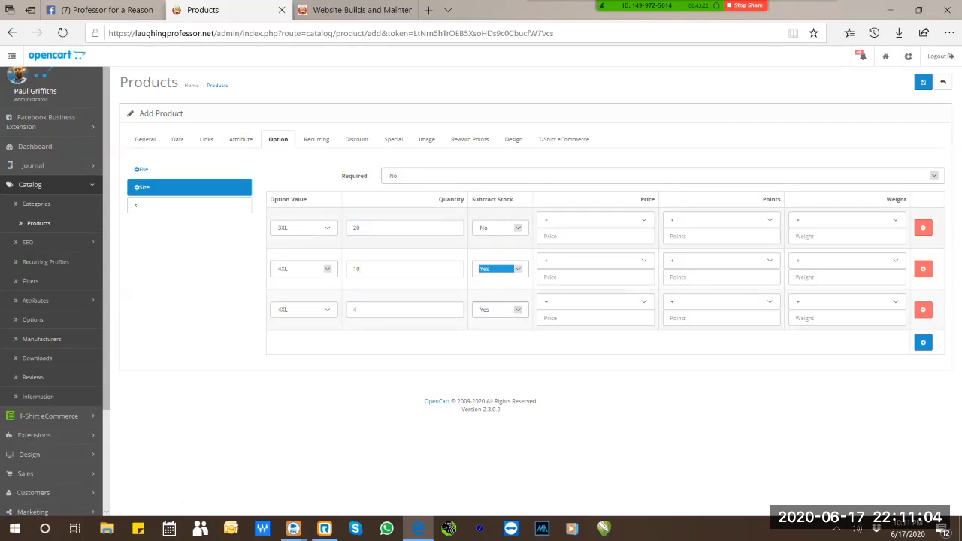
click(500, 228)
click(484, 219)
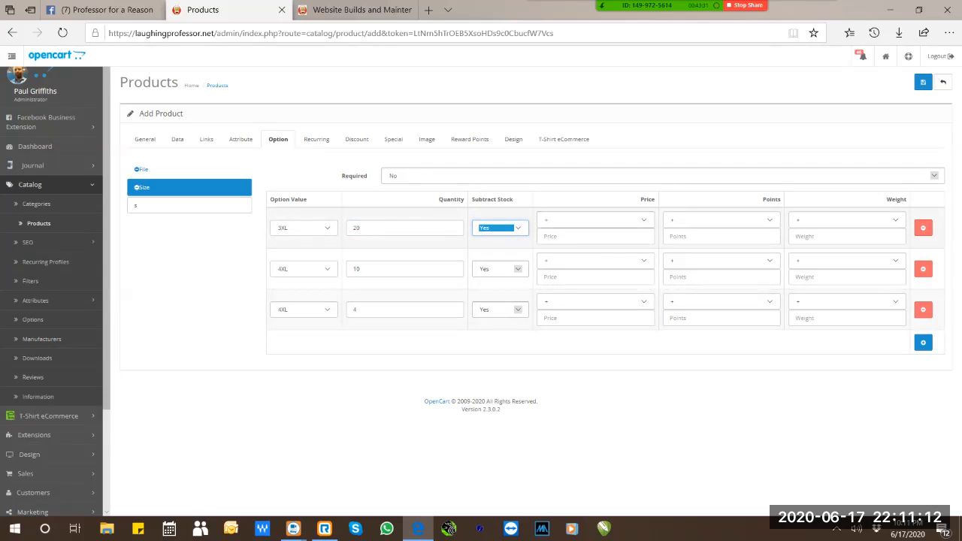
Enter price adjustments of 2.50, 3.50 and 4.50 for the three Size option values in row order.
click(589, 236)
text(2.50)
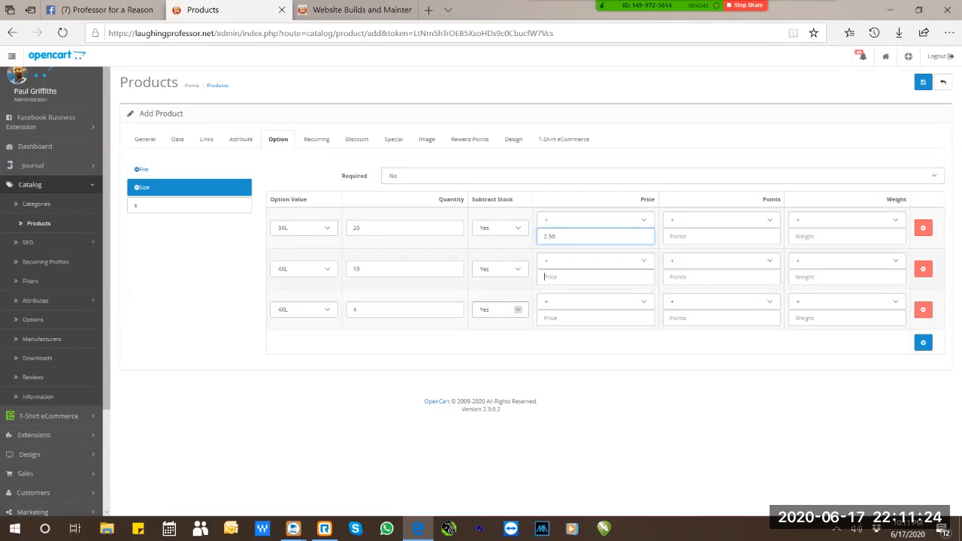
text(3.50)
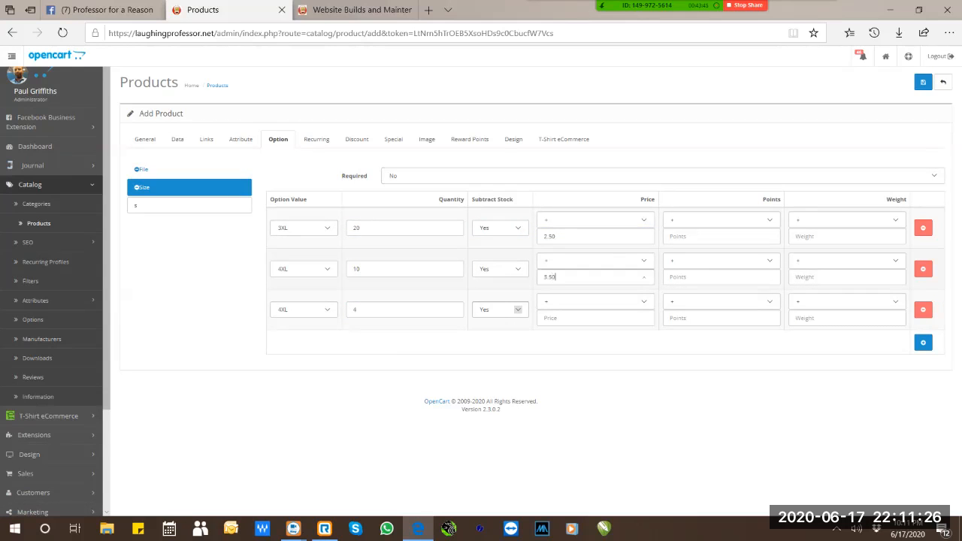
click(554, 318)
text(4.50)
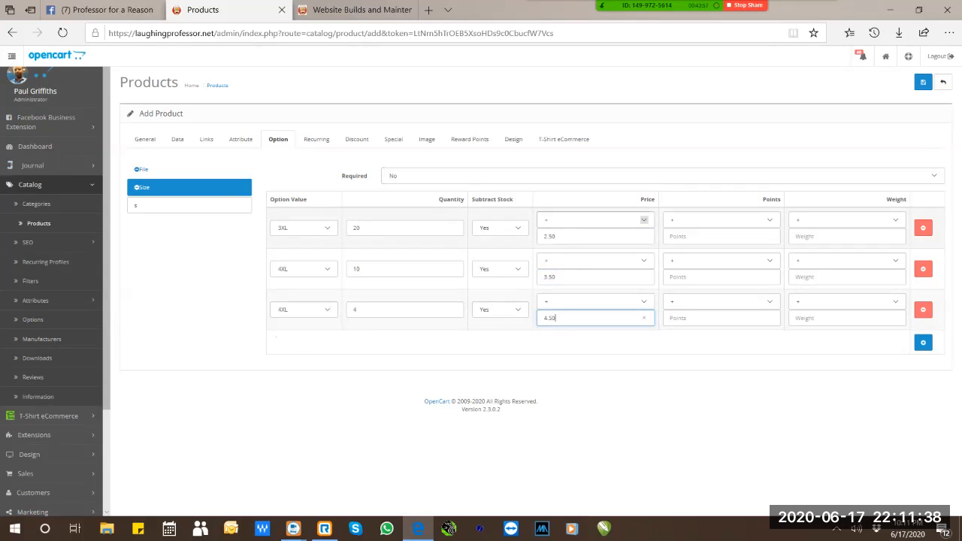
Switch the 3XL price adjustment's sign to minus and back to plus.
click(644, 220)
click(595, 227)
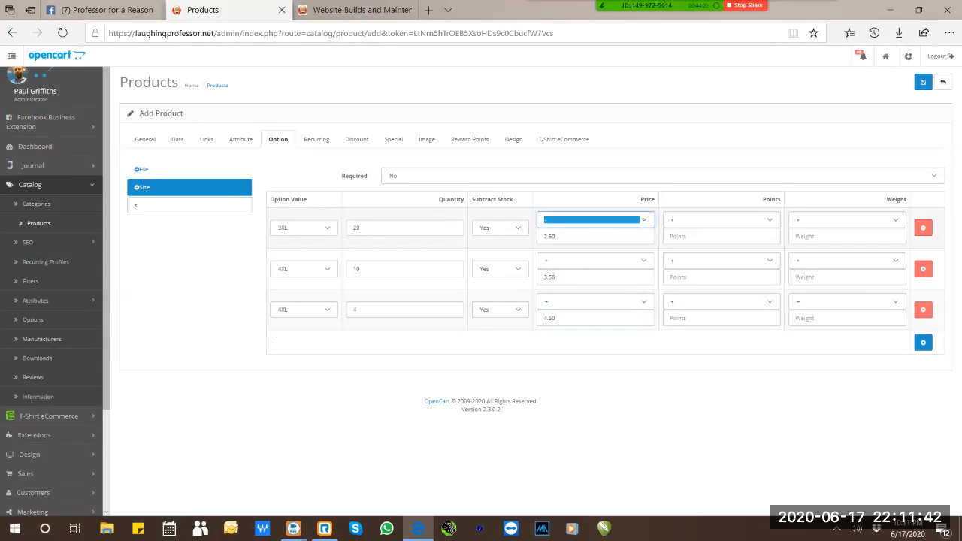
click(518, 343)
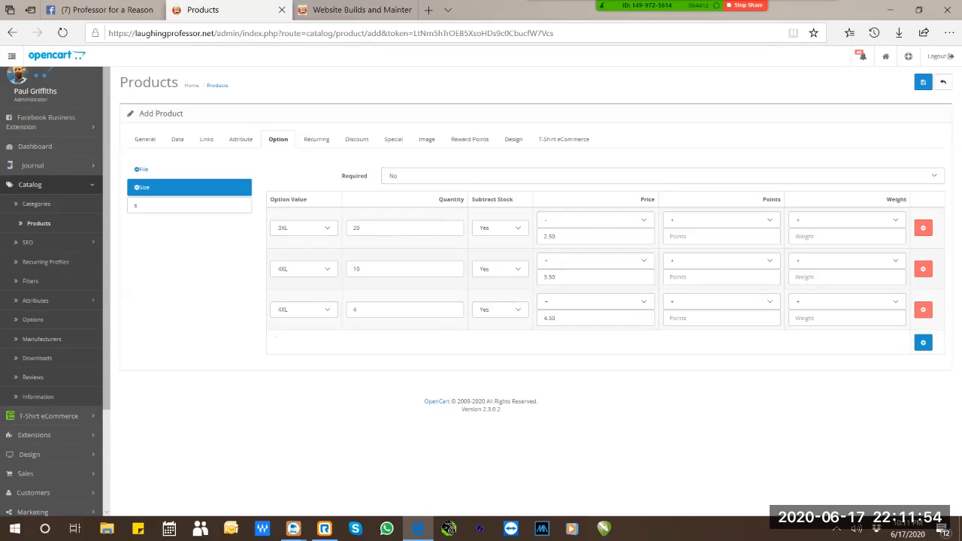
click(644, 220)
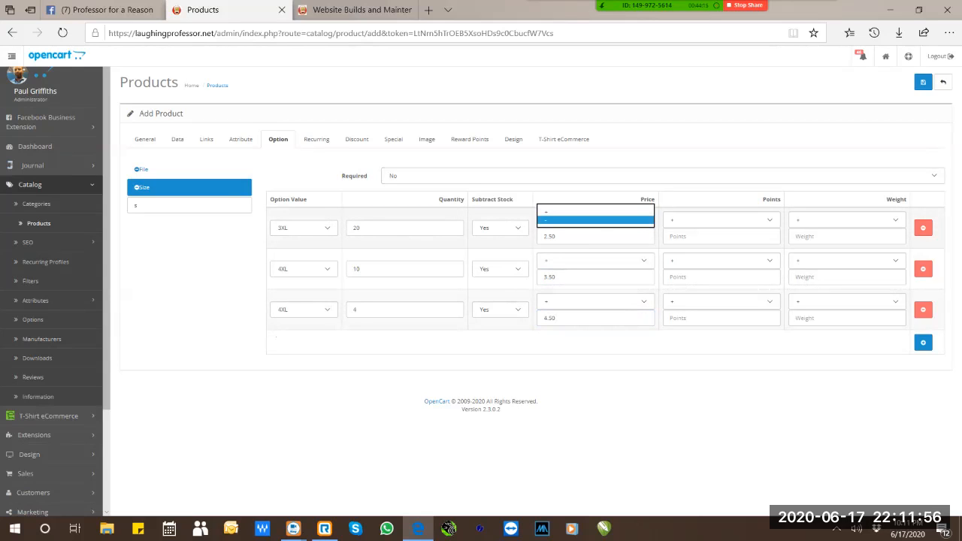
click(601, 212)
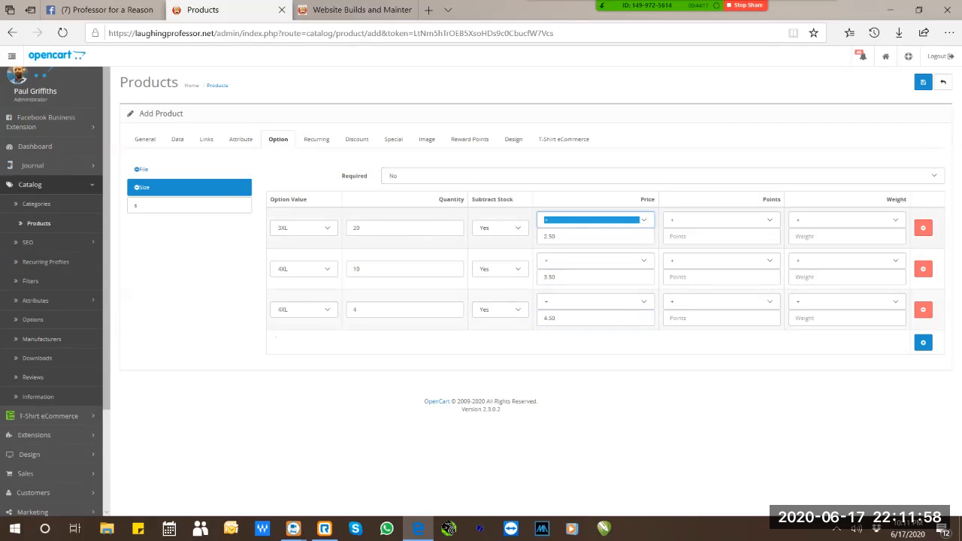
click(591, 343)
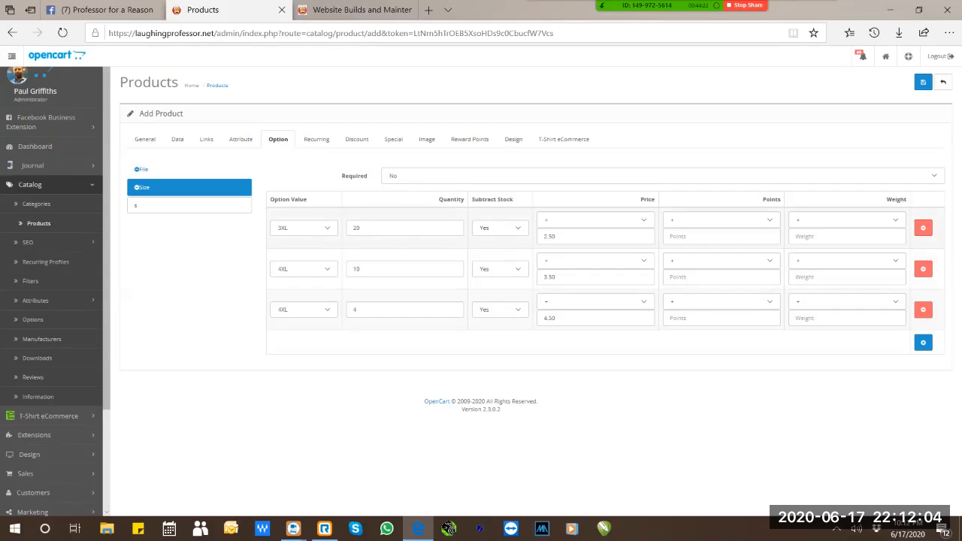
Add the Color Choice option to the product and give it two option value rows.
click(135, 205)
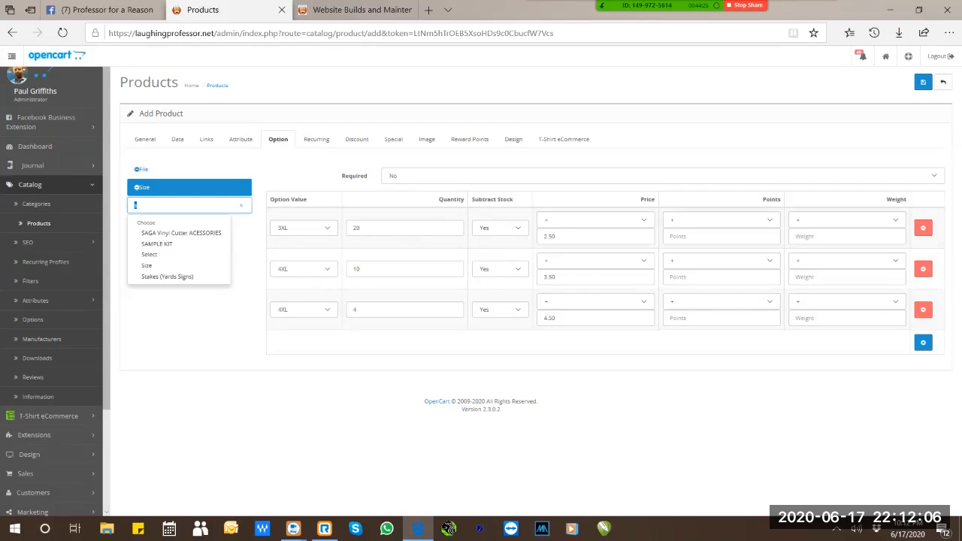
text(c)
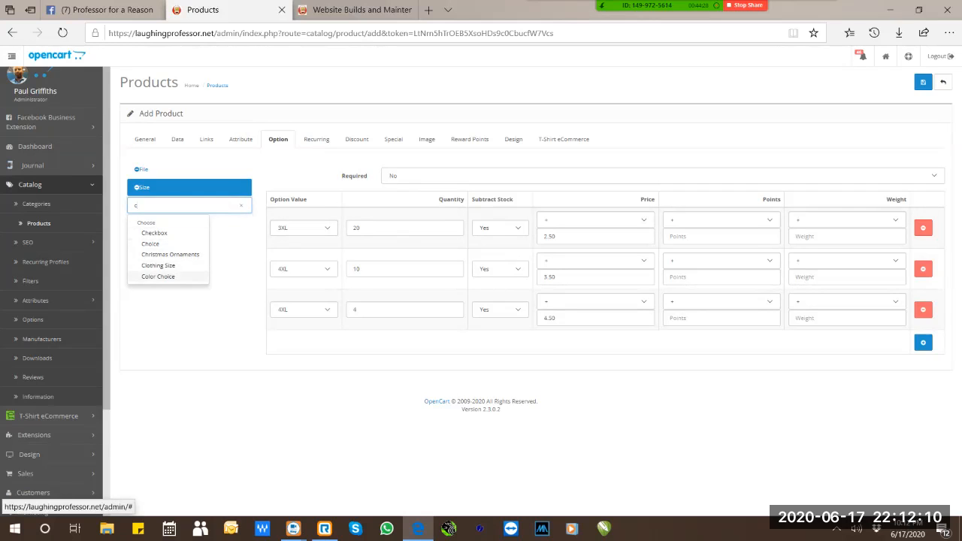
click(158, 277)
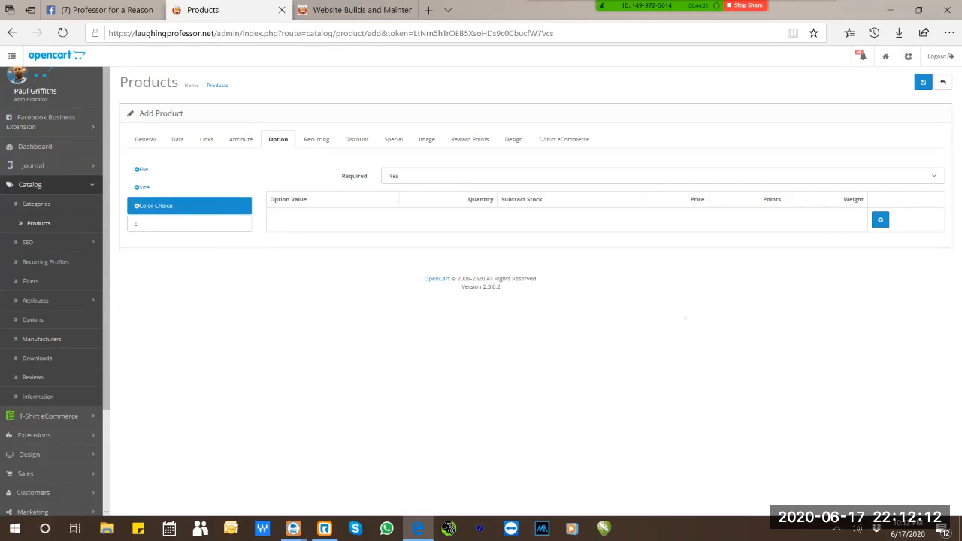
click(880, 219)
click(923, 258)
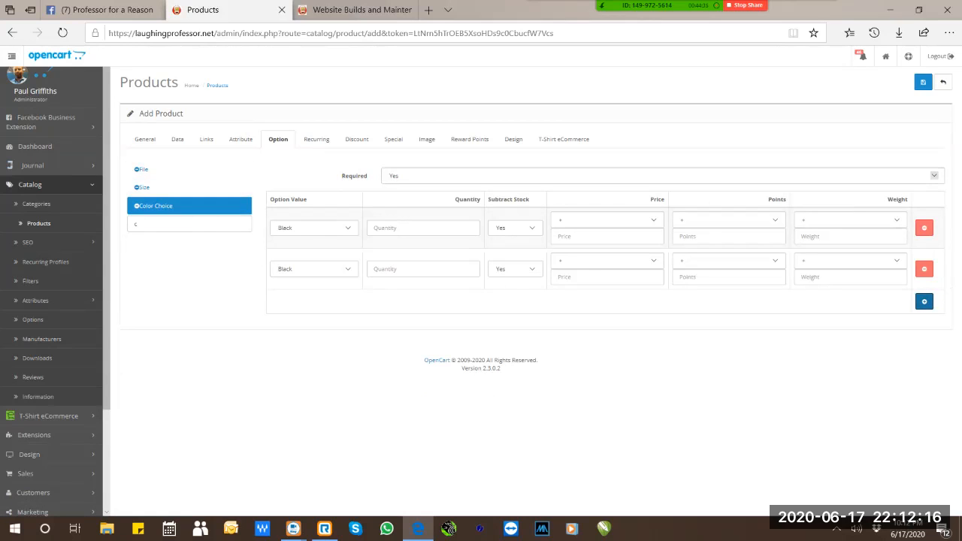
click(933, 175)
click(933, 176)
Set the second Color Choice value to White and enter quantities of 36 for Black and 8 for White.
click(348, 269)
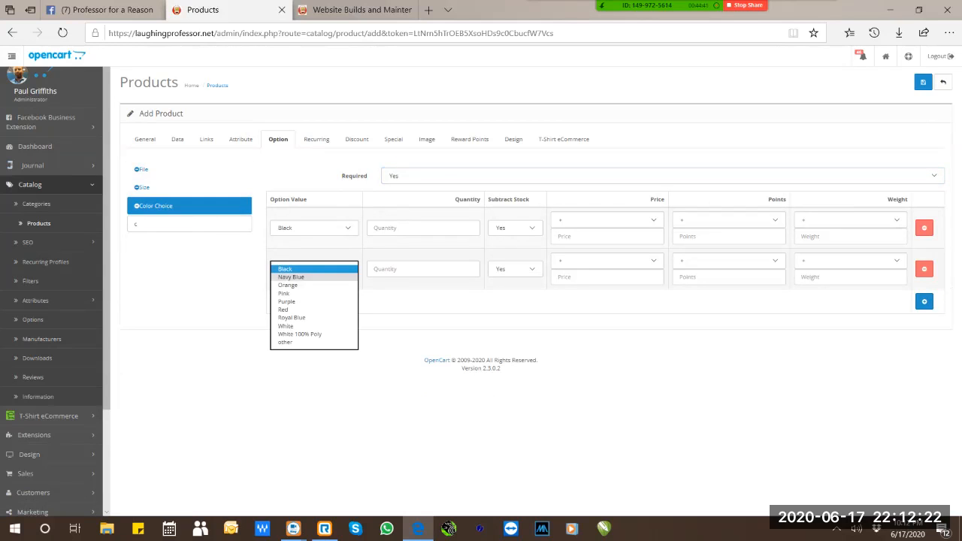
click(285, 326)
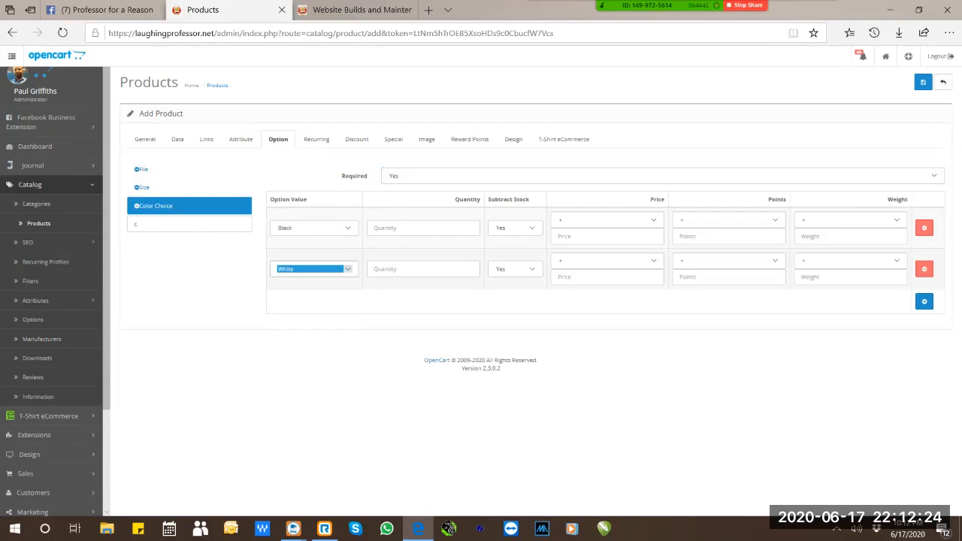
text(36)
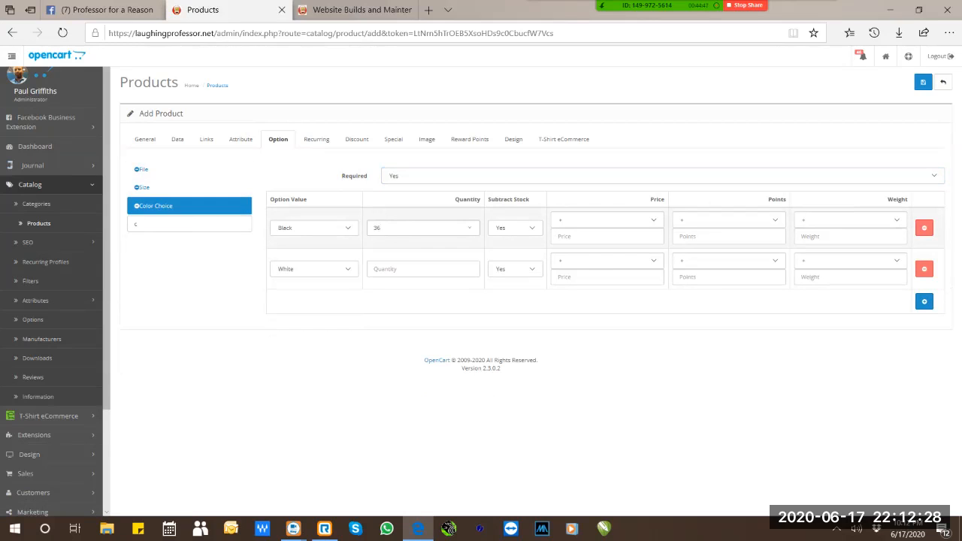
click(423, 269)
text(8)
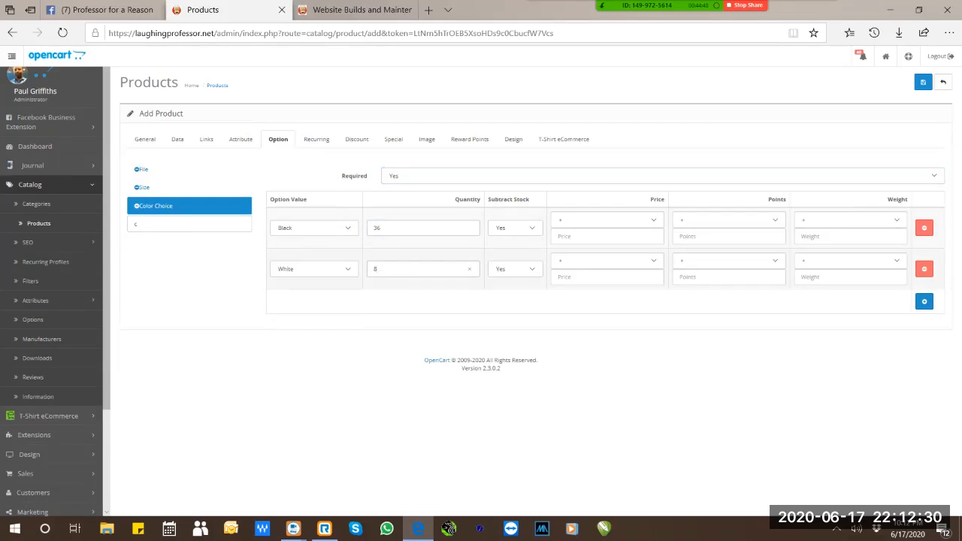
Set the price adjustment of the Black color choice to 5.00.
click(594, 236)
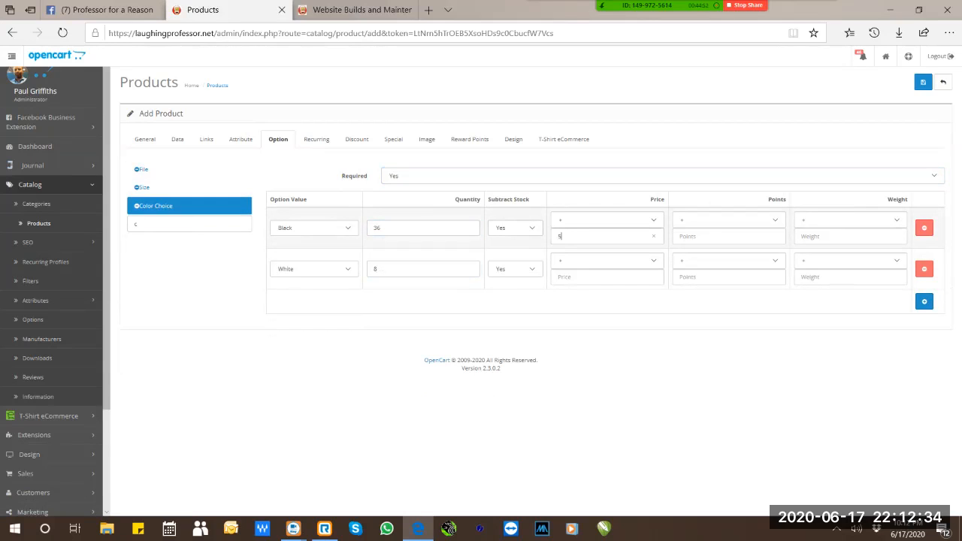
text(5.00)
click(593, 237)
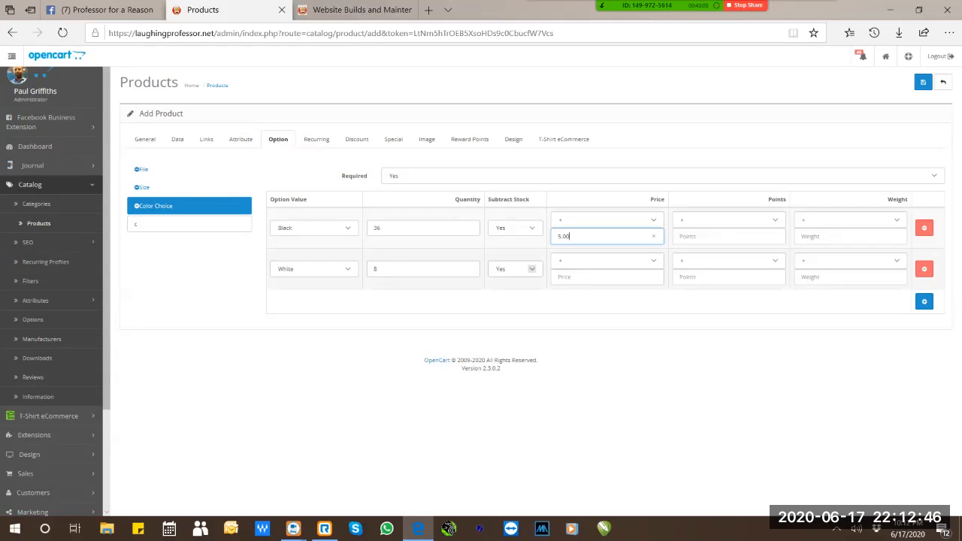
click(607, 277)
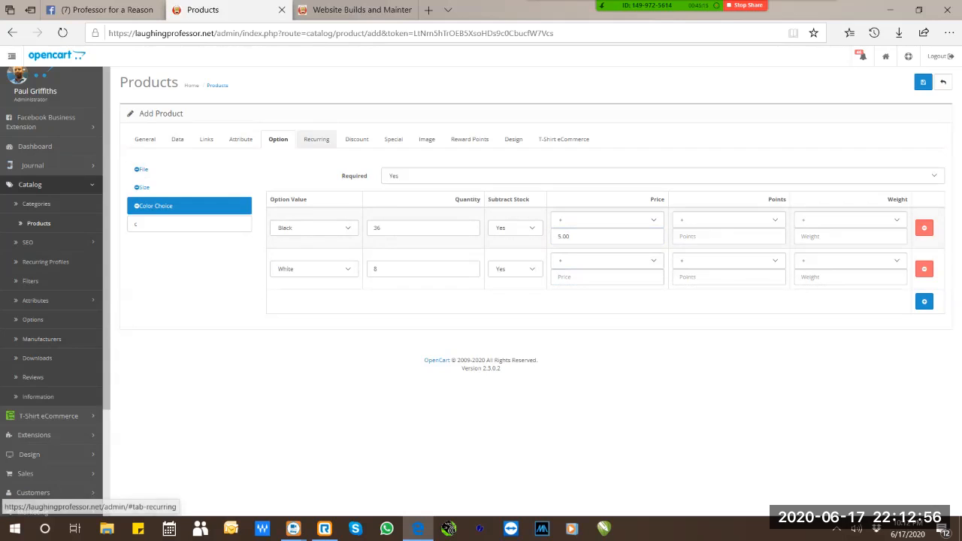
Add a discount row to the product.
click(316, 139)
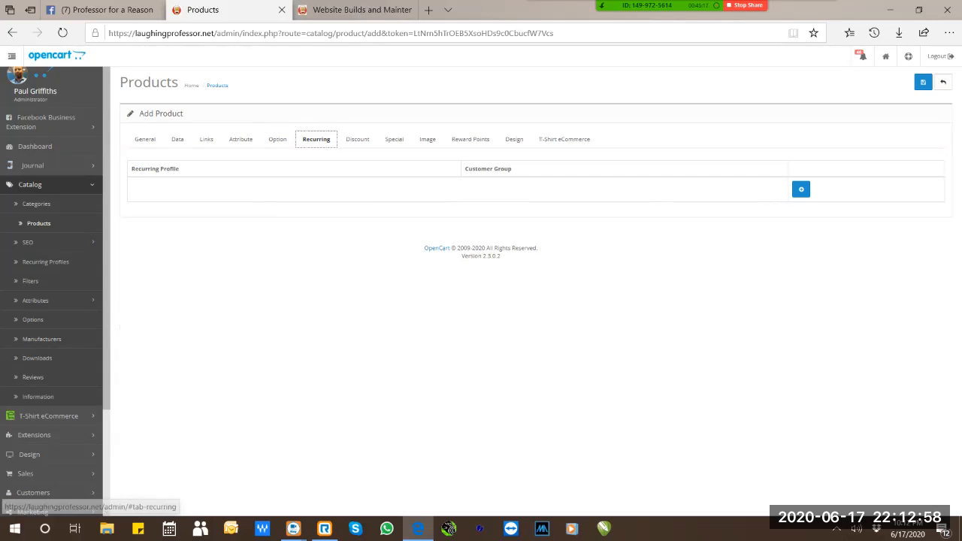
click(356, 139)
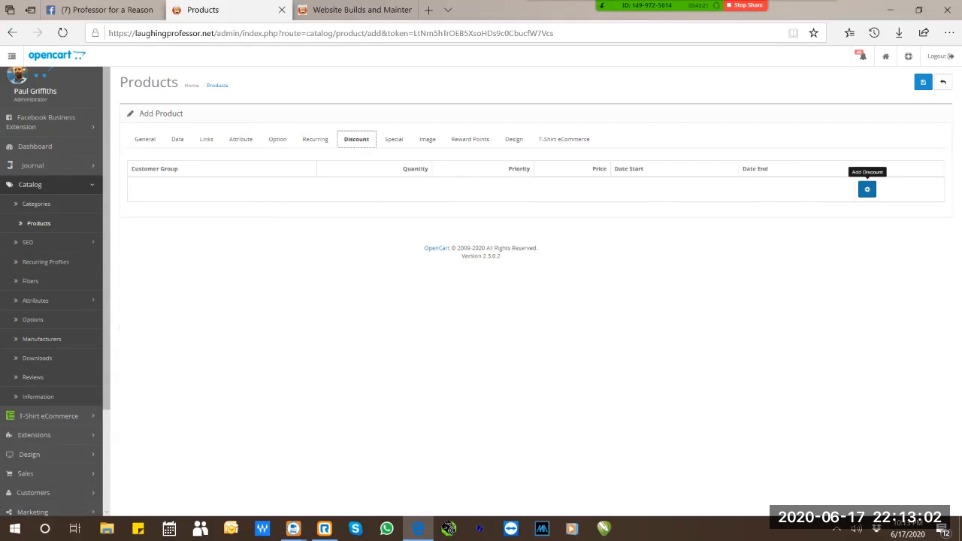
click(866, 190)
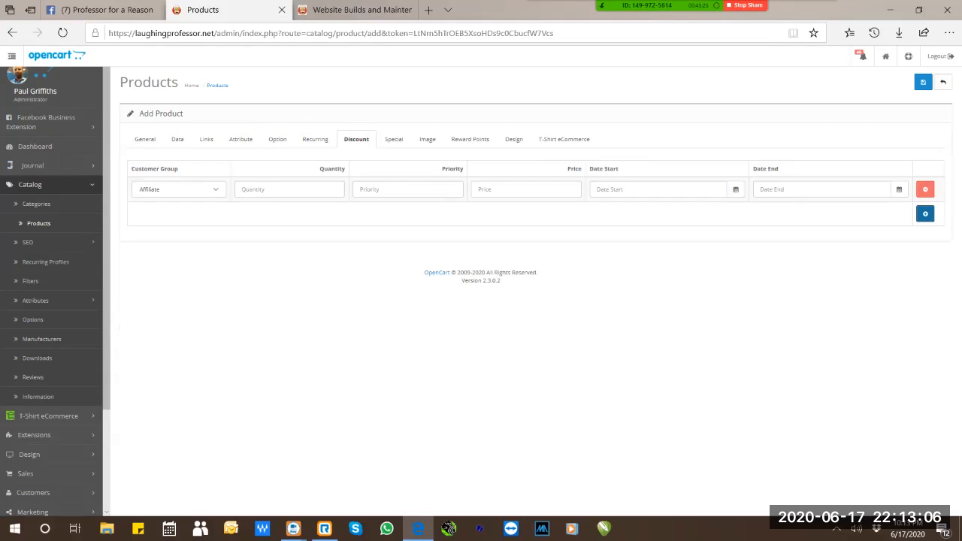
Set the first discount row's end date to 2020-06-30 and its start date to 2020-06-16.
click(898, 189)
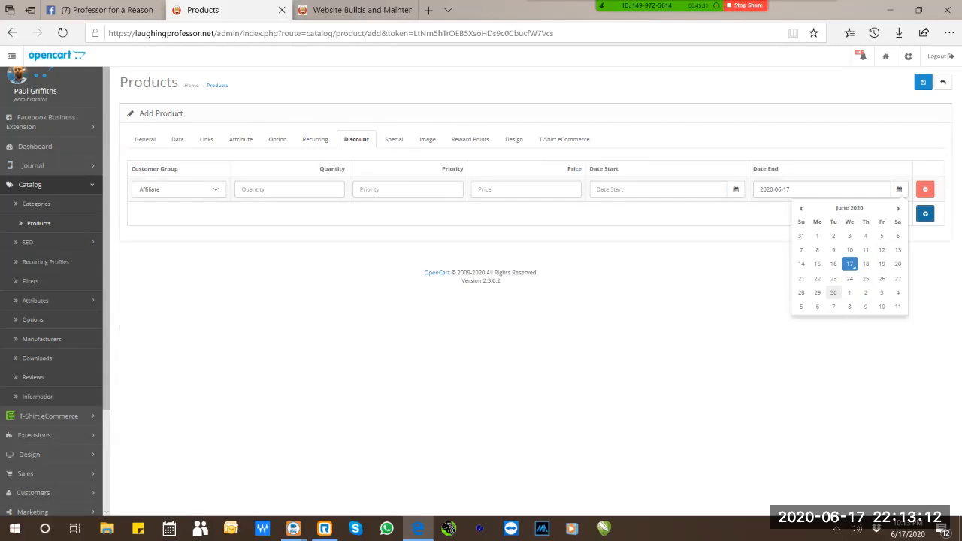
click(833, 292)
click(735, 188)
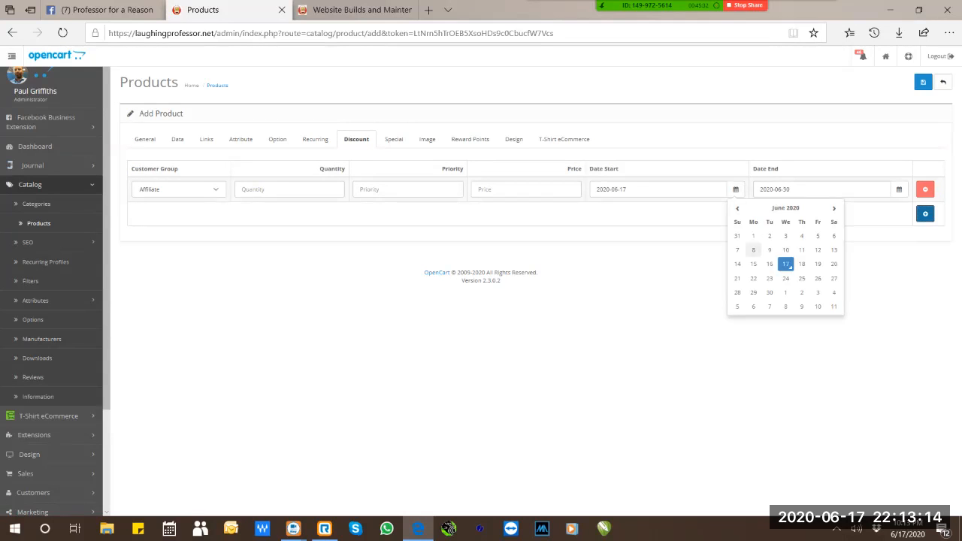
click(770, 264)
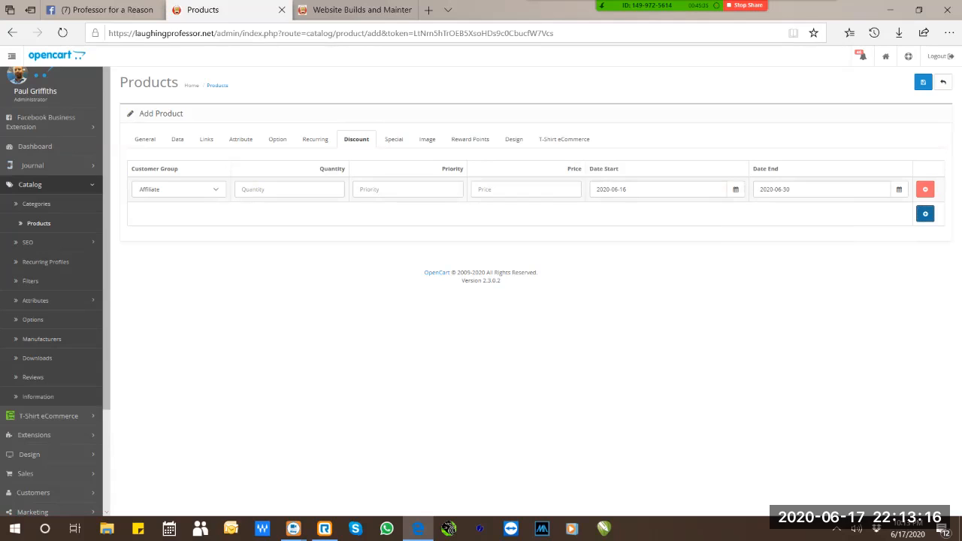
Assign the first discount to Premium Members with quantity 1 and a price of 12.50.
click(178, 189)
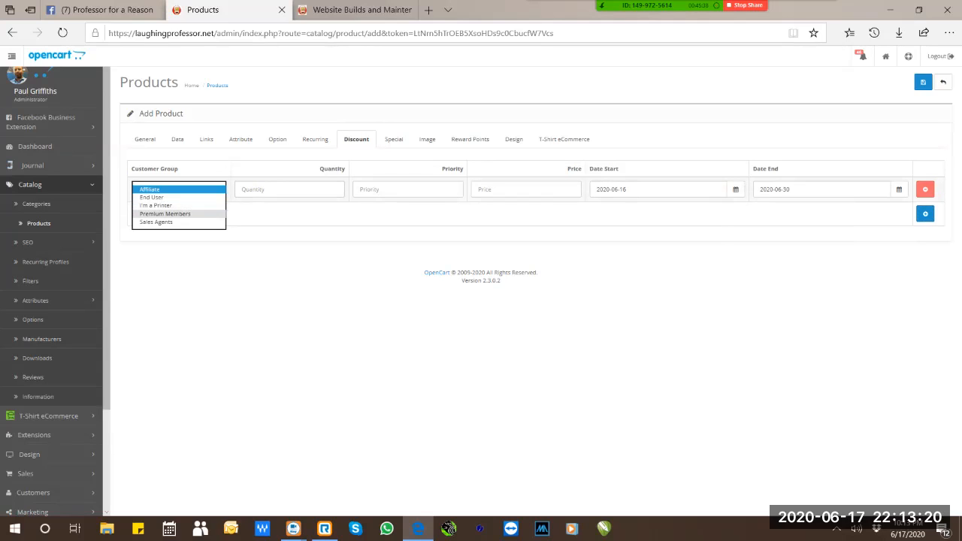
click(164, 213)
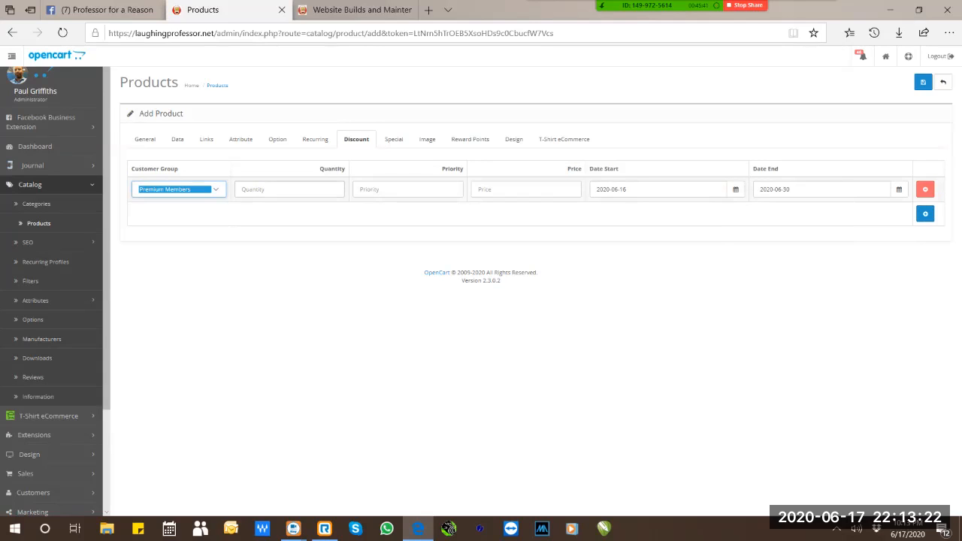
click(289, 189)
text(1)
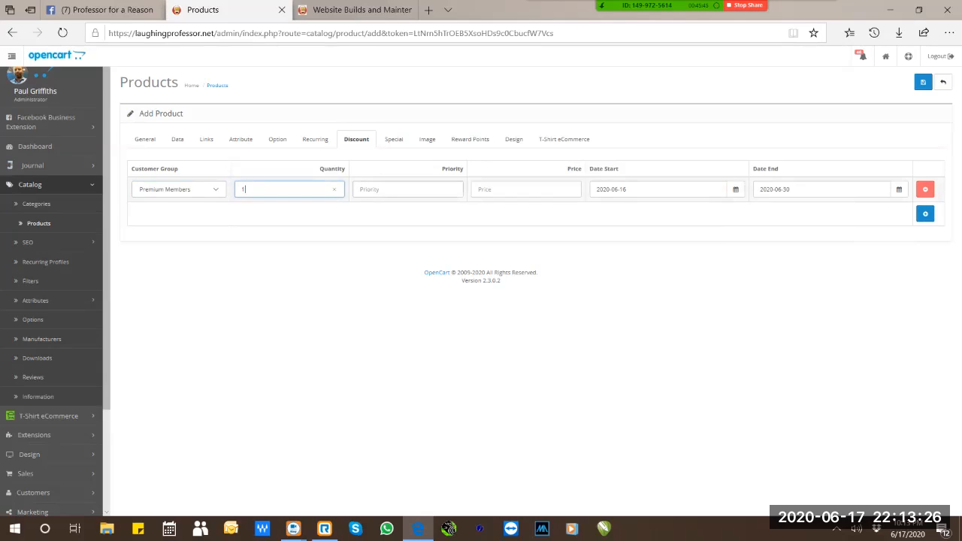
click(525, 189)
text(12.50)
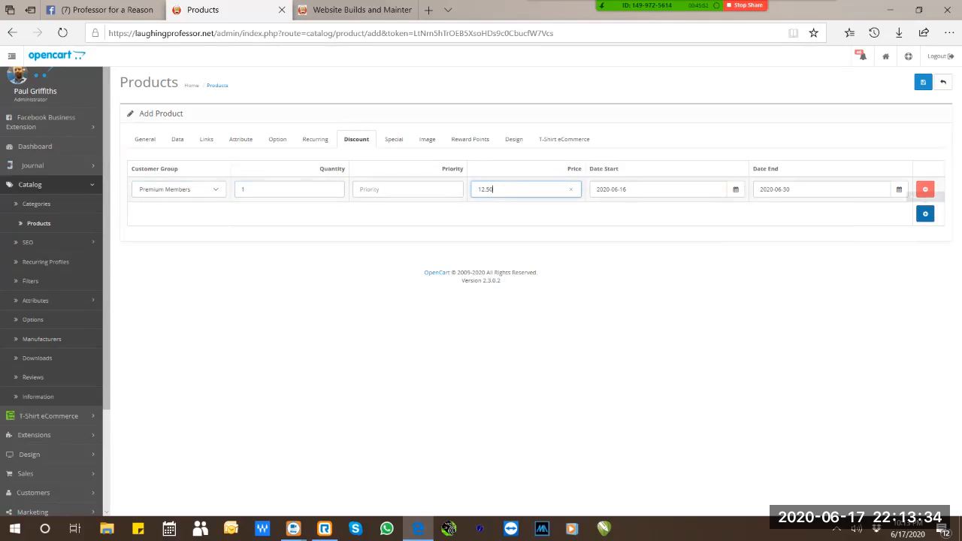
Add a second discount row for the I'm a Printer group with quantity 1 and a price of 13.50.
click(925, 213)
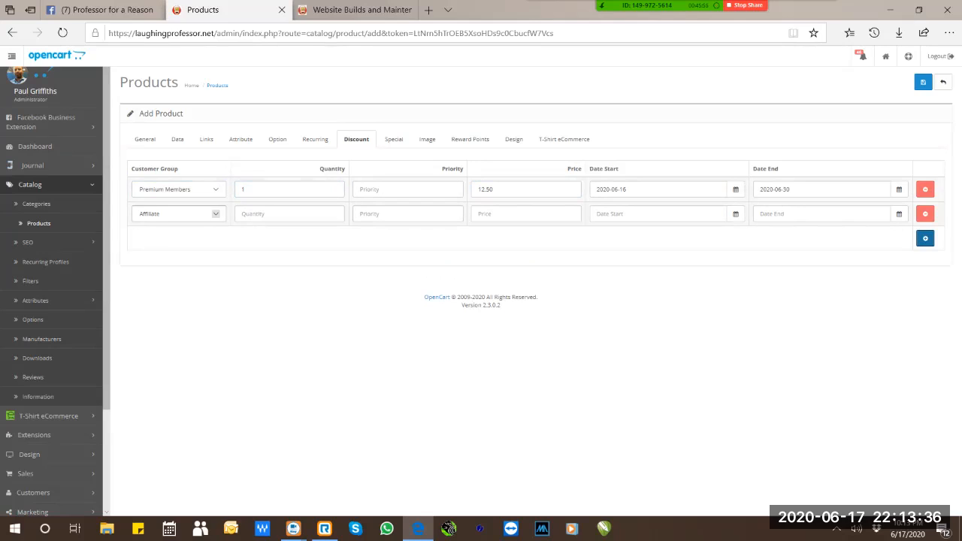
click(215, 213)
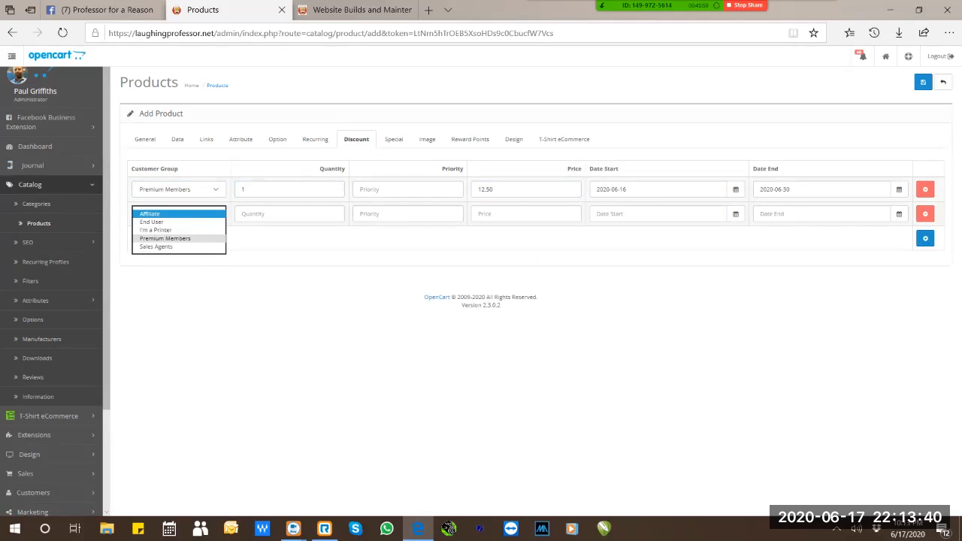
click(155, 230)
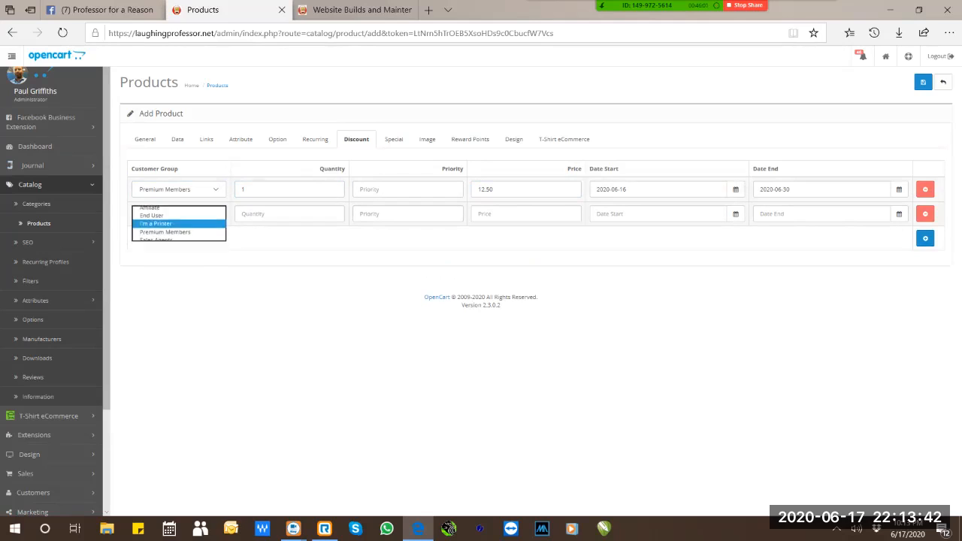
click(289, 214)
text(1)
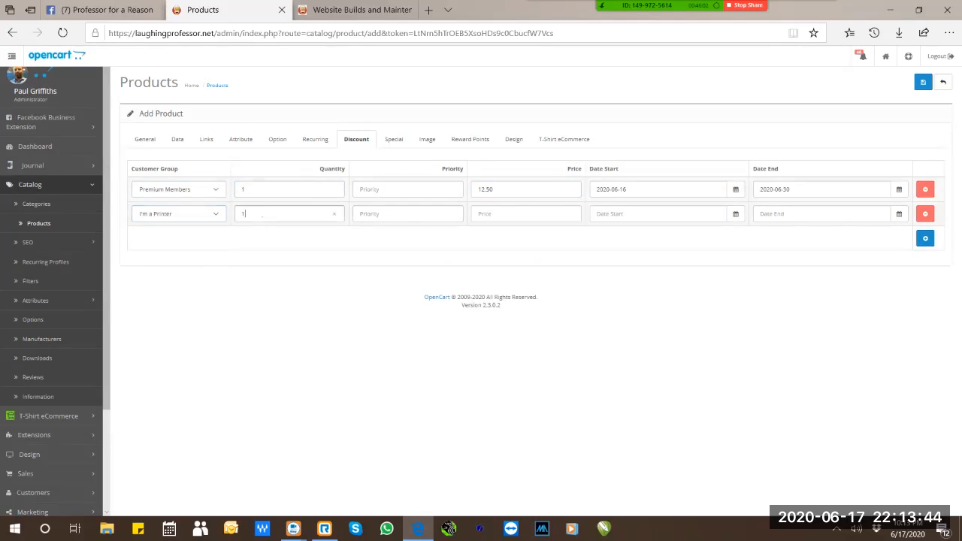
click(525, 214)
text(13.50)
Date the I'm a Printer discount from 2020-06-16 to 2020-06-30 and clear the Premium Members discount's end date.
click(736, 214)
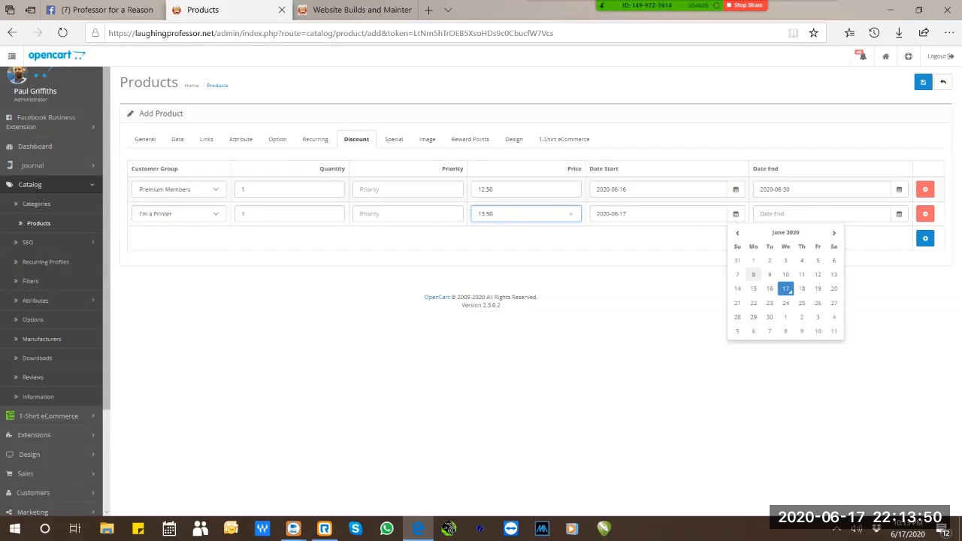
click(769, 288)
click(898, 213)
click(899, 213)
click(899, 213)
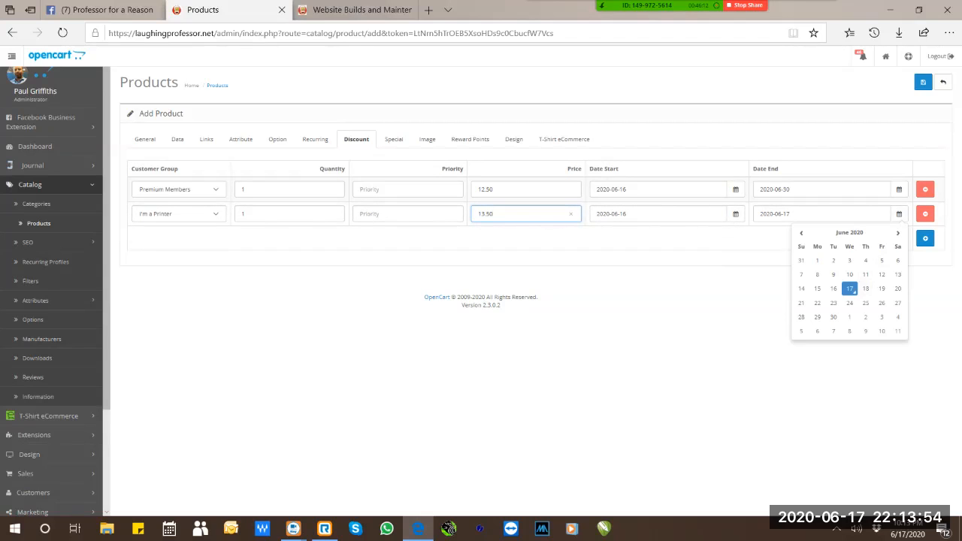
click(833, 317)
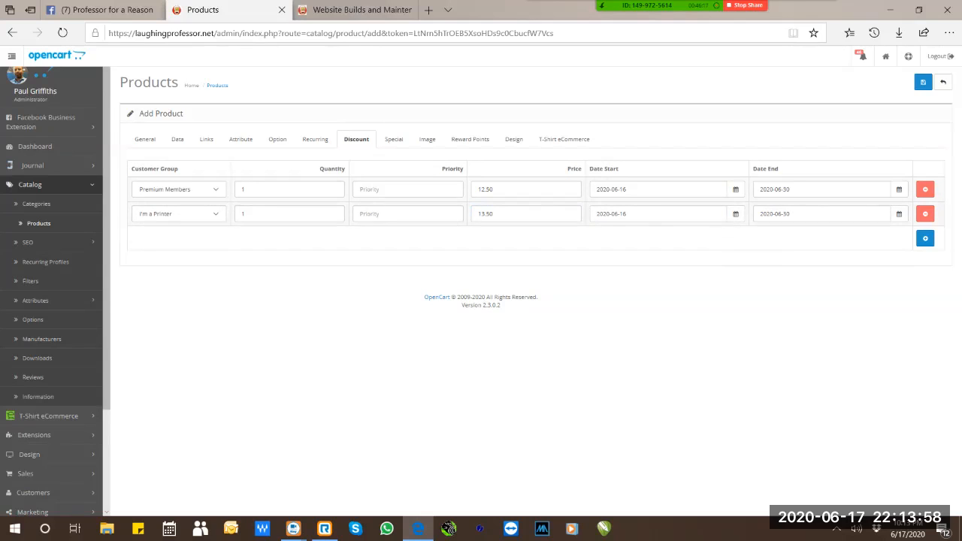
drag(791, 189, 736, 190)
key(BackSpace)
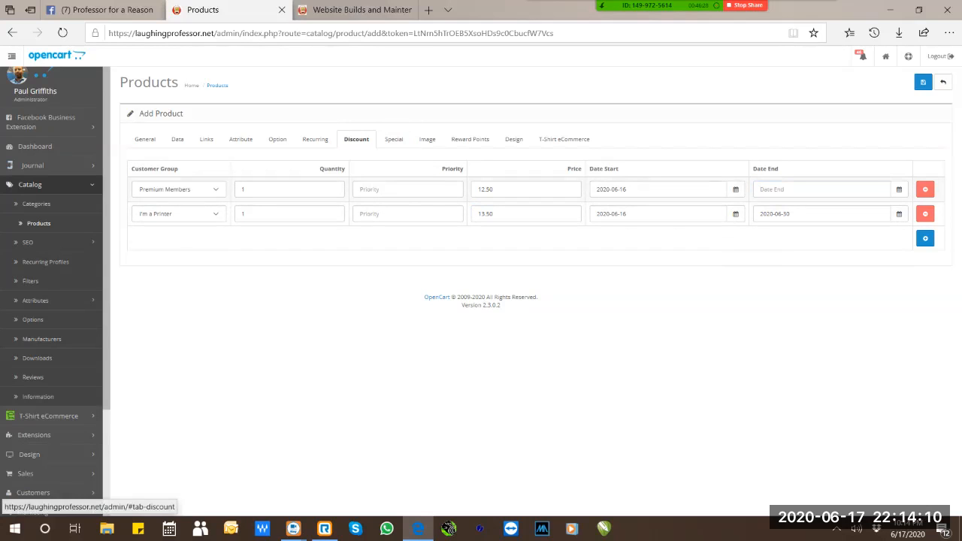
Add a special price row to the product running from 2020-06-16 to 2020-06-18.
click(393, 139)
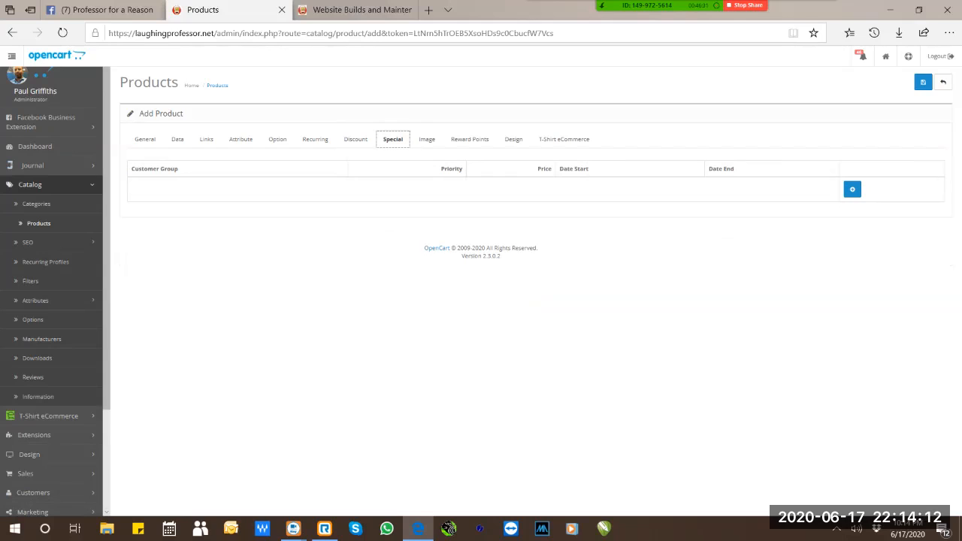
click(851, 189)
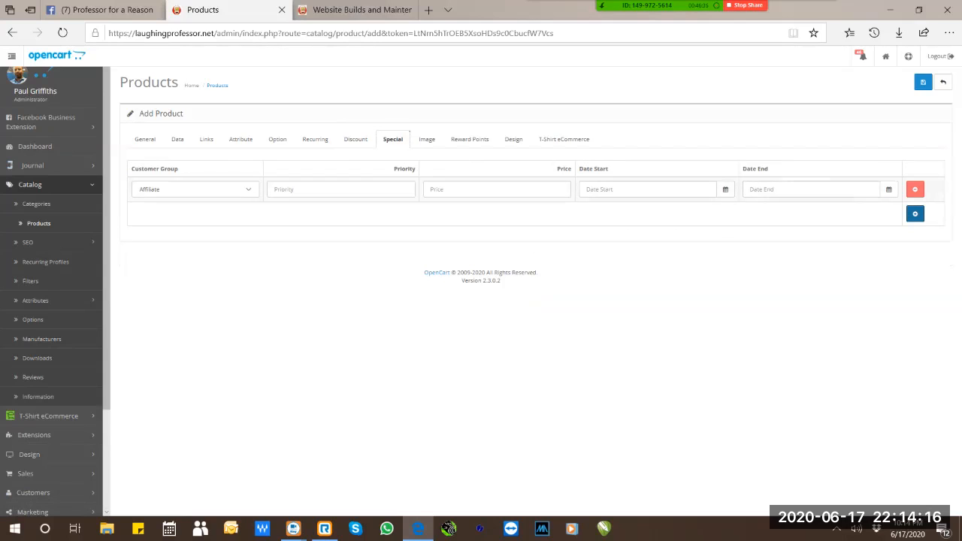
click(888, 188)
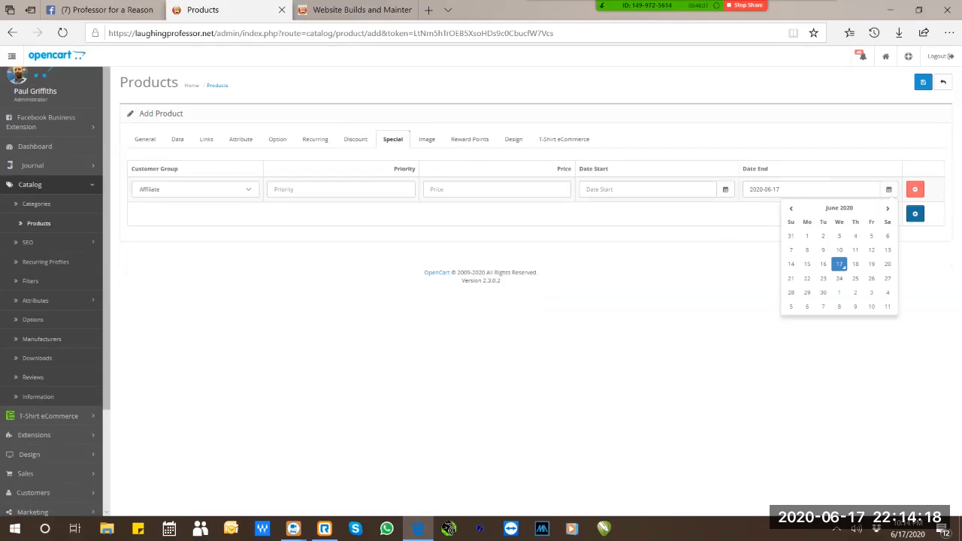
click(855, 264)
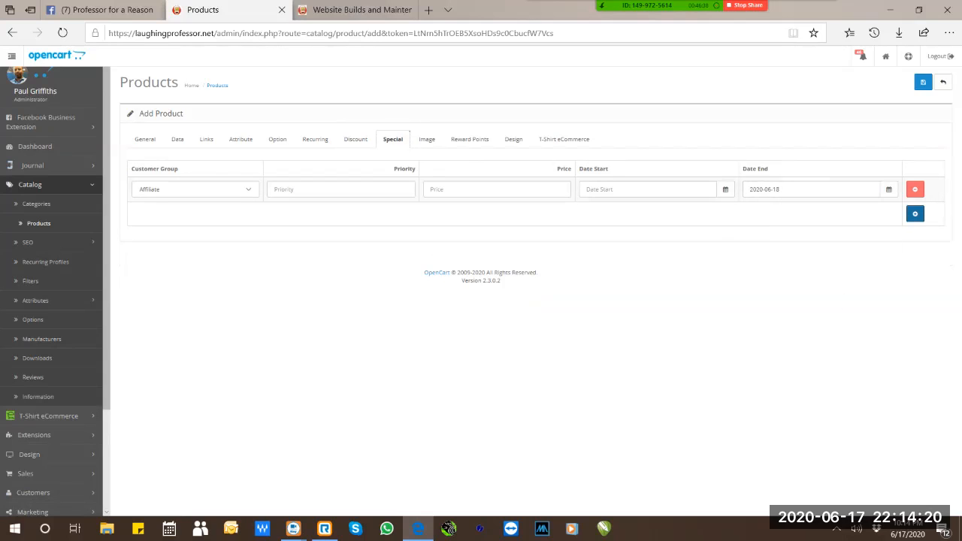
click(725, 189)
click(759, 265)
Set the special price to 10.00 and assign it to the End User customer group.
click(496, 189)
text(10)
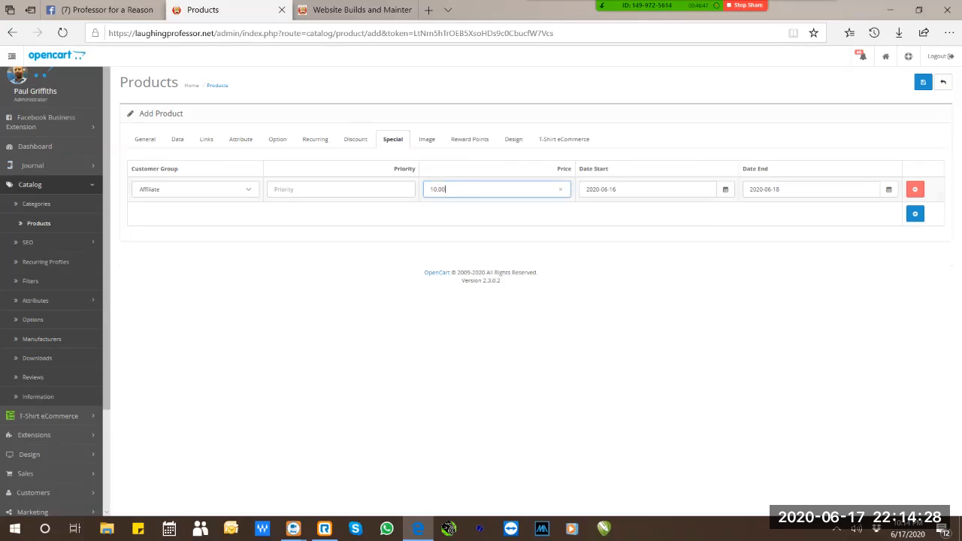
click(195, 189)
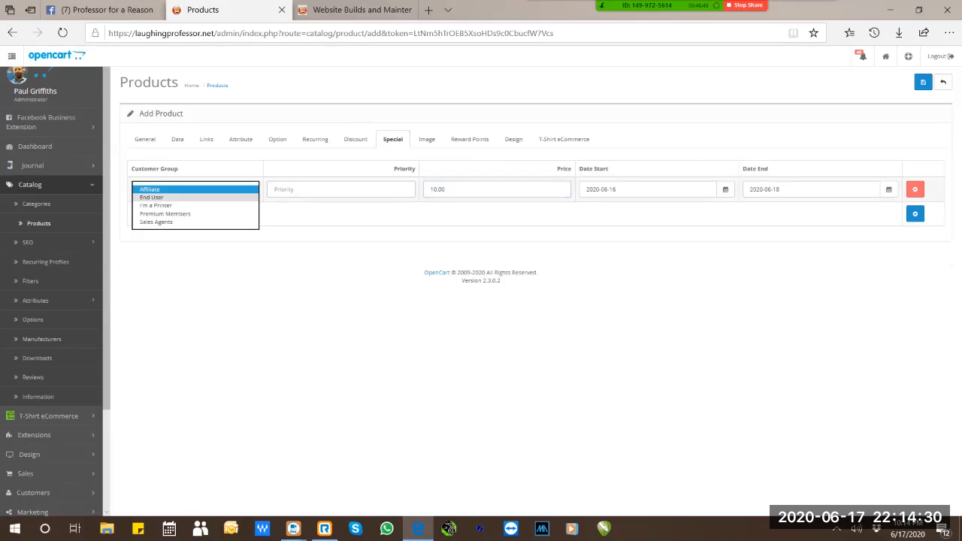
click(153, 197)
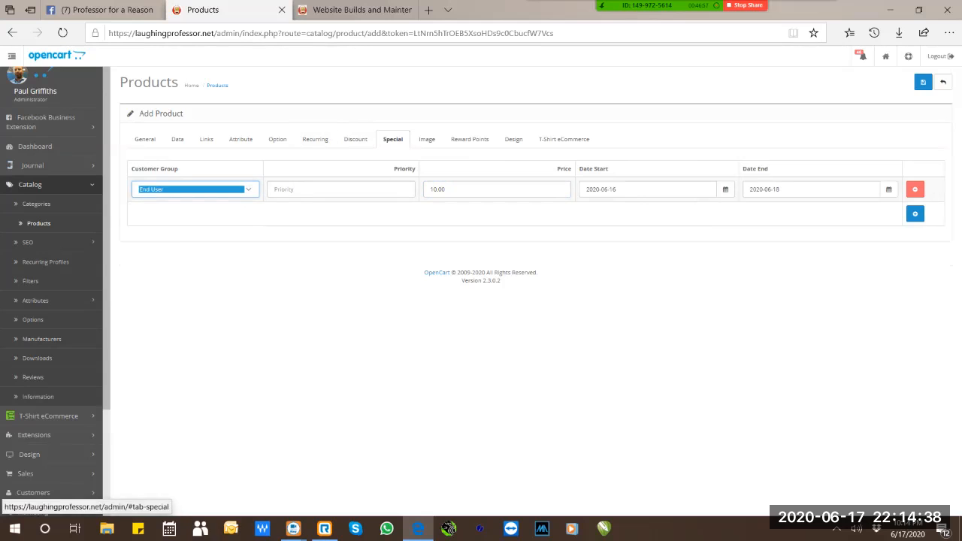
click(356, 139)
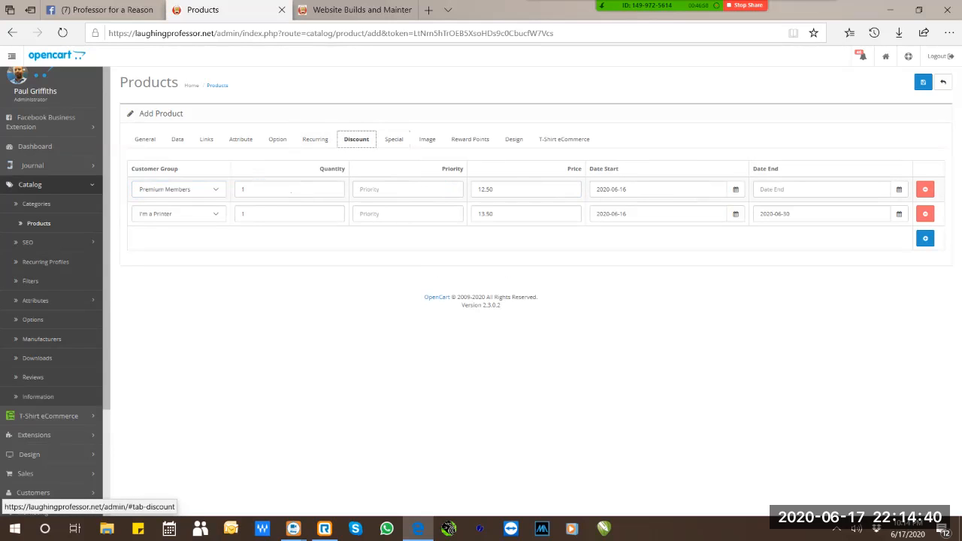
click(393, 139)
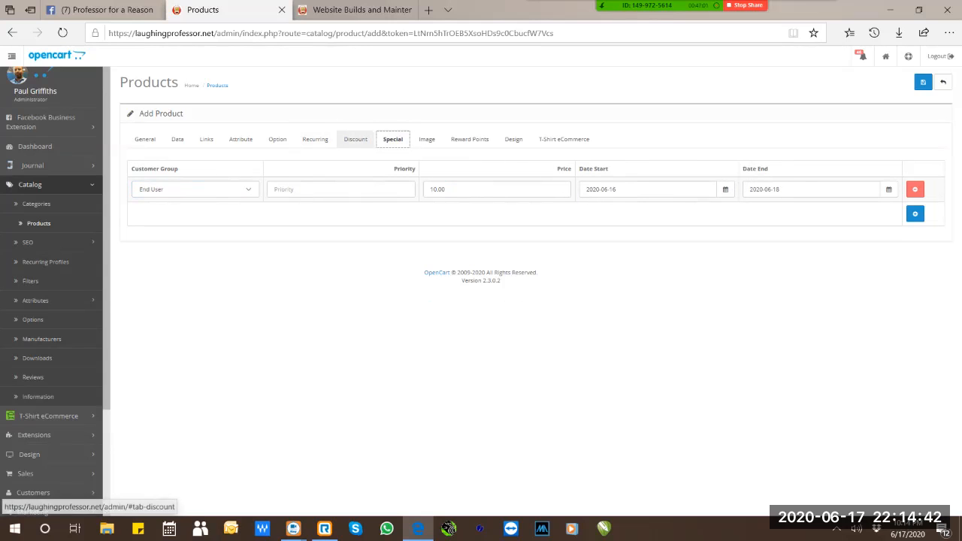
click(355, 139)
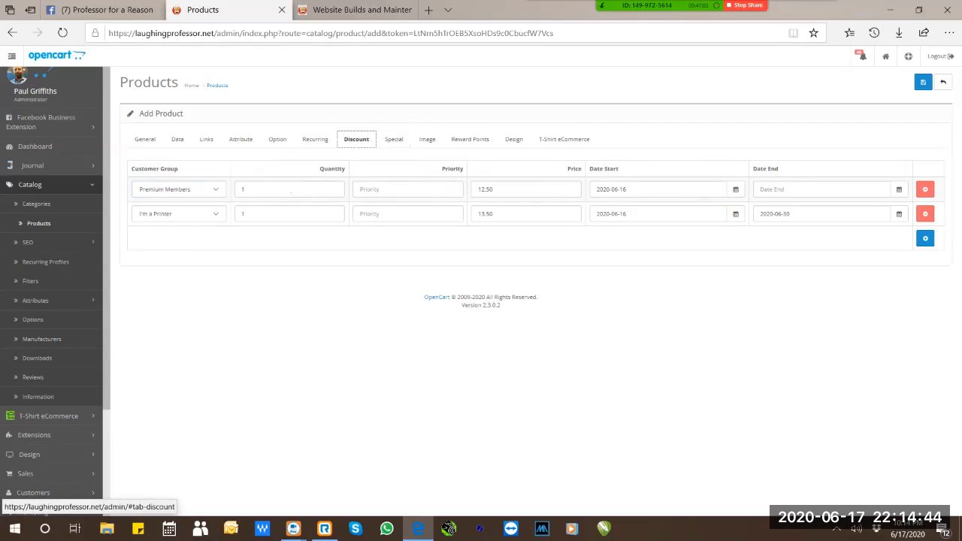
click(393, 139)
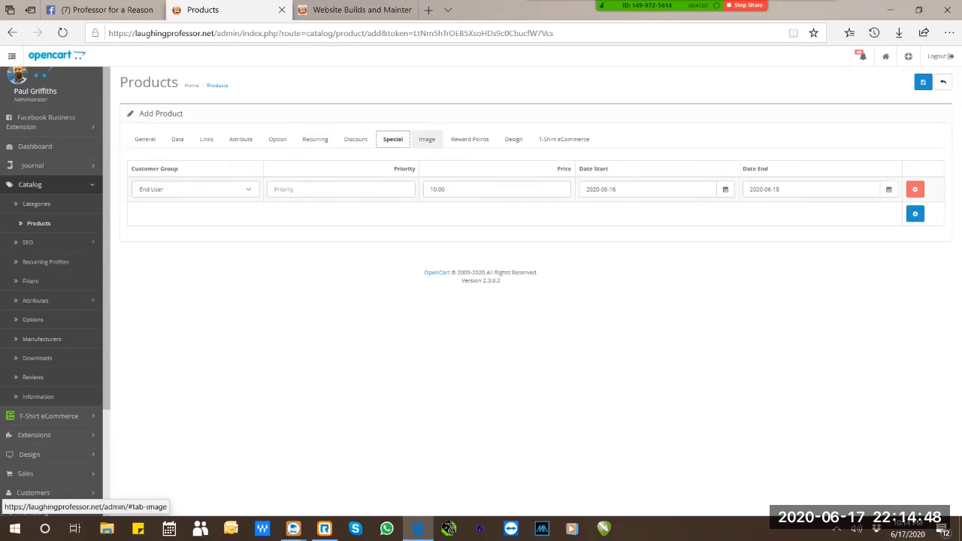
Add an additional product image using gallery-thumb-2.jpg from the Mug Animator folder.
click(427, 139)
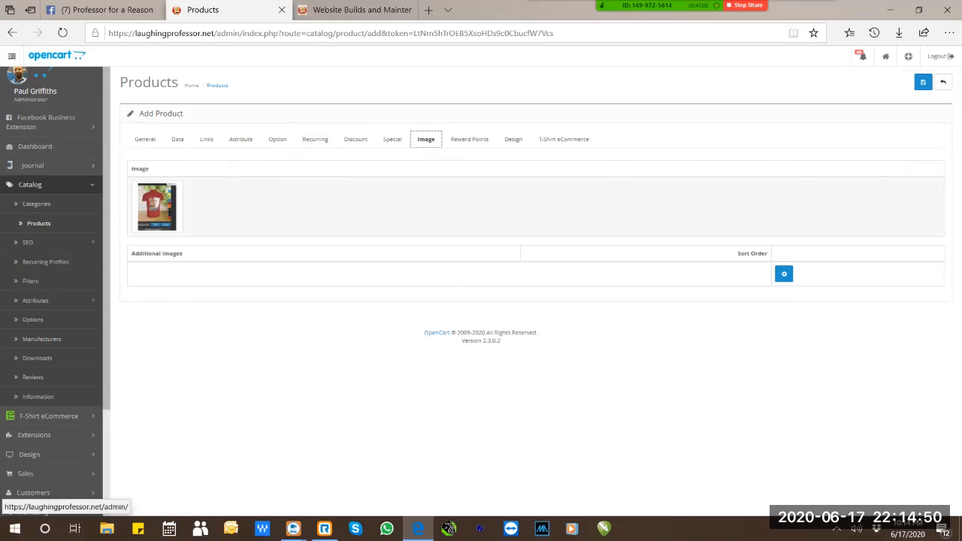
click(784, 273)
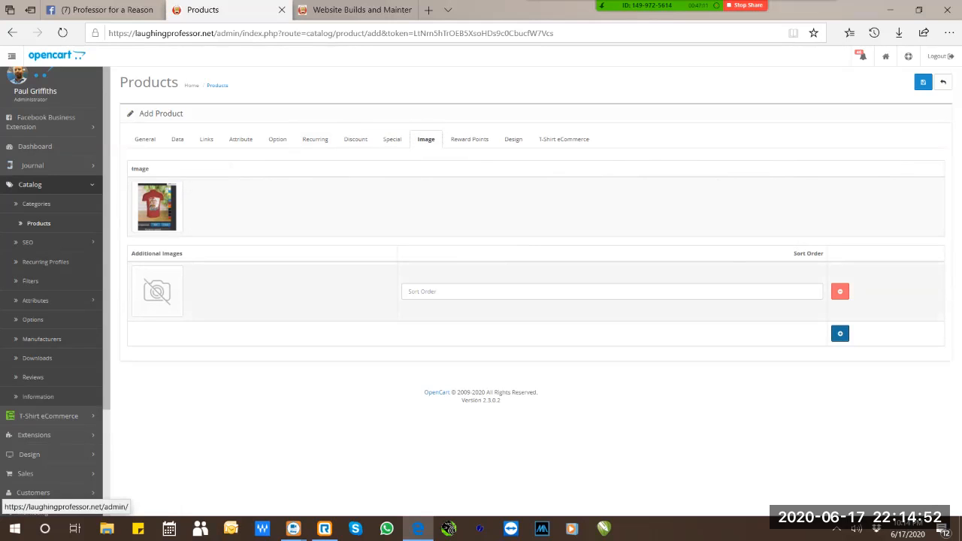
click(154, 292)
click(204, 292)
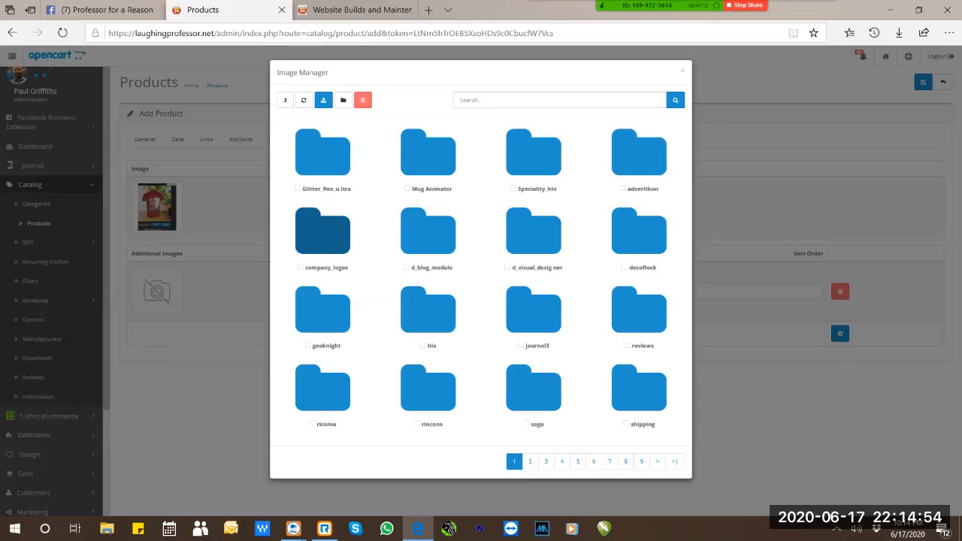
click(427, 152)
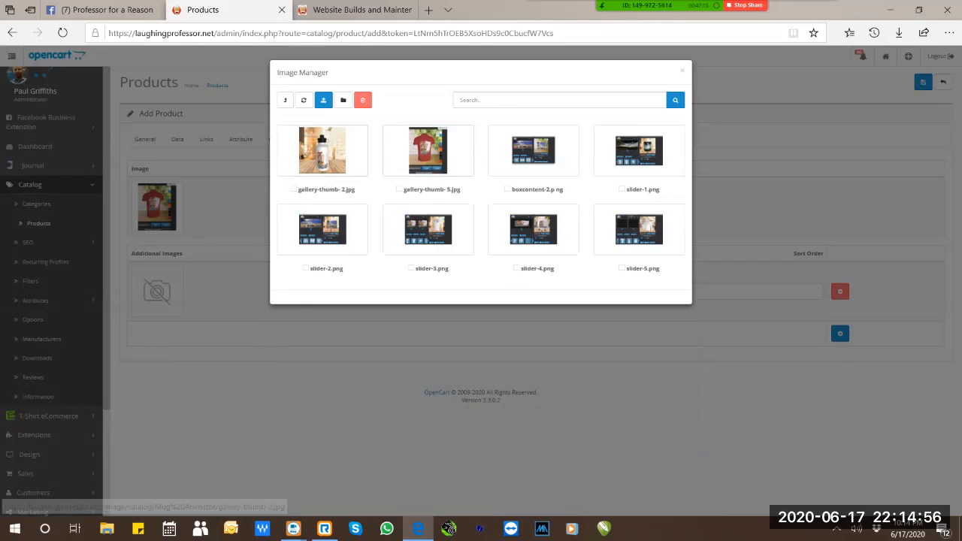
click(427, 150)
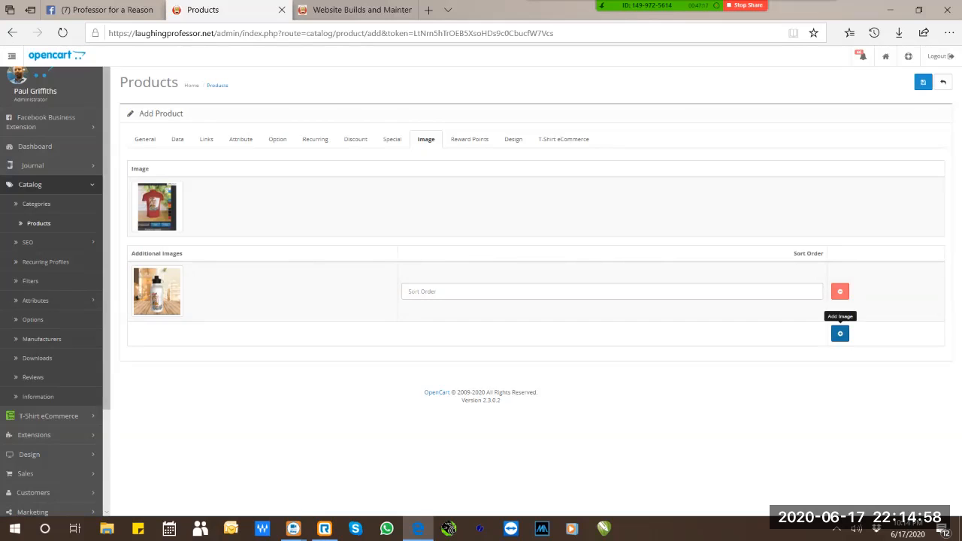
Add a second additional product image using boxcontent-2.png from the Mug Animator folder.
click(839, 333)
click(156, 350)
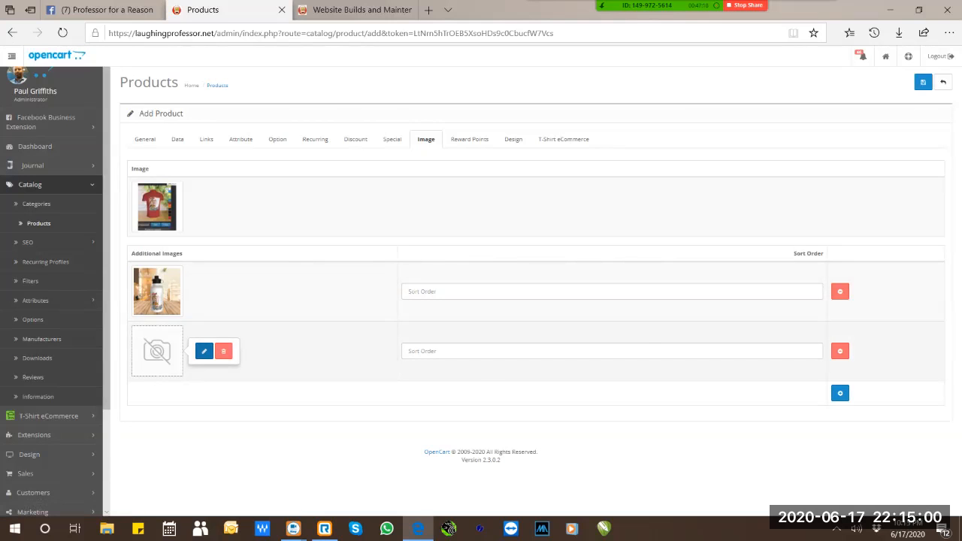
click(204, 350)
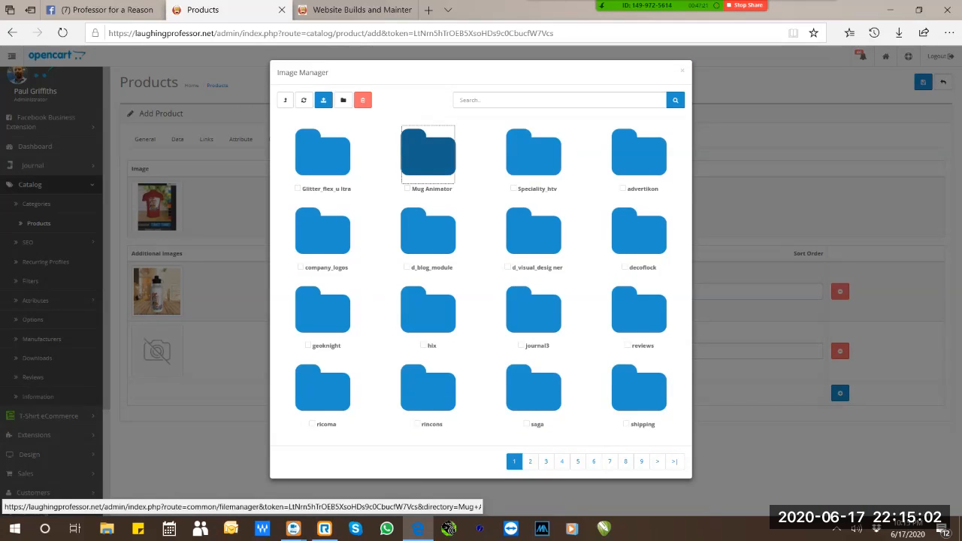
click(428, 153)
click(532, 151)
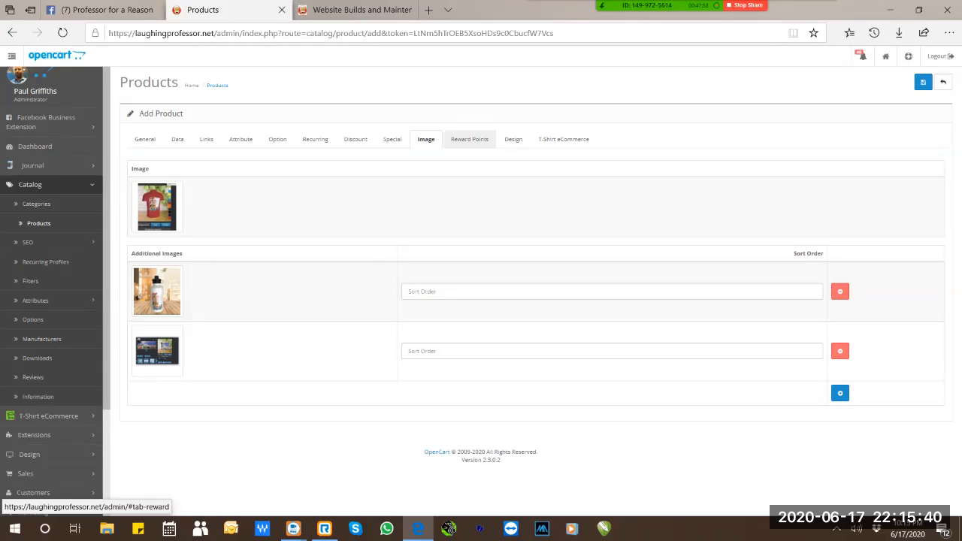
Set the number of points needed to buy the product to 2000 in its reward points settings.
click(469, 138)
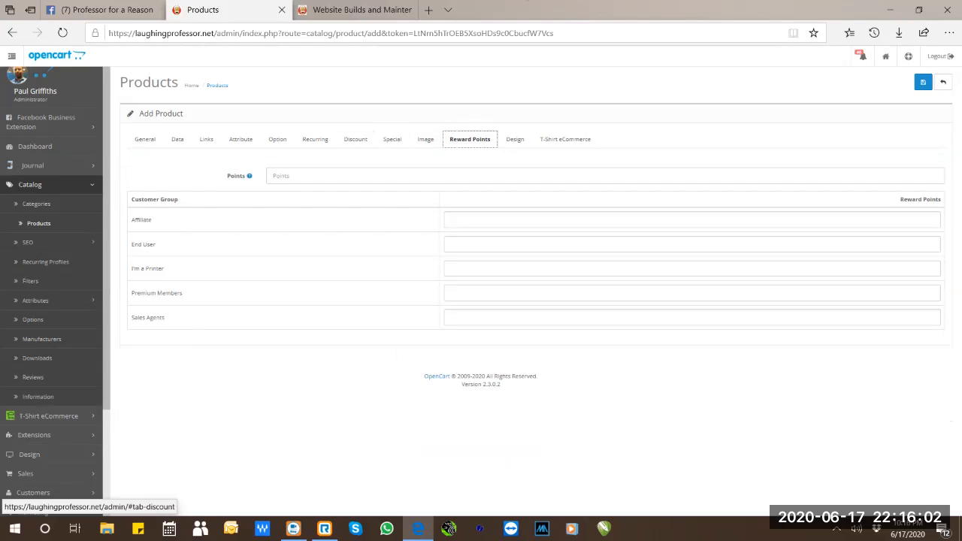
click(290, 176)
text(50)
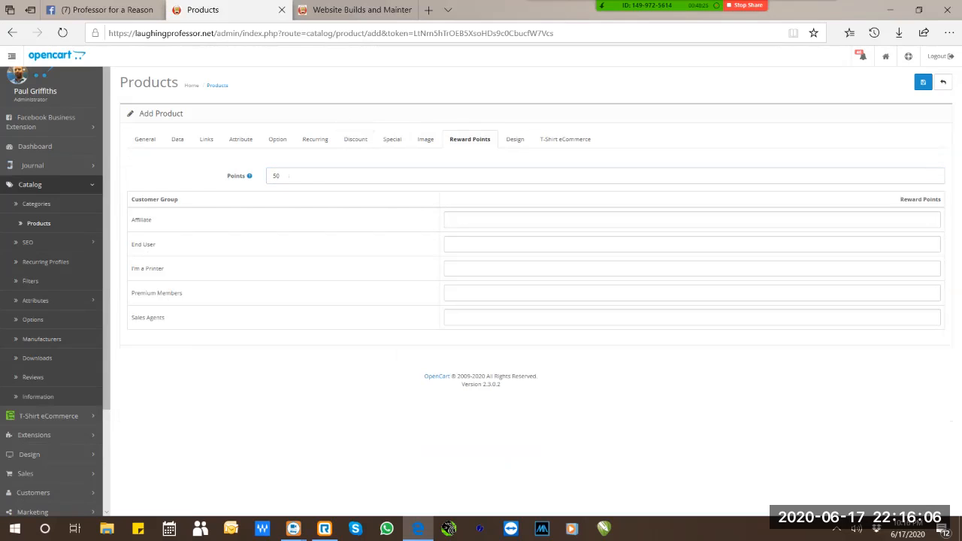
double_click(289, 176)
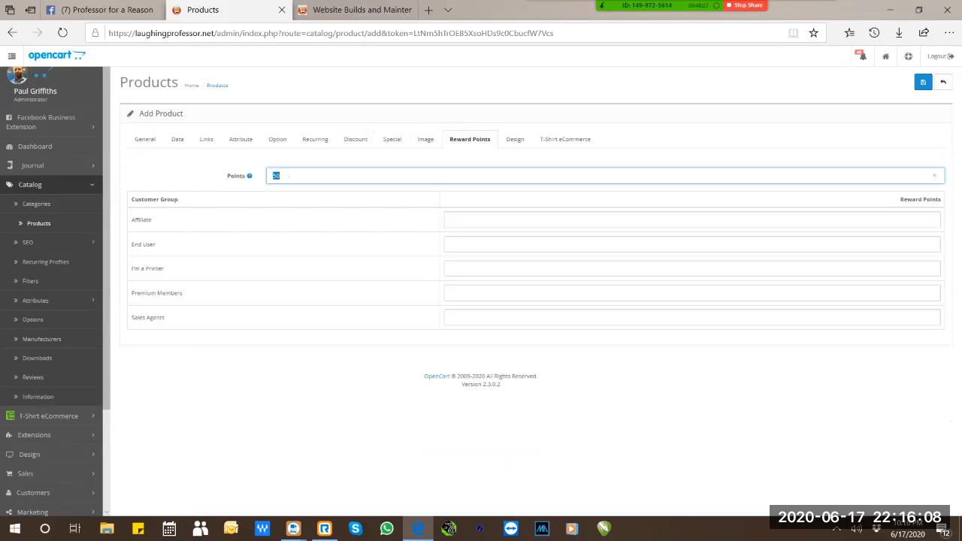
text(2)
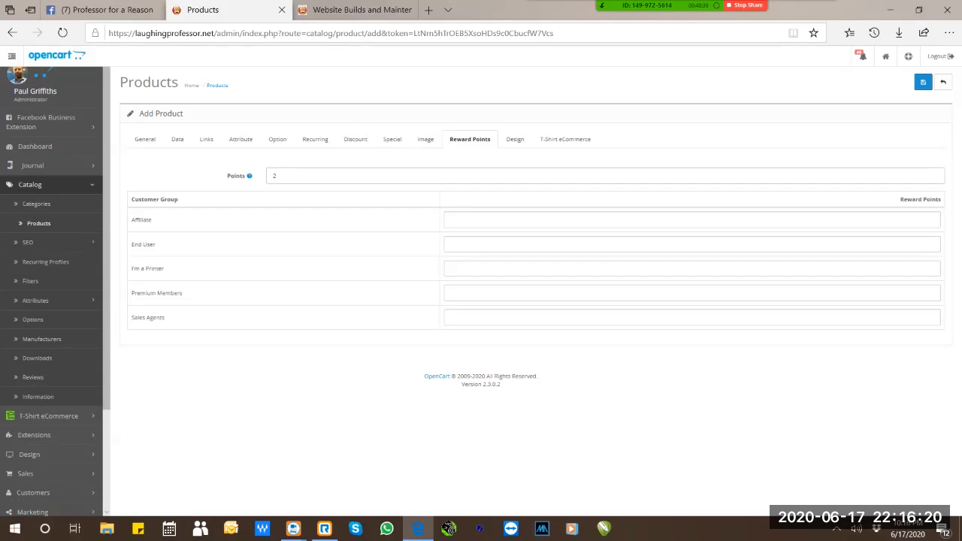
mouse_move(249, 176)
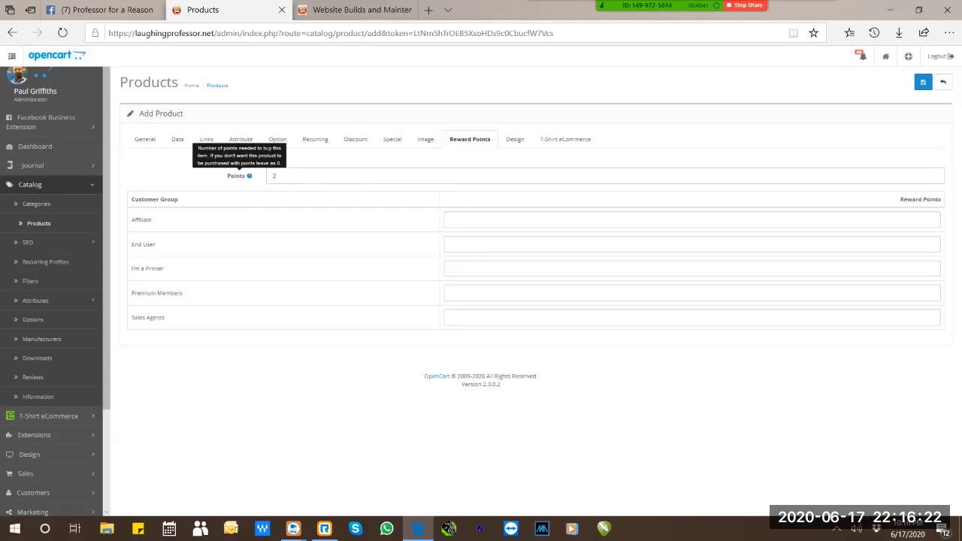
double_click(275, 175)
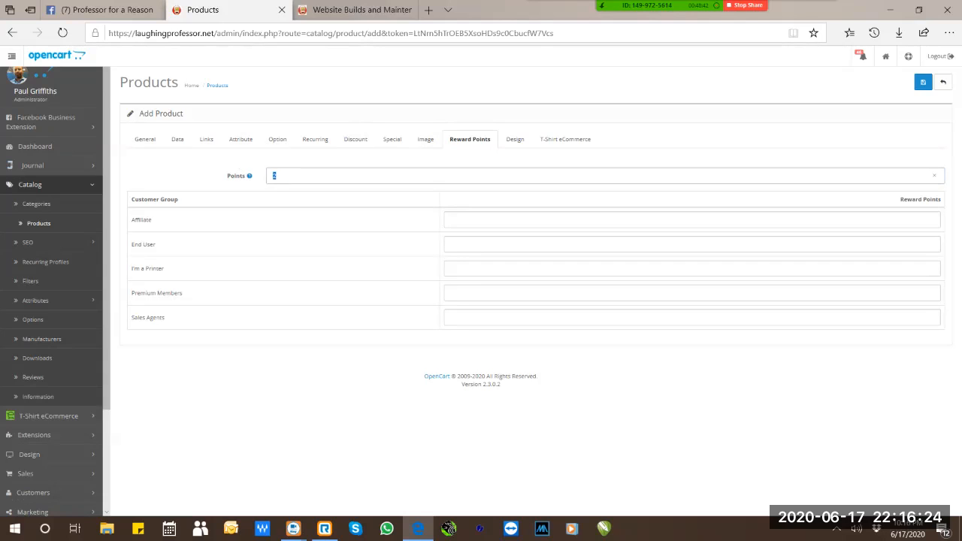
text(2000)
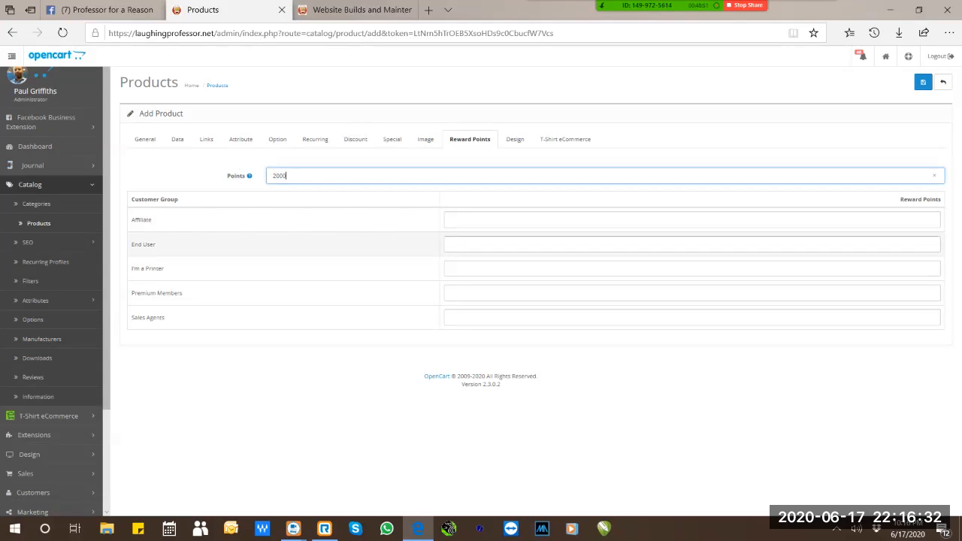
Set the reward points to 2 for End User, 2 for I'm a Printer and 5 for Premium Members.
click(452, 244)
text(2)
click(452, 269)
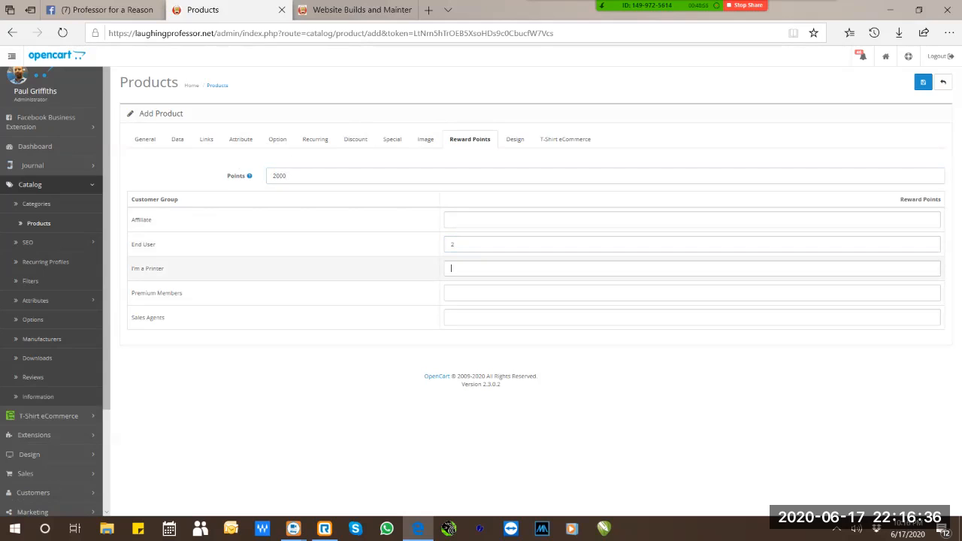
click(452, 293)
text(5)
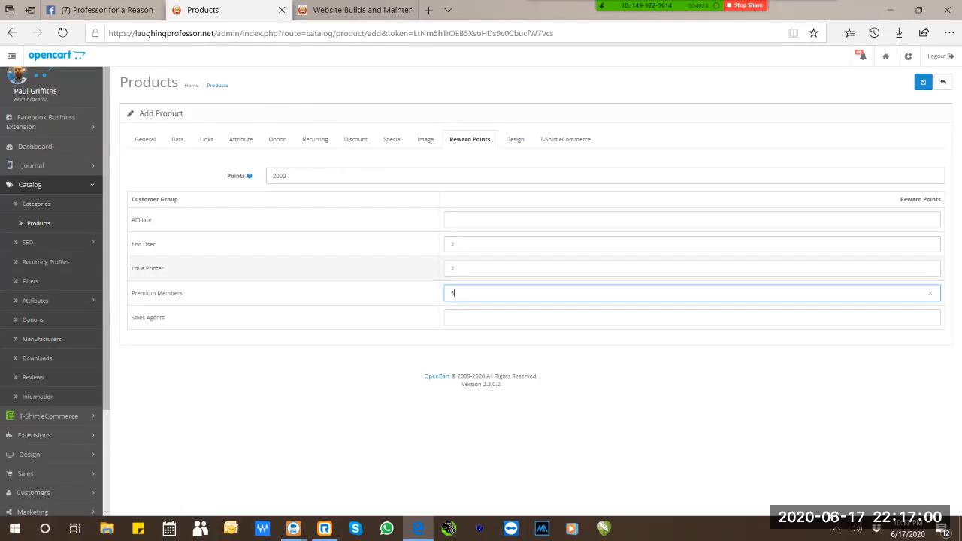
click(448, 287)
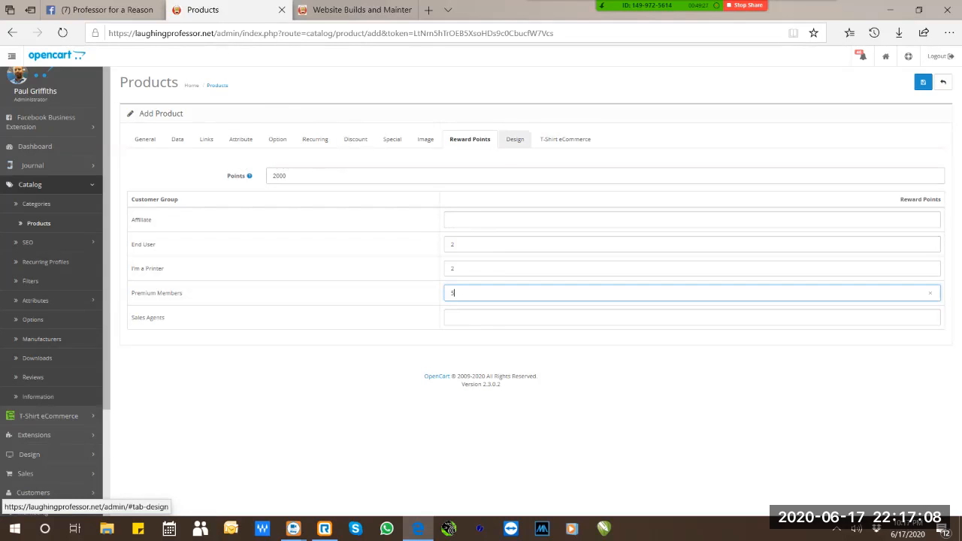
Review the layout override choices for the Default store in the product's design settings.
click(514, 139)
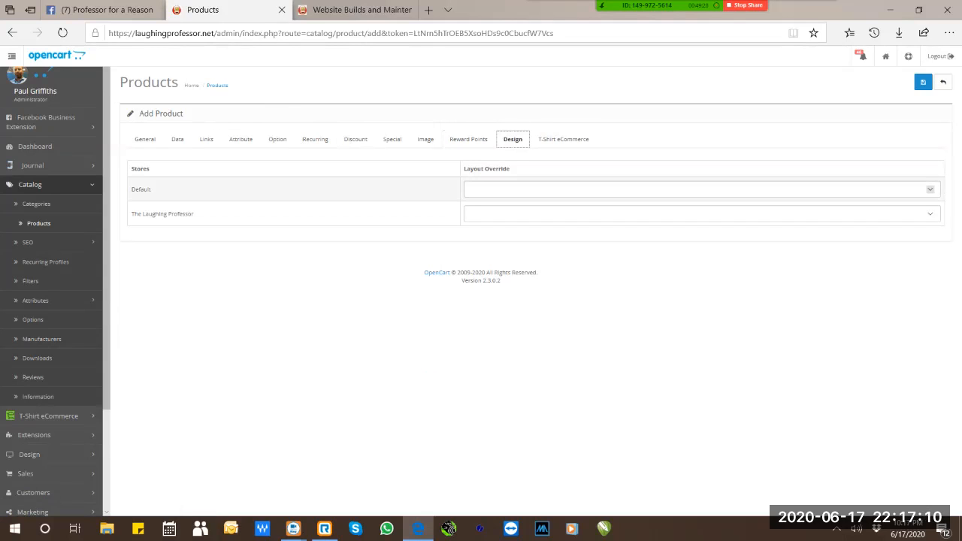
click(701, 190)
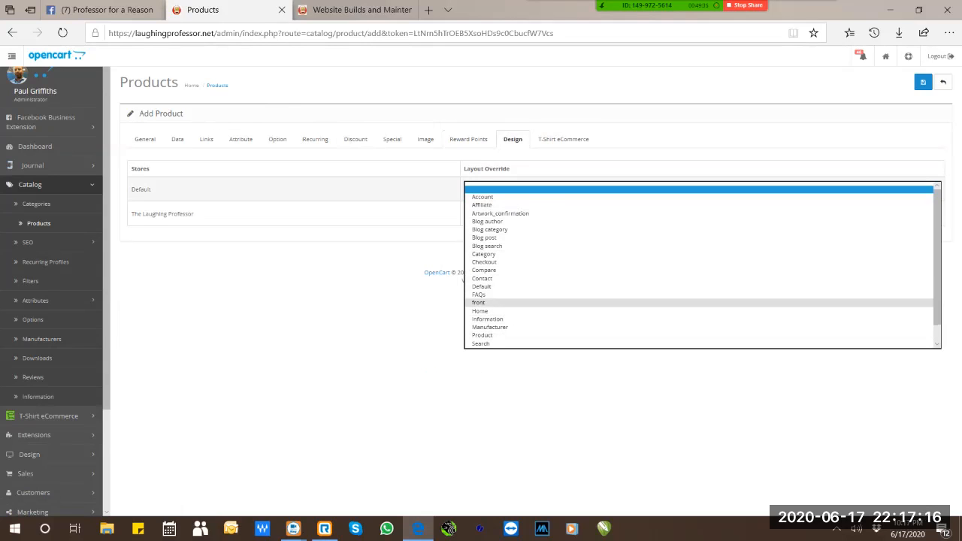
key(Escape)
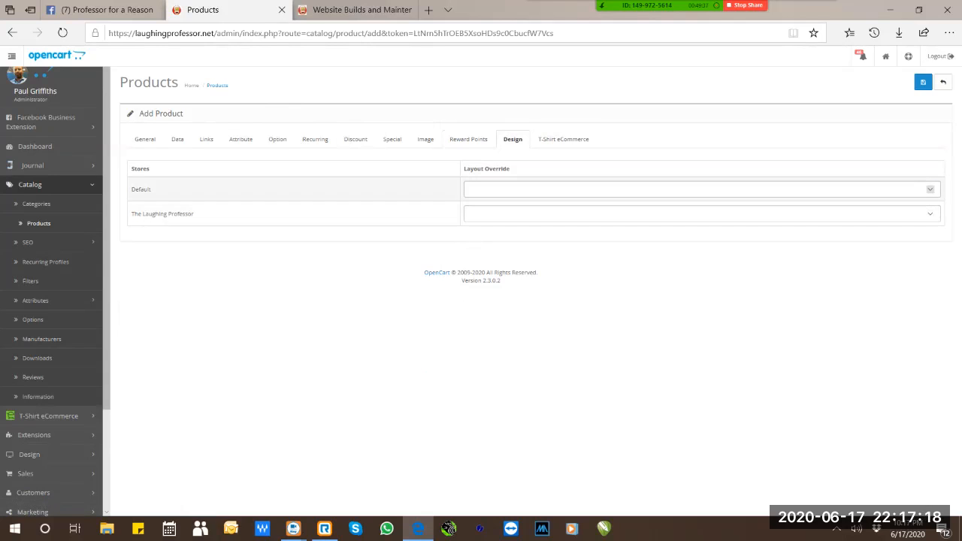
Try to view the list of product designs and create a new product design in the T-Shirt eCommerce settings.
click(564, 139)
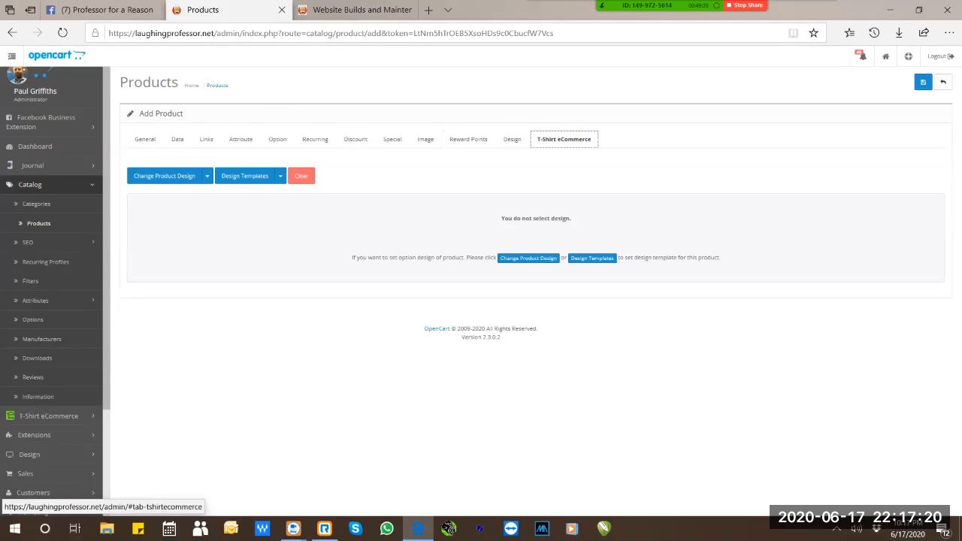
click(207, 175)
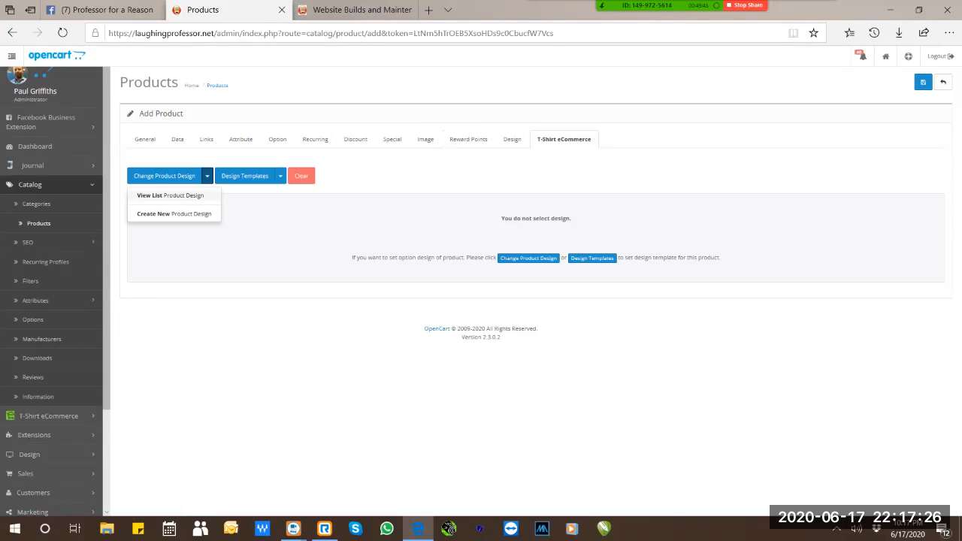
click(170, 195)
click(207, 177)
click(207, 176)
click(174, 214)
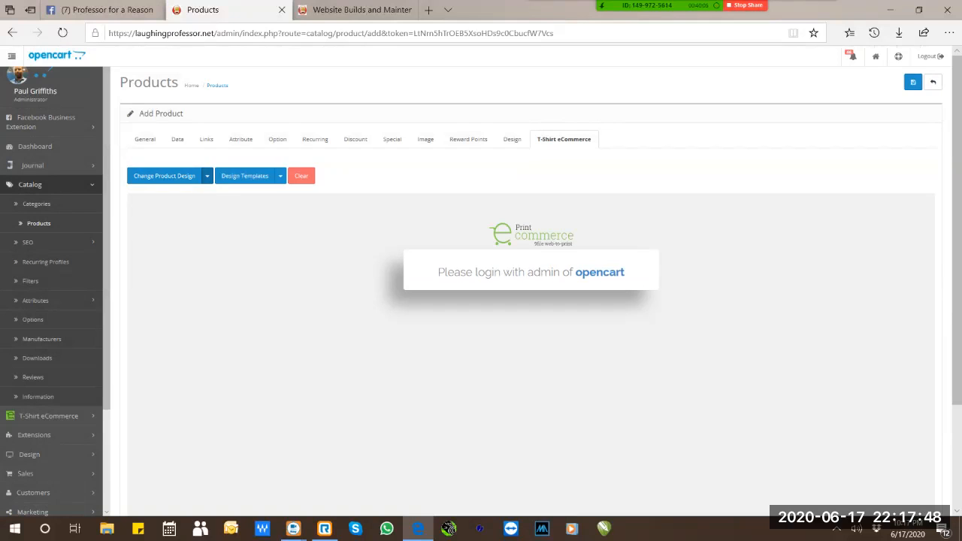
click(208, 176)
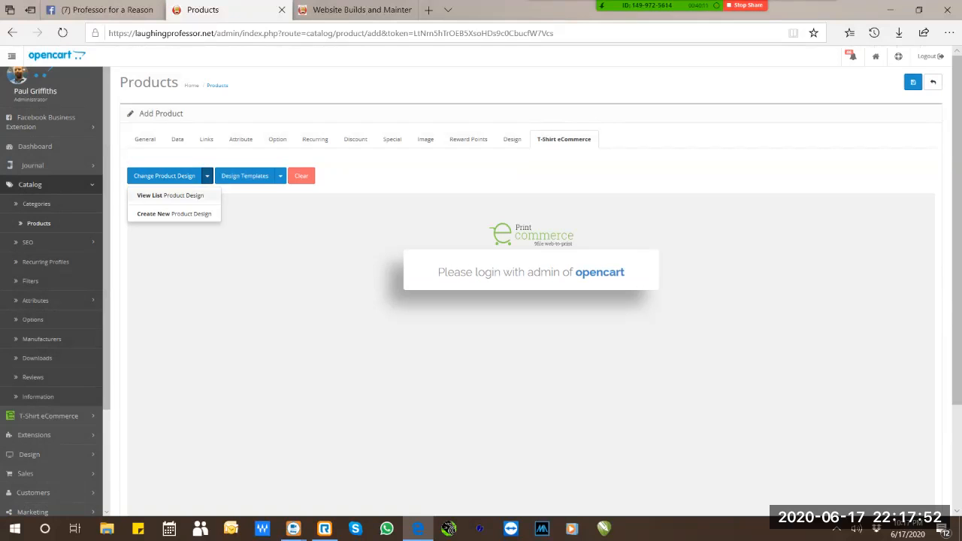
click(171, 195)
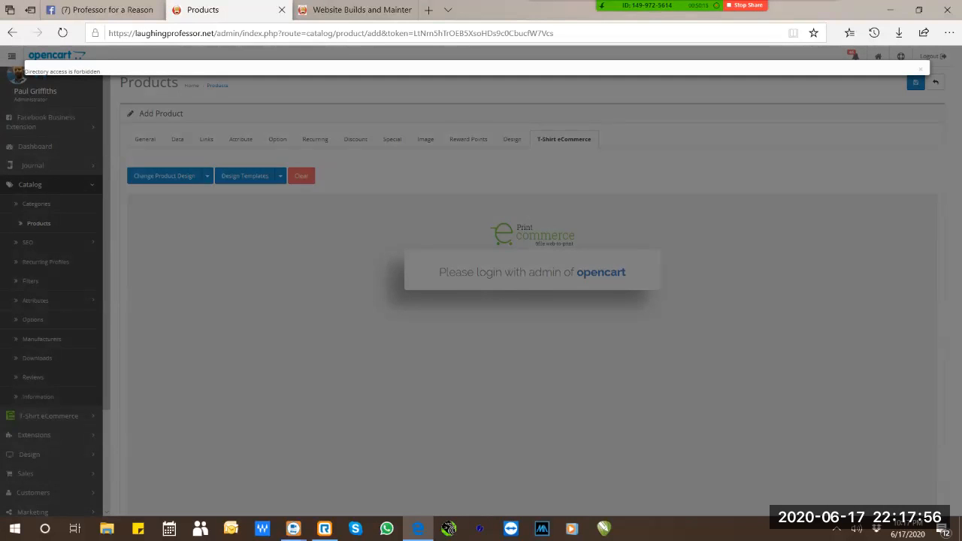
key(Escape)
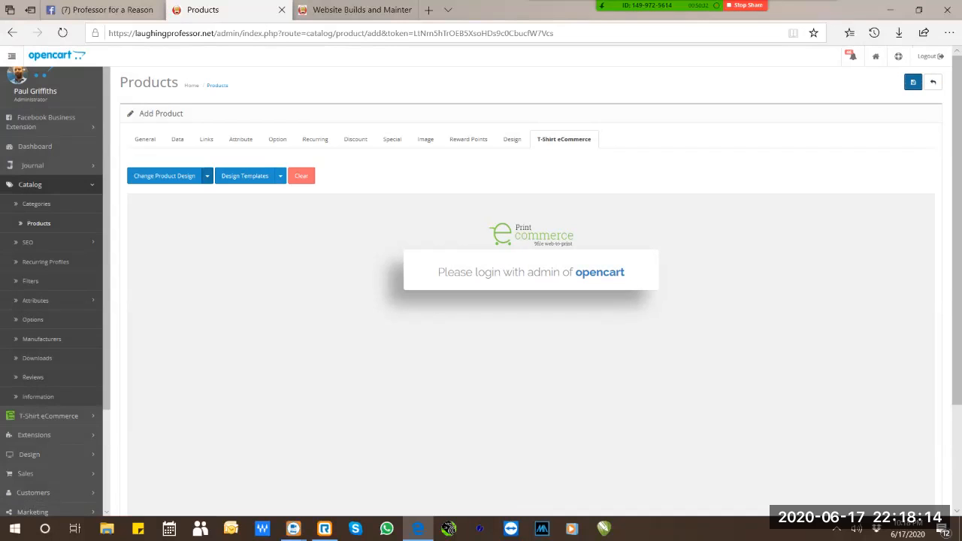
Clear the product's T-Shirt eCommerce design data and confirm the removal.
click(206, 175)
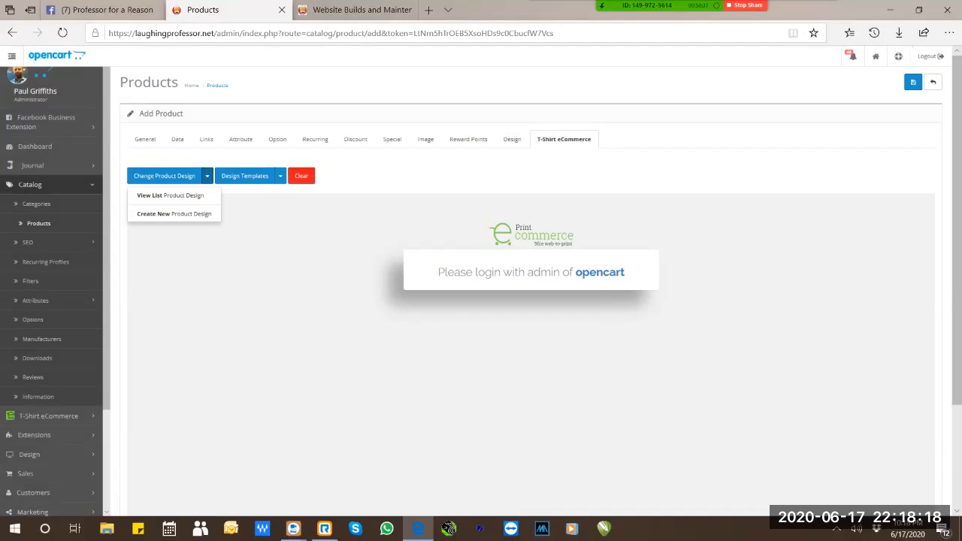
click(300, 175)
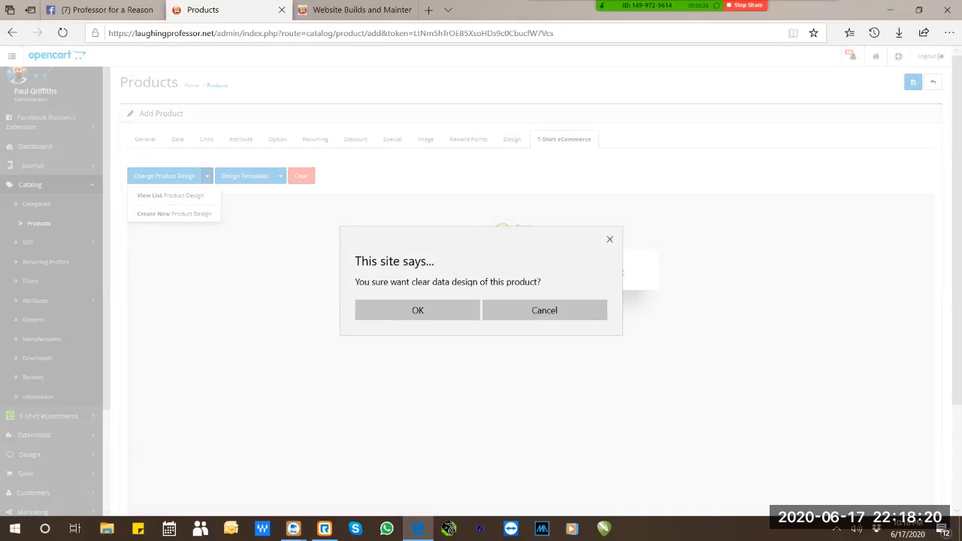
click(417, 311)
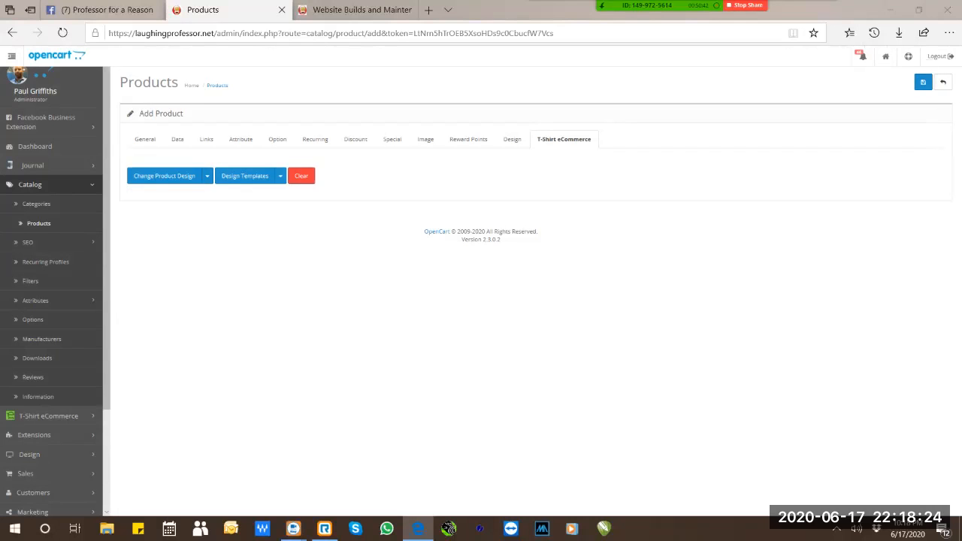
Append "test-" to the SEO URL, making it mug-personalized-11oz-11_oz-ceramic_mug-test-, and try to save the product.
click(145, 139)
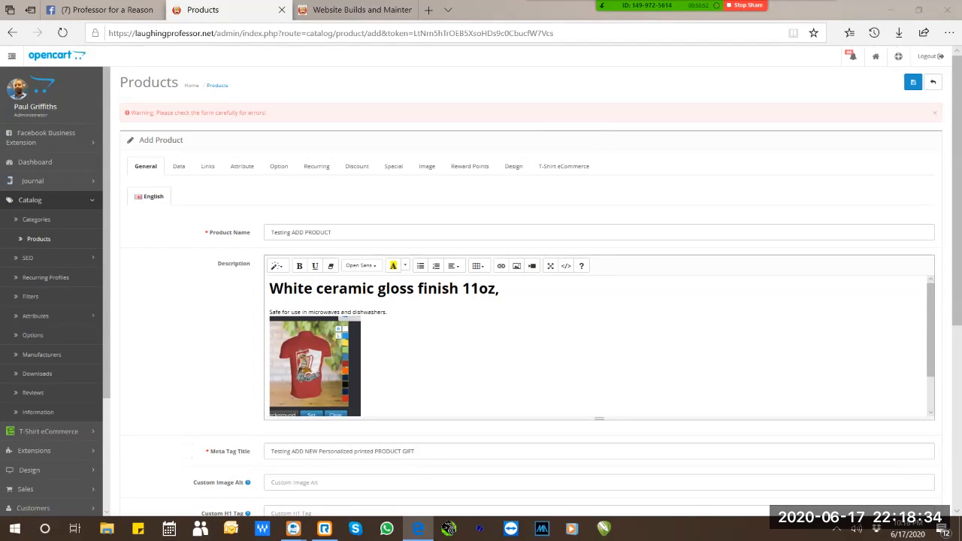
click(178, 166)
scroll(179, 166, down, 1)
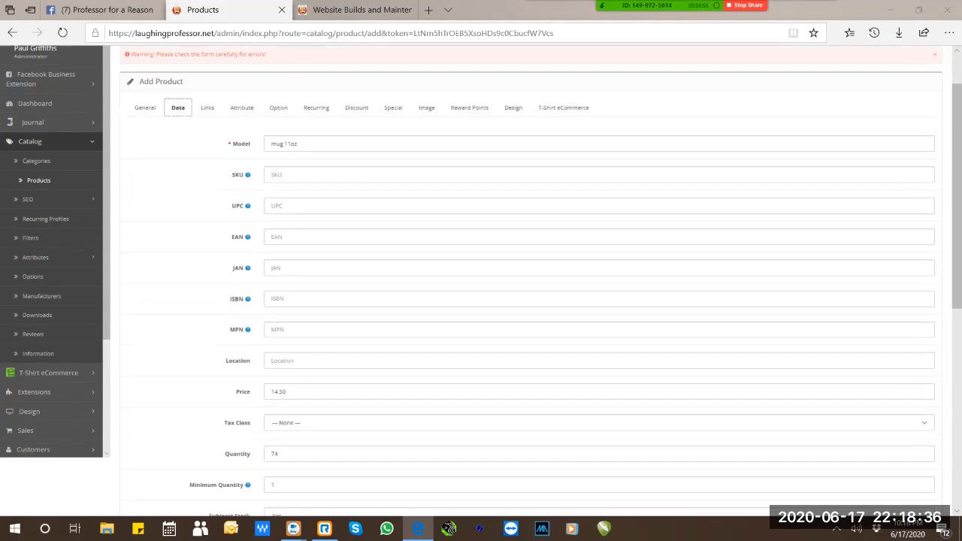
scroll(526, 283, down, 3)
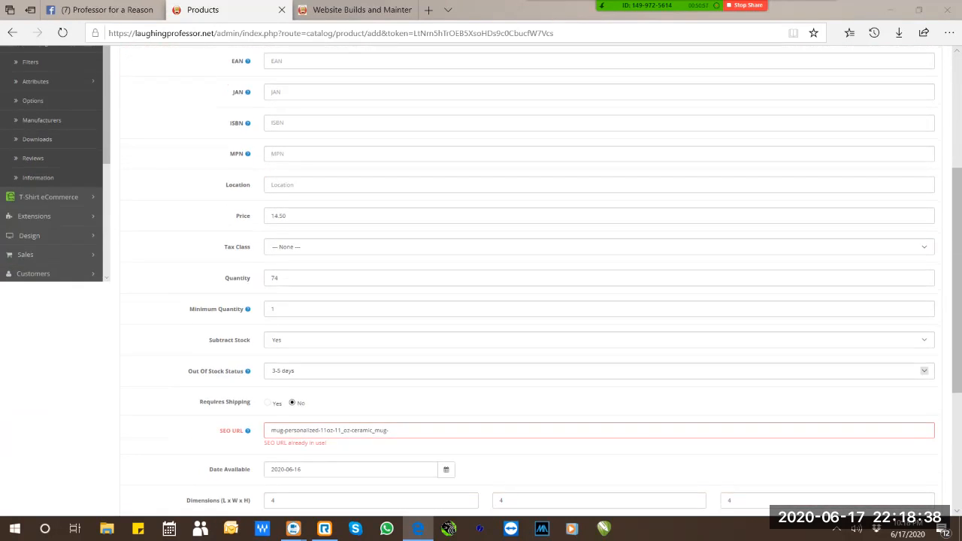
click(391, 430)
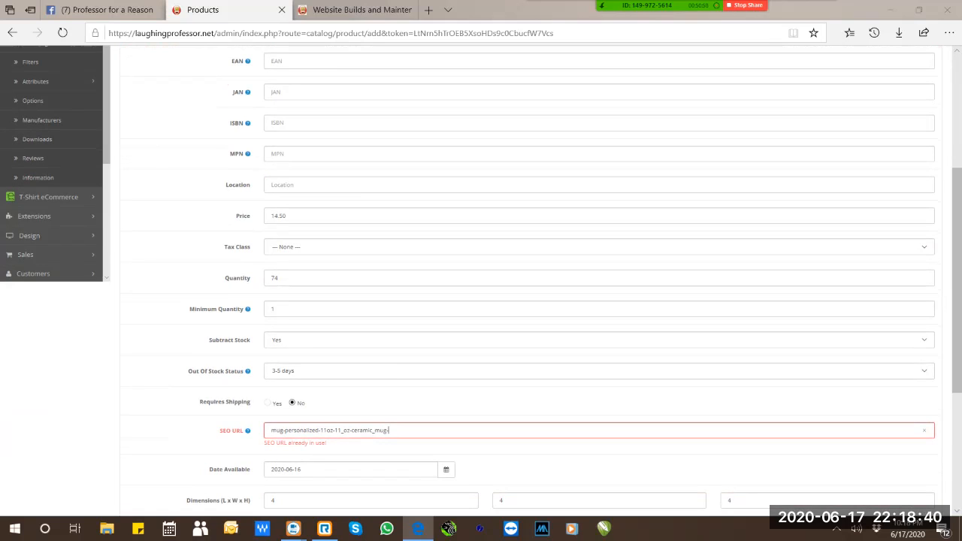
text(test-)
scroll(526, 286, up, 5)
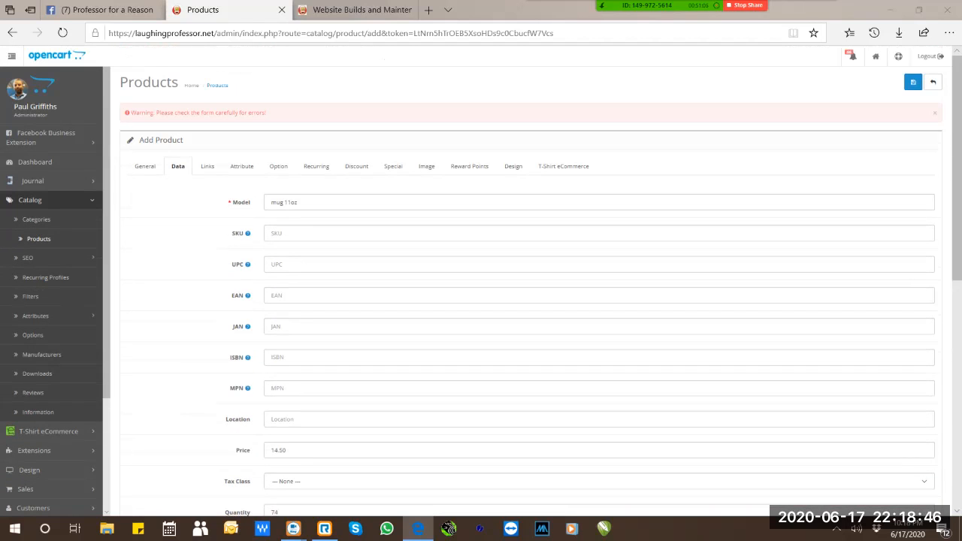
click(913, 82)
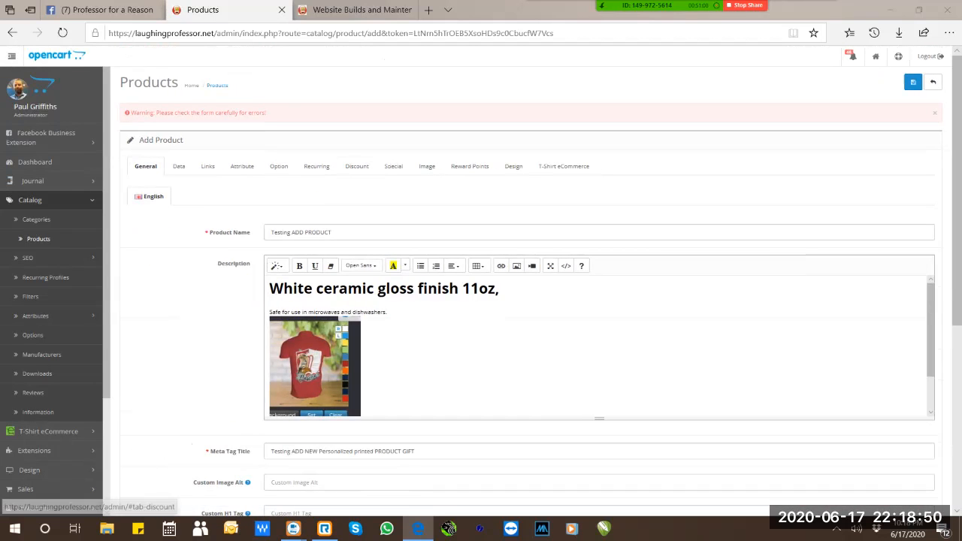
Change the SEO URL to mug-personalized-11oz-11_oz-ceramic_mug-test-2 and save the product.
scroll(525, 286, down, 5)
scroll(526, 285, up, 5)
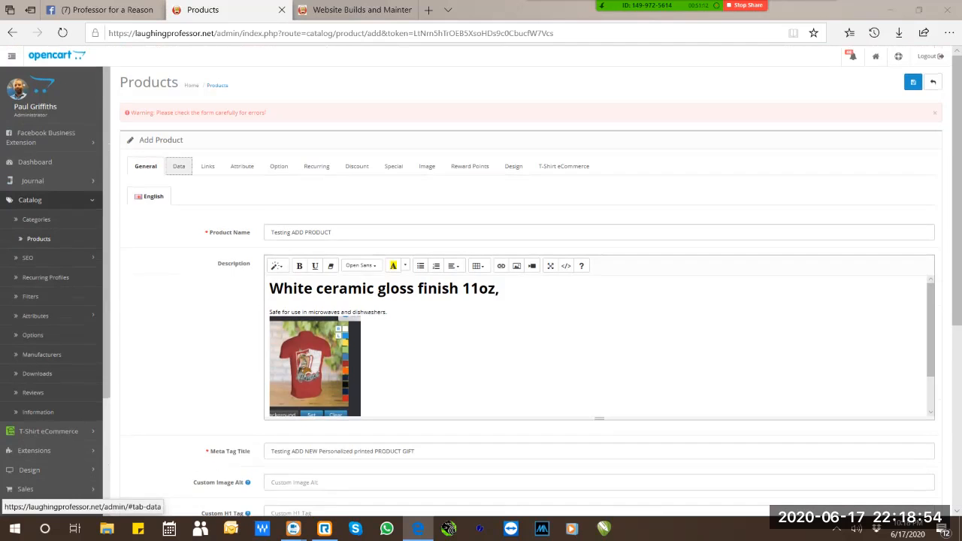
click(179, 166)
scroll(179, 166, down, 10)
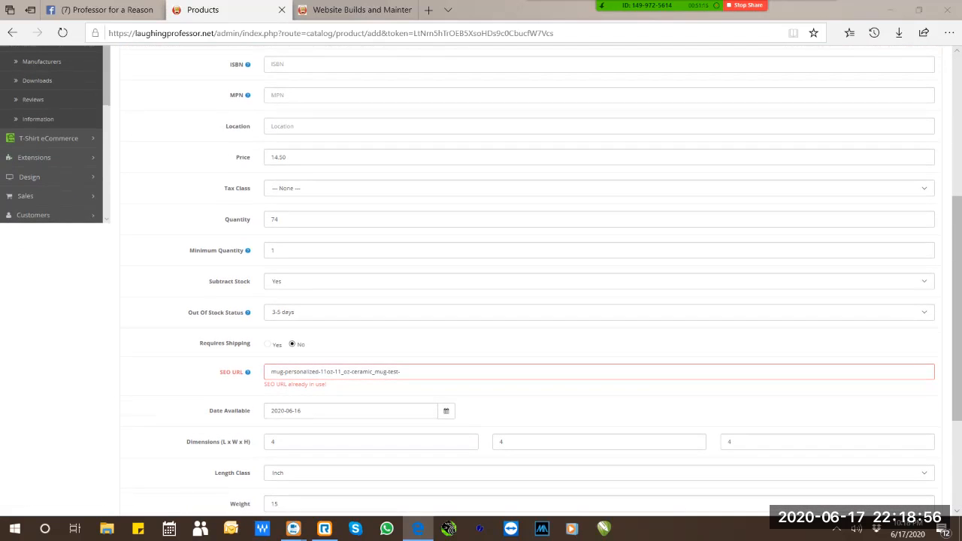
click(402, 372)
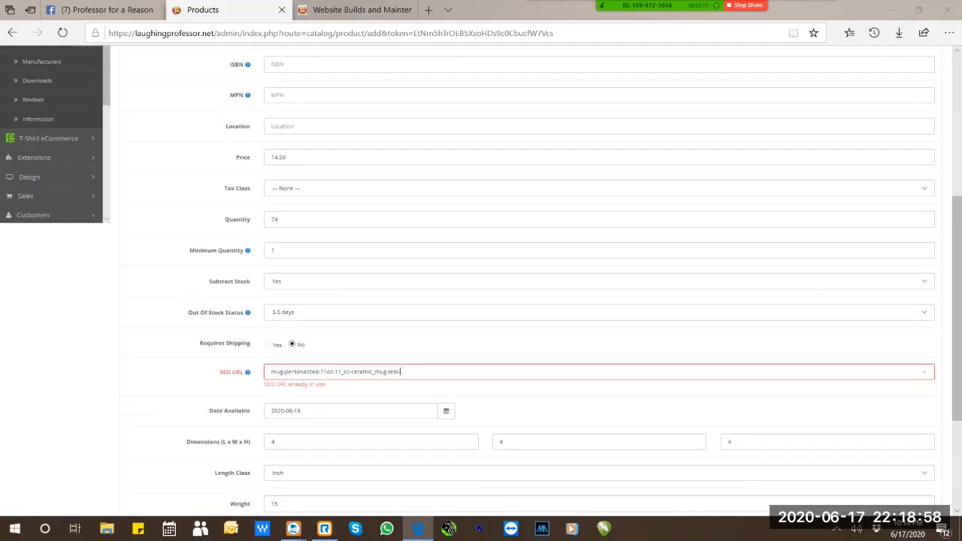
text(2)
scroll(526, 286, up, 3)
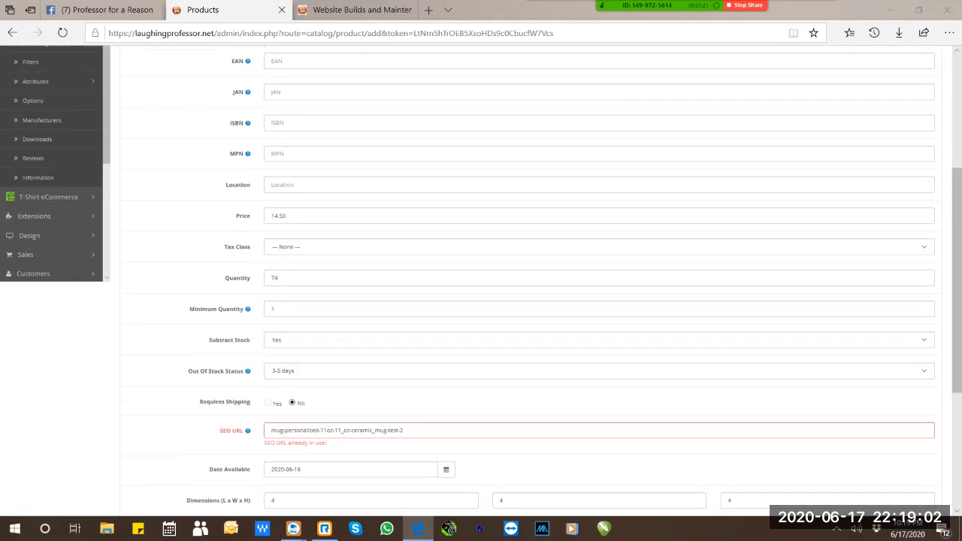
scroll(525, 285, up, 1)
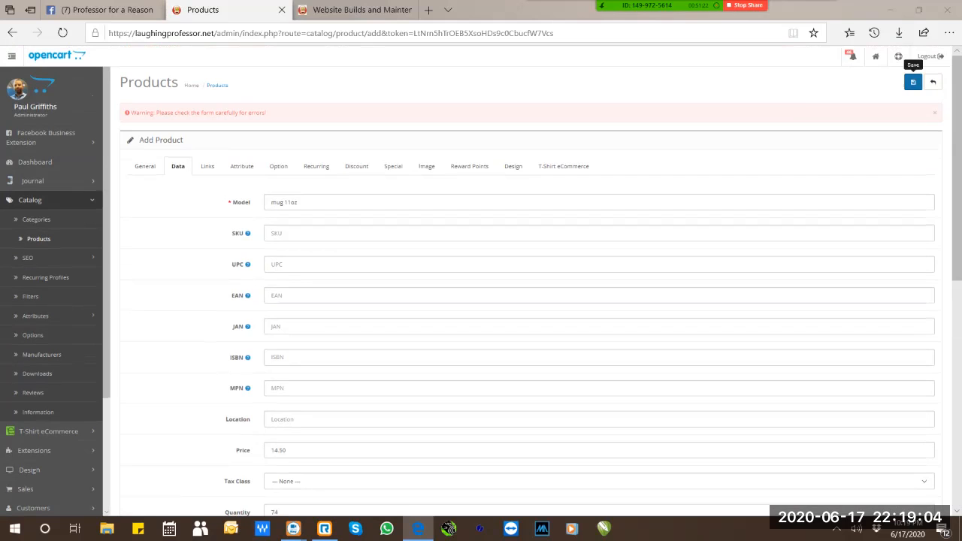
click(912, 81)
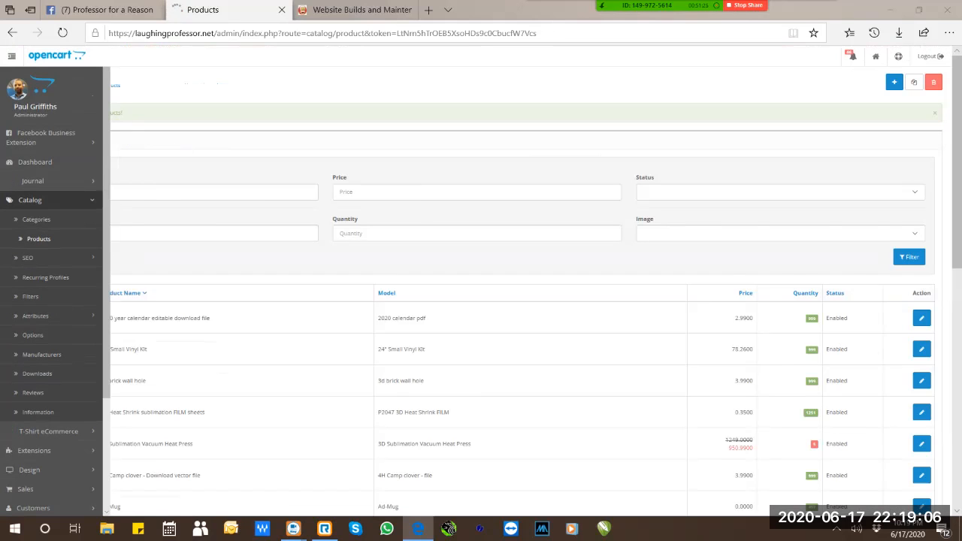
Filter the product list by the product name "test".
click(263, 192)
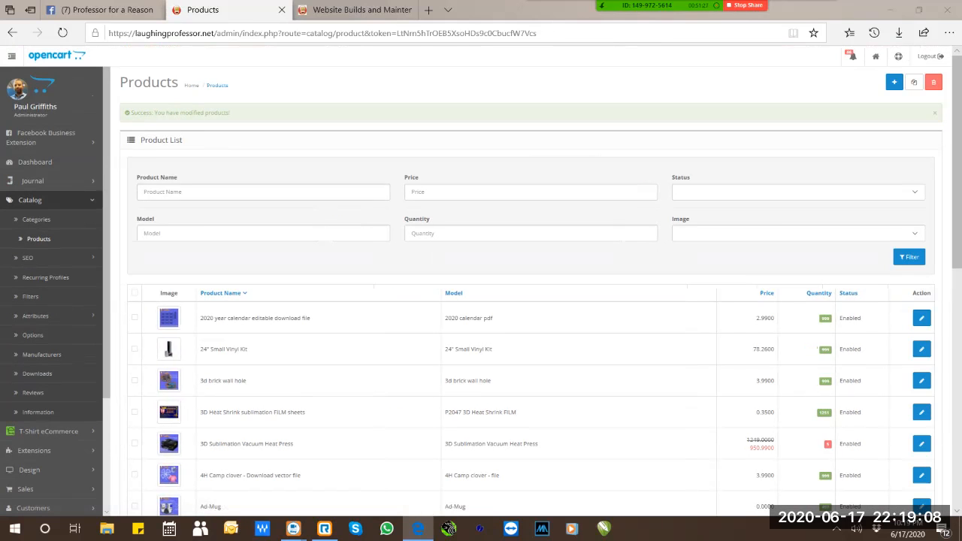
text(test)
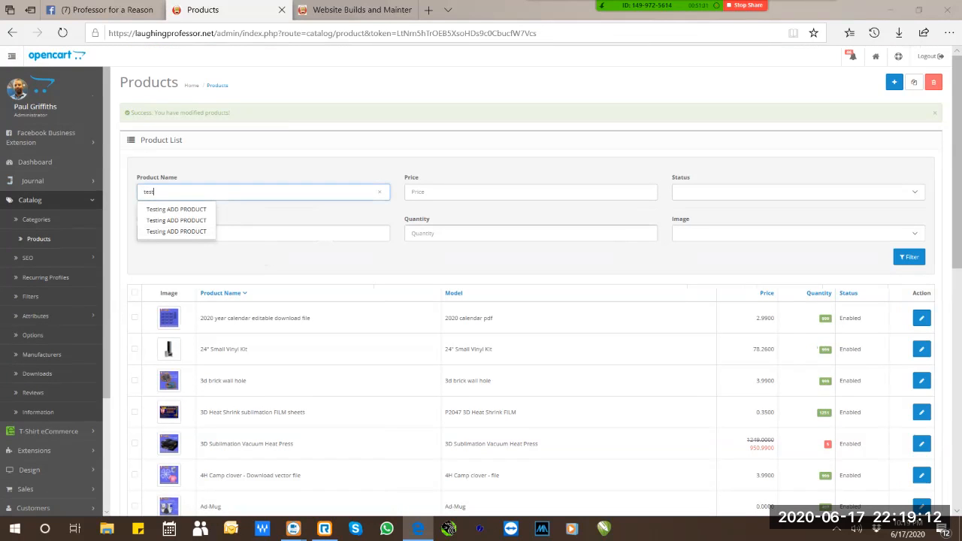
click(908, 256)
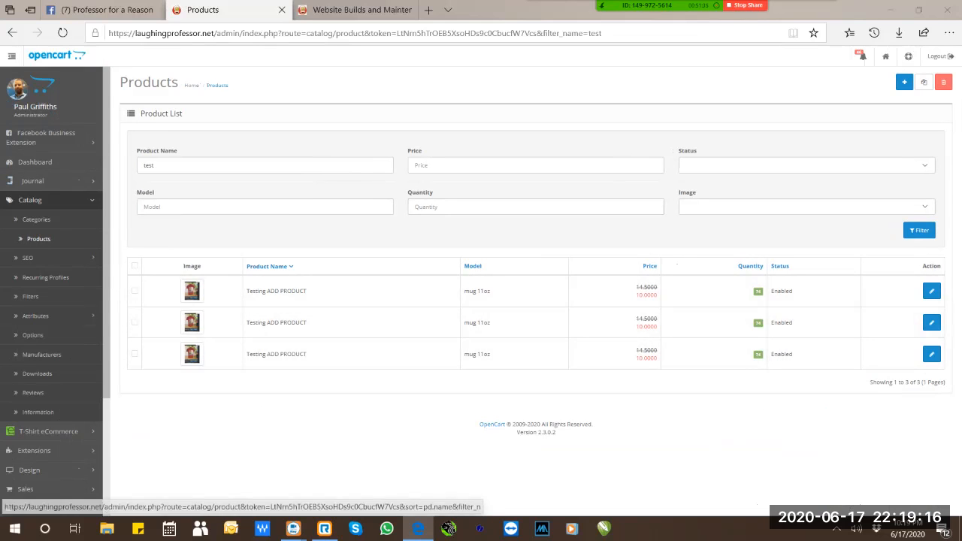
Delete the second and third Testing ADD PRODUCT entries from the filtered product list and confirm the deletion.
click(135, 322)
click(134, 354)
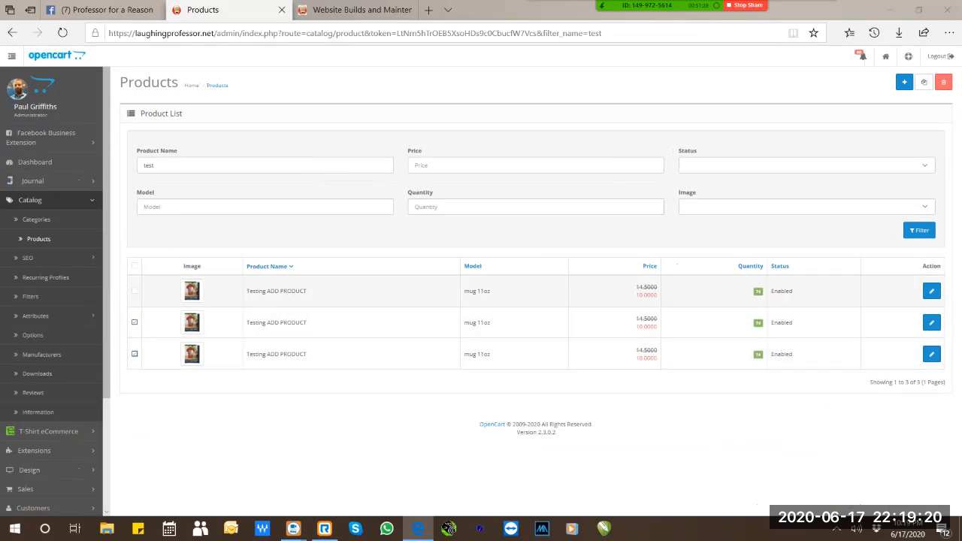
click(942, 83)
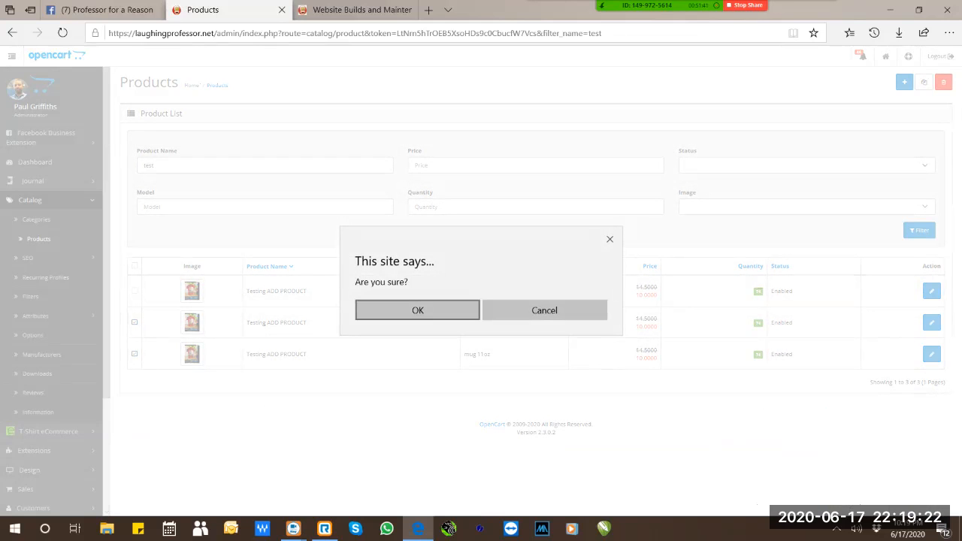
key(Return)
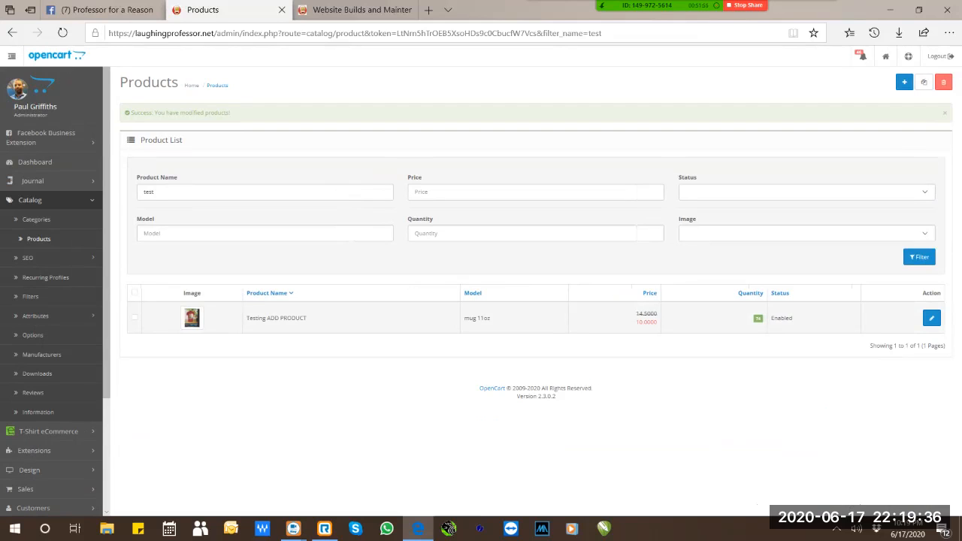
drag(656, 313, 635, 314)
click(636, 314)
key(ctrl)
key(ctrl)
key(ctrl)
Delete the remaining Testing ADD PRODUCT entry from the product list and confirm the deletion.
click(134, 317)
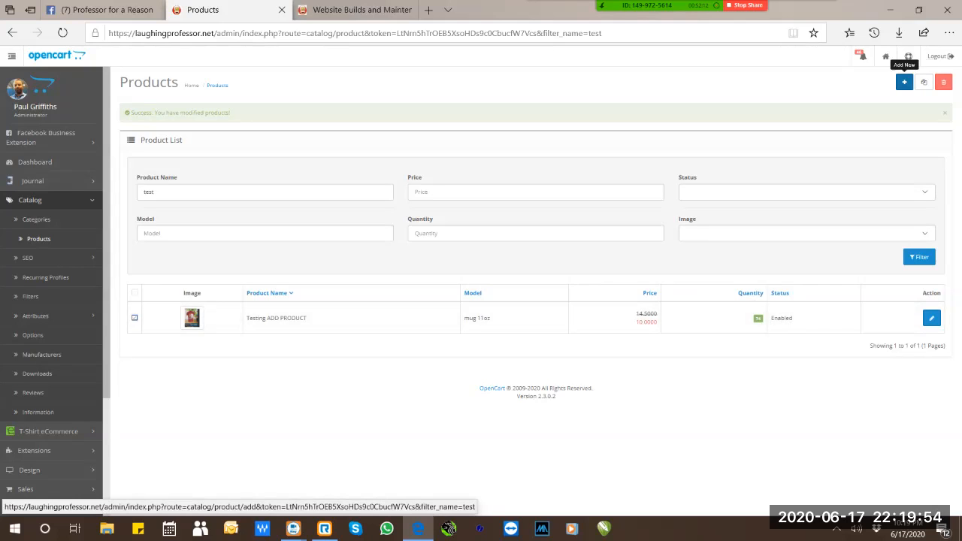
click(943, 82)
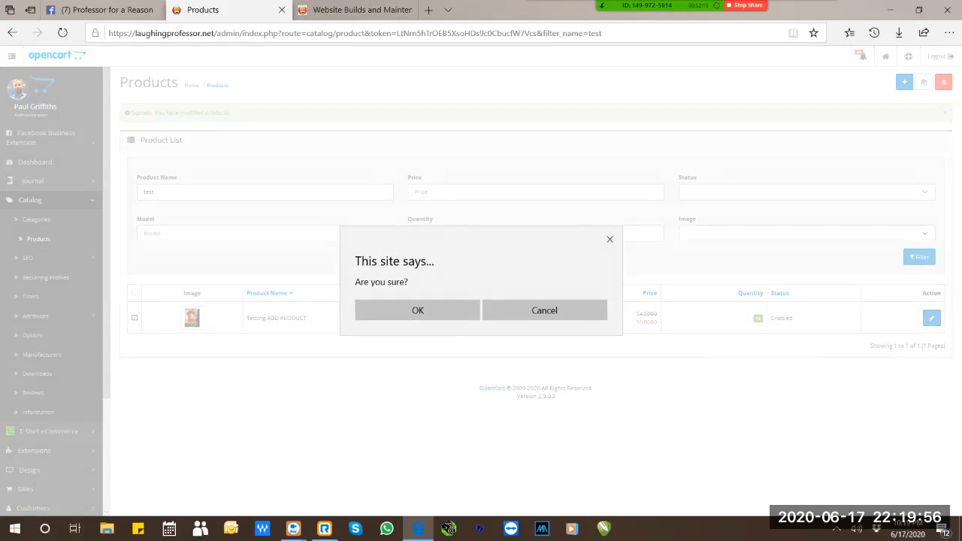
key(Return)
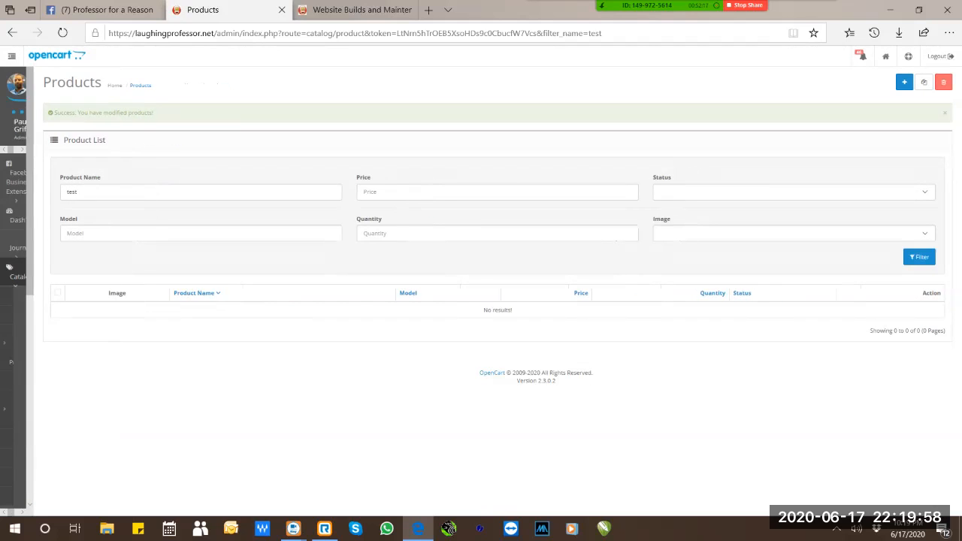